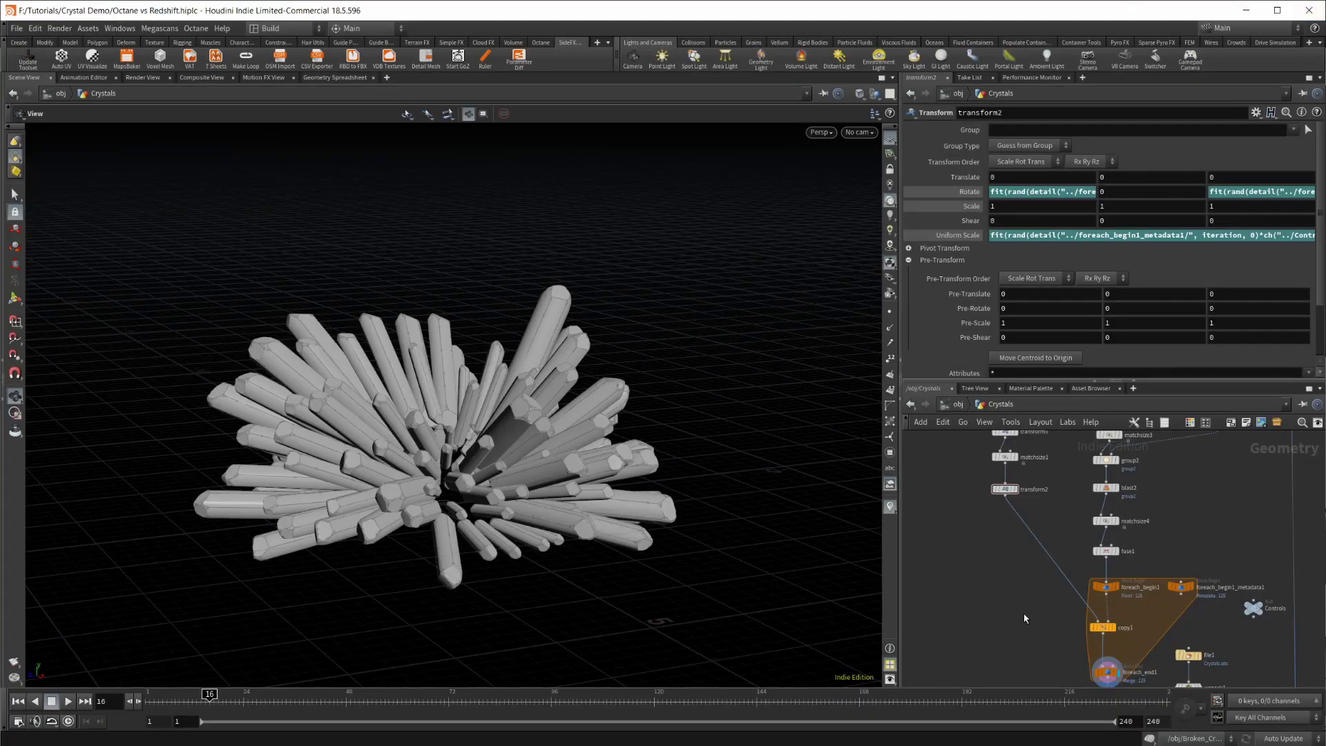
Survey the whole Crystals node network and inspect the material assignment on the material2 node.
scroll(1050, 583, "down", 5)
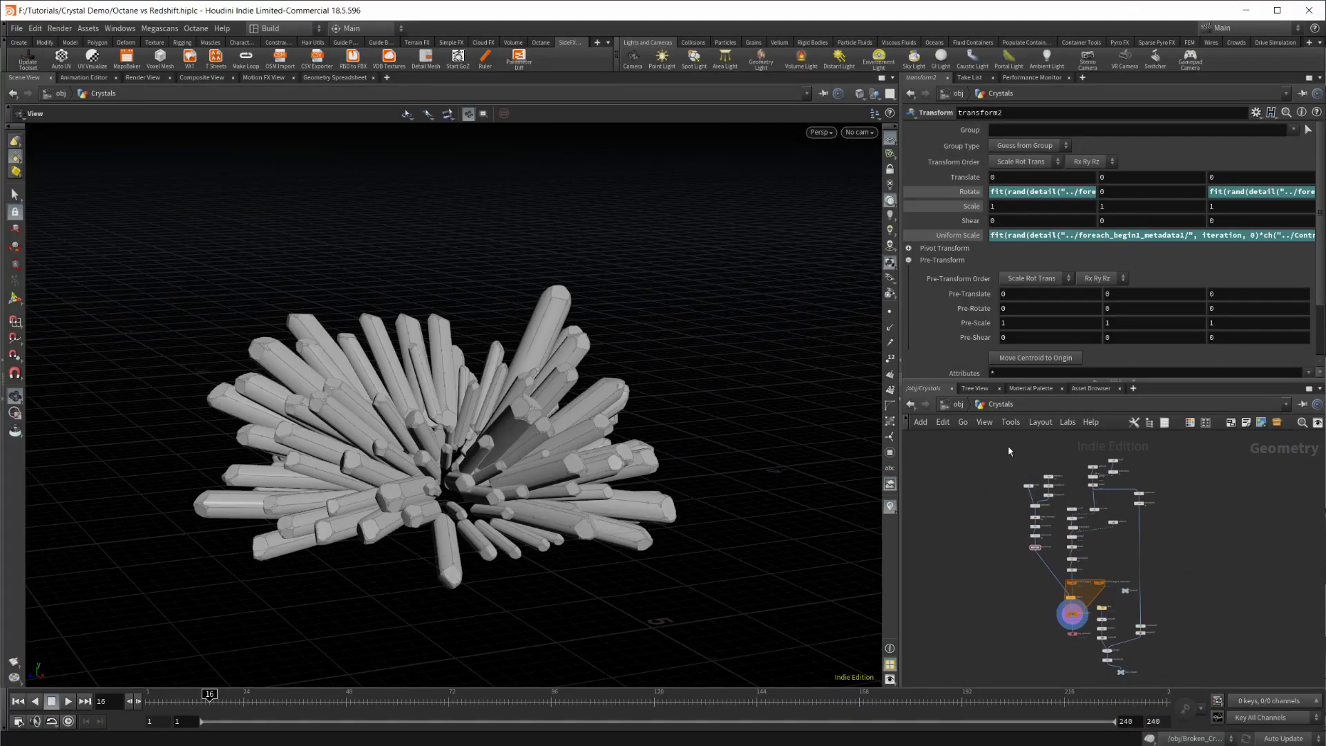
left_click(1141, 631)
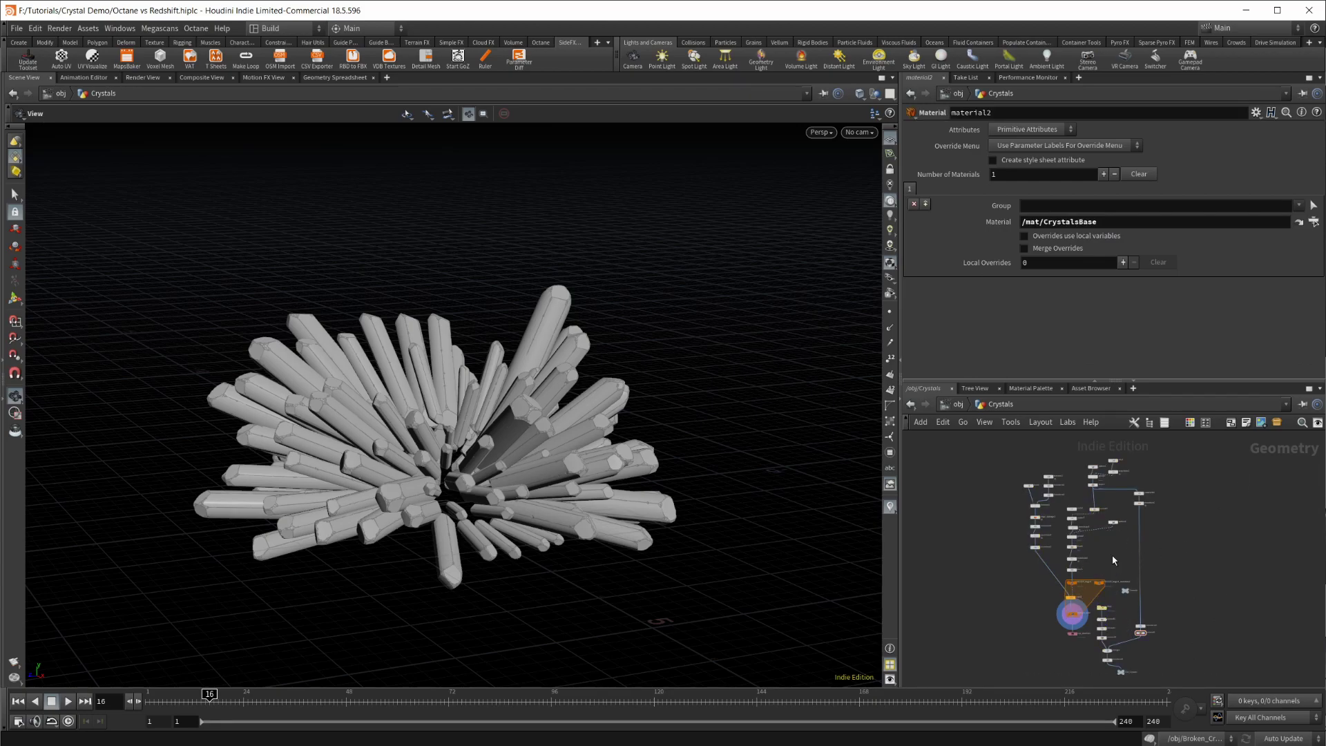
scroll(1123, 561, "up", 2)
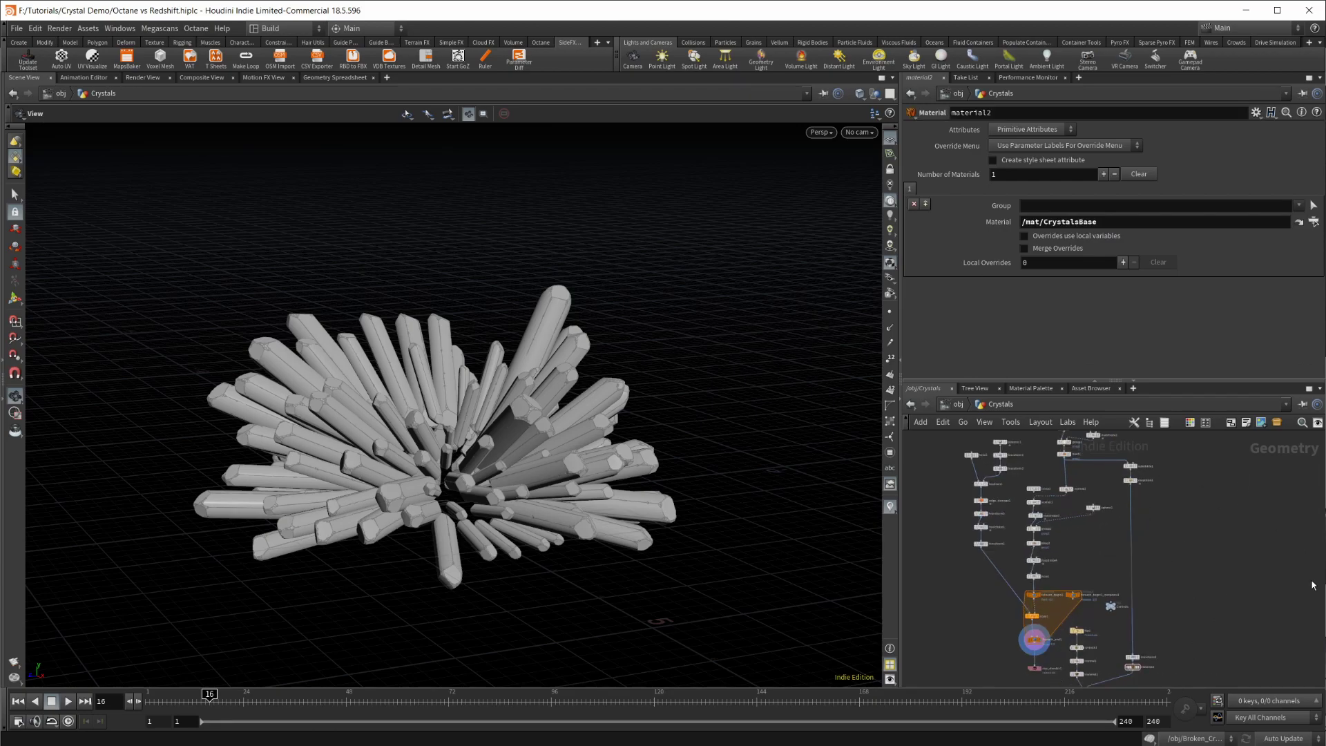
scroll(1240, 653, "down", 3)
left_click_drag(1241, 672, 1126, 478)
left_click(1226, 579)
scroll(1066, 622, "up", 3)
middle_click_drag(1066, 590, 1034, 626)
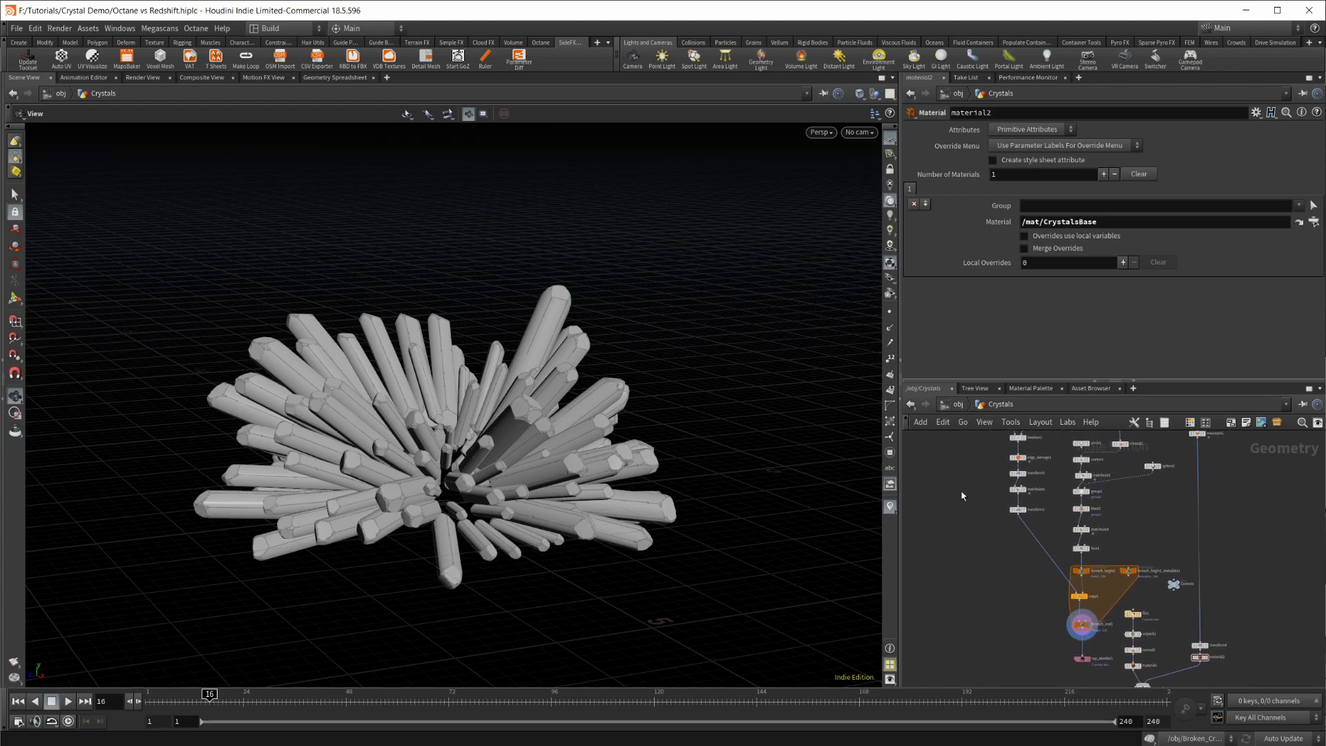
middle_click_drag(996, 503, 1001, 519)
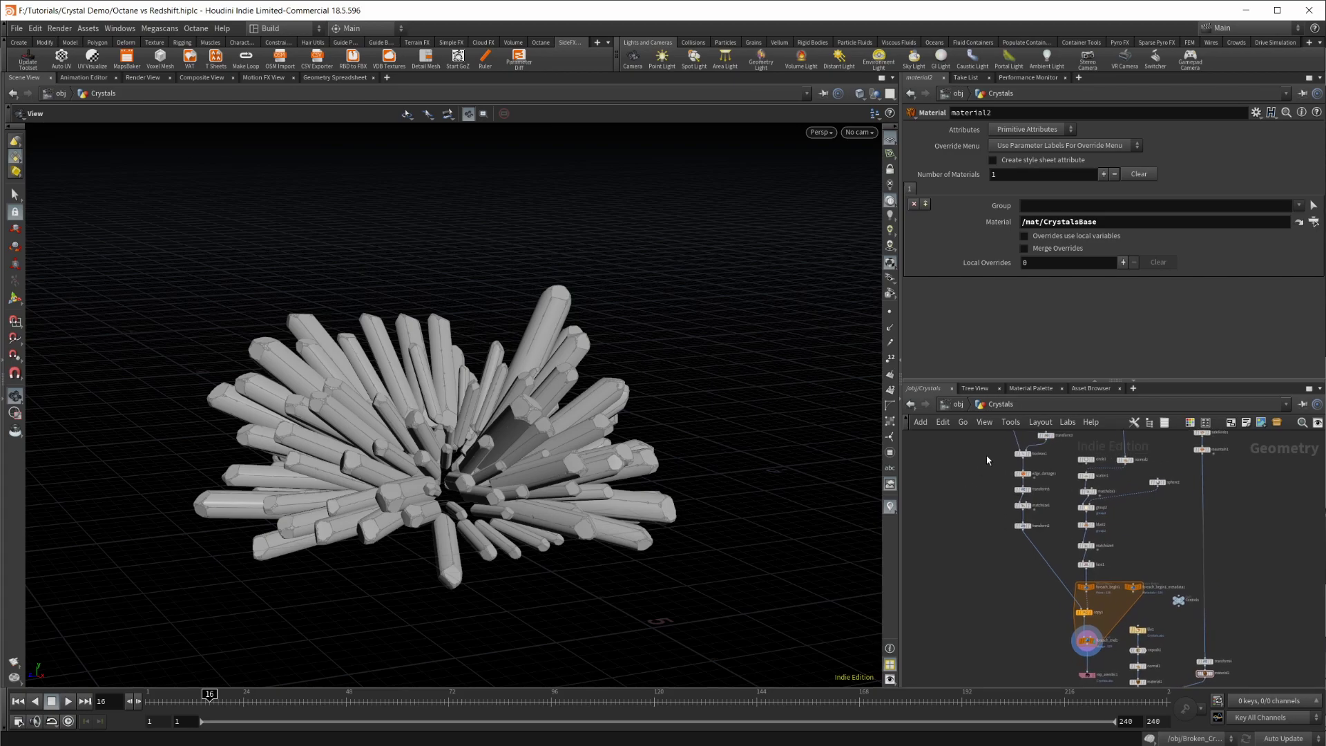
Examine the for-each block around copy1 and the upstream tube and platonic branches of the Crystals network.
scroll(1020, 573, "up", 3)
left_click_drag(1011, 529, 1172, 660)
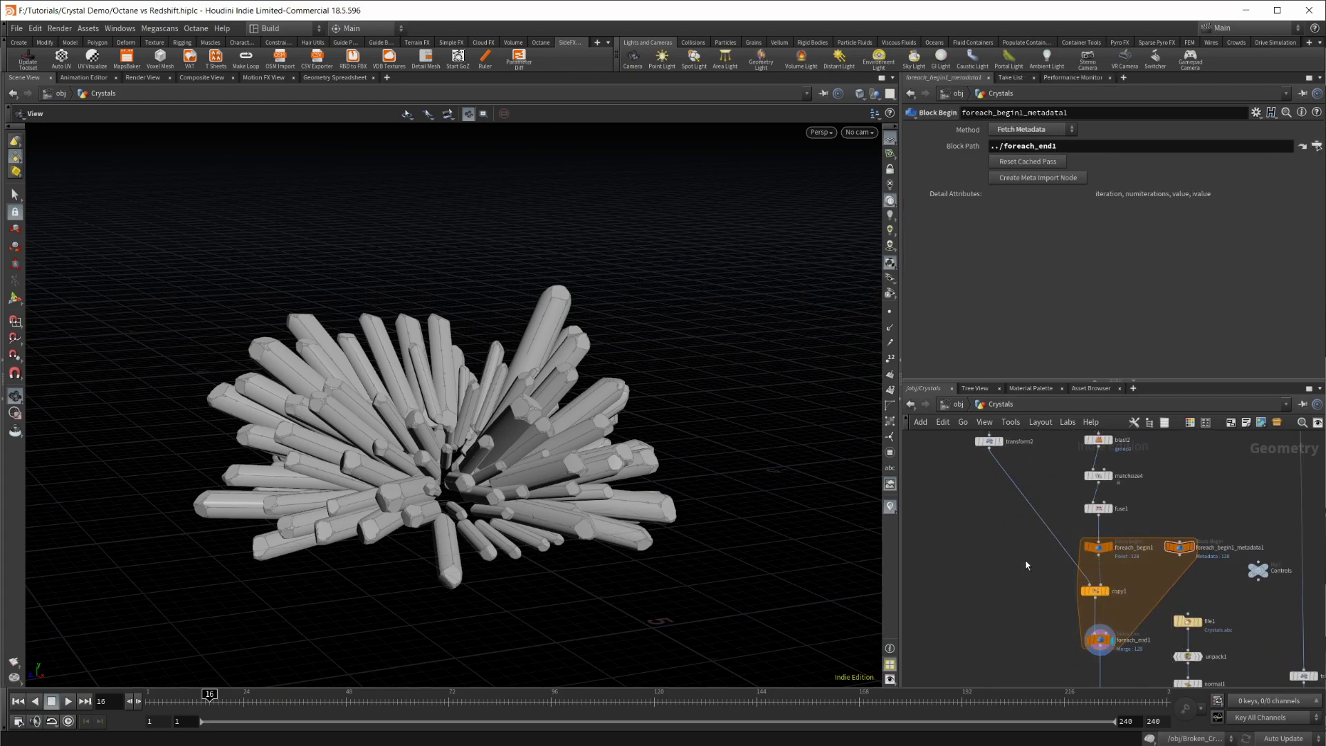
middle_click_drag(996, 545, 1014, 589)
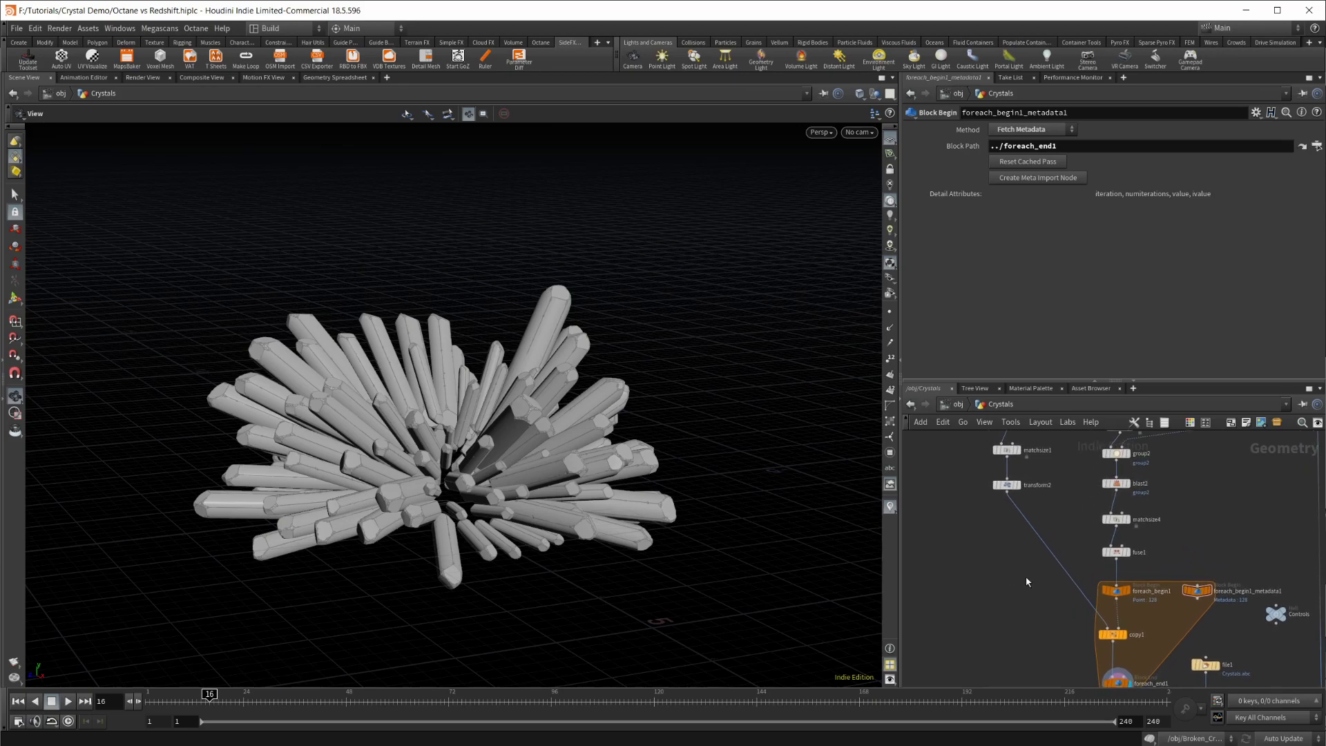
scroll(1027, 582, "down", 3)
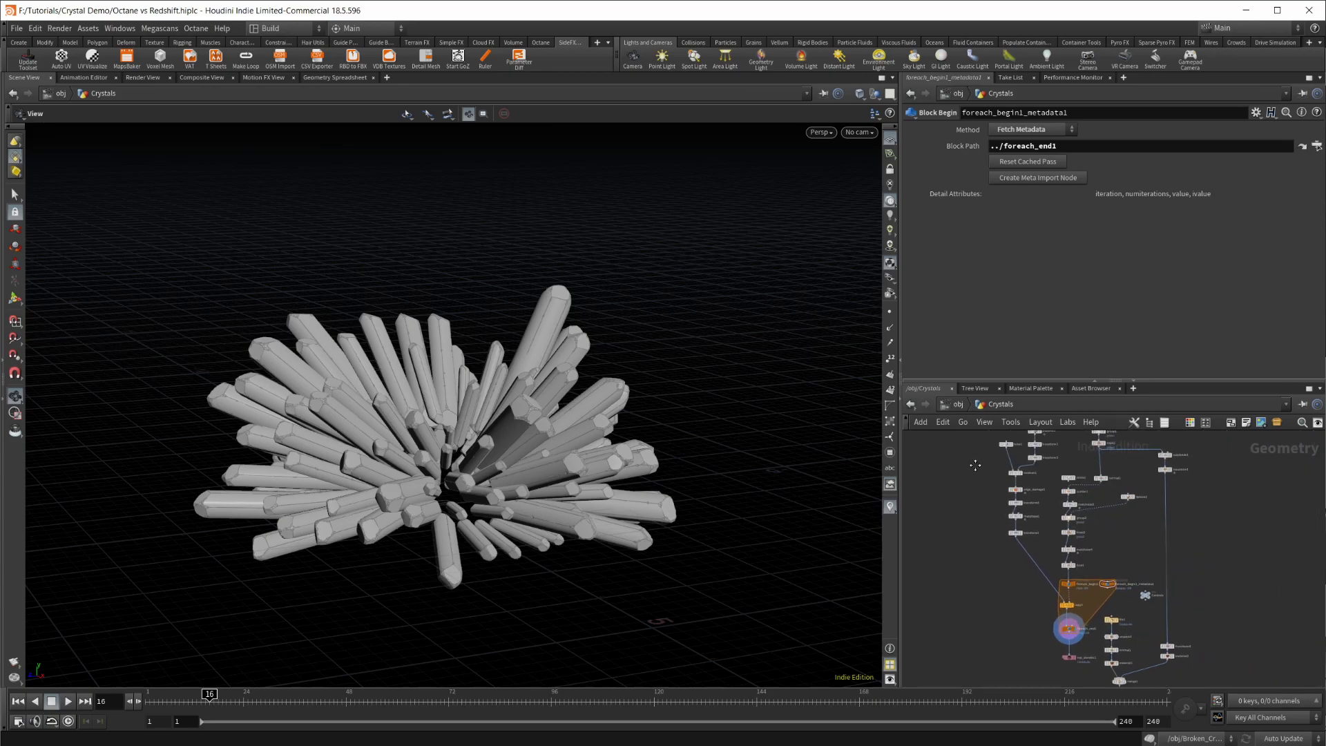
middle_click_drag(994, 418, 996, 462)
scroll(997, 462, "up", 3)
middle_click_drag(973, 508, 944, 487)
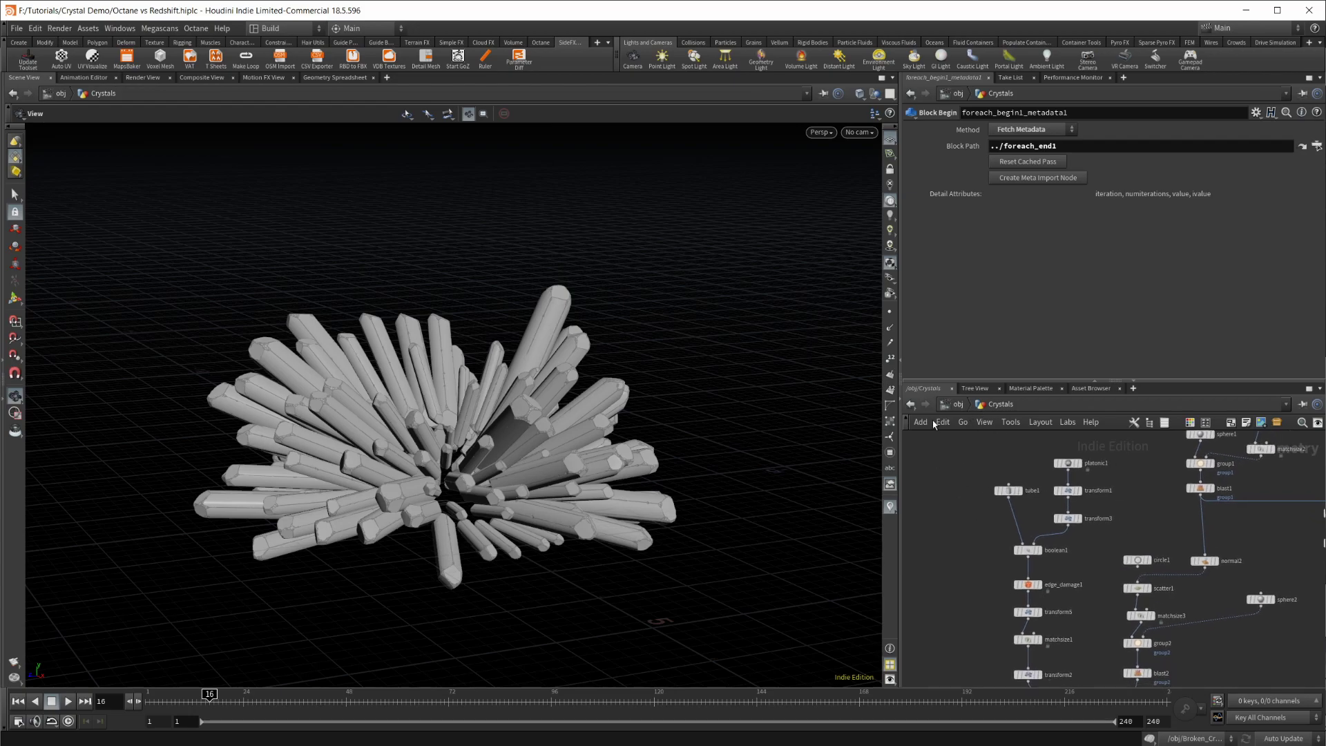
Return to the object level, hide the Crystals object, display Crystals1 instead and enter its network.
left_click(959, 408)
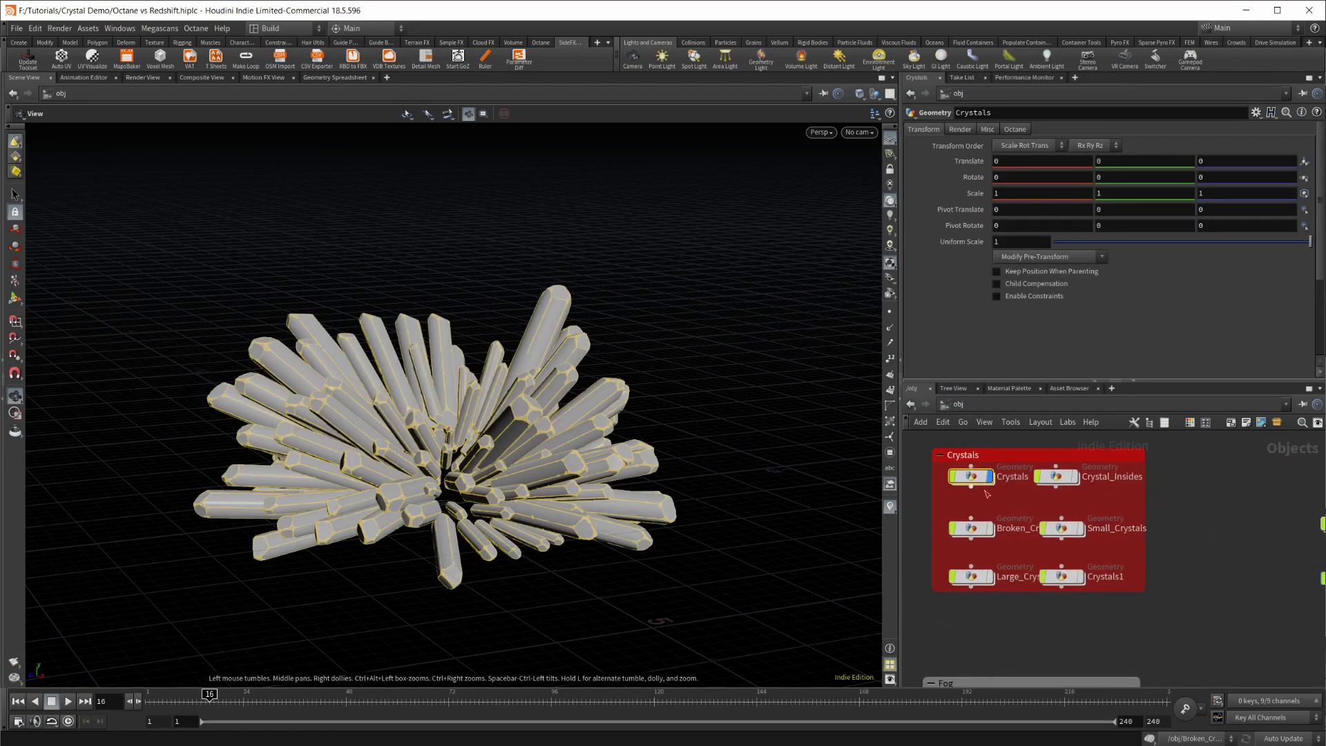
left_click(995, 458)
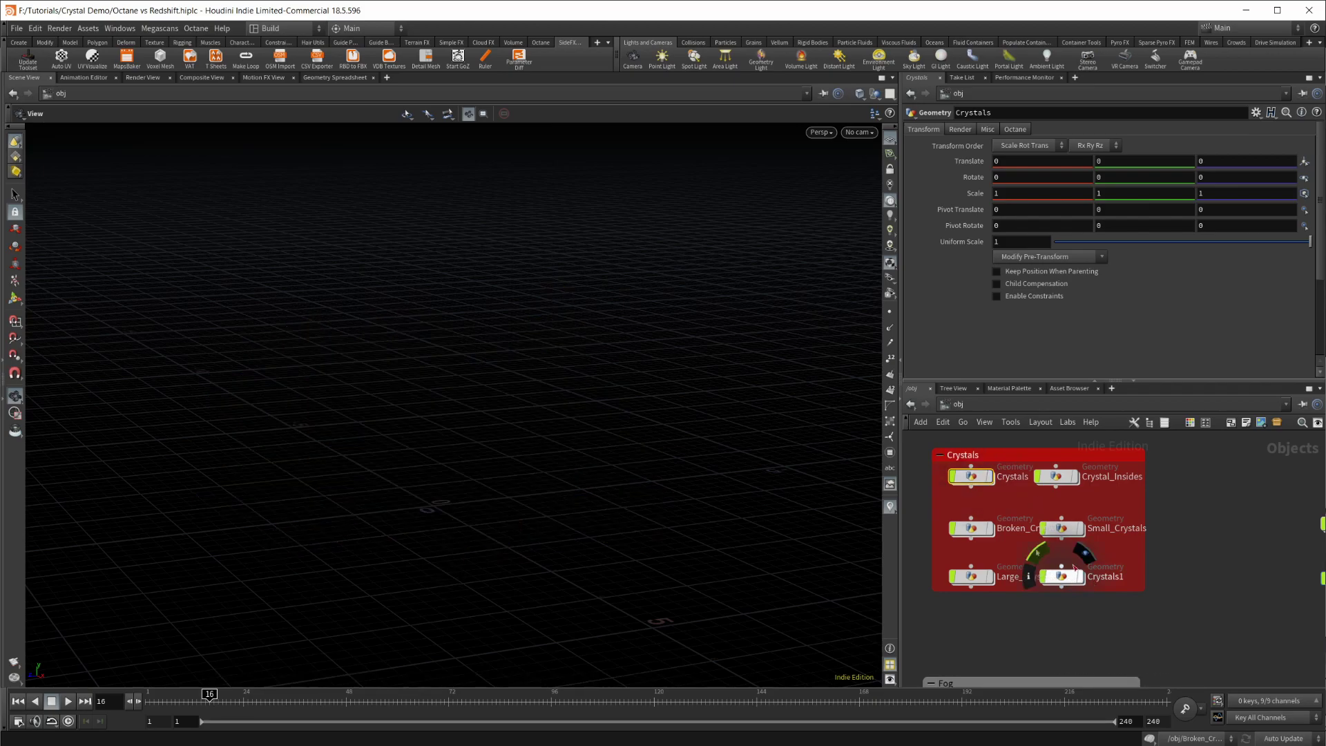
left_click(1084, 556)
double_click(1057, 577)
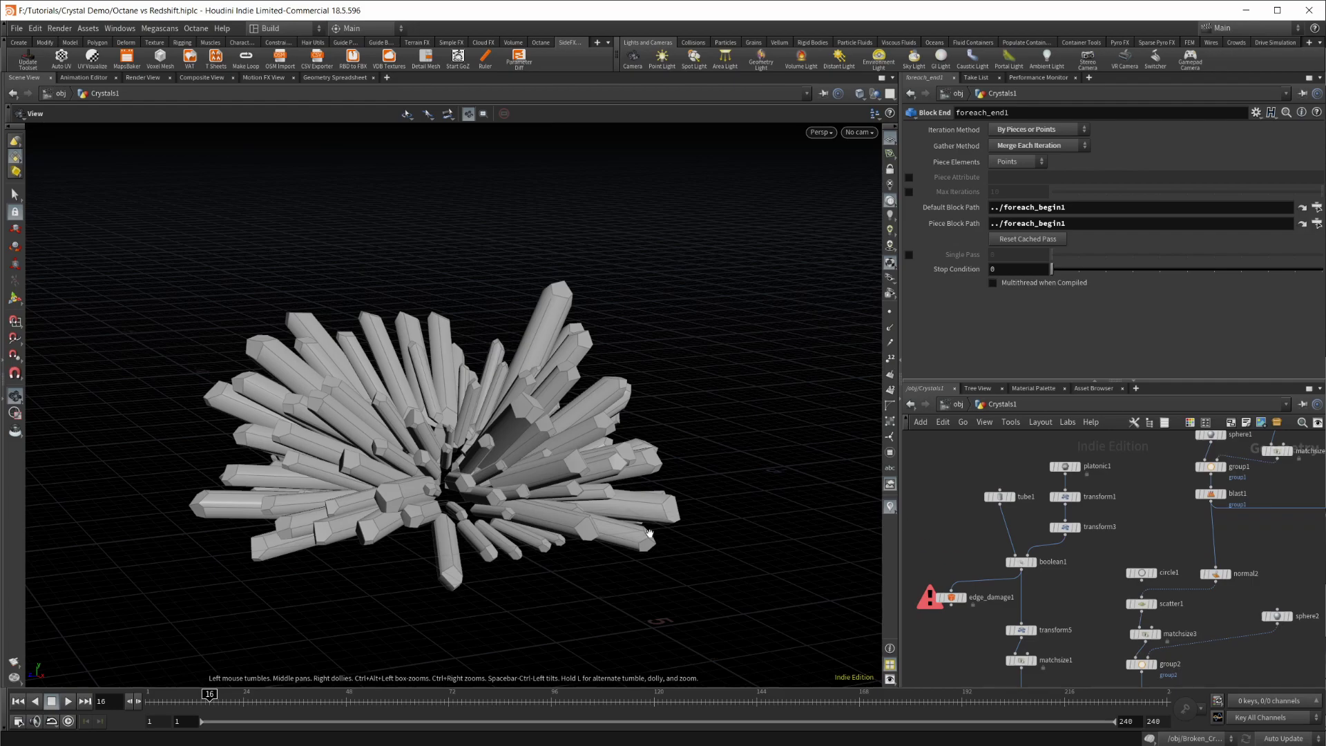
Locate the tube1 node above boolean1 in the Crystals1 network and display its output in the viewport.
middle_click_drag(959, 535, 982, 517)
scroll(980, 623, "up", 3)
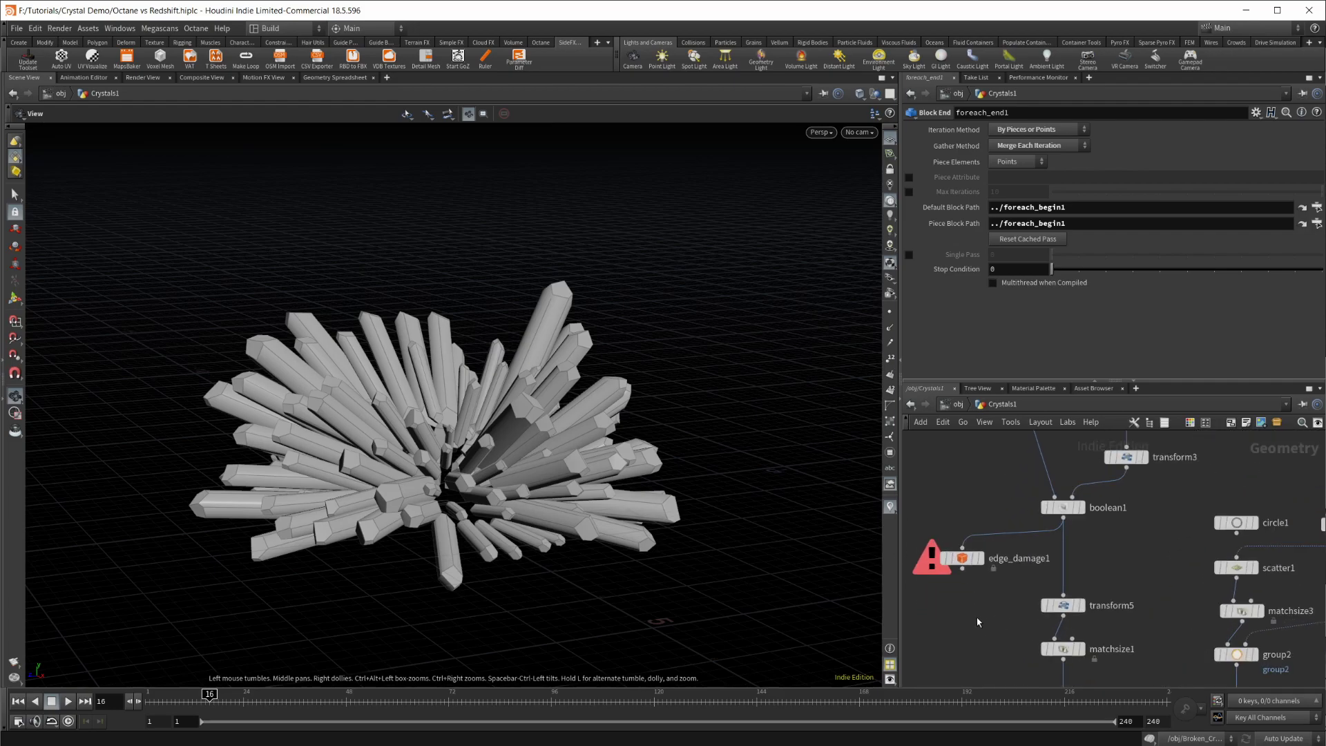
scroll(1005, 487, "down", 4)
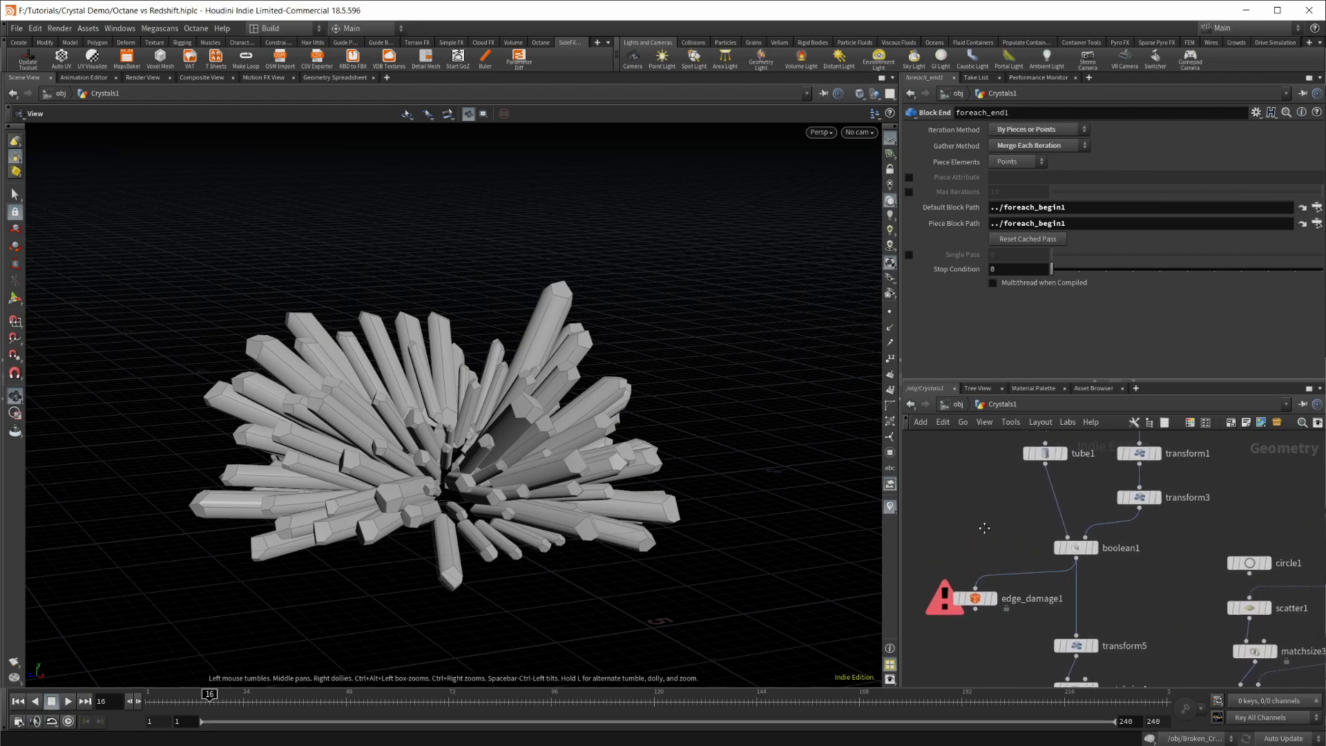
middle_click_drag(995, 501, 948, 538)
scroll(1004, 532, "up", 4)
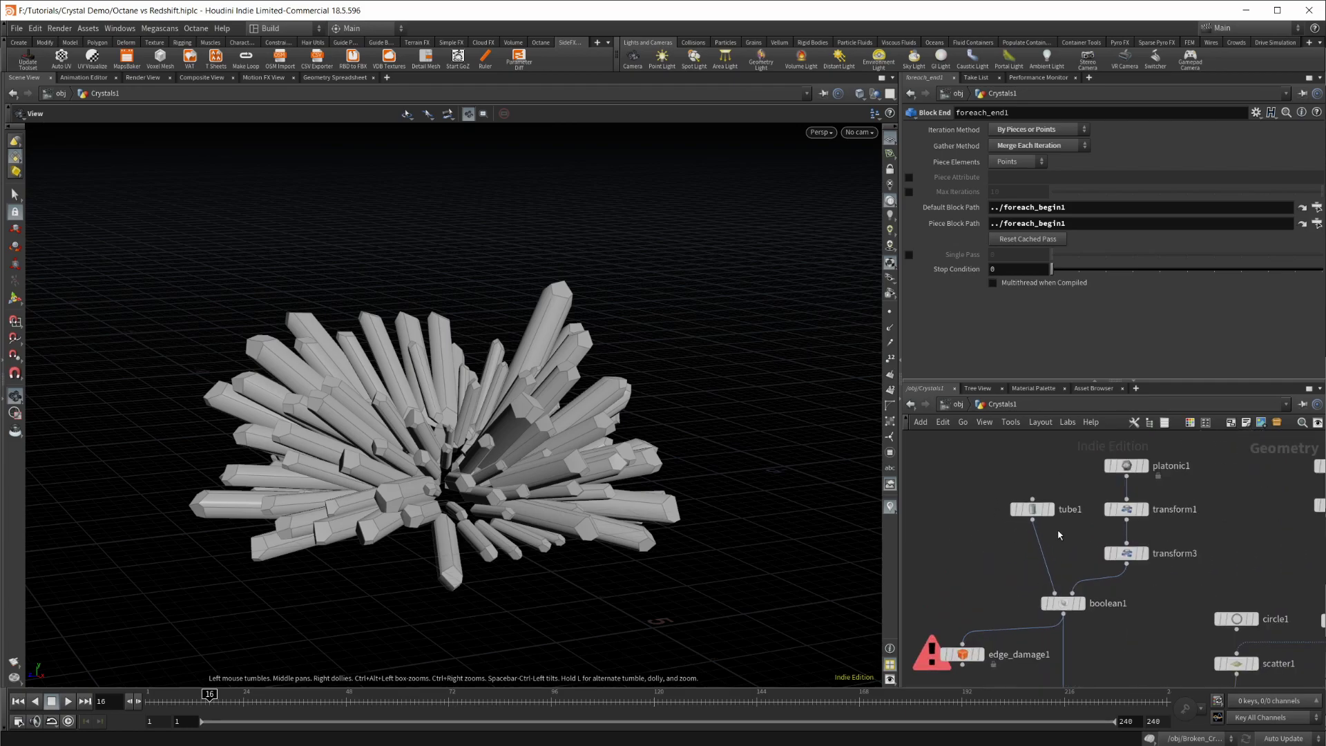
left_click(1034, 511)
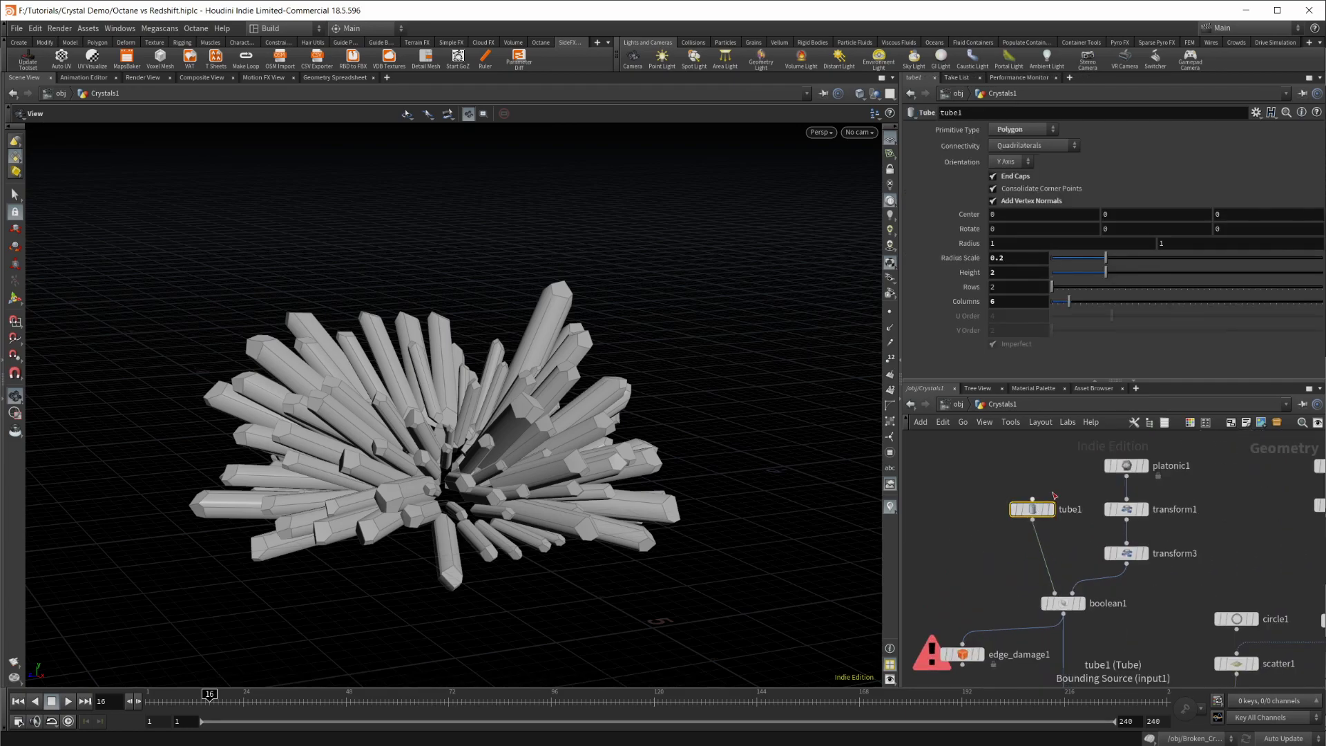
left_click(1050, 513)
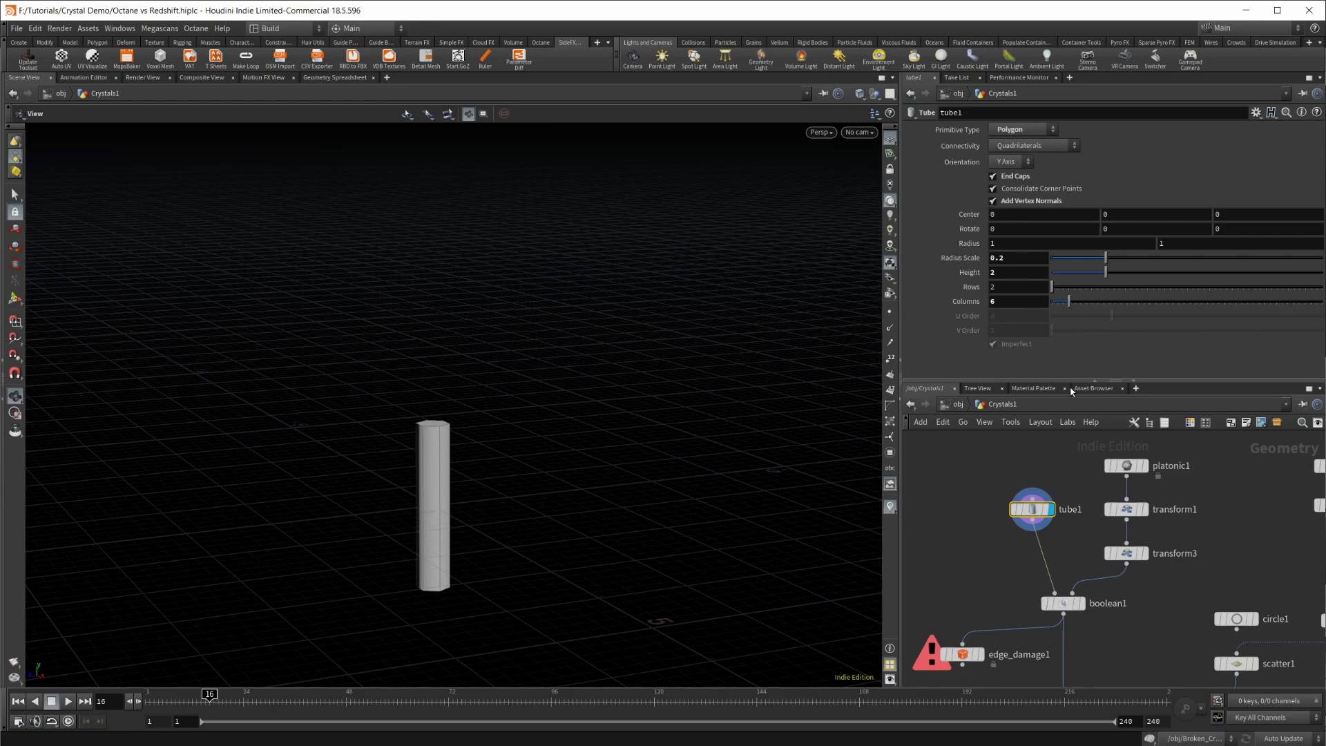
Examine the tube's cross-section and height in the viewport alongside its column setting.
left_click_drag(513, 499, 545, 483)
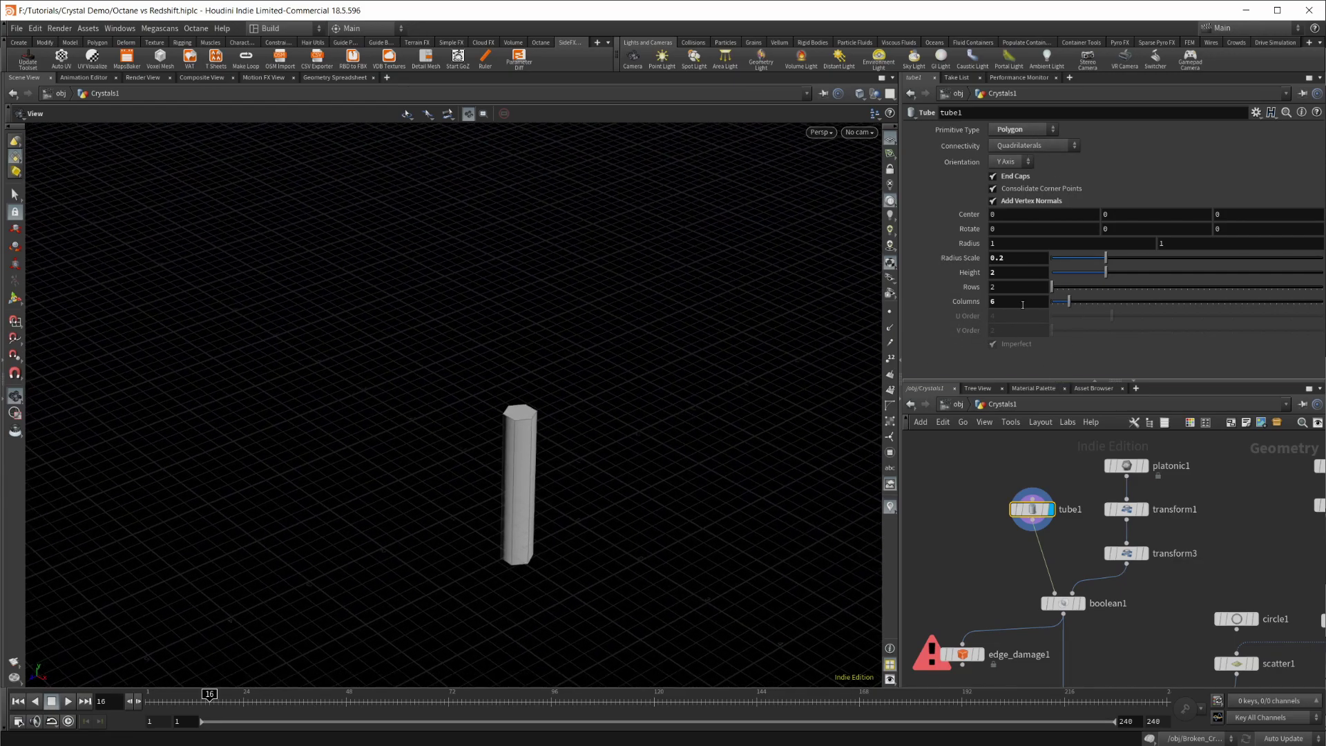
mouse_move(1070, 302)
left_mouse_down()
mouse_move(1082, 305)
mouse_move(1068, 304)
left_mouse_up()
left_click_drag(533, 461, 557, 503)
right_click_drag(552, 472, 777, 403)
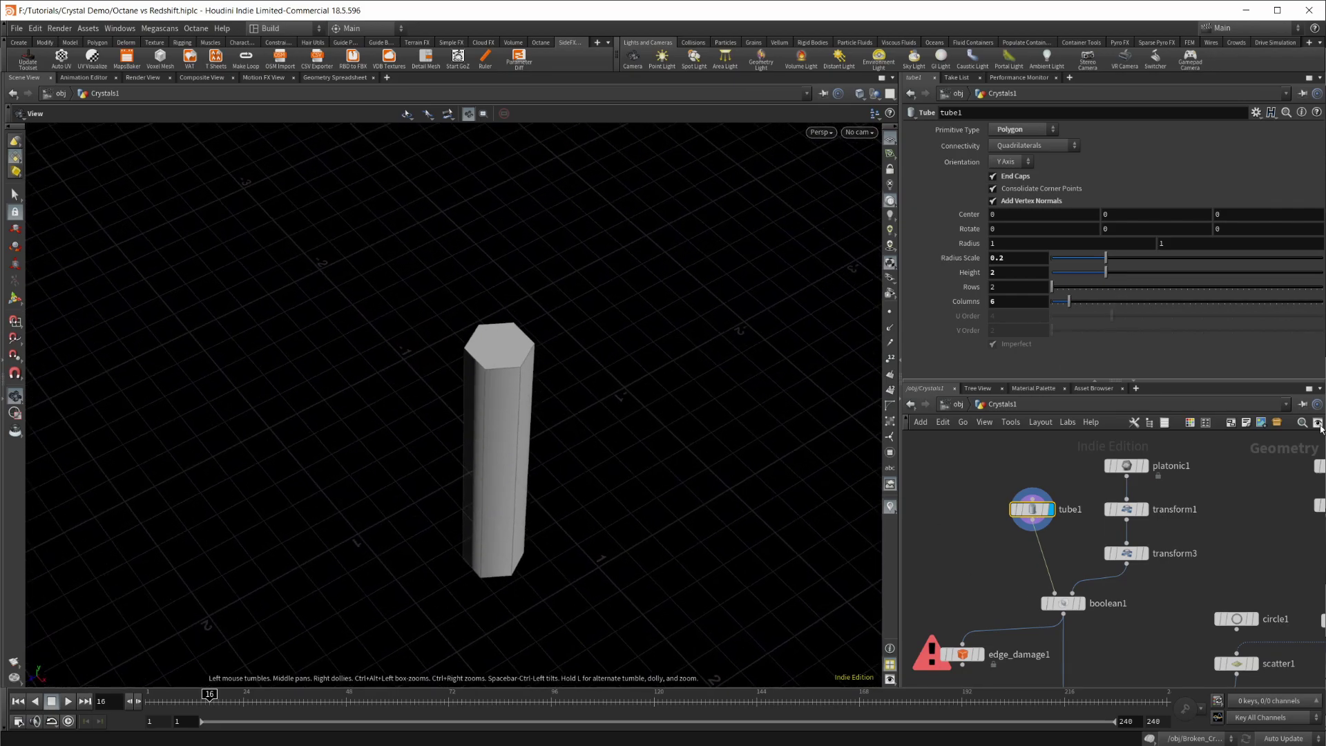
left_click_drag(699, 479, 568, 406)
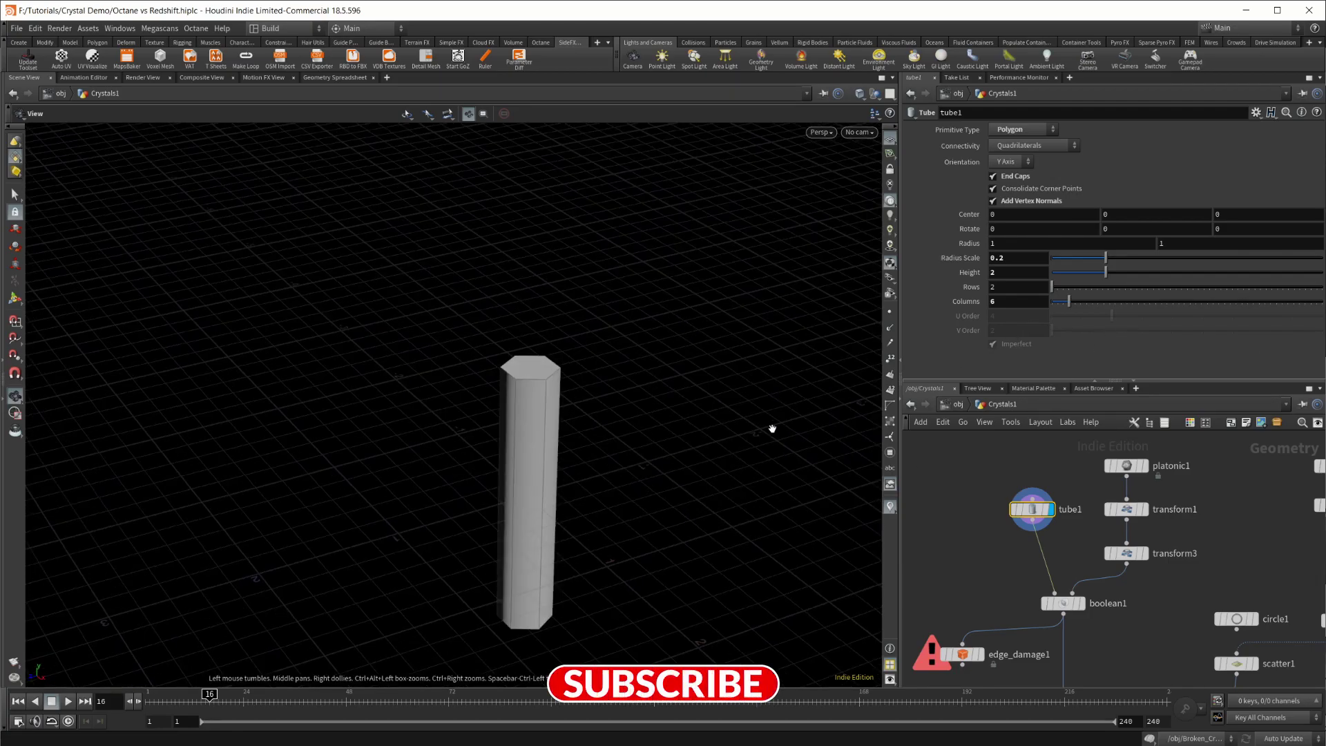
left_click_drag(622, 476, 545, 424)
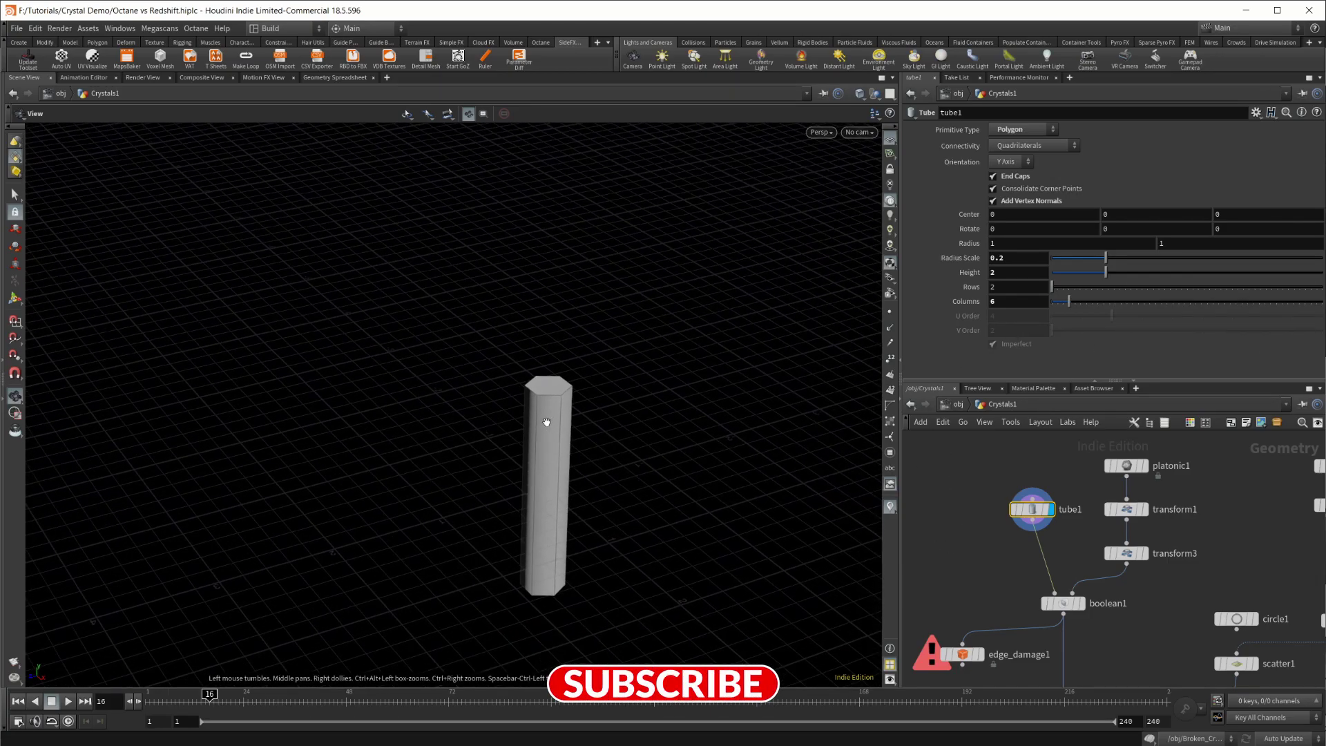
Display the platonic1 solid in the viewport and open its X rotation expression in the expression editor.
middle_click_drag(1082, 560, 1111, 602)
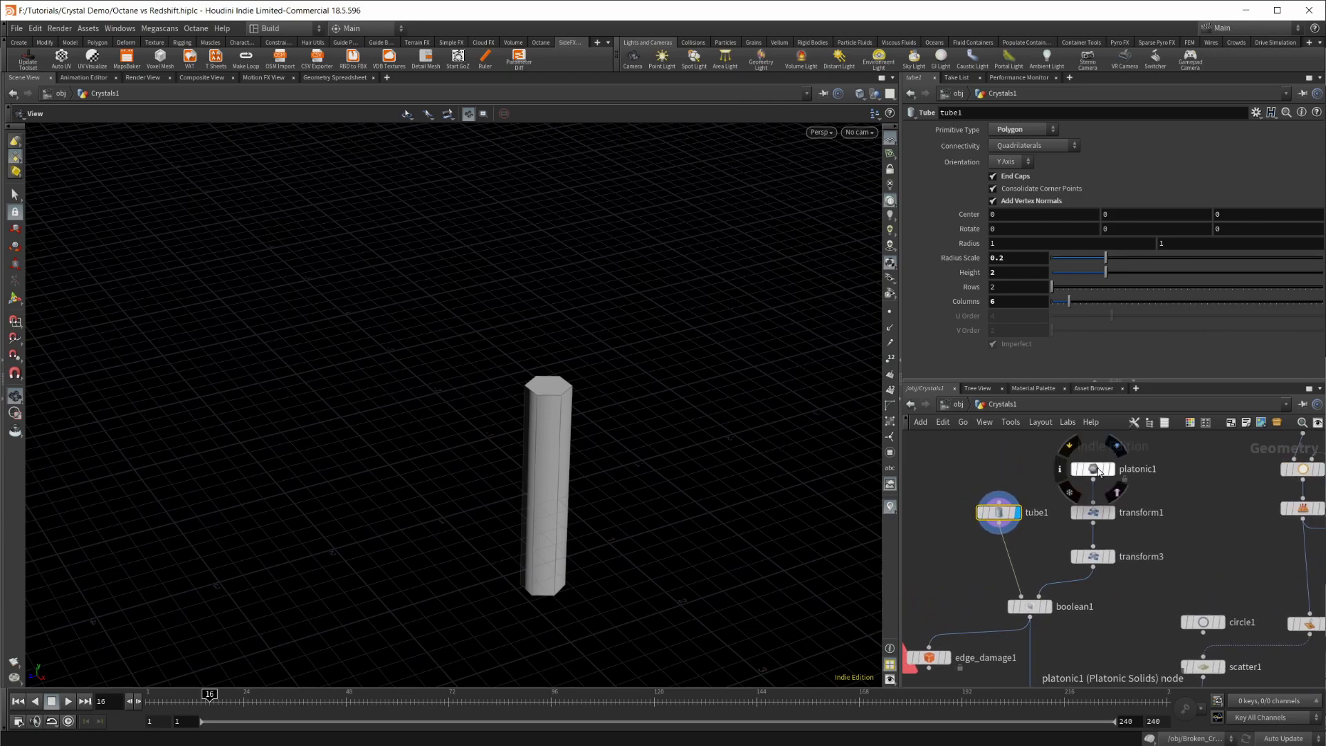
left_click(1110, 469)
left_click(1097, 472)
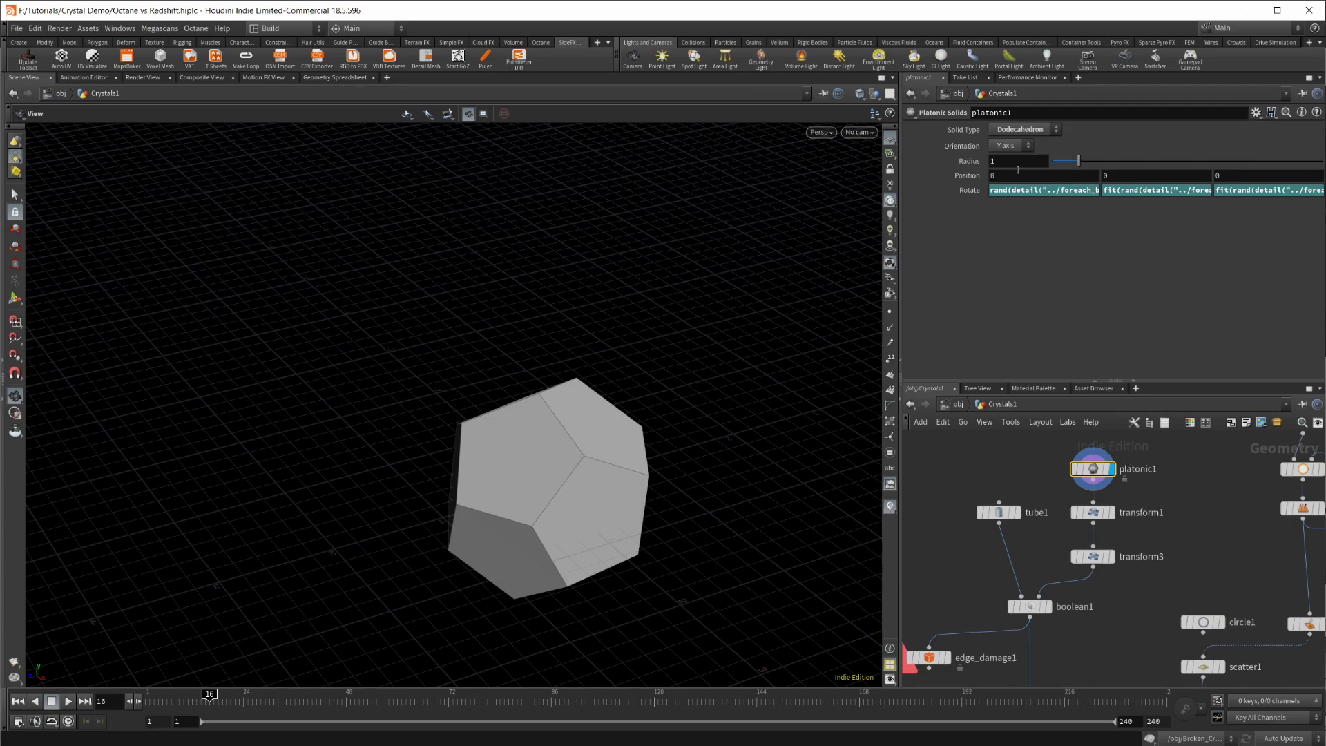
left_click_drag(622, 465, 581, 474)
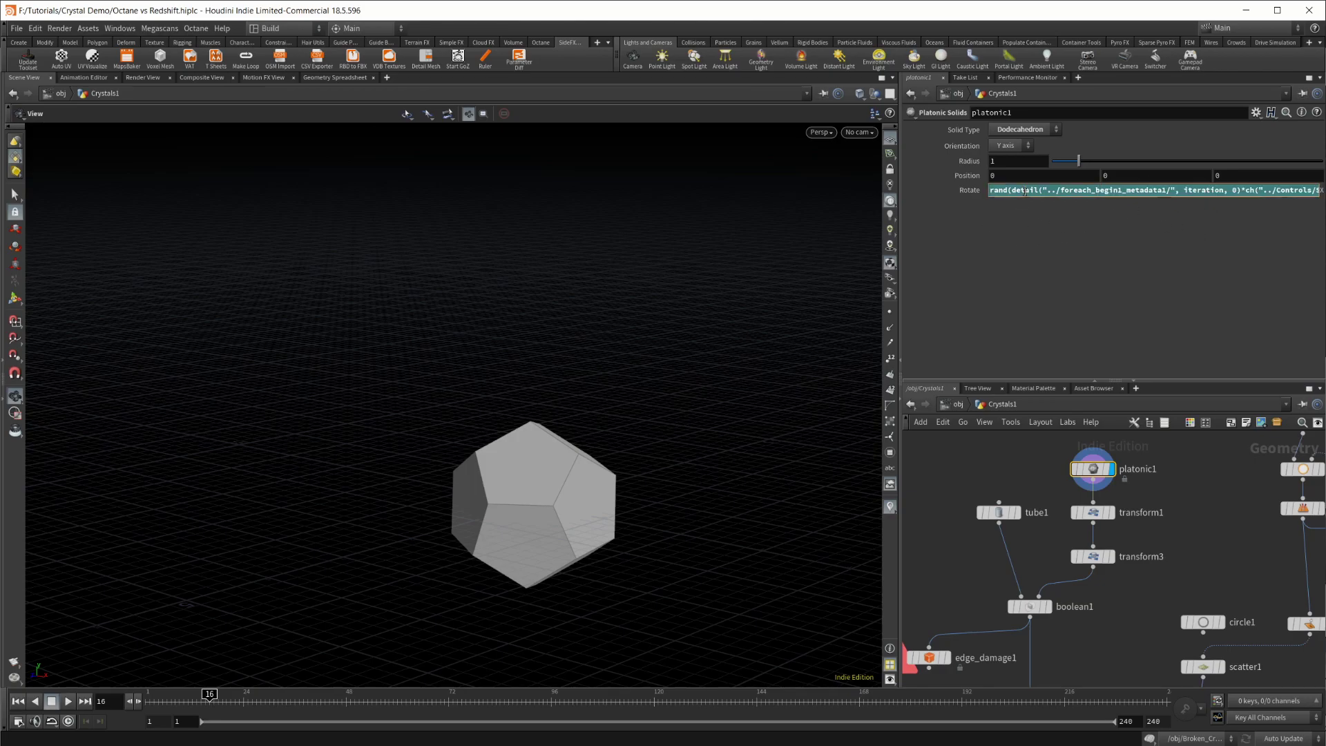
key("alt+e")
left_click_drag(808, 111, 716, 150)
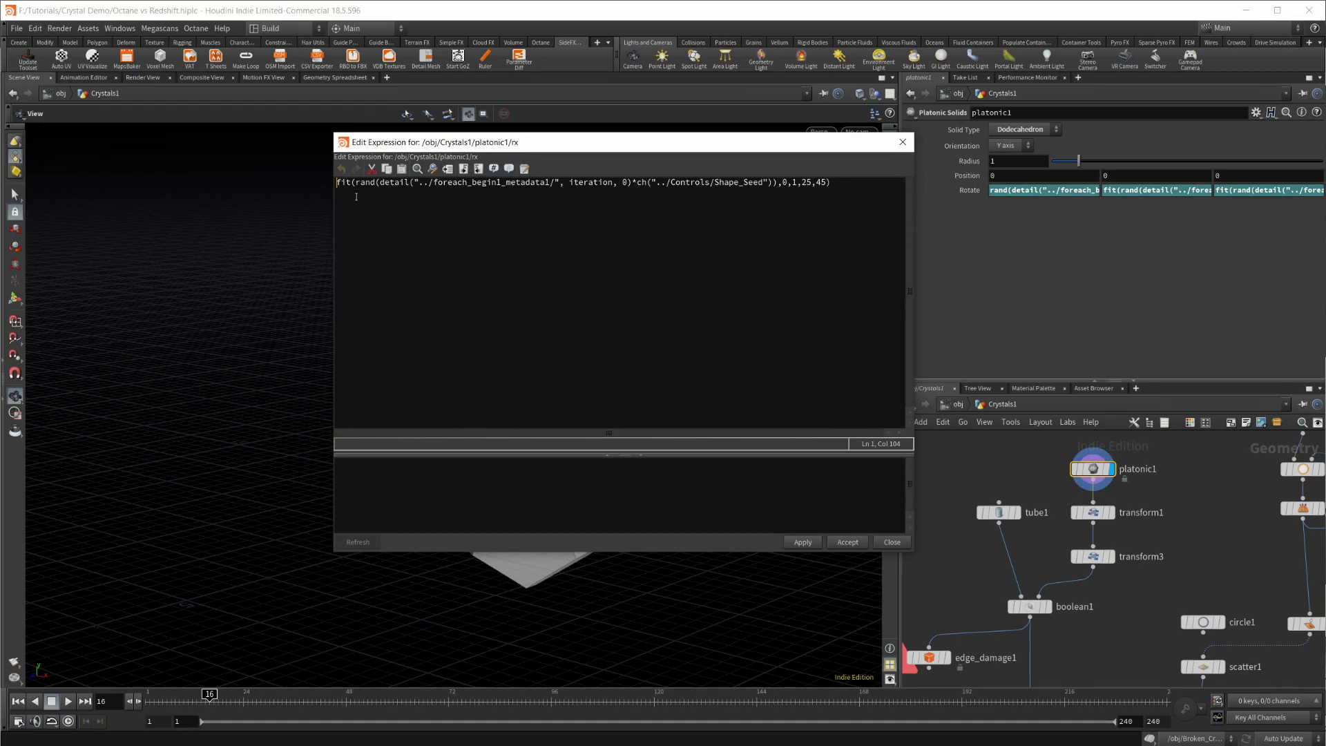
Inspect the for-each block by selecting foreach_begin1, copy1 and foreach_end1, and trace it back to the platonic1 node.
scroll(1144, 573, "down", 3)
middle_click_drag(1139, 605, 1098, 423)
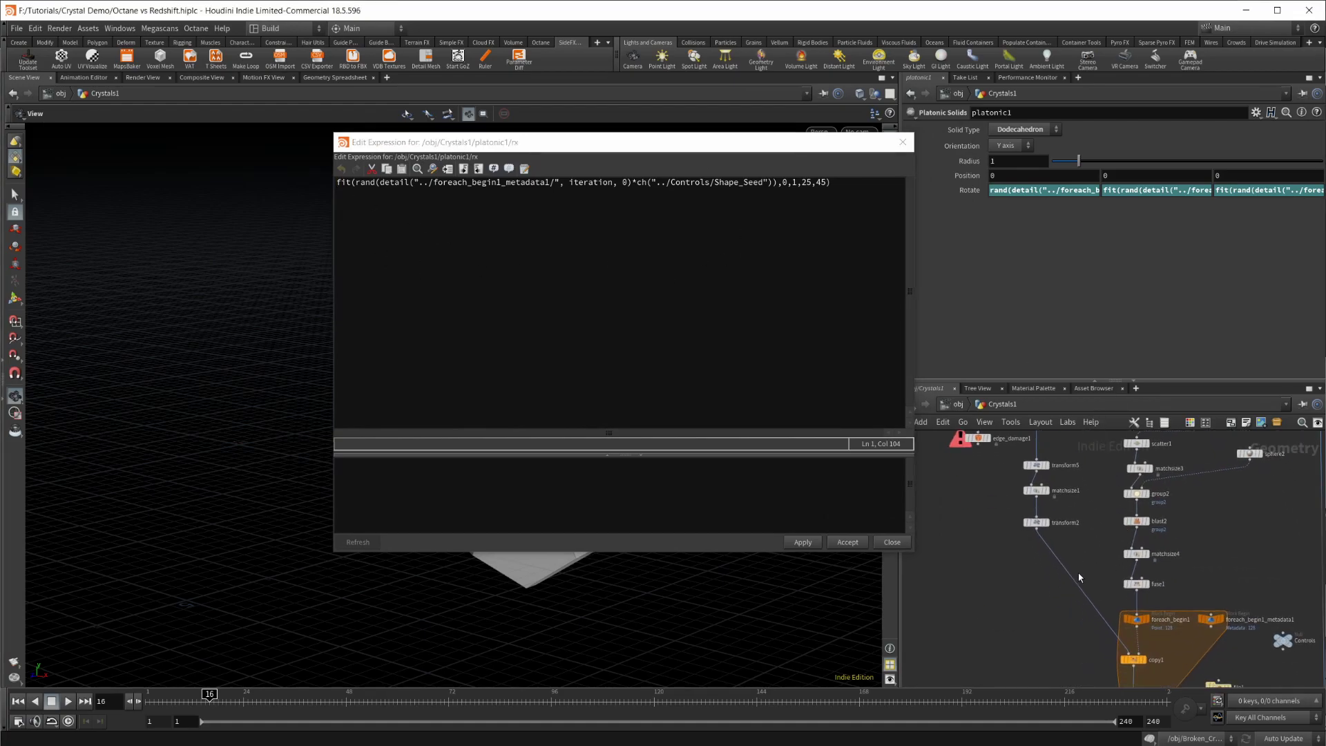
middle_click_drag(1078, 599, 1035, 514)
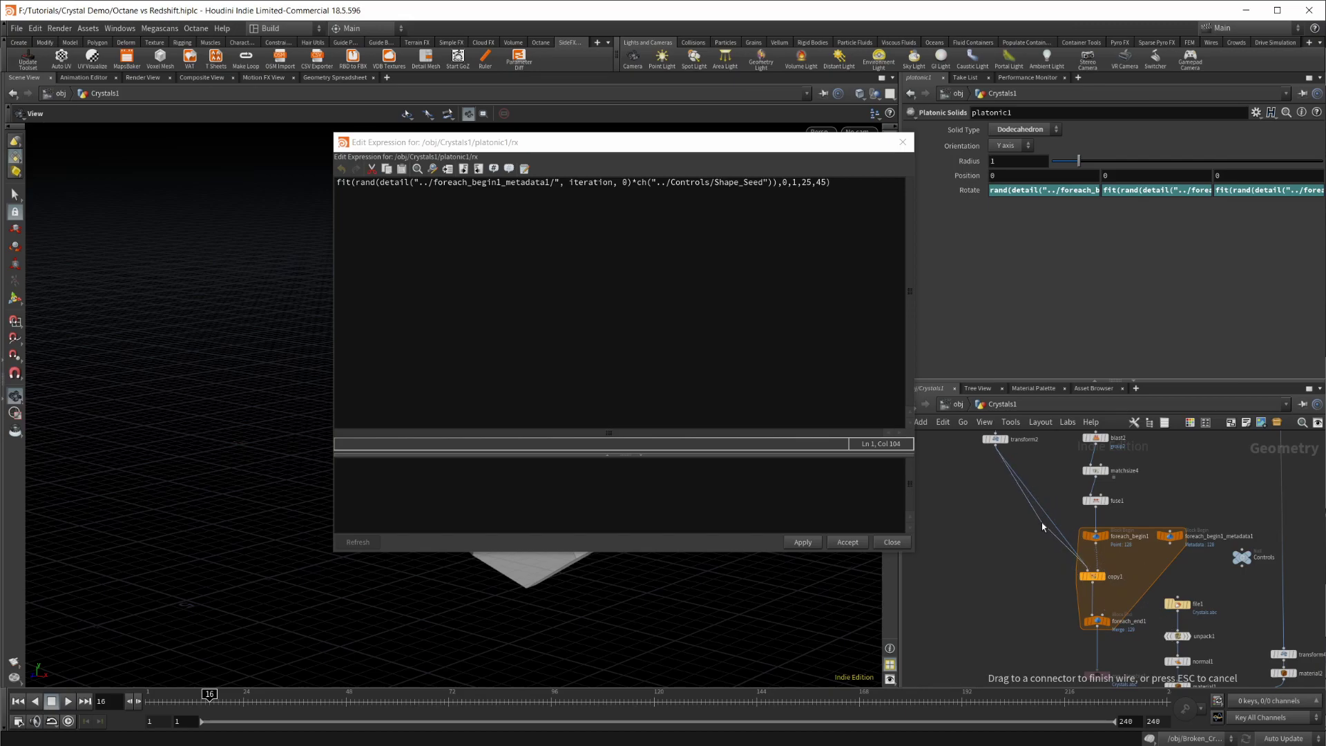
left_click_drag(998, 535, 1154, 667)
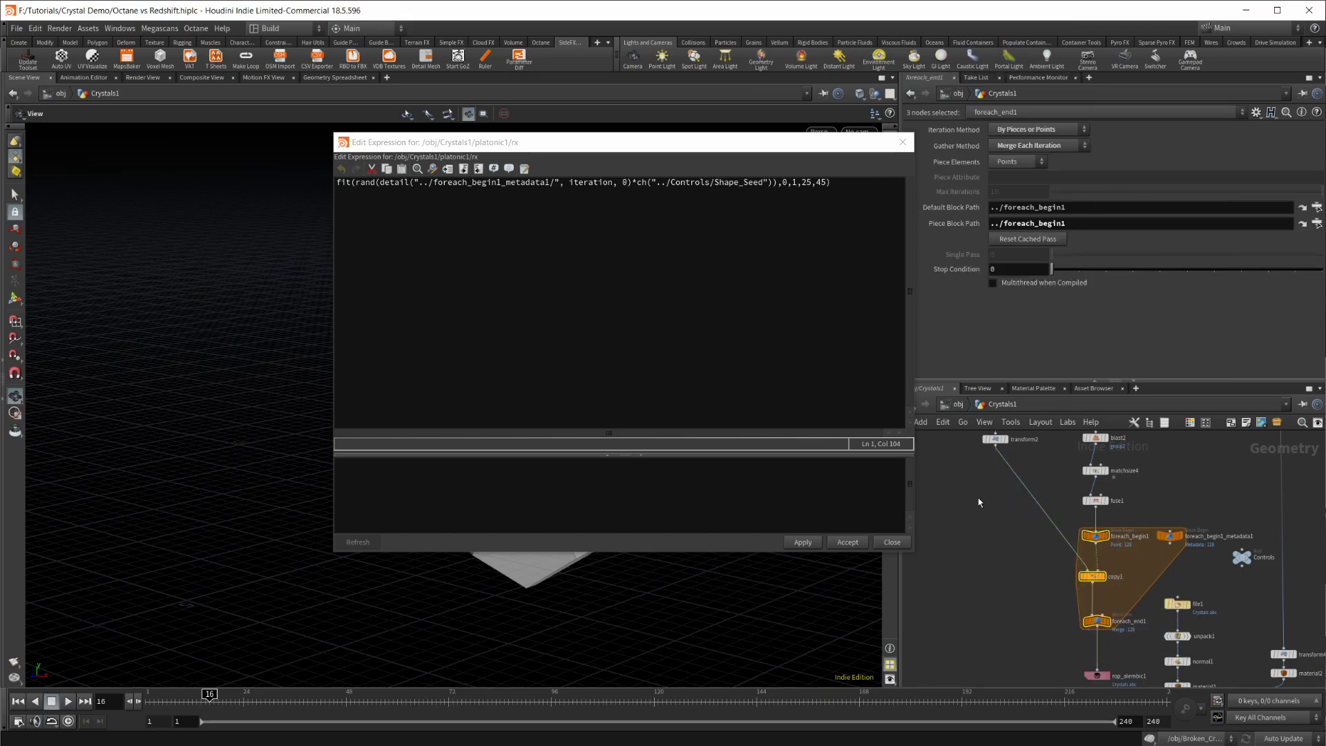
middle_click_drag(1024, 561, 1071, 607)
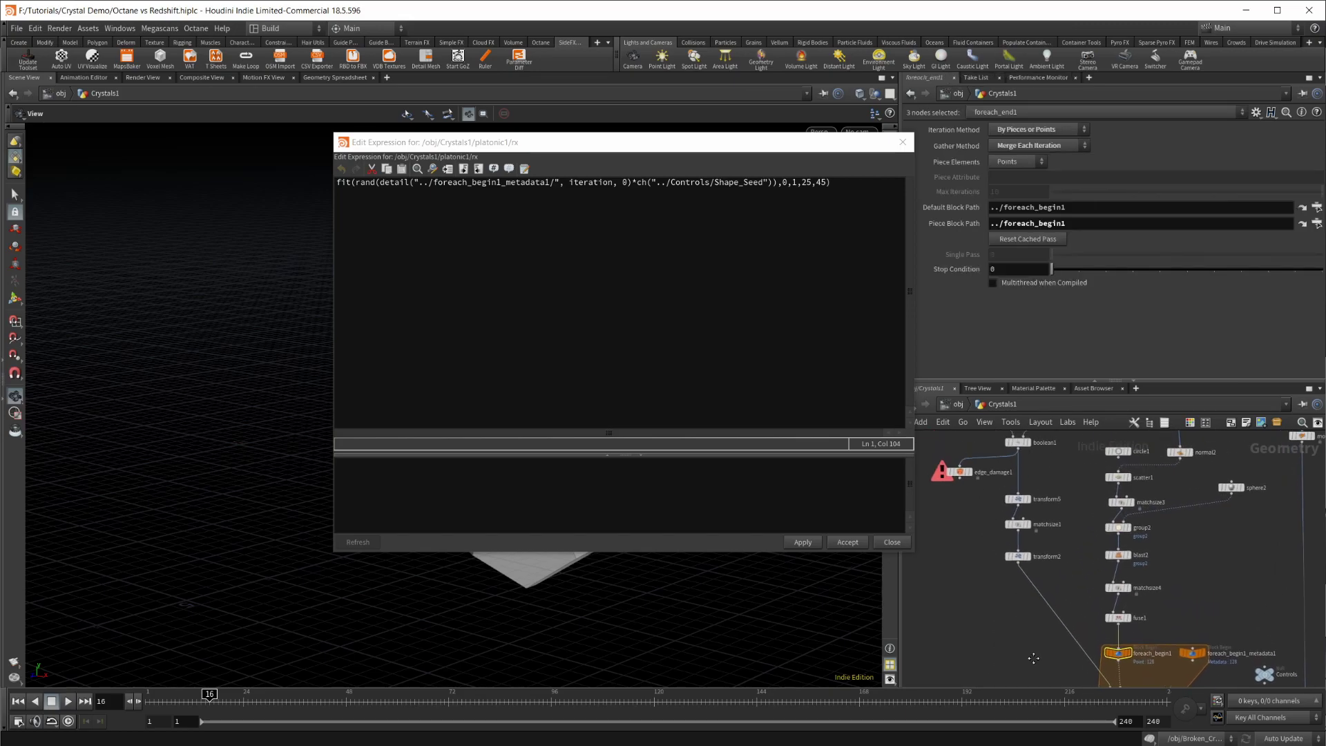
middle_click_drag(1066, 470, 1093, 532)
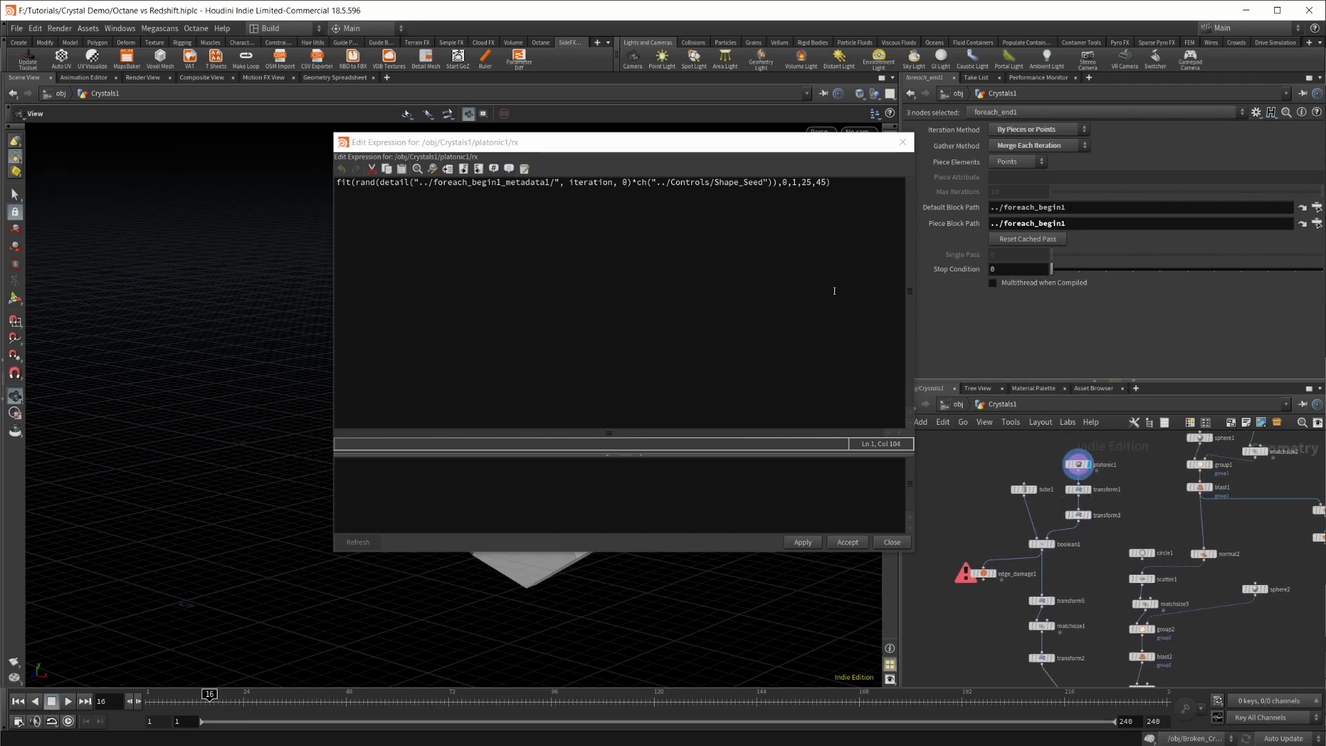
Review the iteration and Shape_Seed terms of the X rotation expression and show the parameters of the Controls null.
left_click_drag(345, 182, 630, 182)
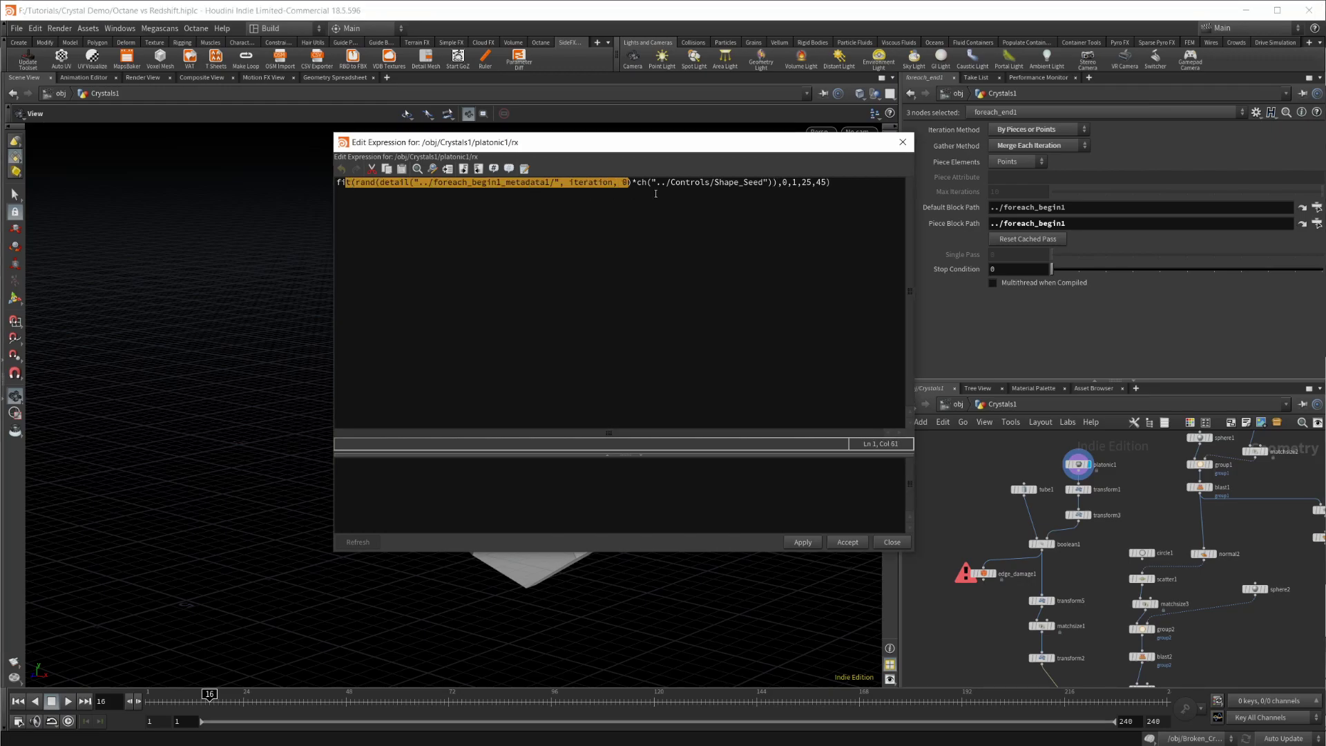
left_click(764, 243)
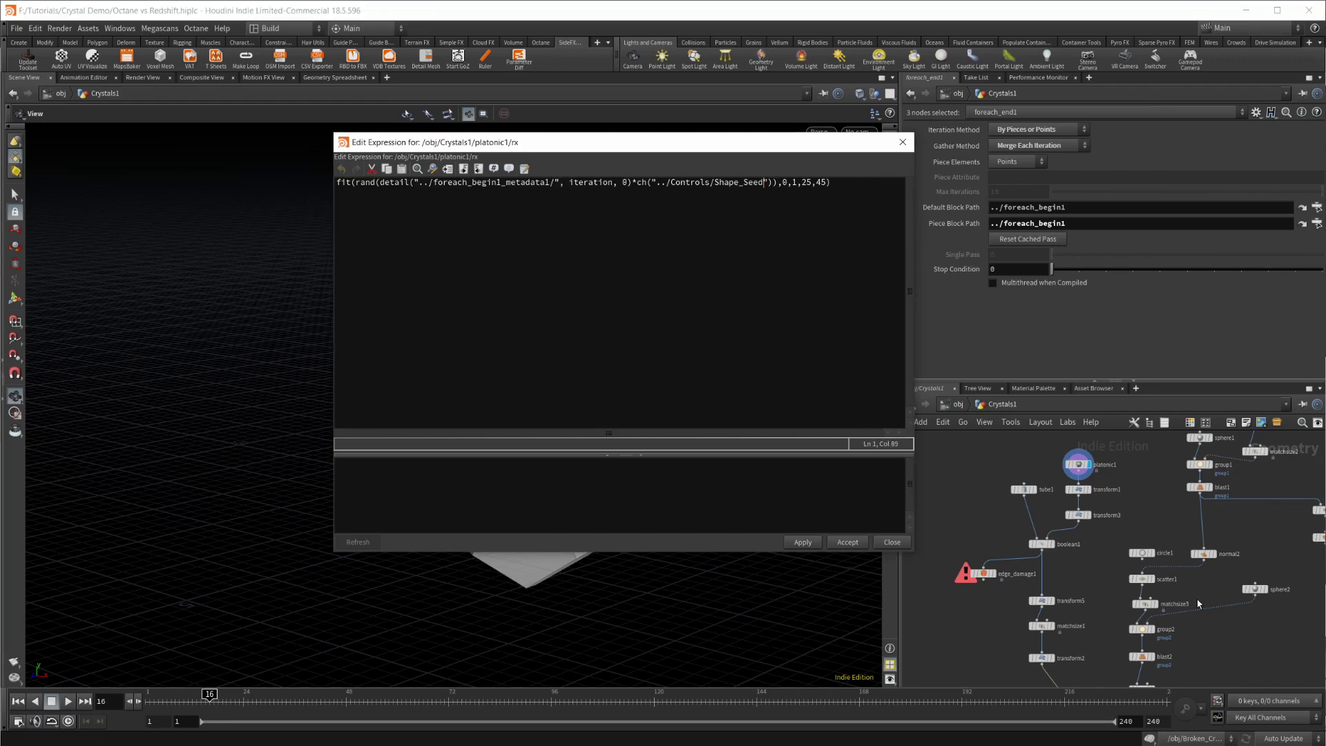
left_click_drag(579, 184, 676, 184)
left_click_drag(374, 183, 735, 183)
left_click(635, 183)
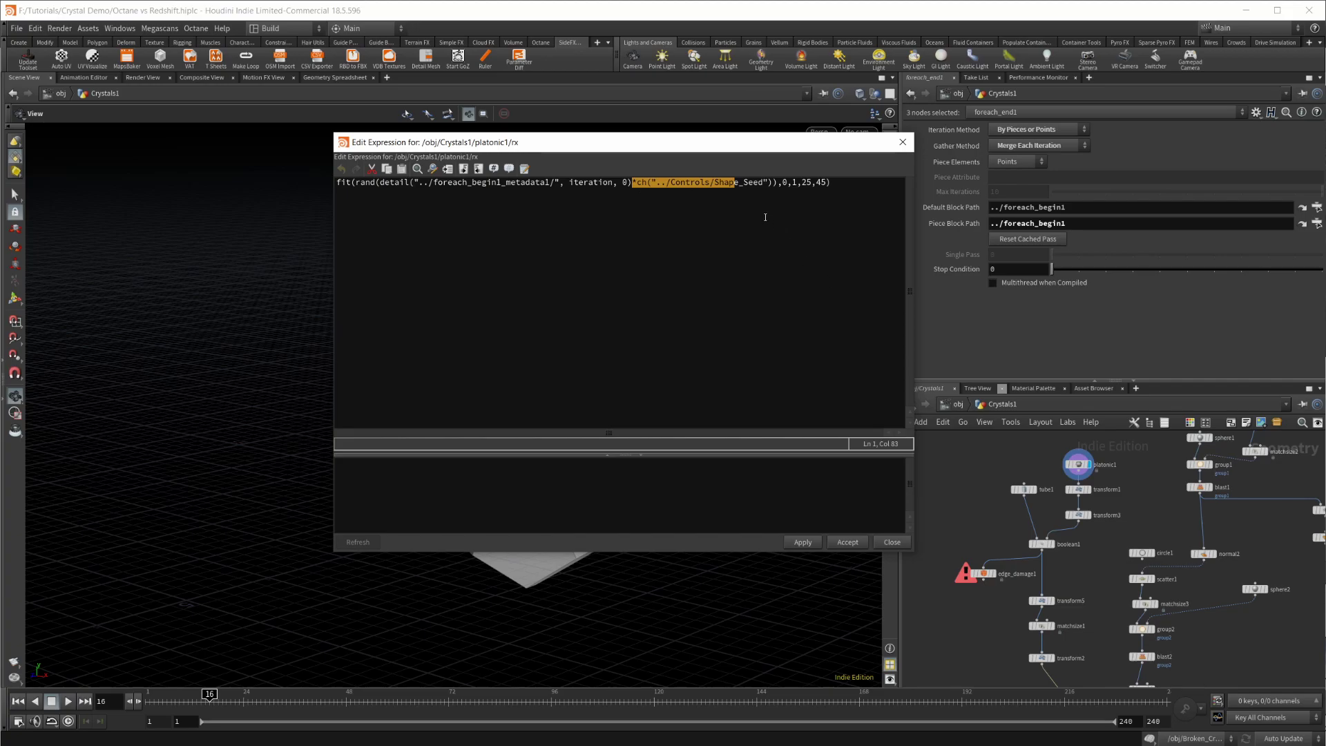
middle_click_drag(1287, 681, 1097, 482)
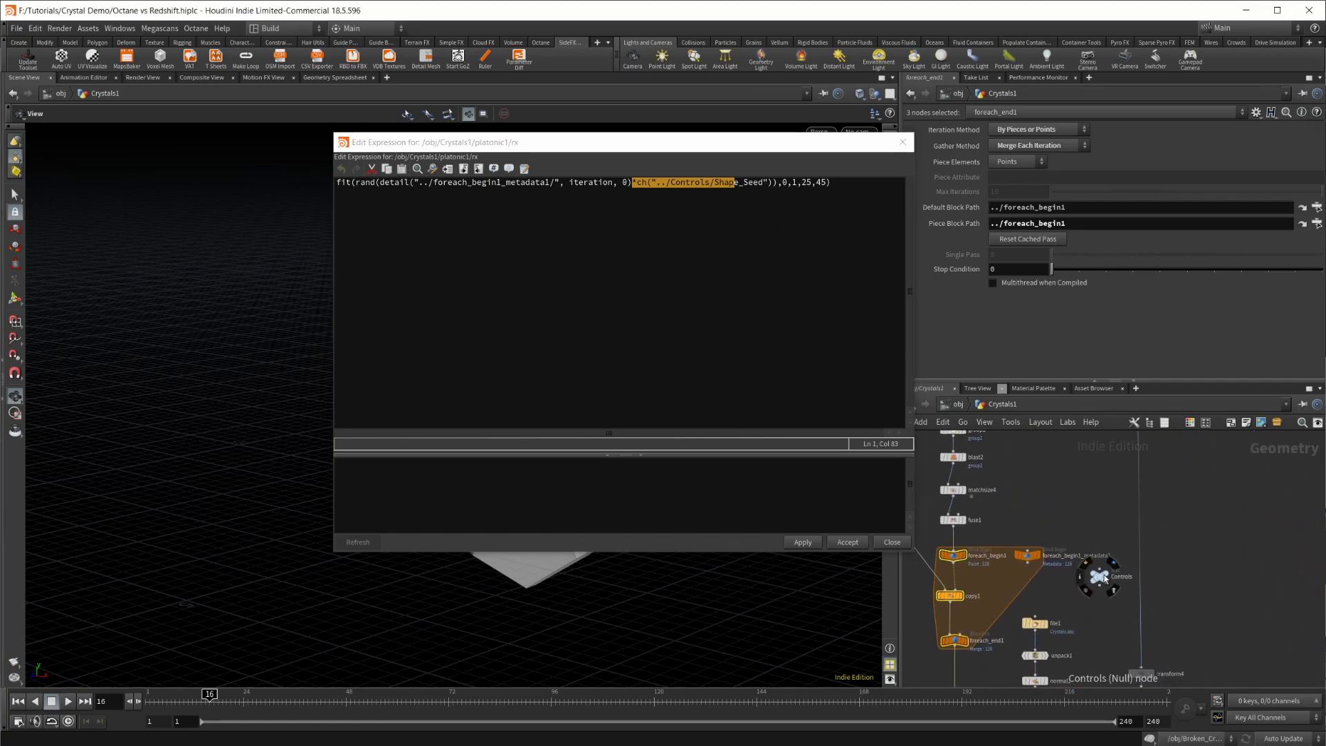
left_click(1100, 577)
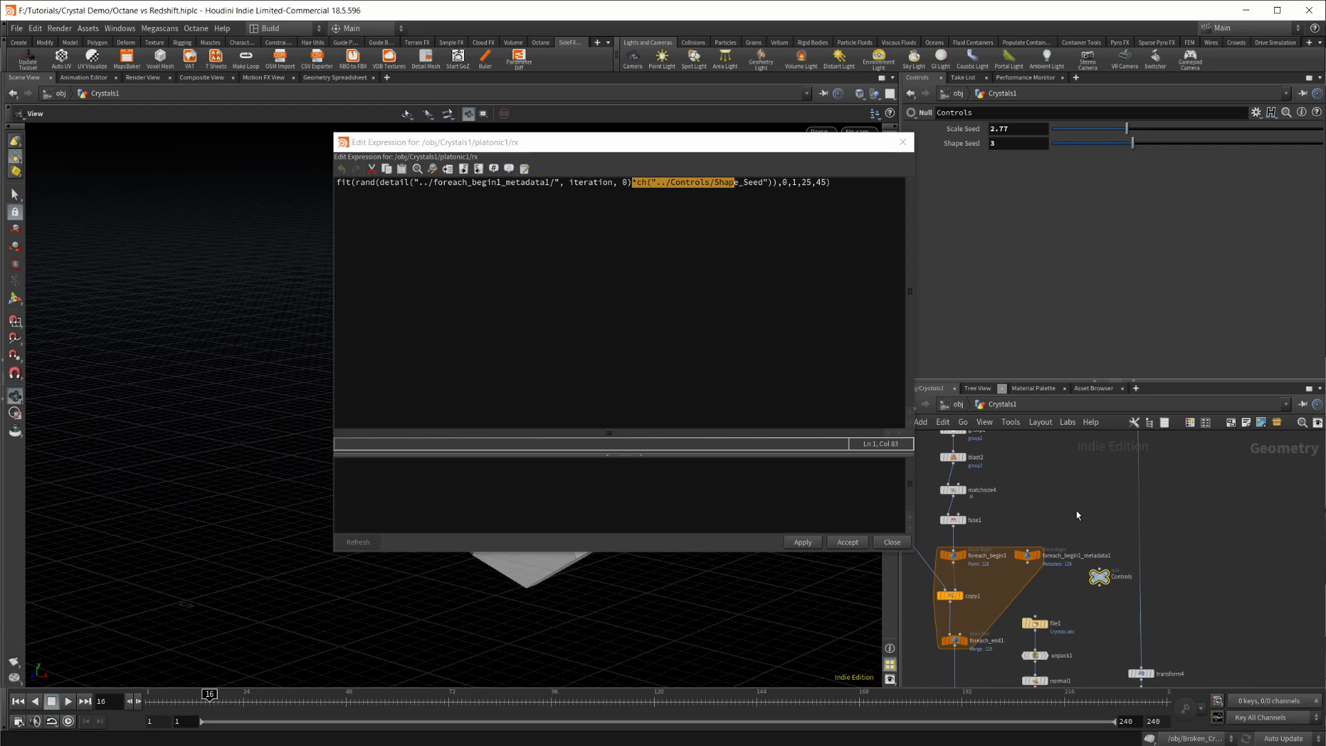
Review the output range of the fit function in platonic1's X rotation expression and close the expression editor.
middle_click_drag(1076, 511, 1266, 605)
middle_click_drag(1101, 479, 1137, 591)
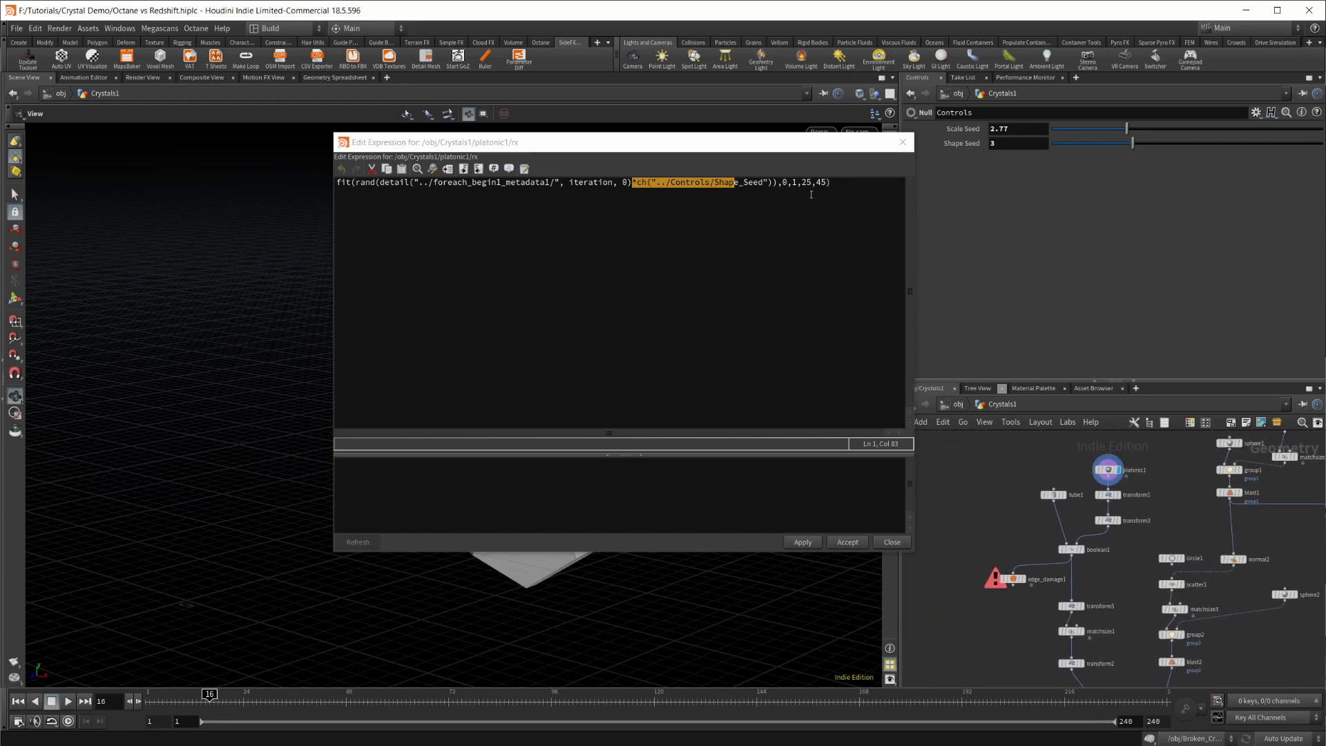
left_click_drag(792, 183, 817, 228)
key("ctrl+c")
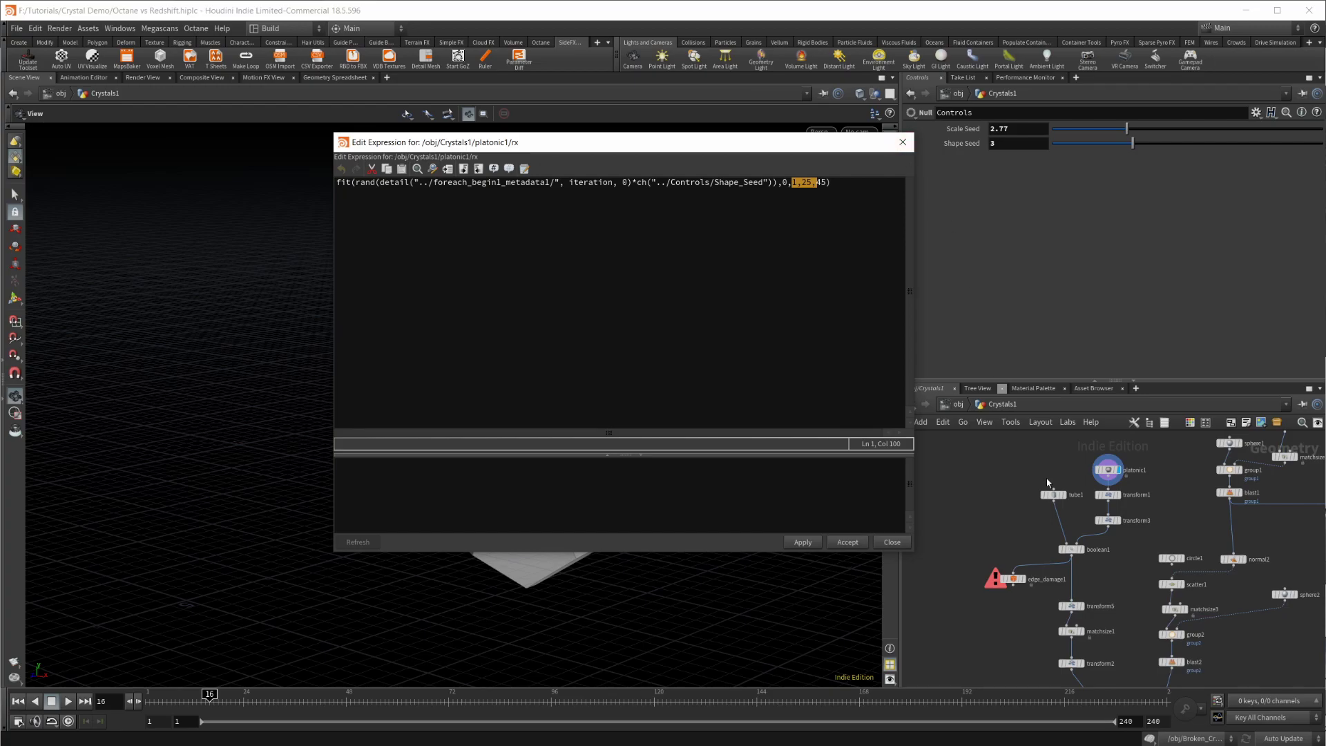
left_click(825, 184)
key("ctrl+v")
key("ctrl+z")
left_click(901, 145)
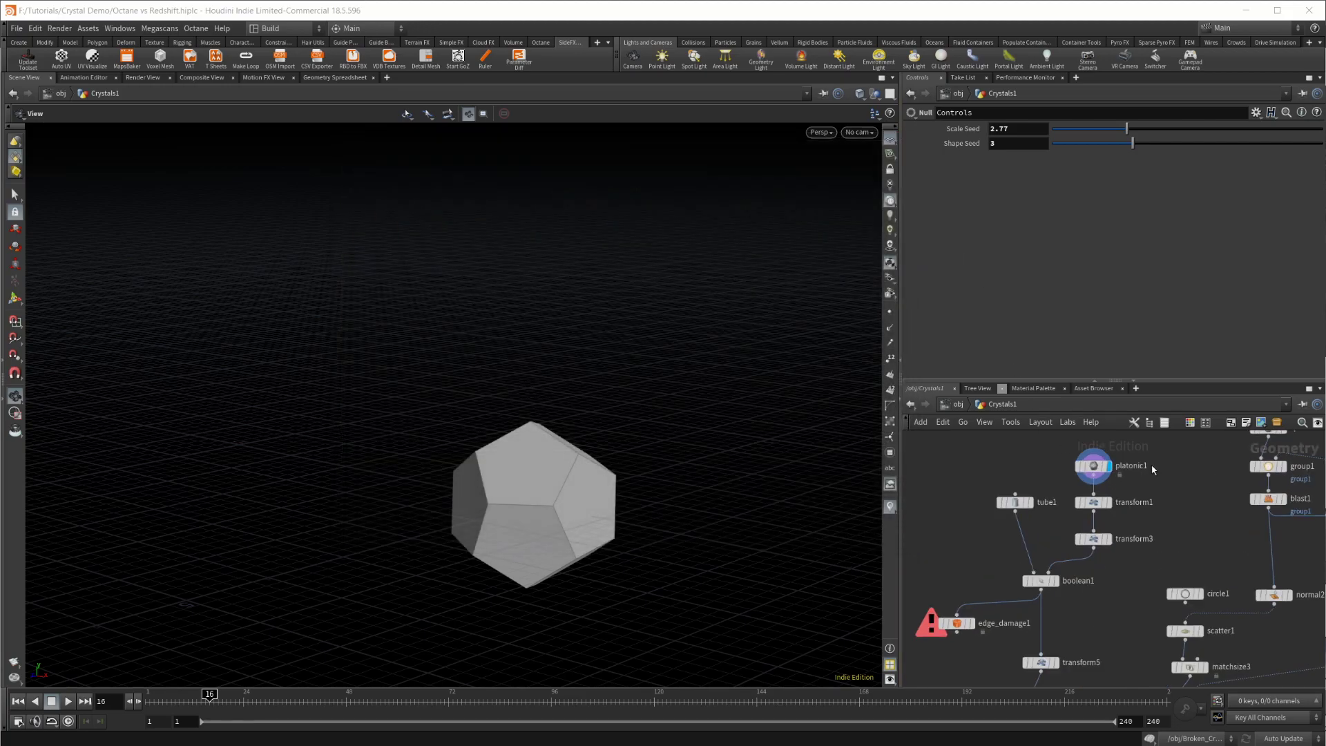
Show the platonic1 parameters and inspect the rotation expressions, viewing the Y rotation in the expression editor.
left_click(1094, 466)
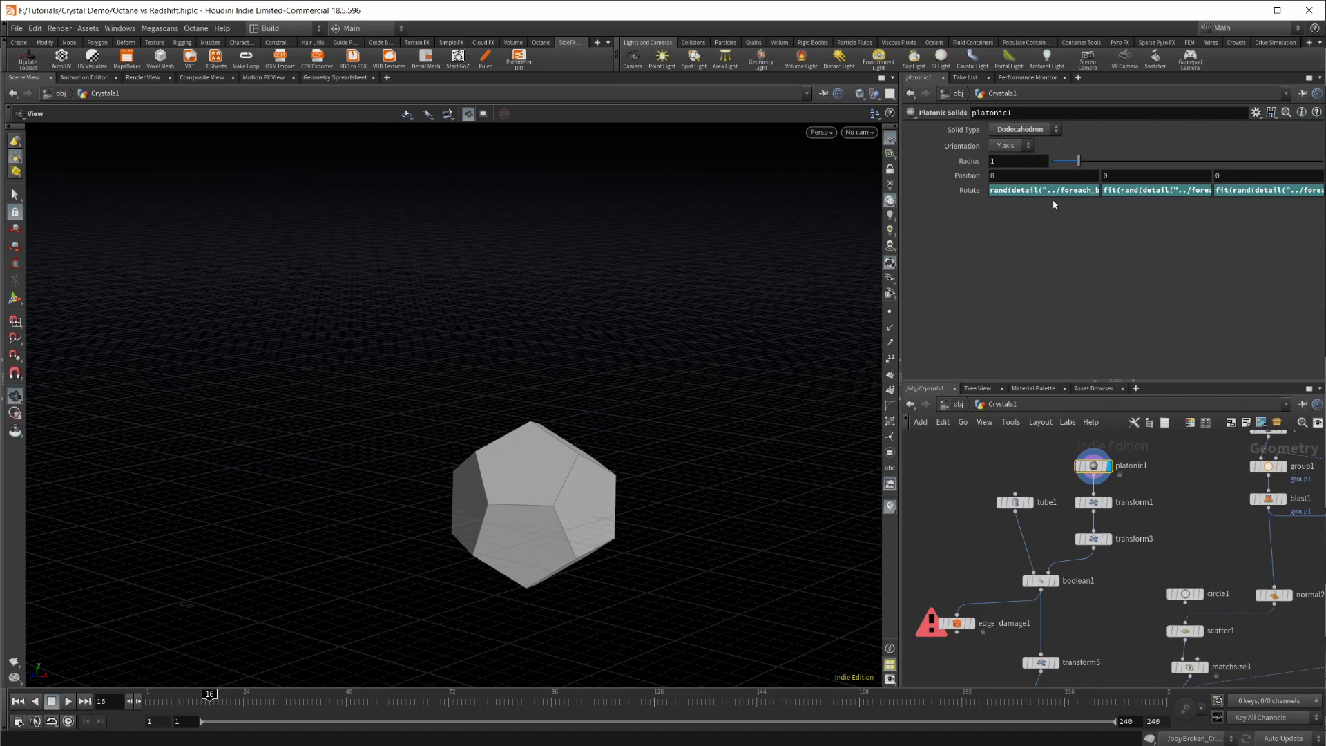
left_click(1048, 190)
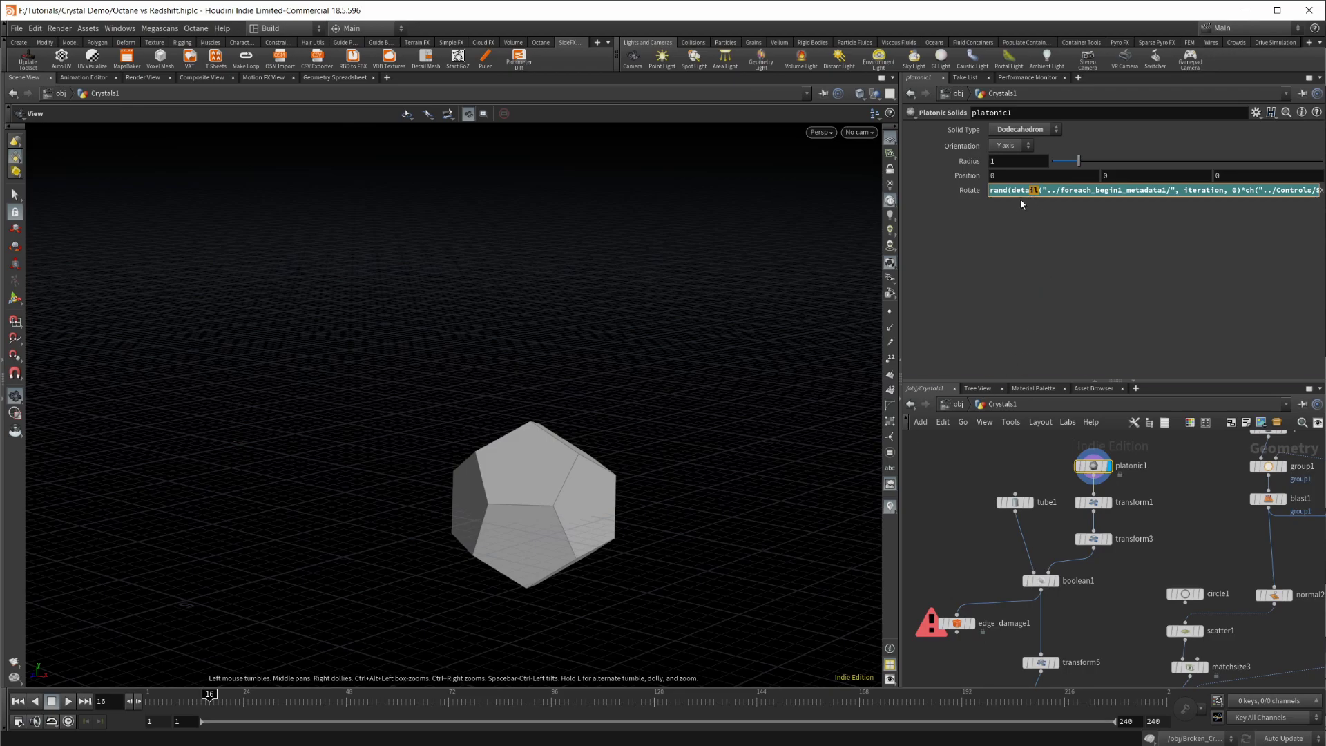
left_click(1047, 441)
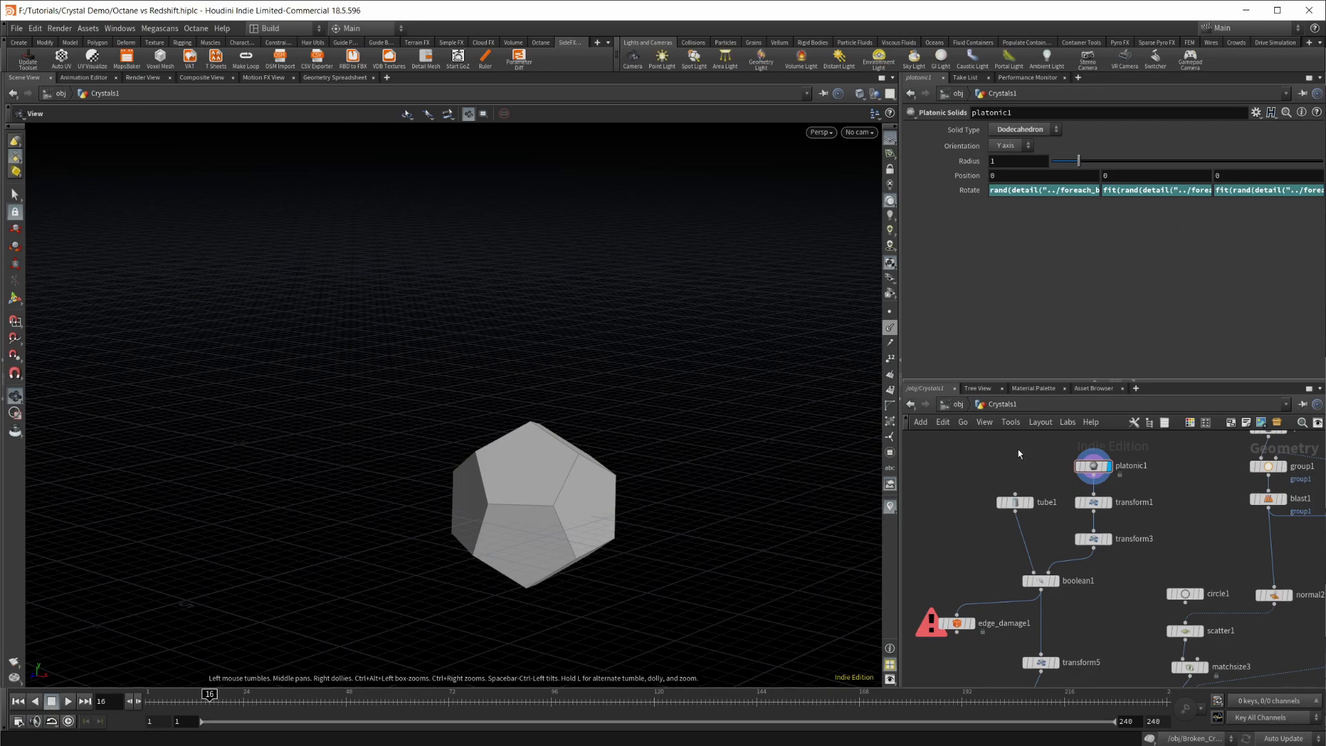
left_click(1159, 190)
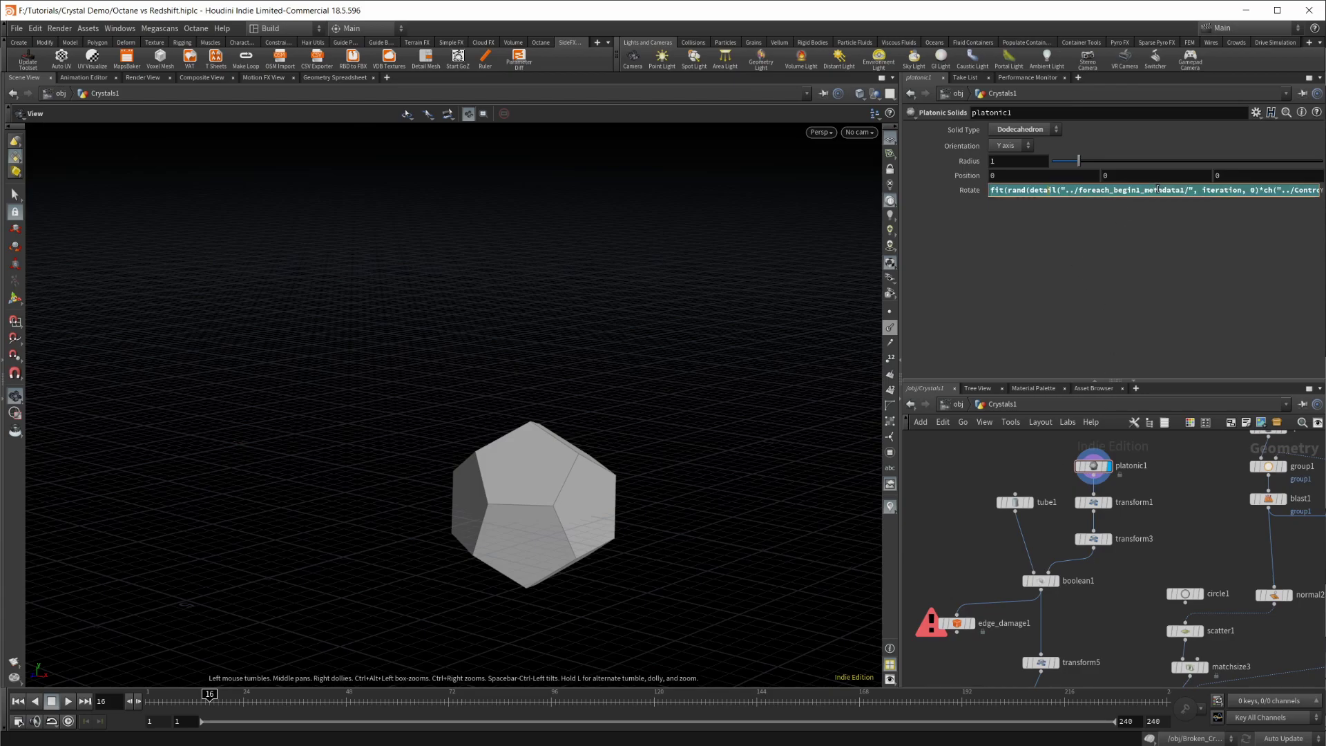
key("alt+e")
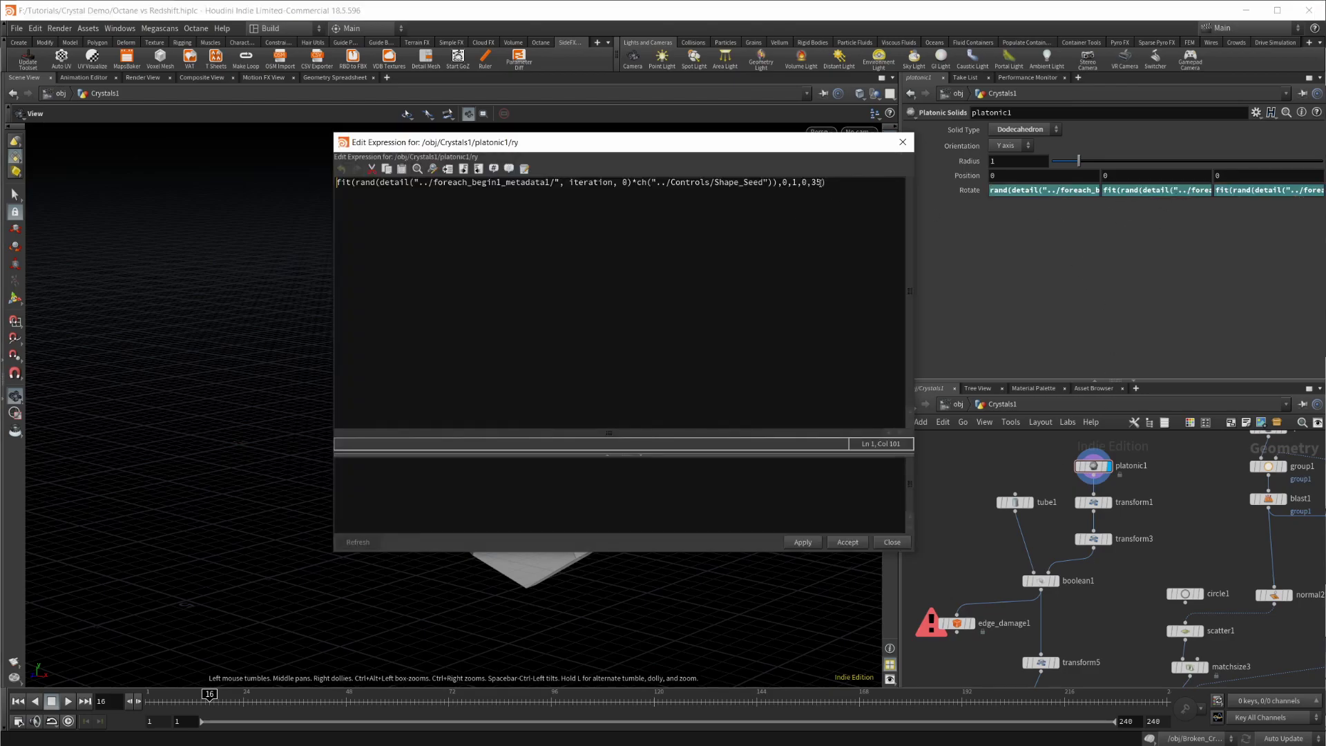
left_click(903, 142)
Check the output range of platonic1's Z rotation expression in the expression editor.
left_click(1268, 190)
key("alt+e")
mouse_move(806, 183)
left_mouse_down()
mouse_move(841, 185)
mouse_move(800, 183)
left_mouse_up()
left_click(902, 143)
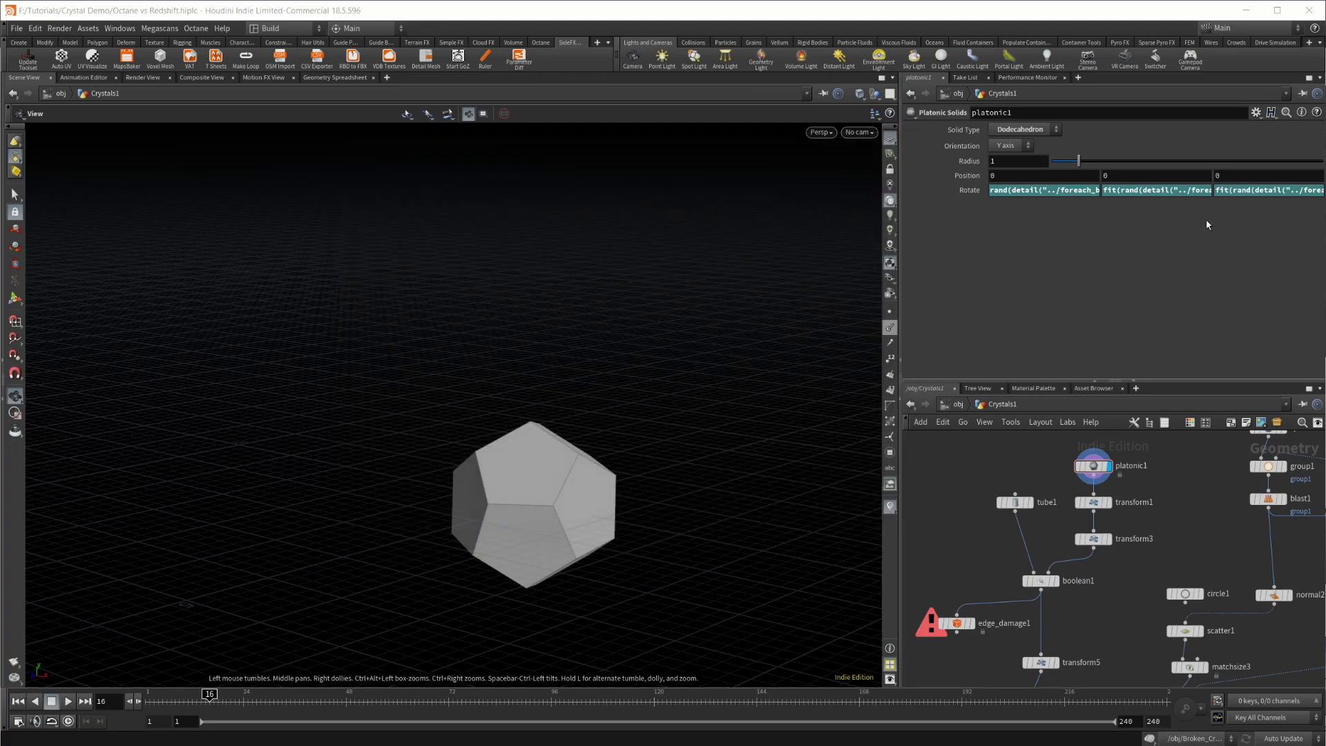
Compare the fit ranges of platonic1's Y and X rotation expressions in the expression editor.
key("alt+e")
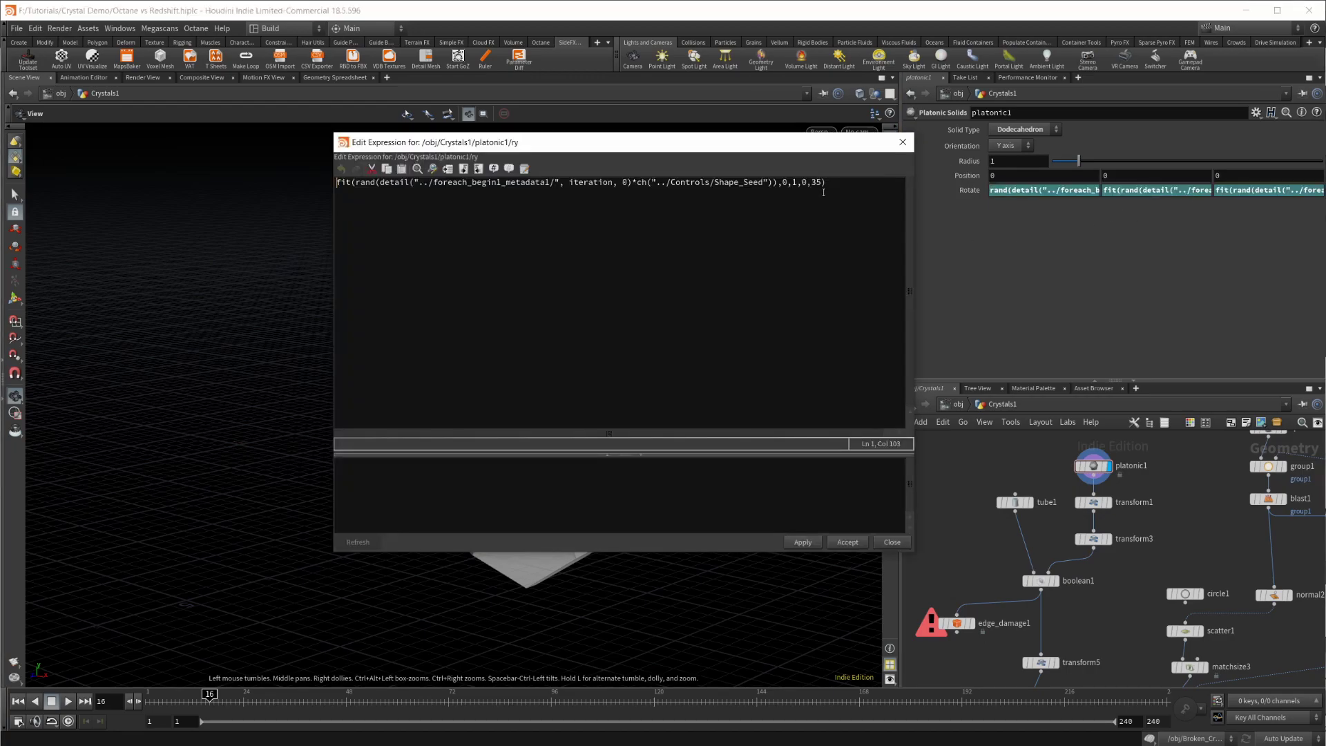
left_click_drag(802, 183, 828, 186)
left_click(903, 142)
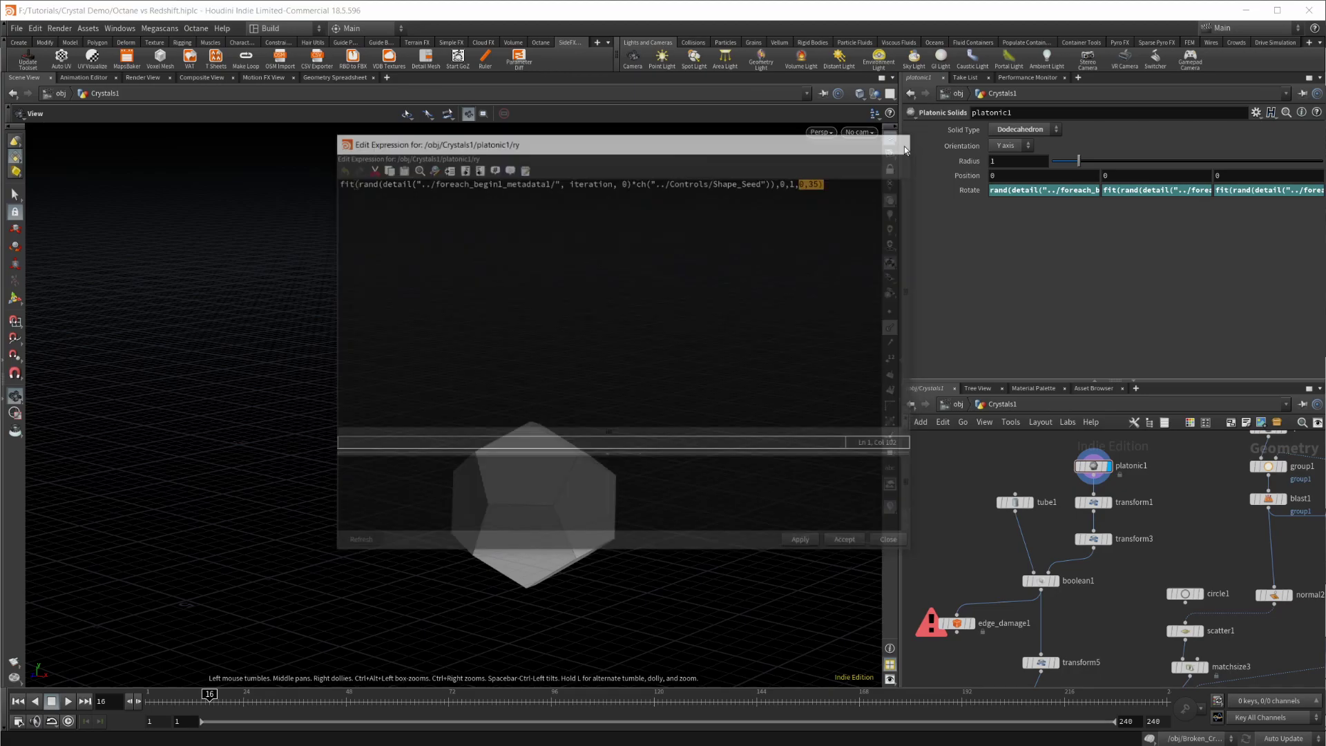
key("alt+e")
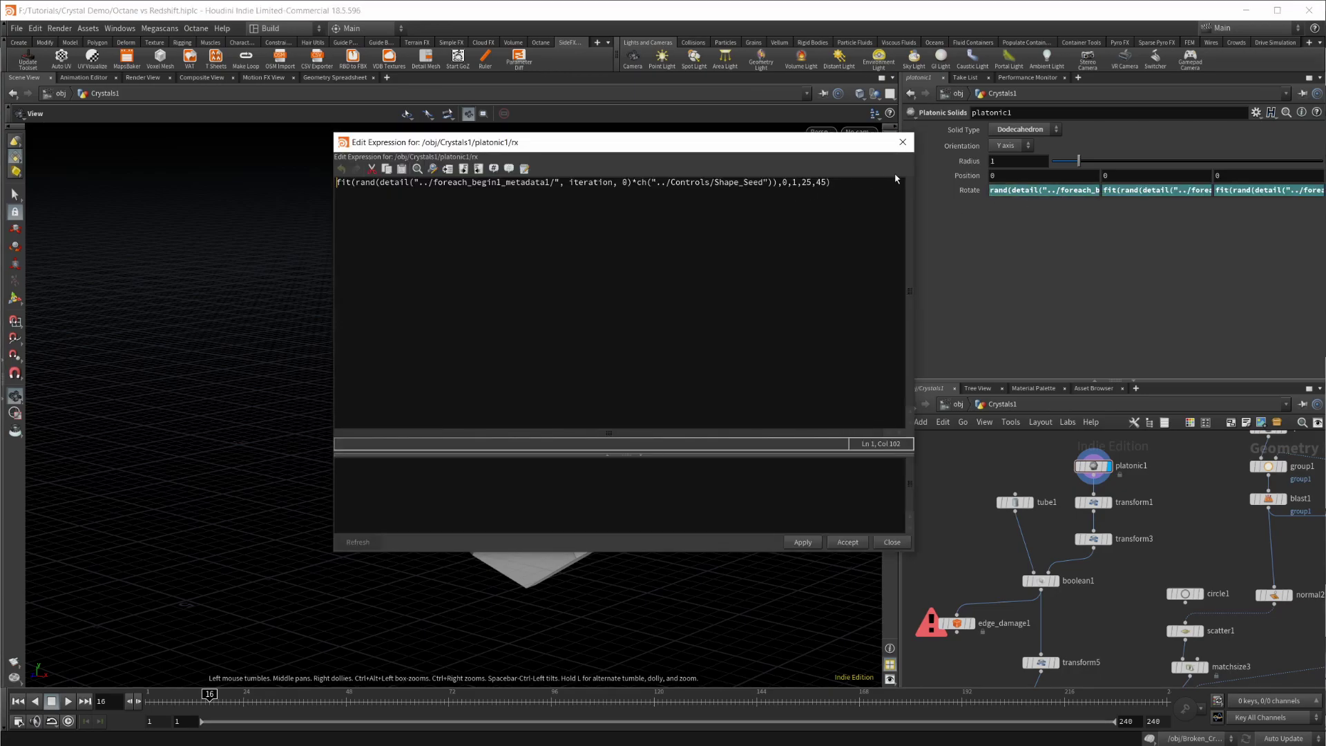
left_click(902, 141)
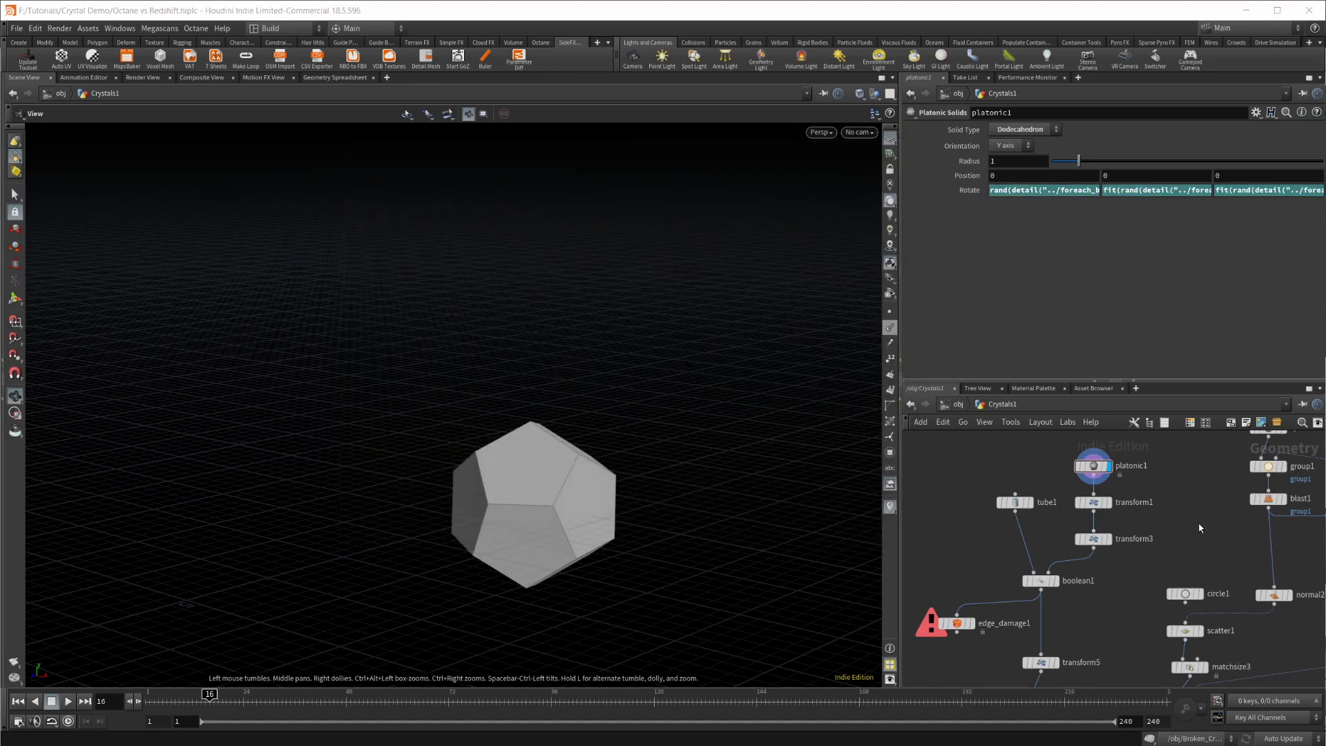
Display the transform1 result in the viewport and show its parameters to review the uniform scale.
mouse_move(1159, 531)
middle_mouse_down()
mouse_move(1157, 464)
mouse_move(1150, 511)
middle_mouse_up()
scroll(1095, 490, "up", 2)
left_click(1086, 483)
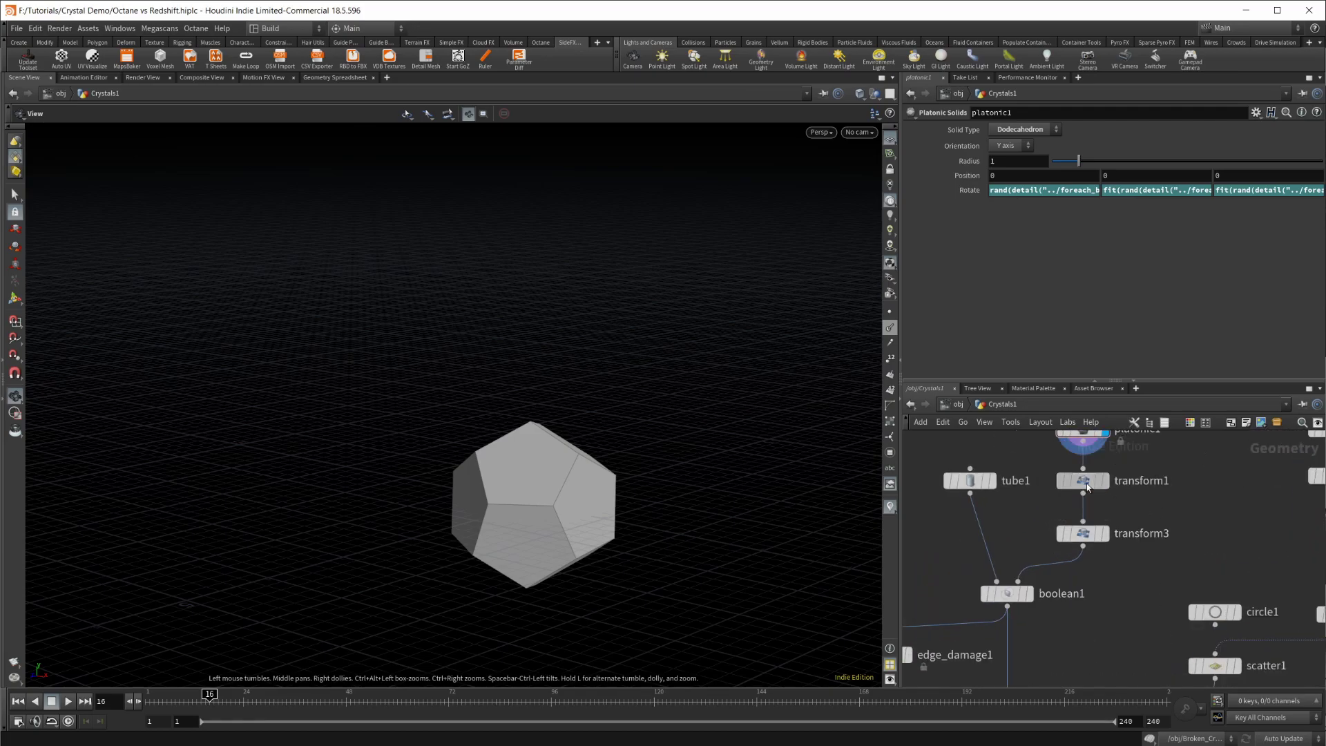
left_click(1087, 484)
left_click(1104, 480)
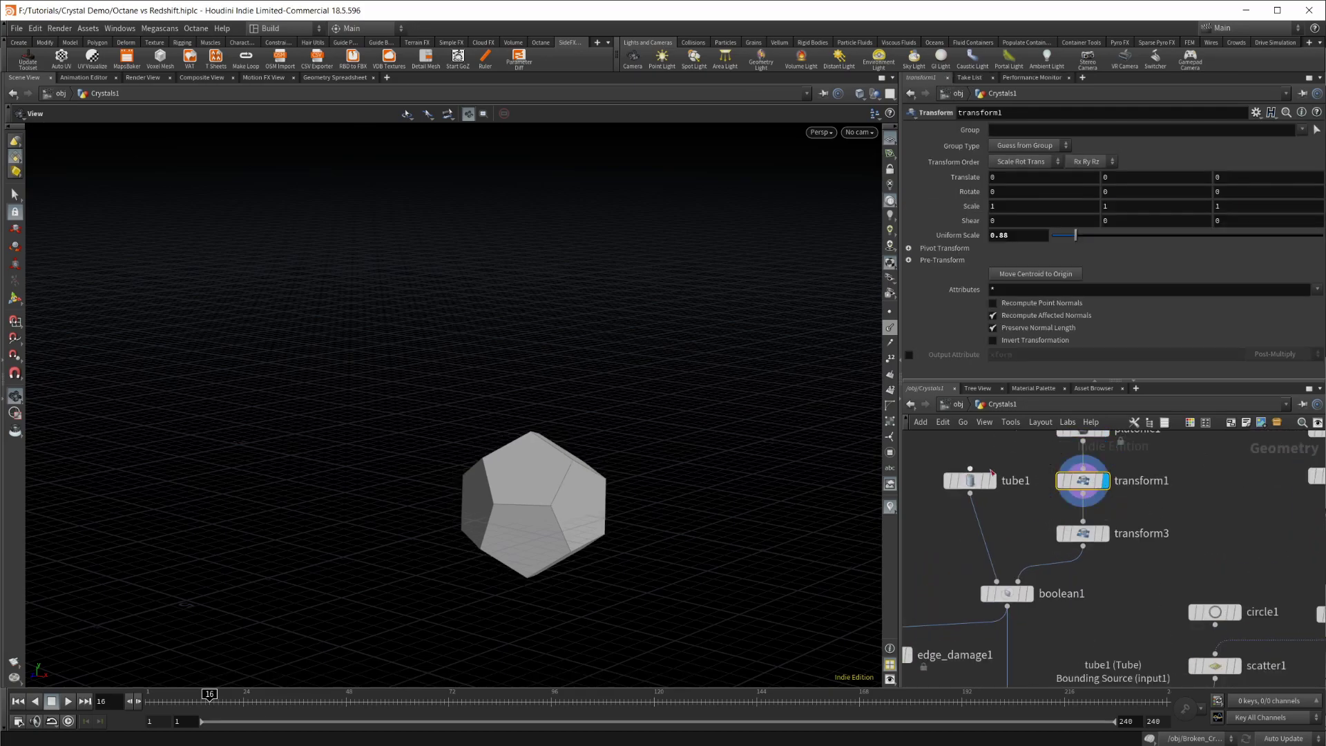
middle_click_drag(1172, 515, 1168, 492)
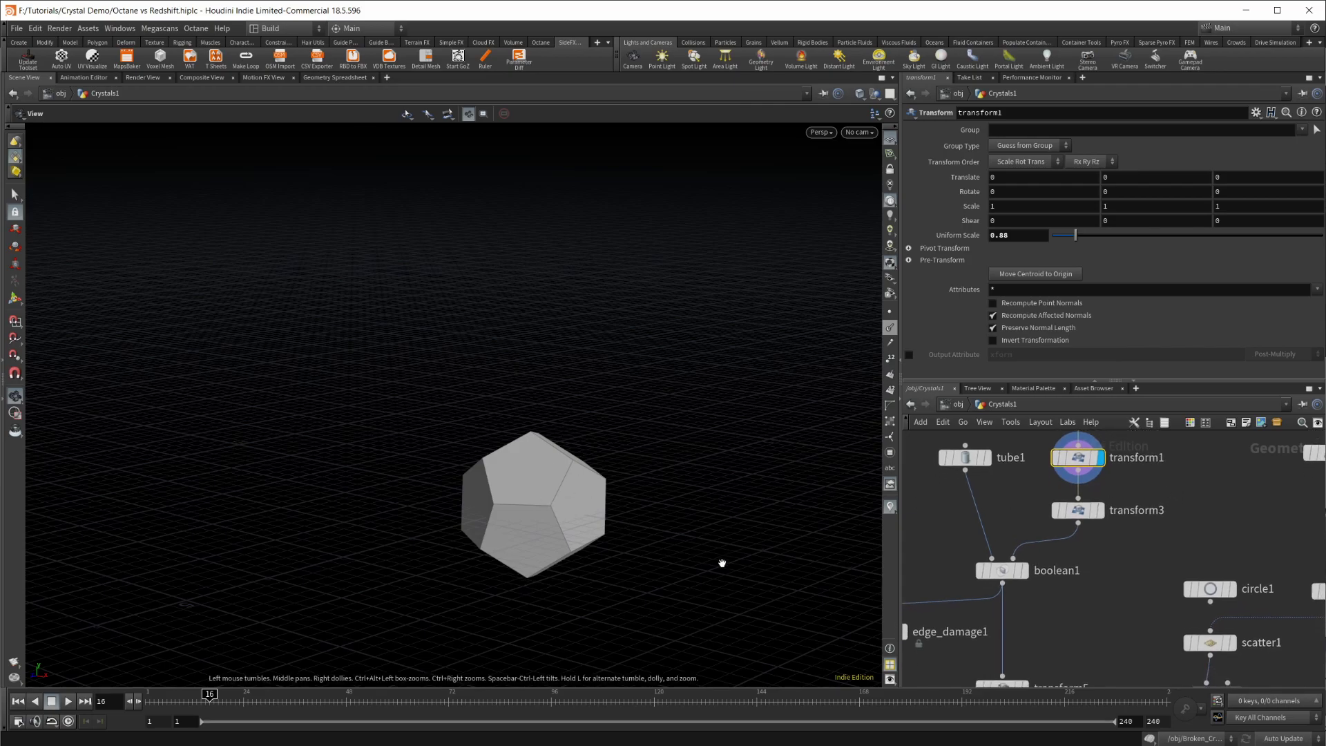
Display transform3 and review its Y scale and uniform scale, then show the boolean1 result in the viewport.
left_click(1100, 495)
left_click(1088, 510)
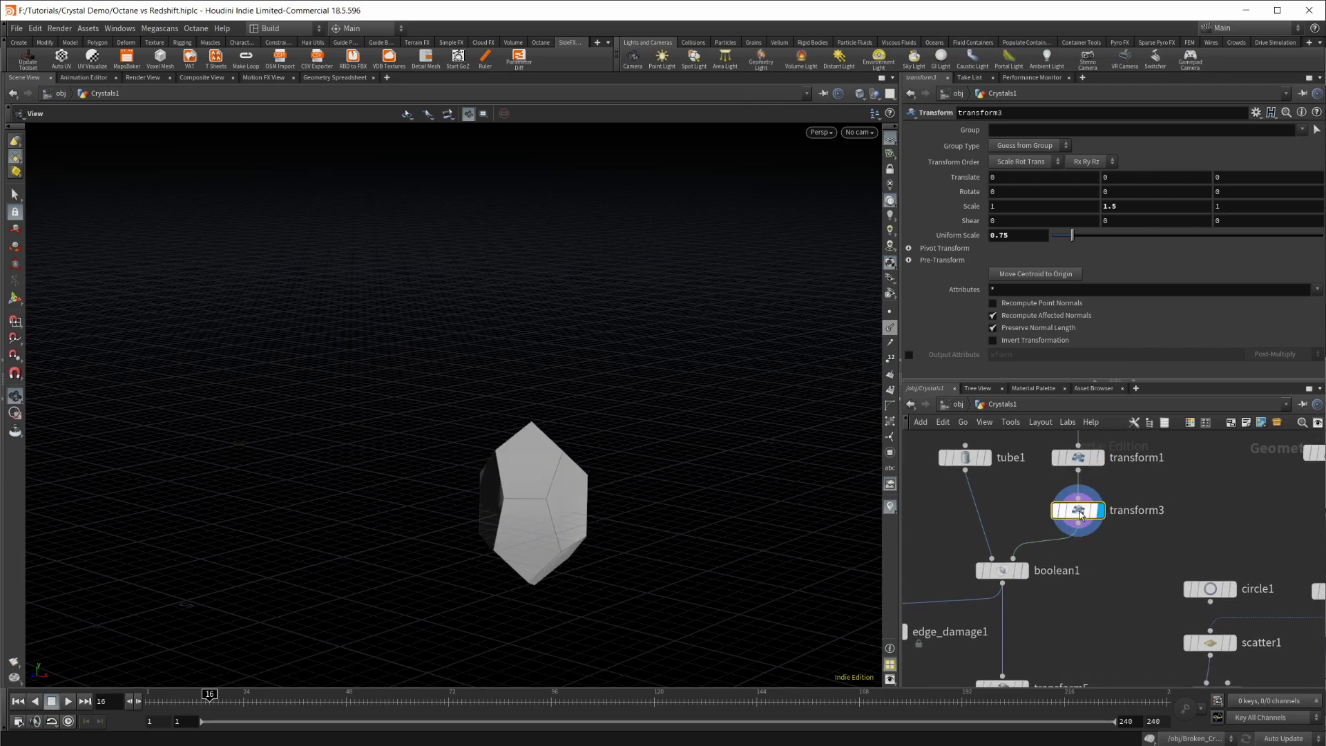
left_click(1128, 207)
key("Return")
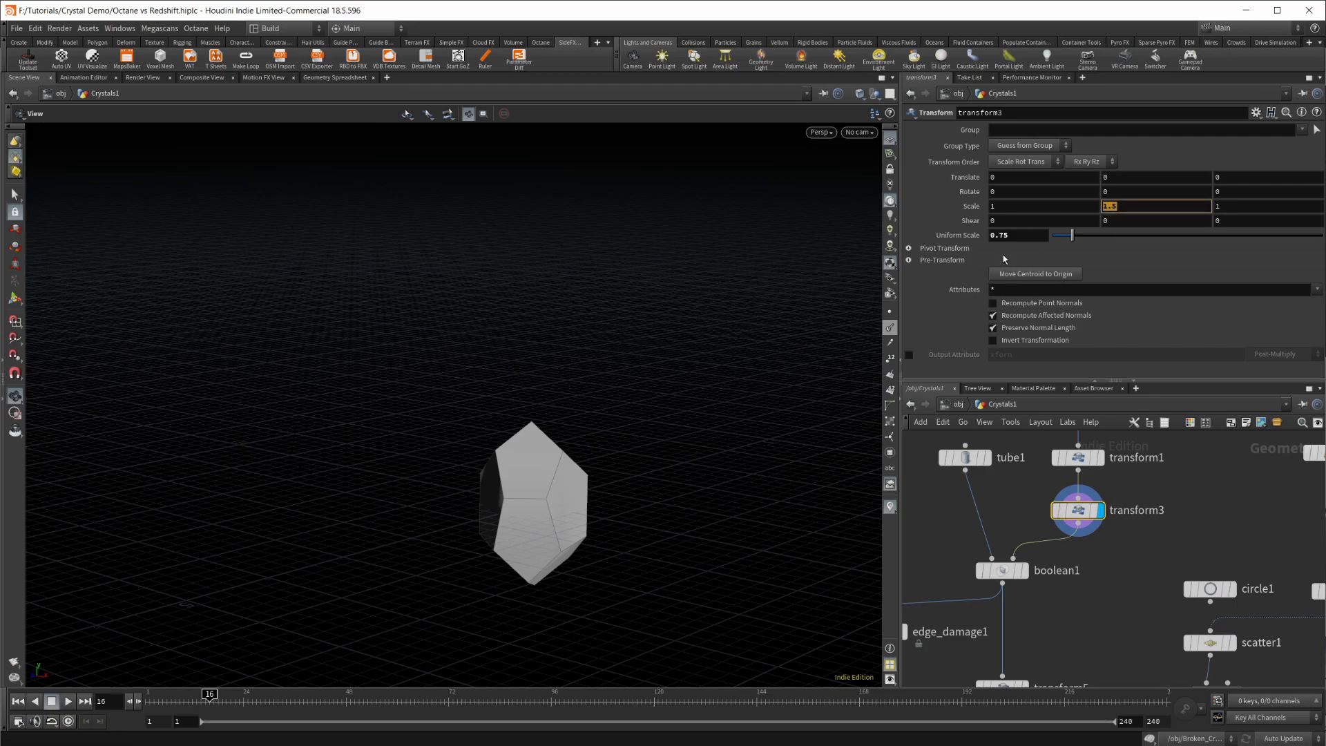
left_click(1028, 236)
middle_click_drag(997, 577, 1031, 551)
left_click(1065, 517)
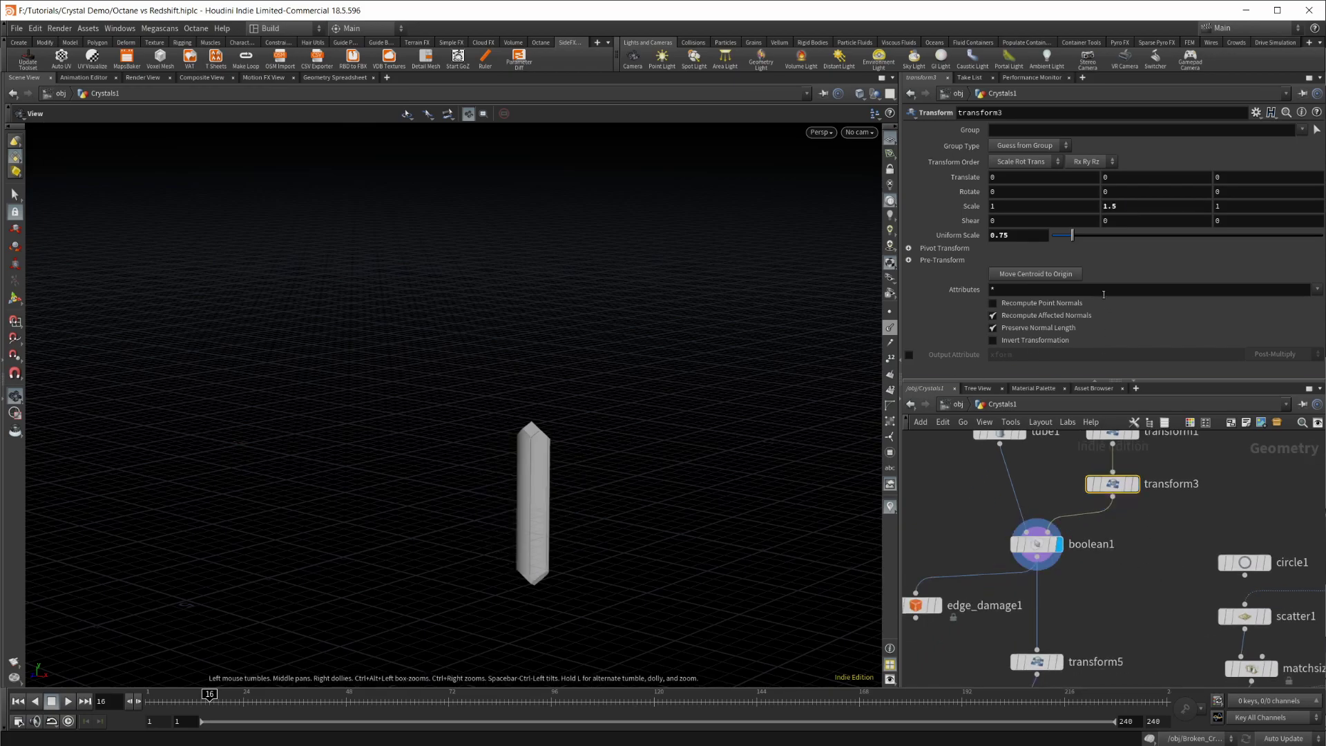
Try a Y scale of 1 on transform3 and inspect the crystal's tip from several angles.
left_click_drag(1133, 208, 989, 238)
type("1")
key("Return")
scroll(534, 458, "up", 5)
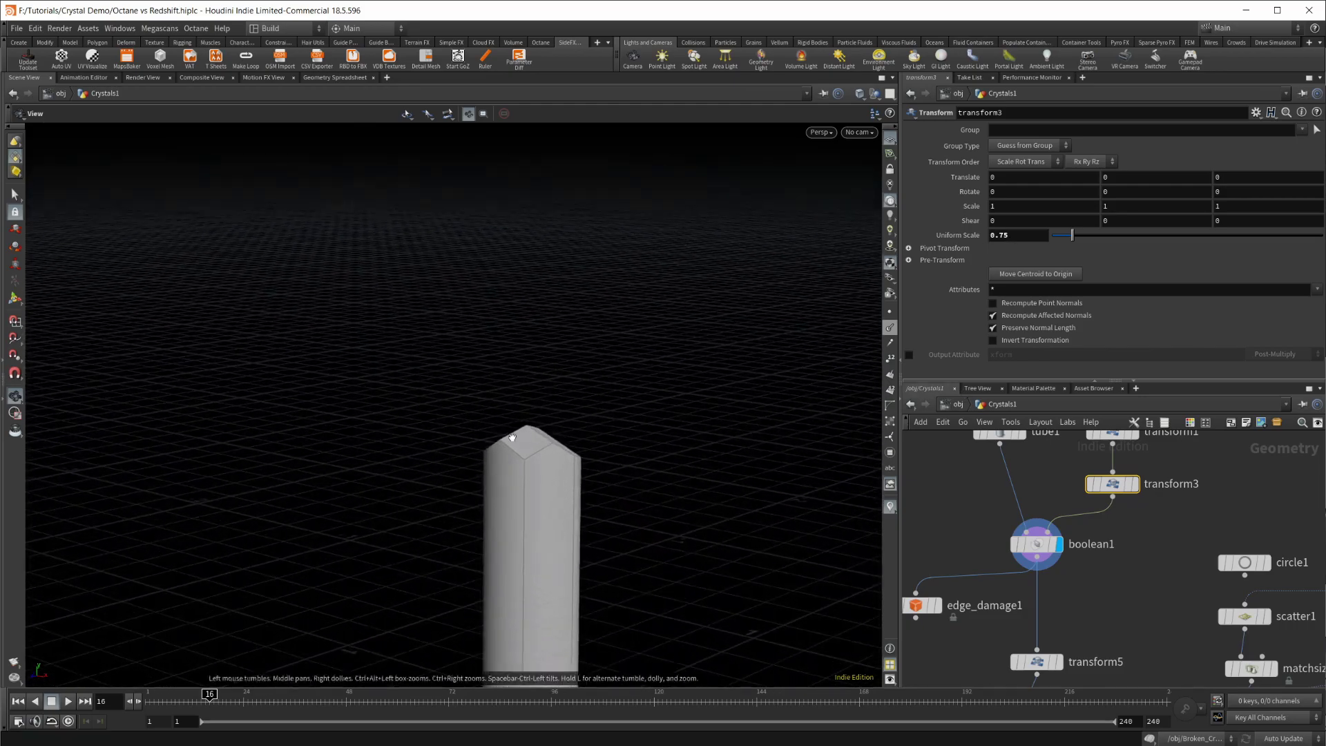
left_click_drag(521, 435, 389, 444)
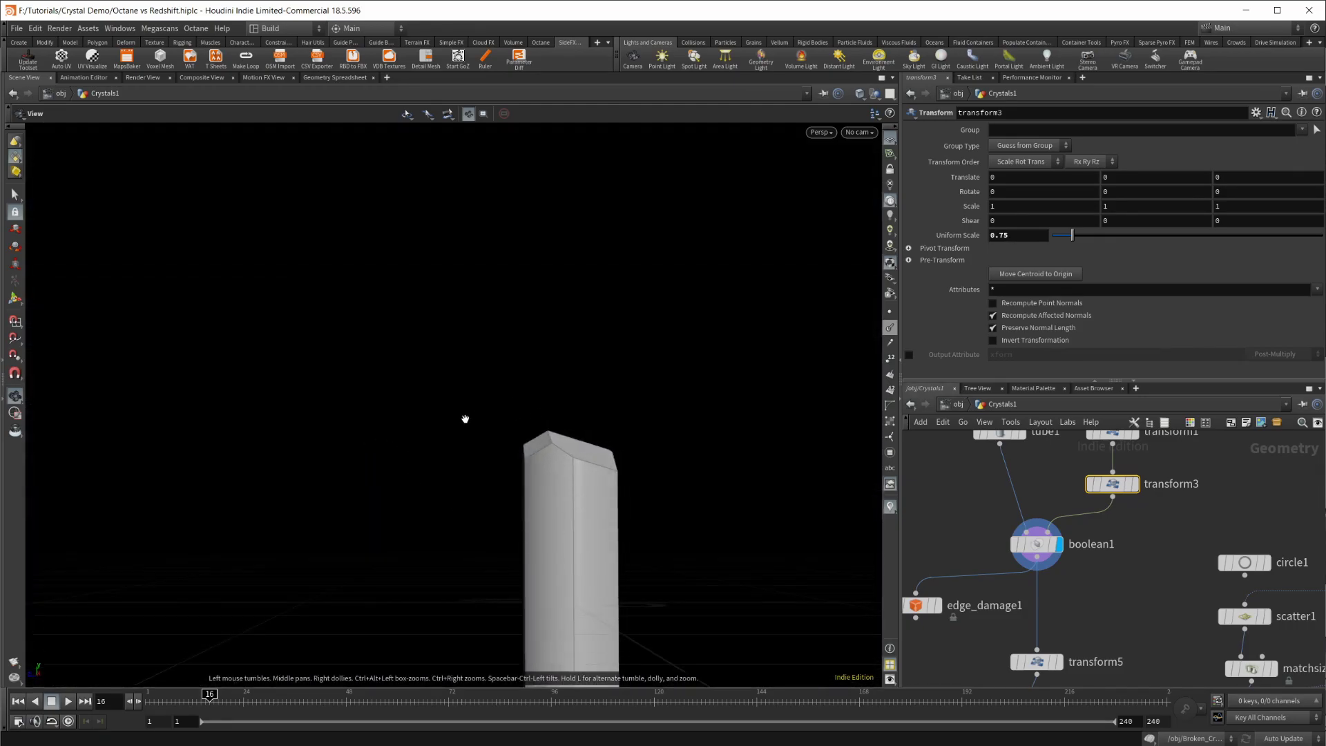
left_click_drag(567, 475, 580, 509)
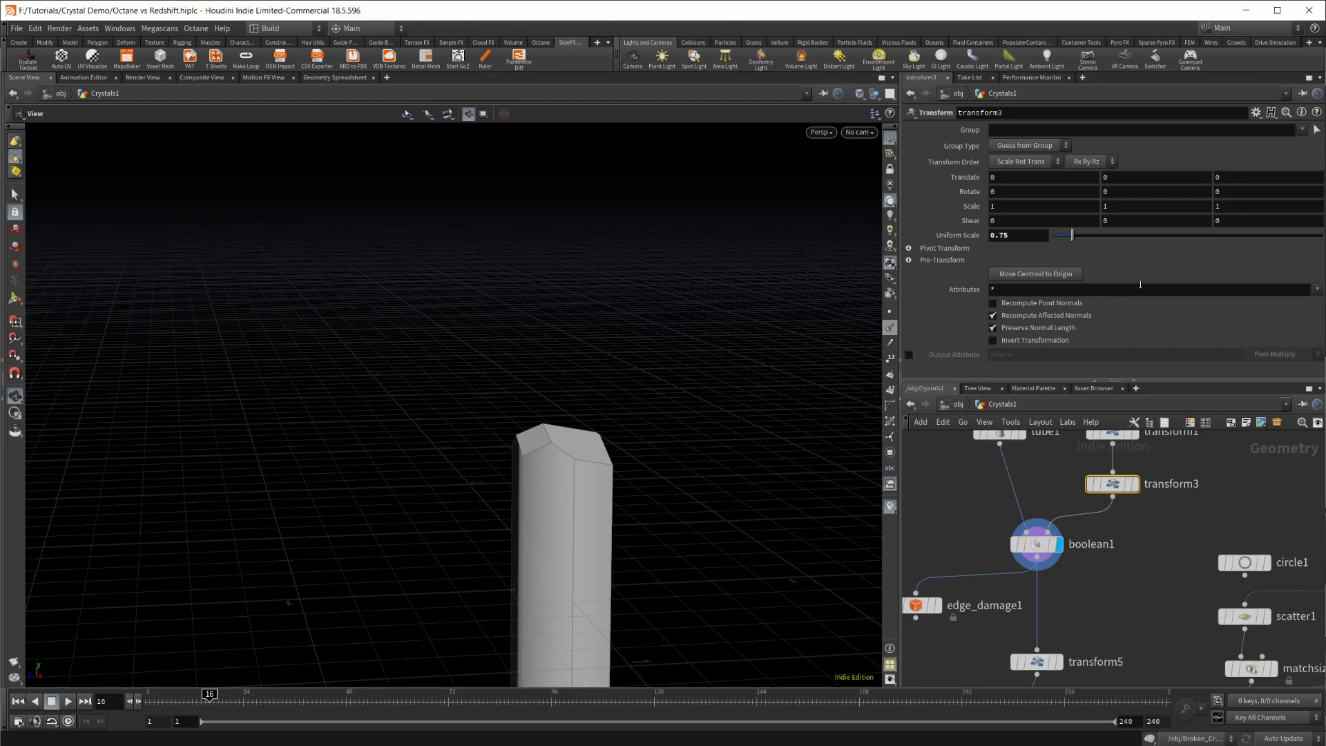
Try a Y scale of 2 on transform3.
left_click(1137, 207)
type("2")
key("Return")
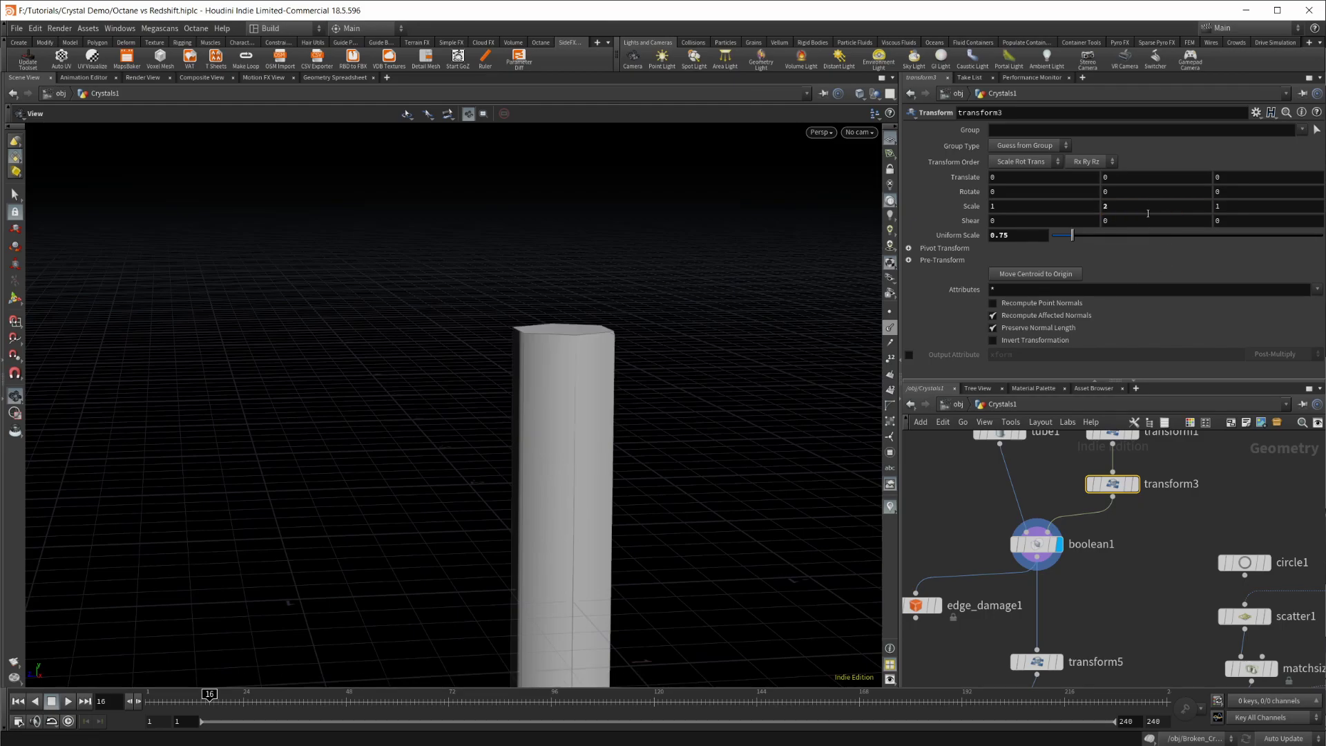
Set transform3's Y scale to 1.5 and examine the crystal's pointed tip and full shape.
double_click(1147, 207)
type("1.")
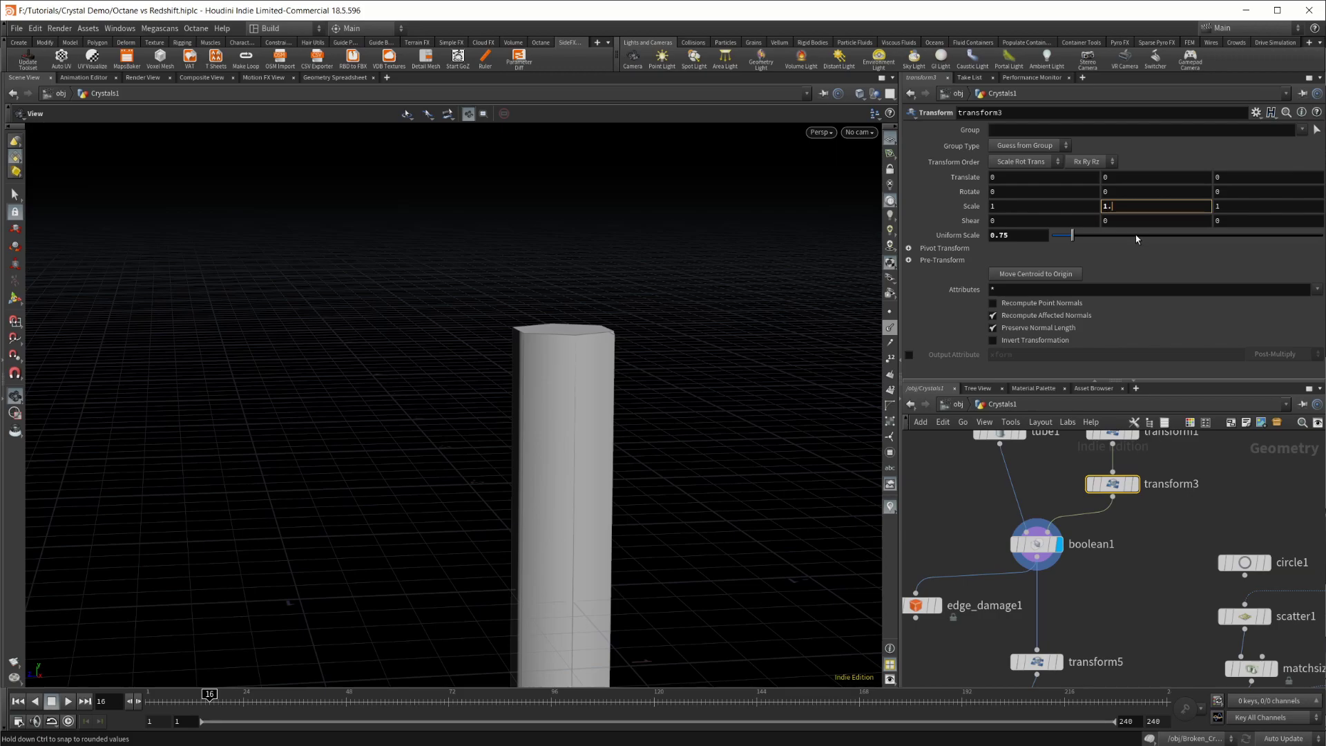
type("5")
key("Return")
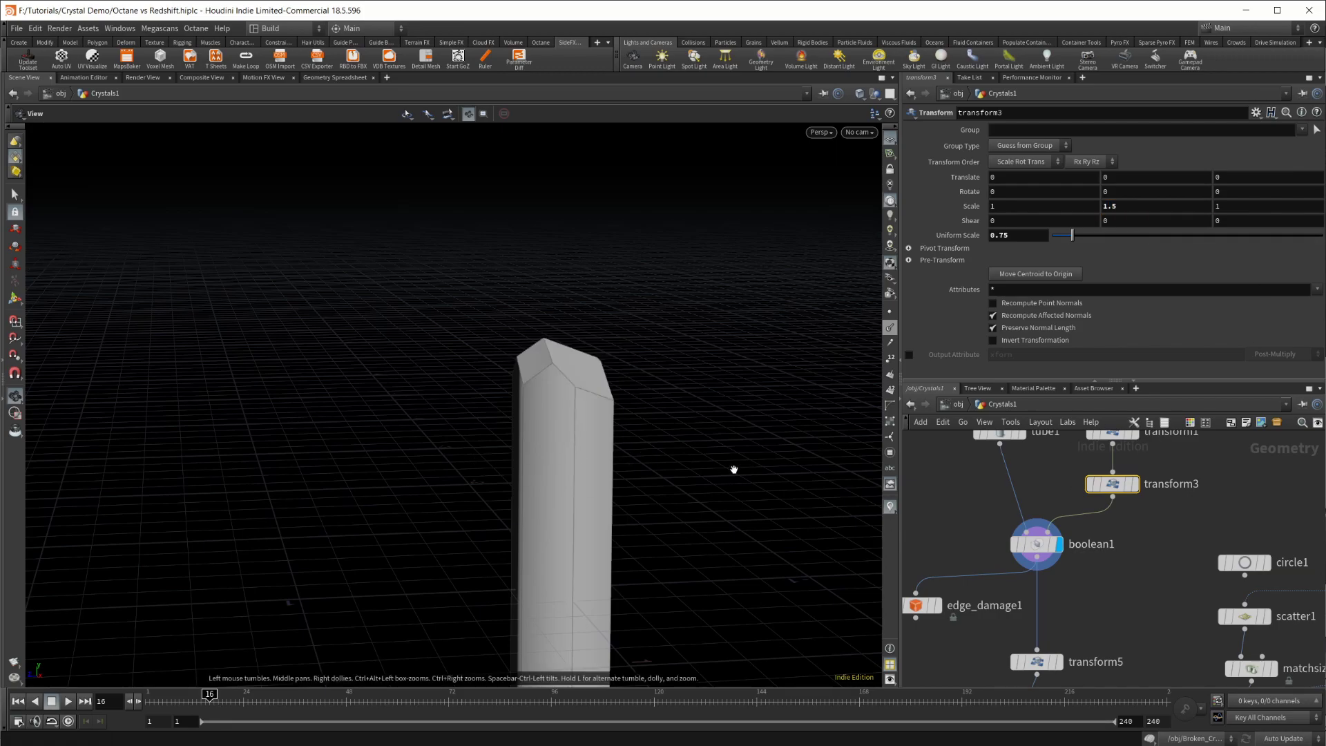
middle_click_drag(1171, 576, 1172, 594)
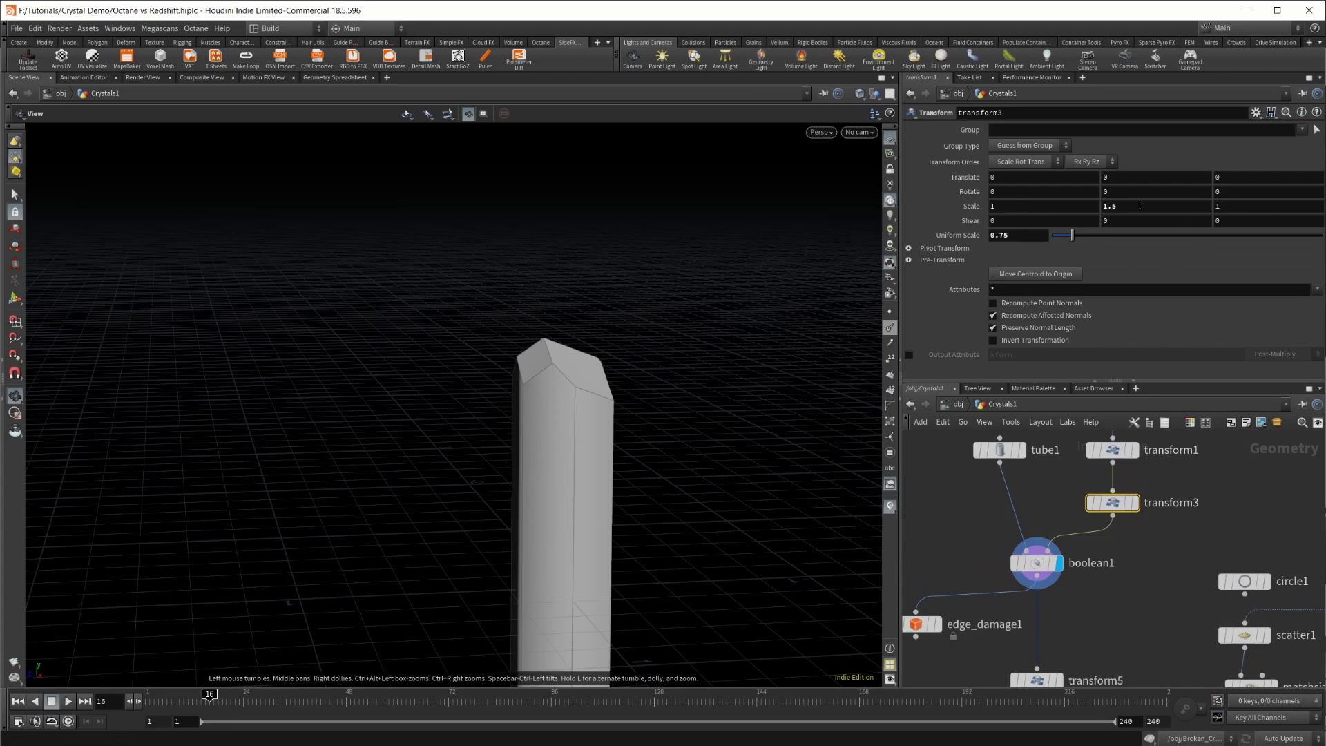
left_click_drag(510, 426, 595, 299)
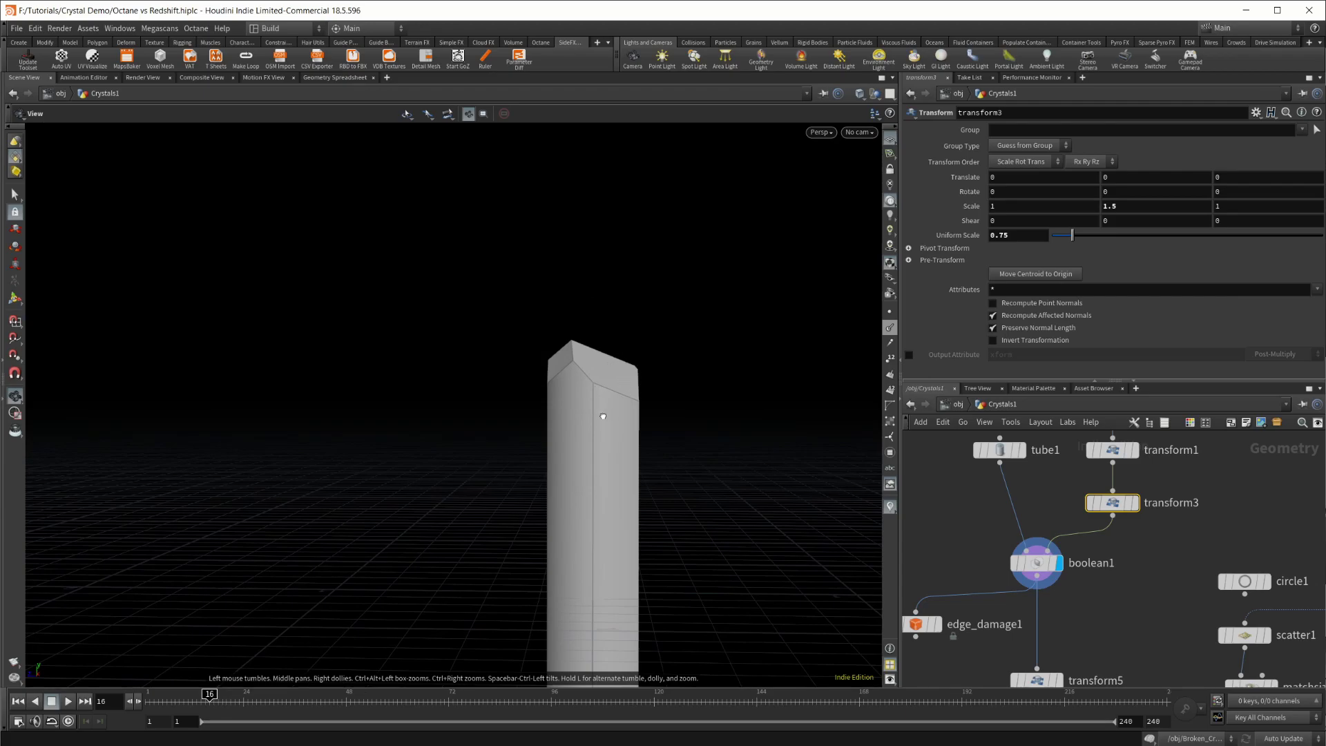
mouse_move(601, 414)
left_mouse_down()
mouse_move(585, 390)
mouse_move(598, 414)
left_mouse_up()
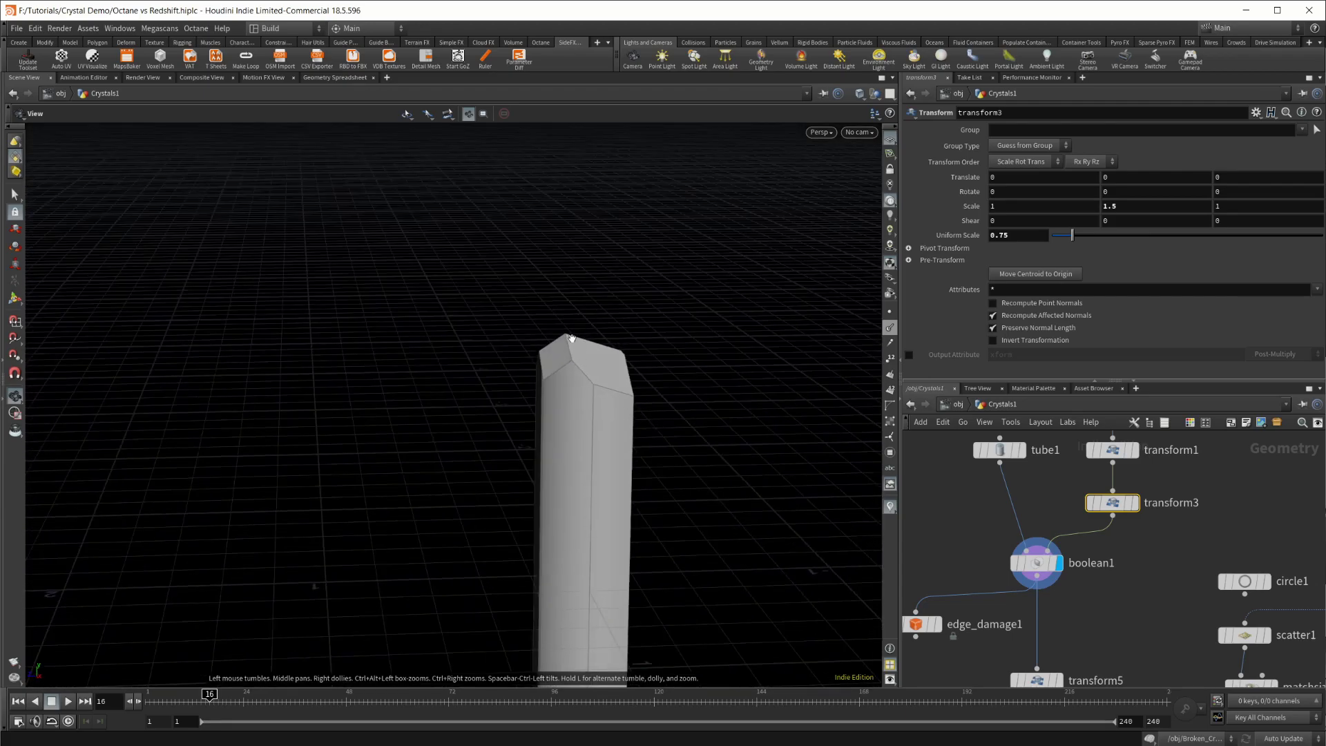
right_click_drag(618, 405, 408, 477)
left_click_drag(499, 498, 659, 509)
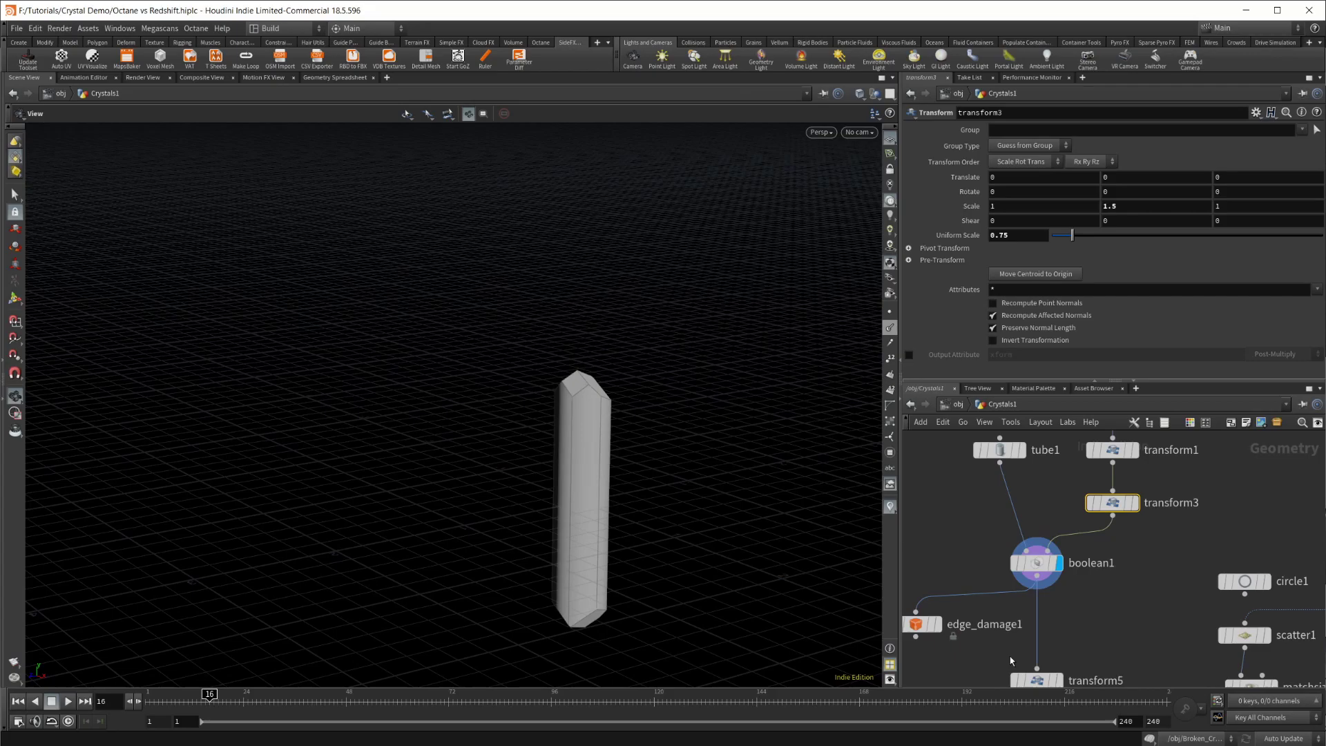
Display edge_damage1, inspect the crystal's edges up close and show the node's parameters.
middle_click_drag(1146, 638, 1123, 564)
scroll(1169, 522, "down", 3)
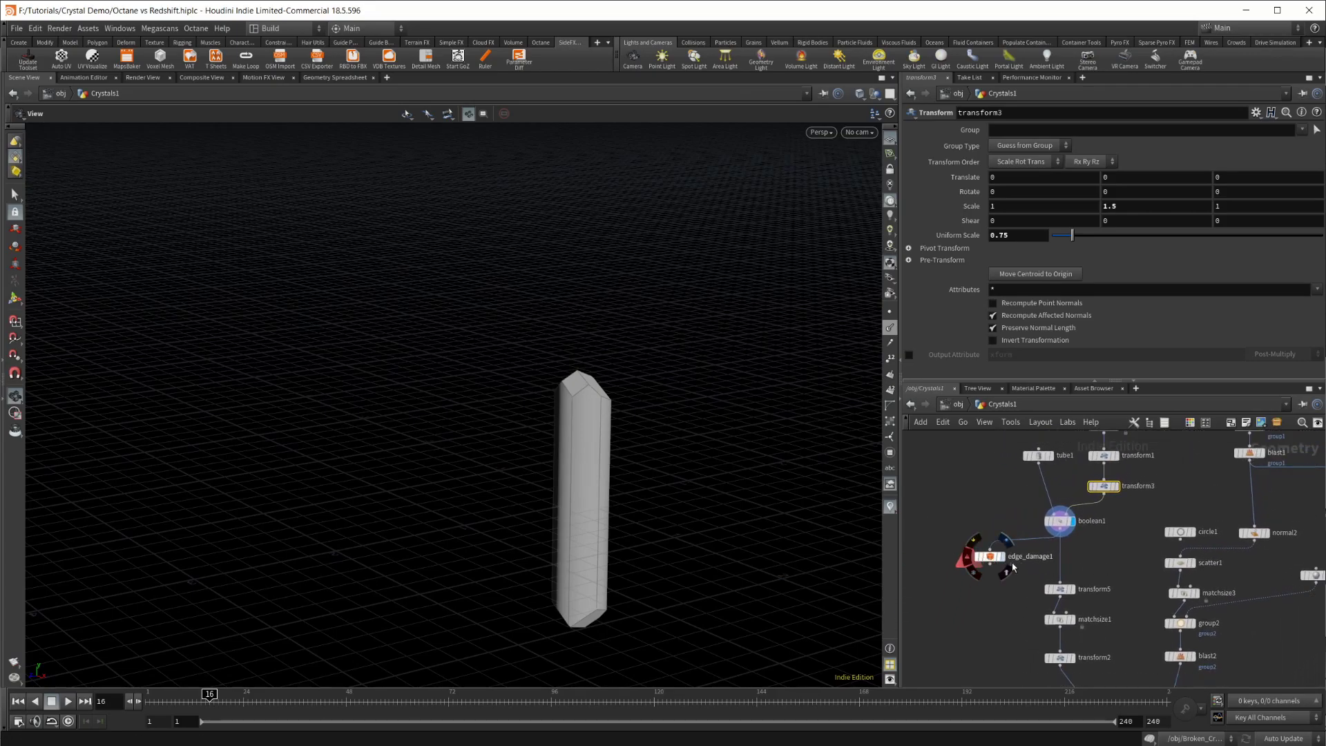
left_click(1009, 565)
right_click_drag(564, 474, 837, 462)
left_click_drag(647, 461, 631, 486)
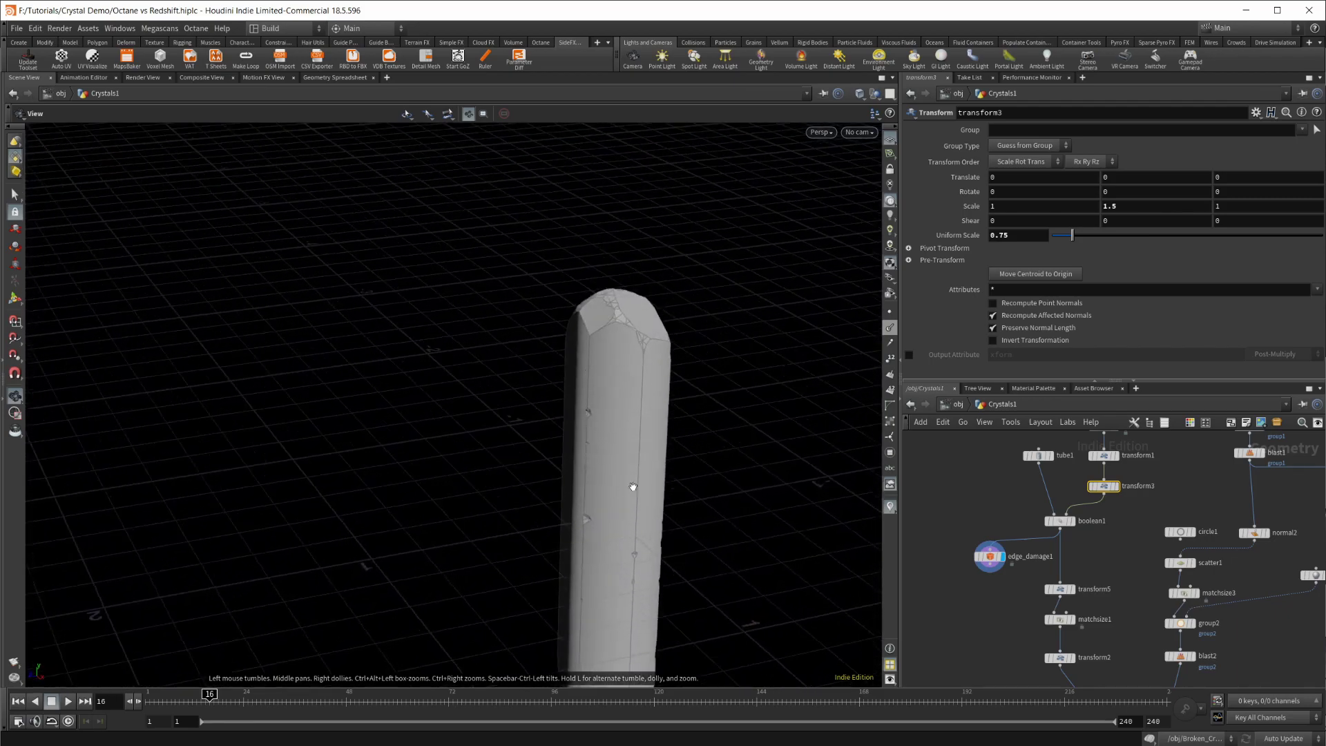
left_click(992, 559)
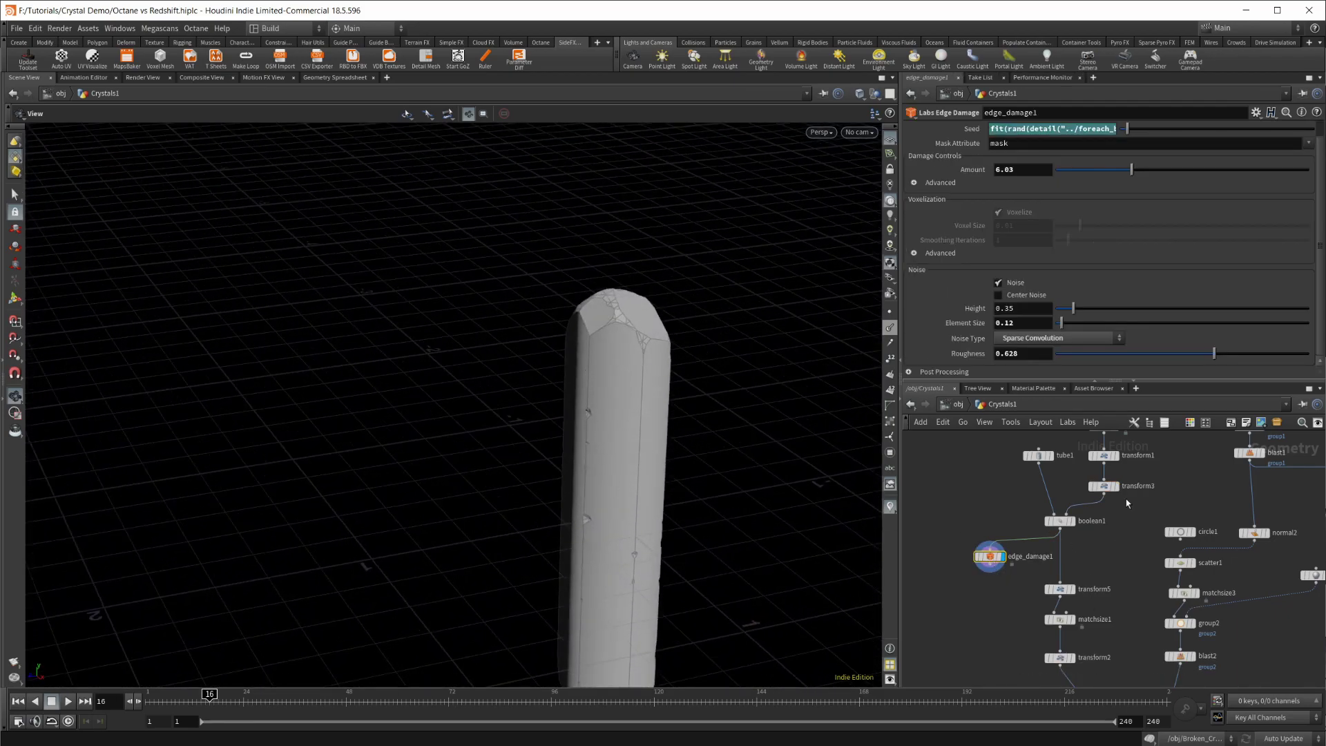
Look through edge_damage1's parameters and check the SideFX Labs entry in the list of available shelves.
scroll(1056, 241, "up", 1)
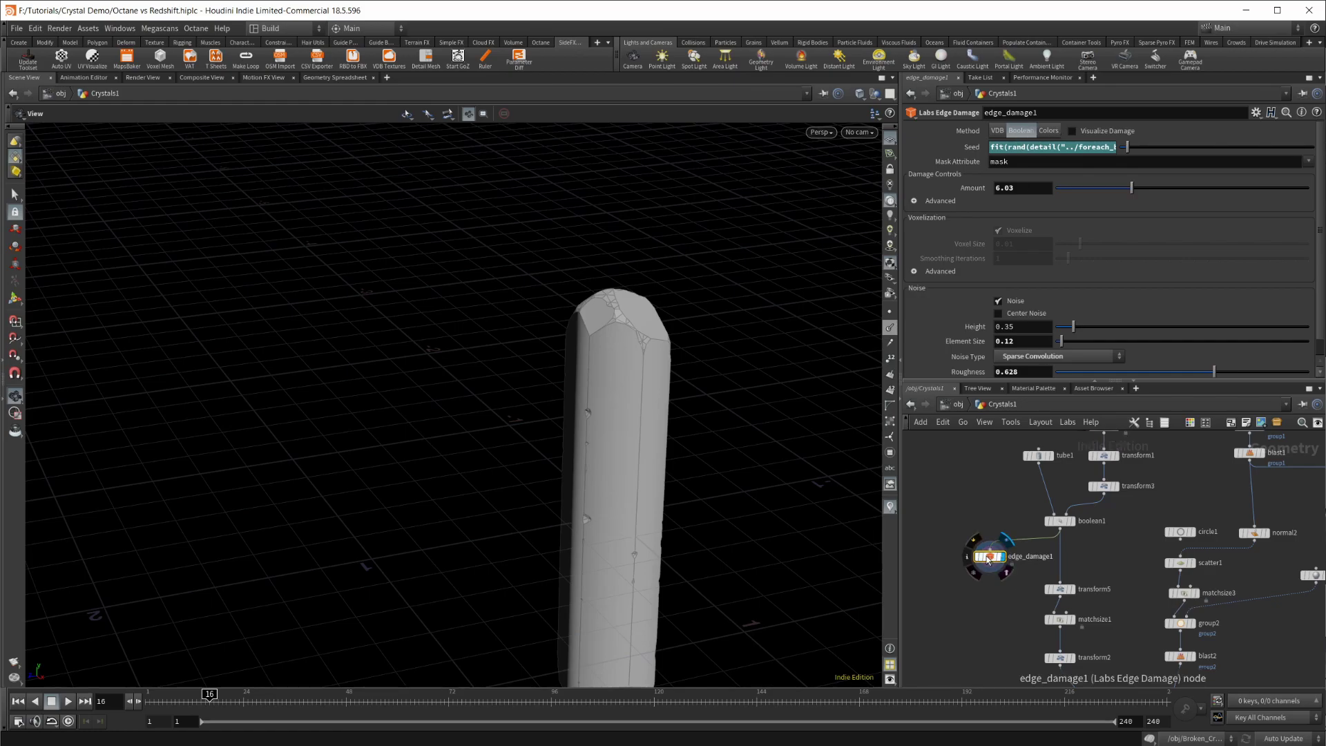
scroll(961, 507, "down", 1)
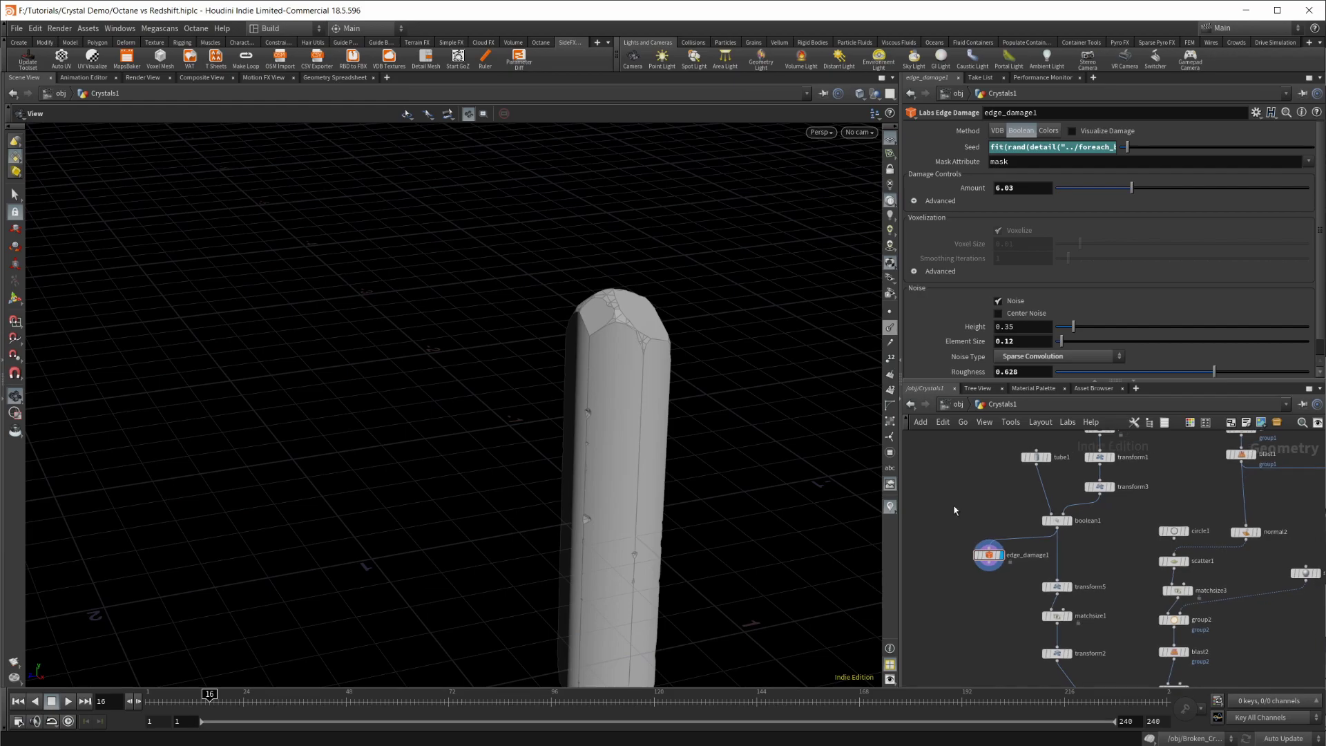
left_click(598, 43)
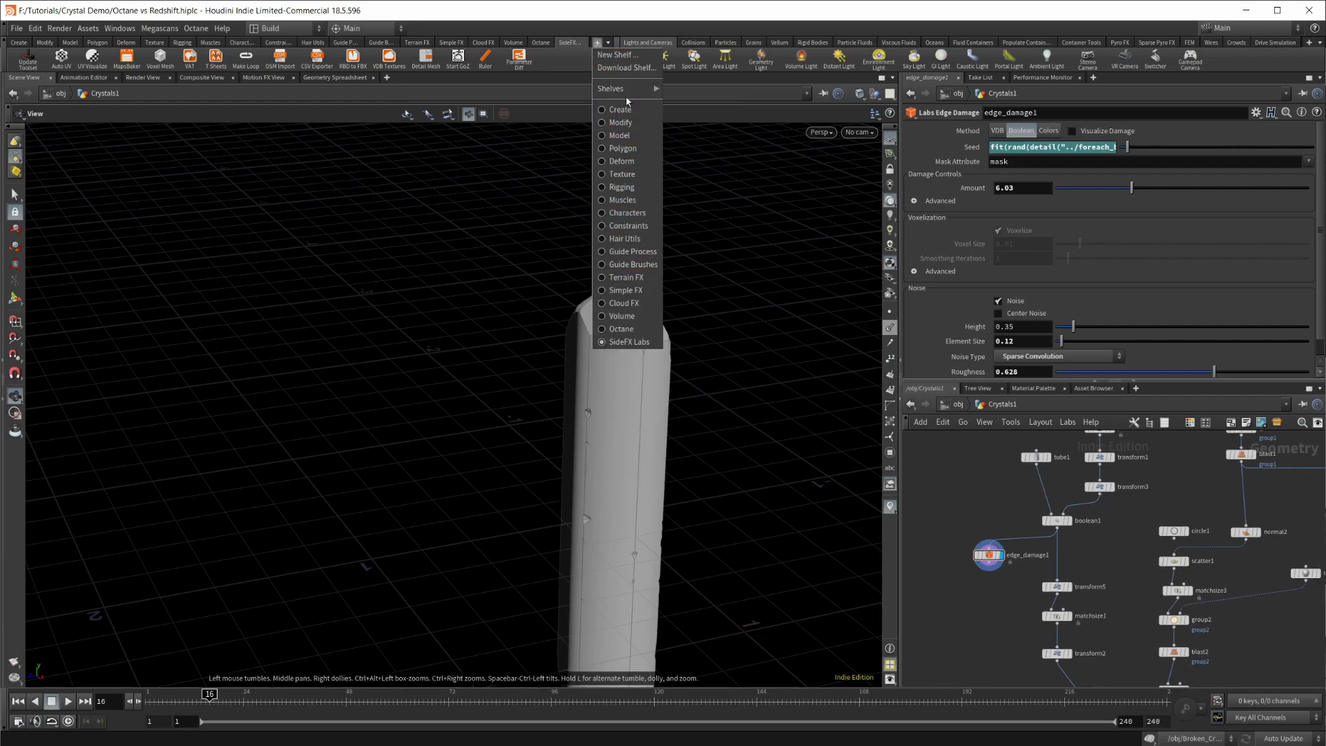
mouse_move(622, 88)
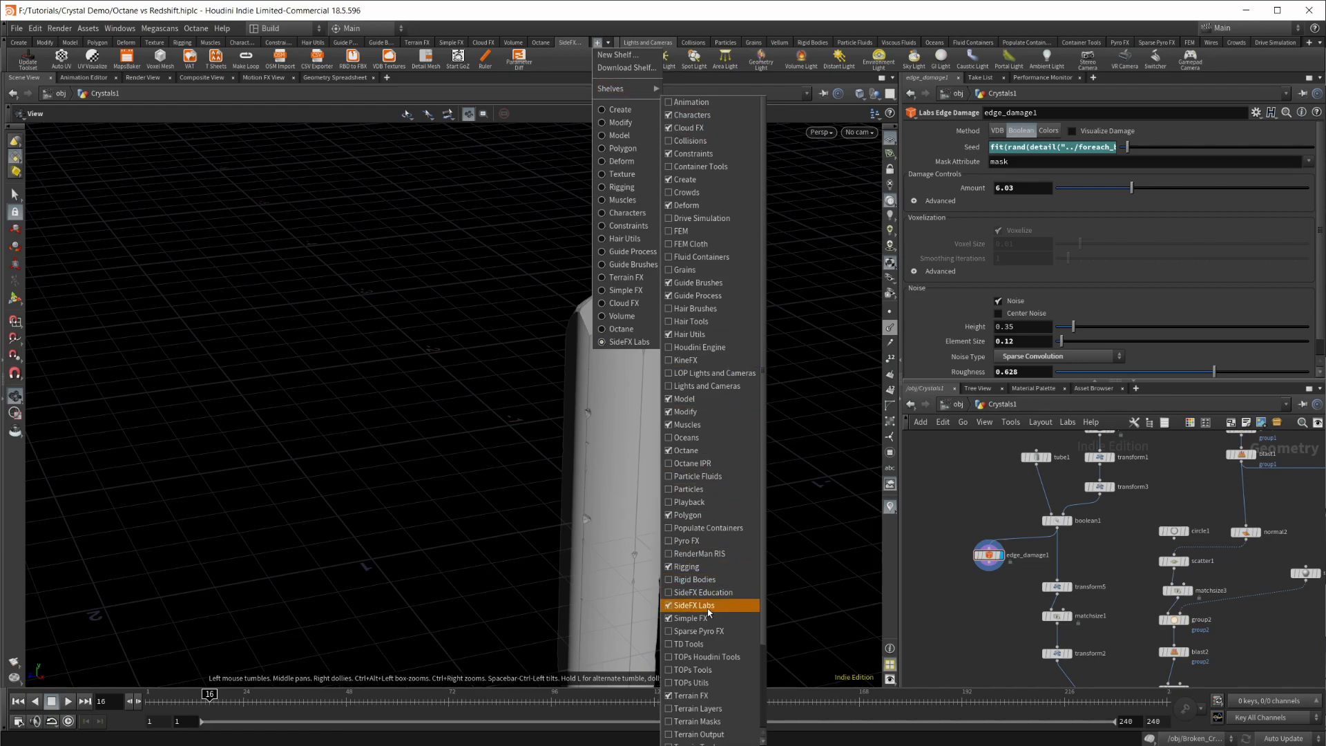
left_click(976, 503)
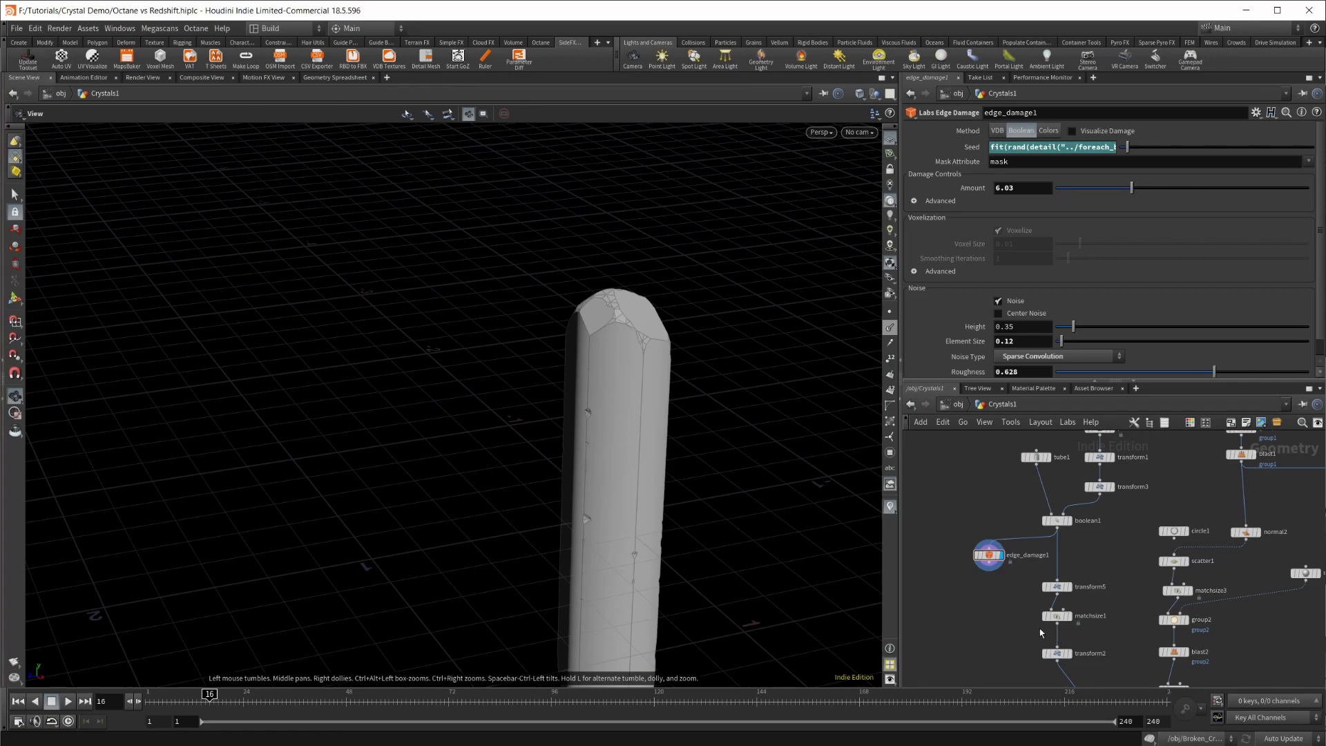
Inspect the crystal's damaged tip and edges, and view edge_damage1's full Seed expression in the expression editor without changing it.
middle_click_drag(992, 593, 971, 575)
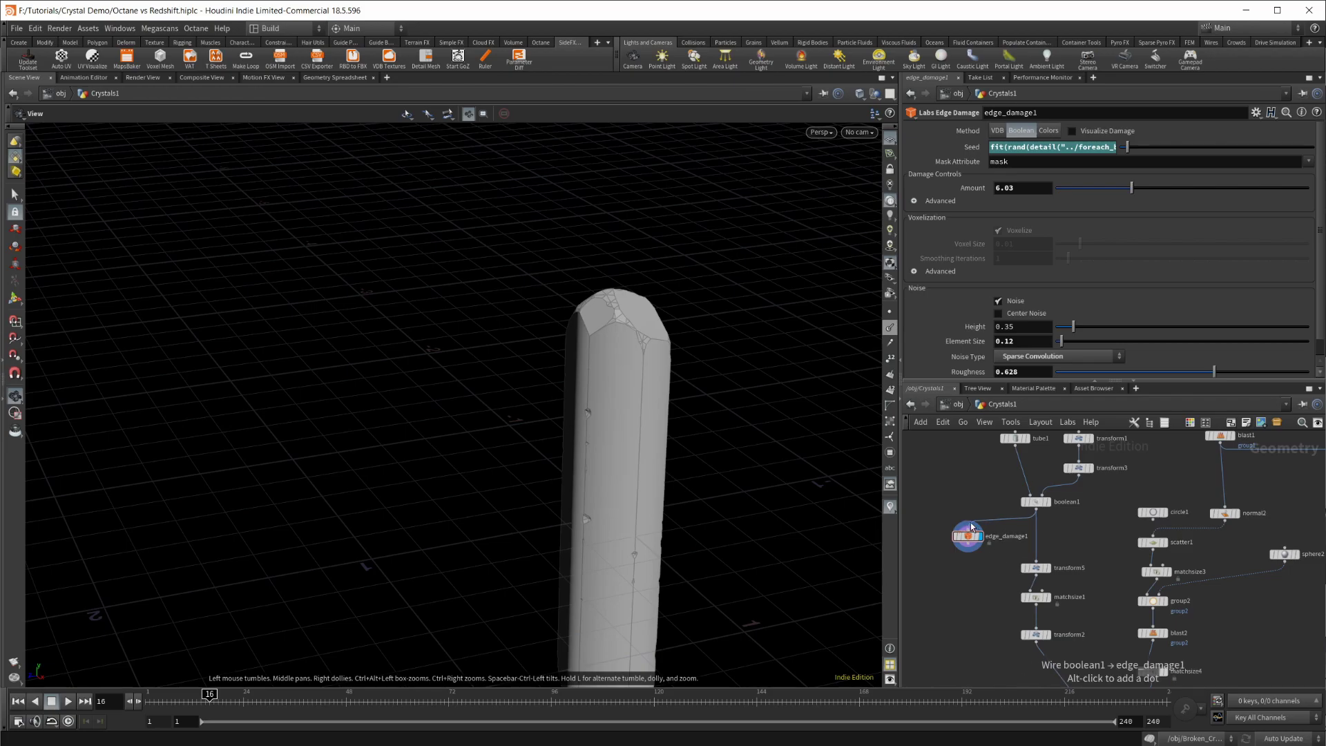
left_click_drag(679, 492, 657, 385)
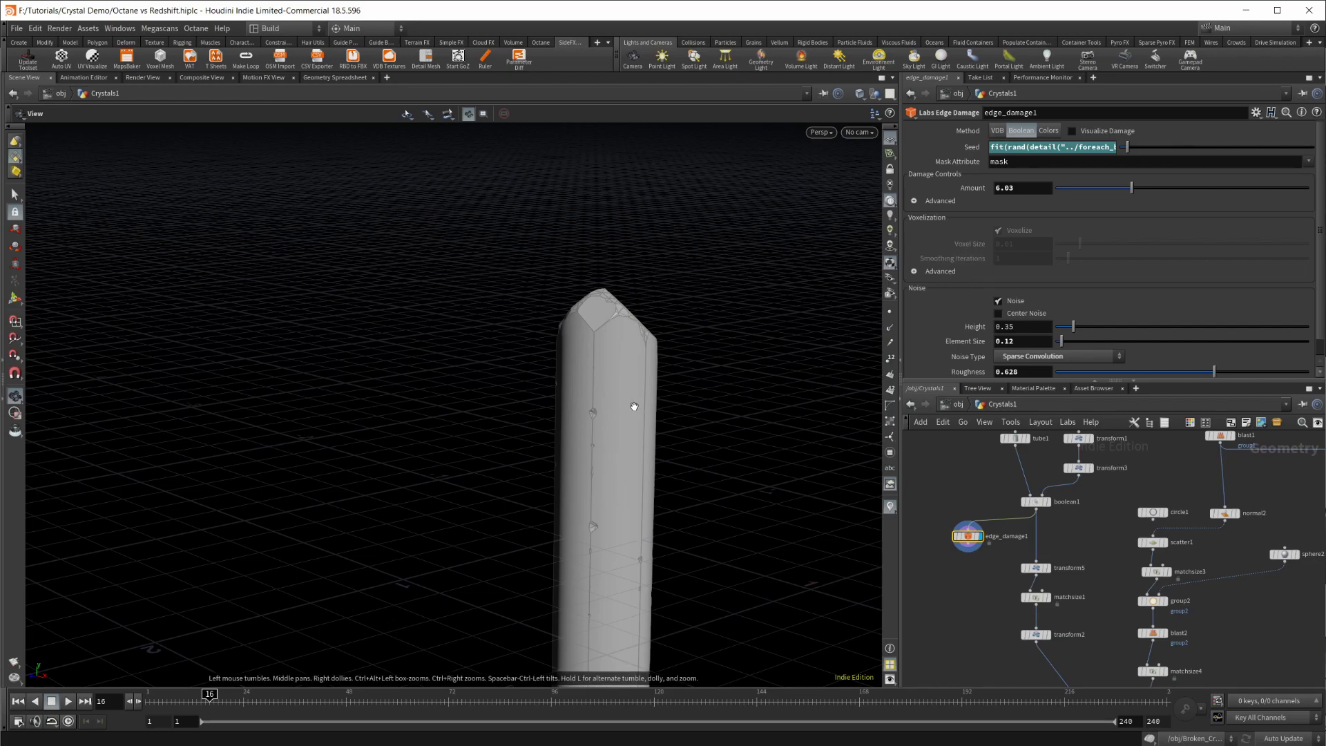
left_click_drag(643, 395, 669, 359)
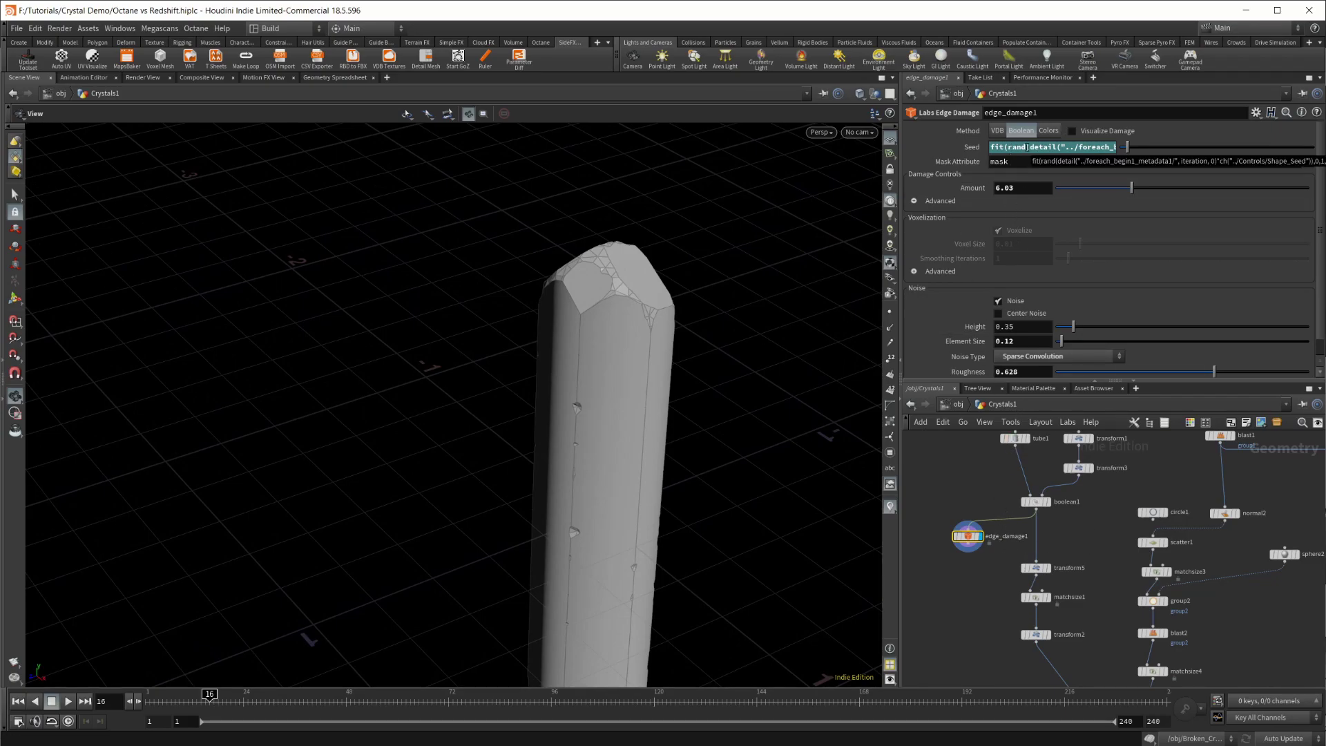
key("alt+e")
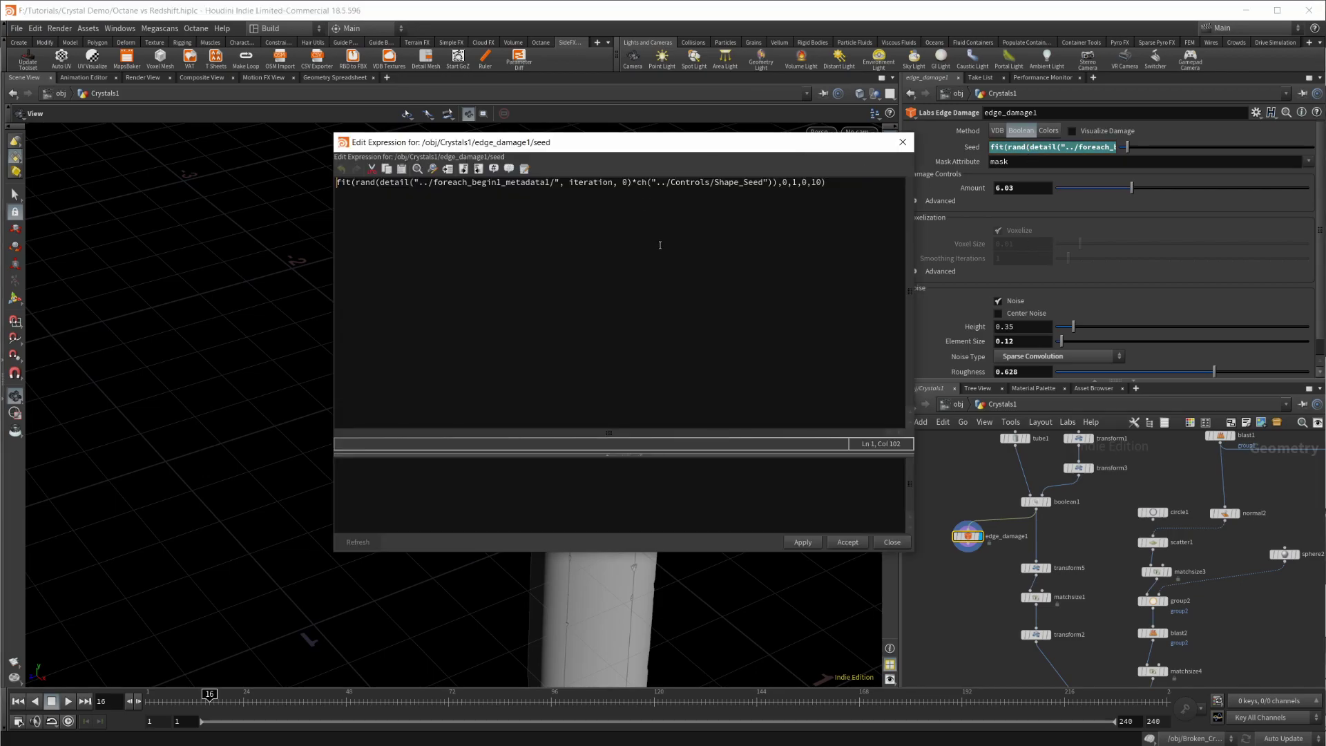
key("ctrl+a")
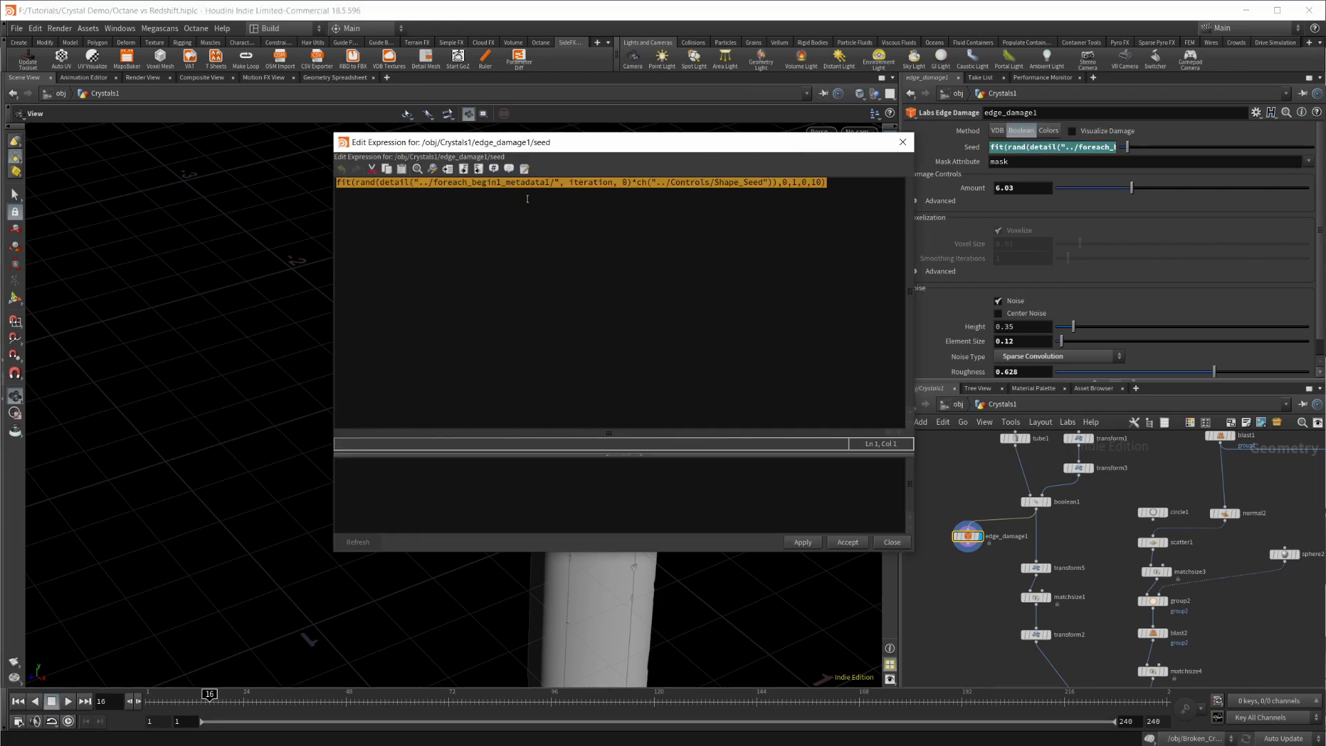
left_click(888, 541)
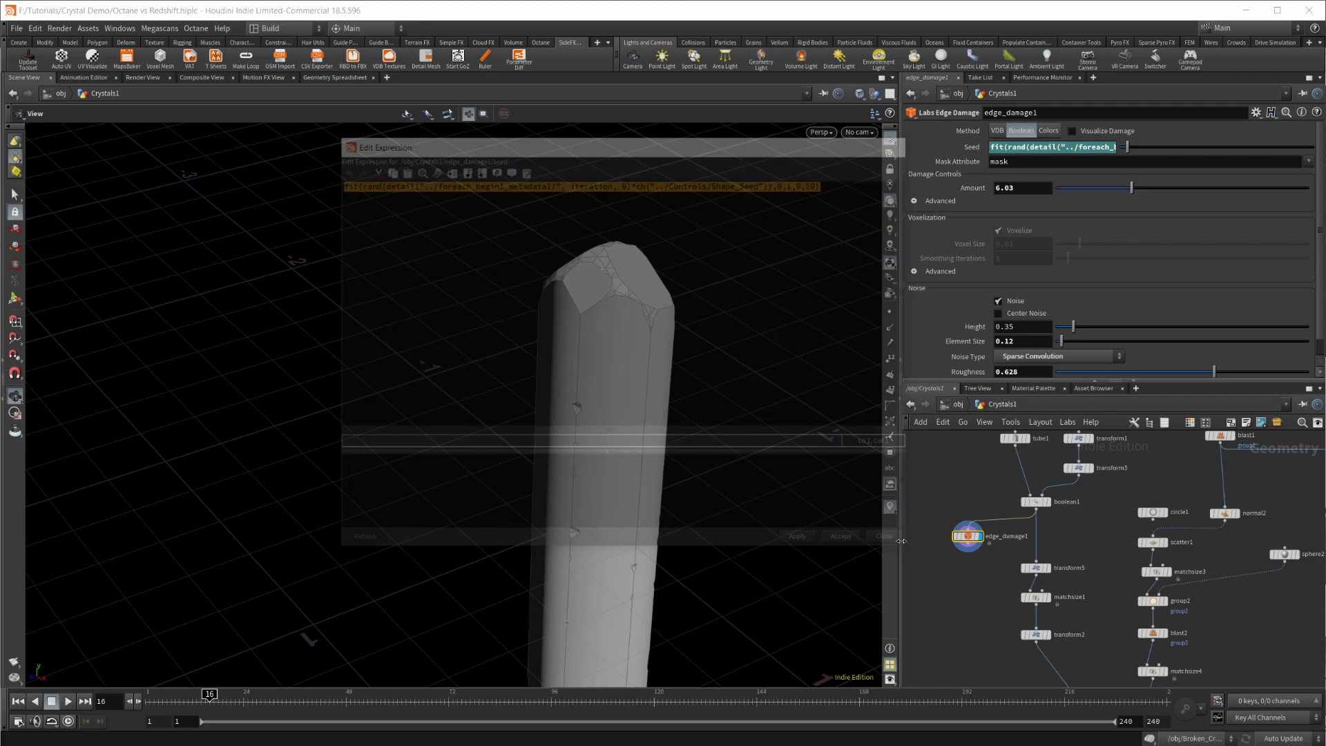
Review edge_damage1's available noise types, keep Sparse Convolution, and view the damaged crystal tip from another angle.
scroll(968, 267, "down", 1)
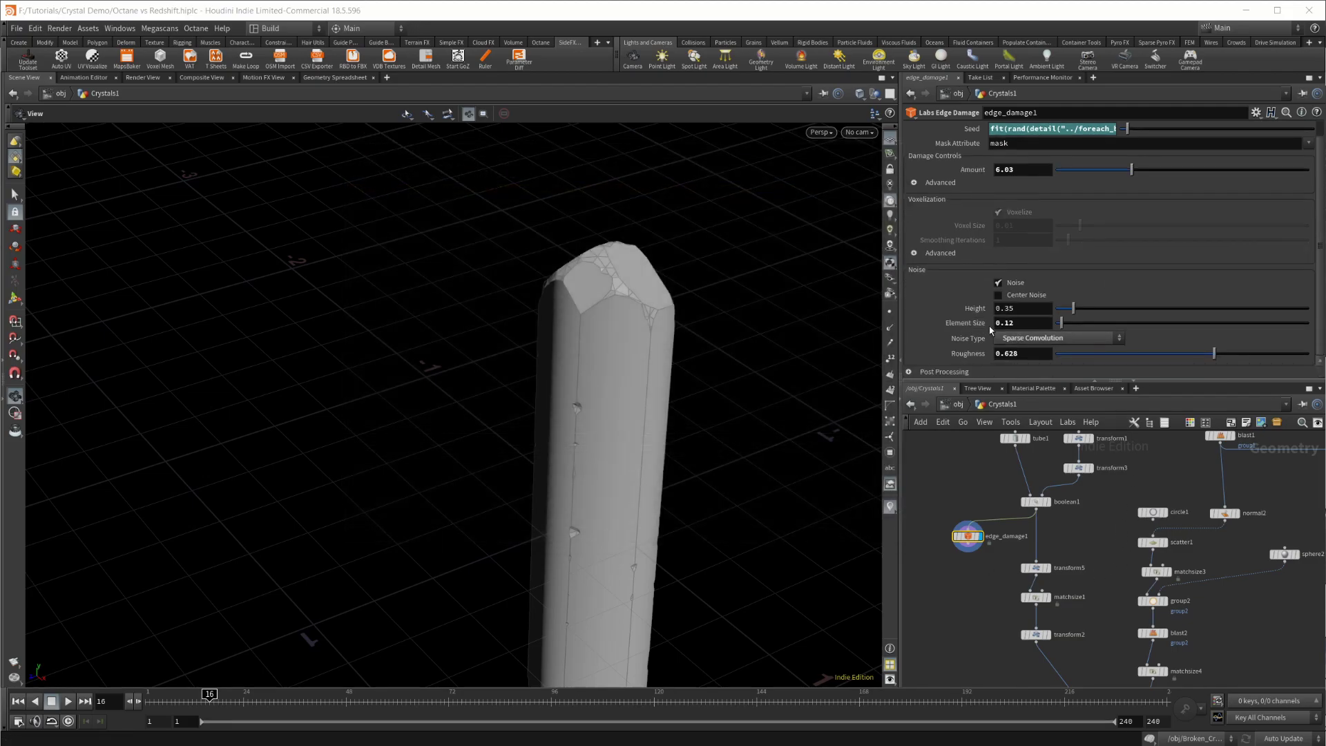
left_click(1003, 339)
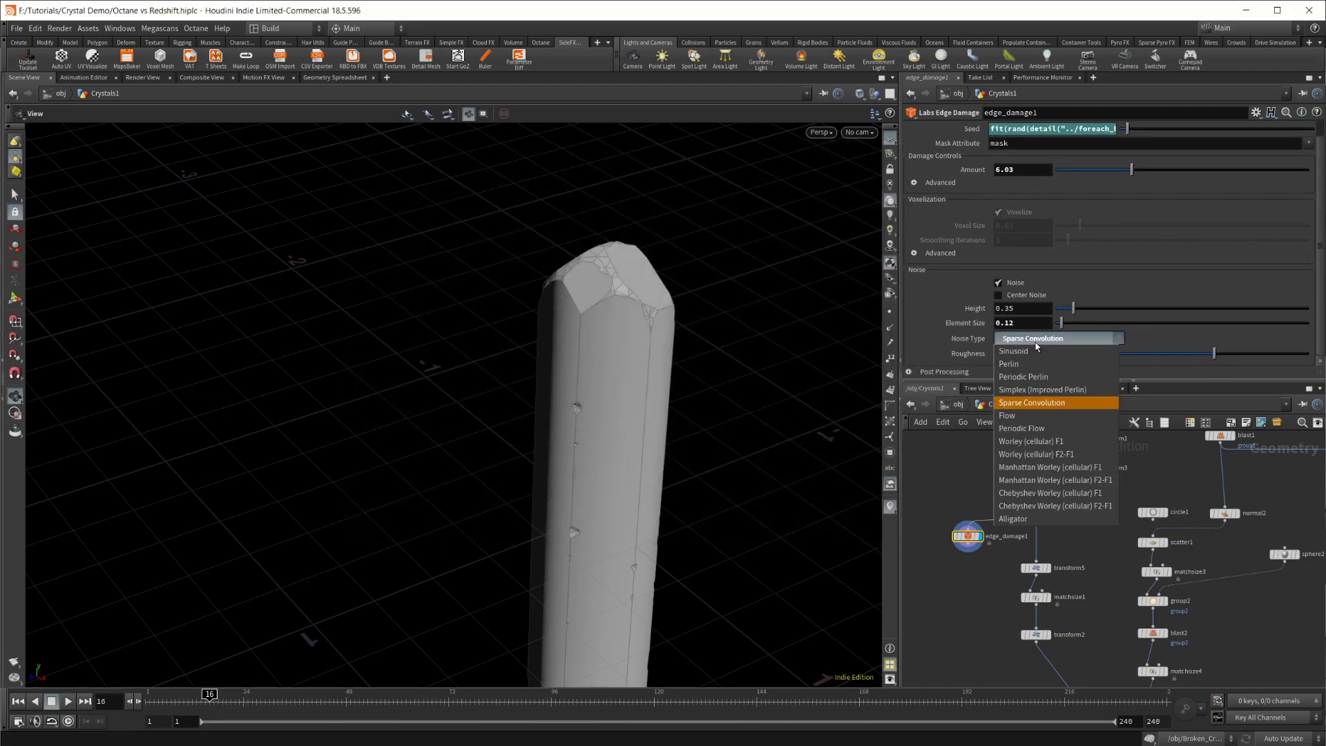
left_click(1138, 283)
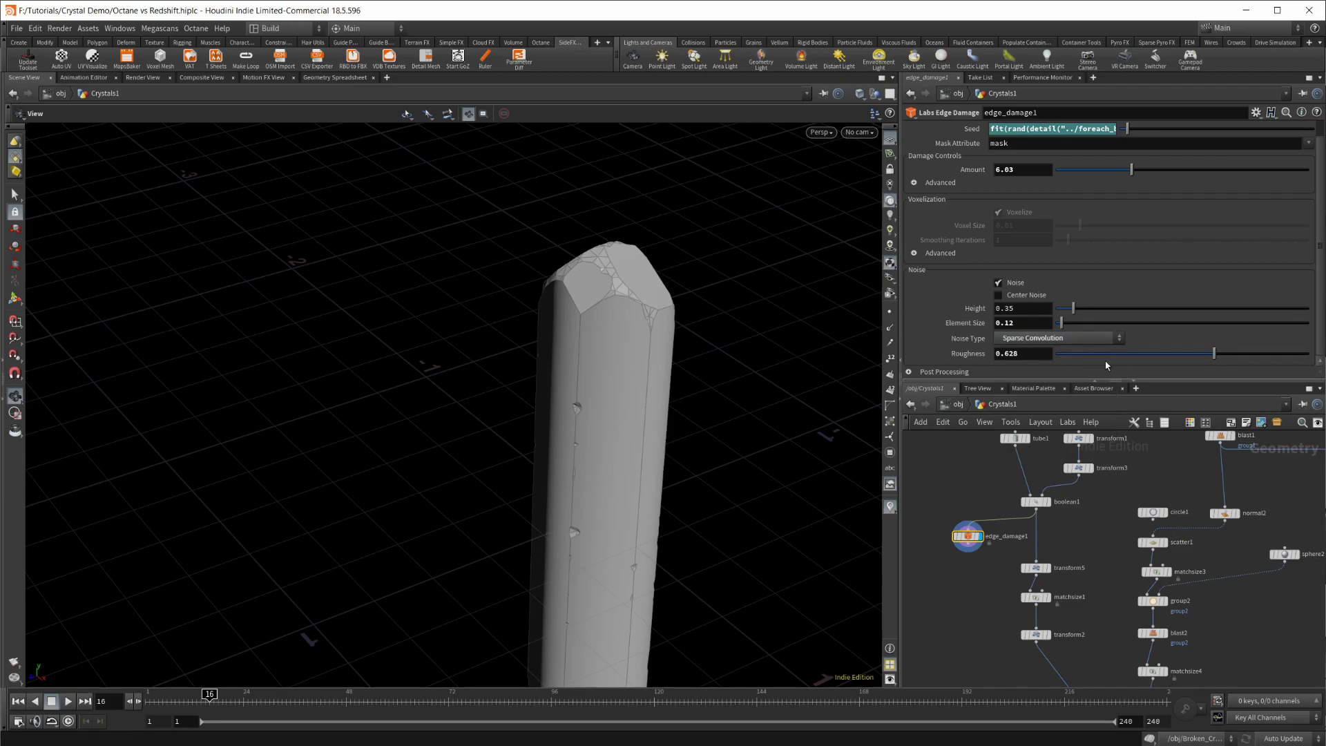
left_click_drag(674, 353, 616, 330)
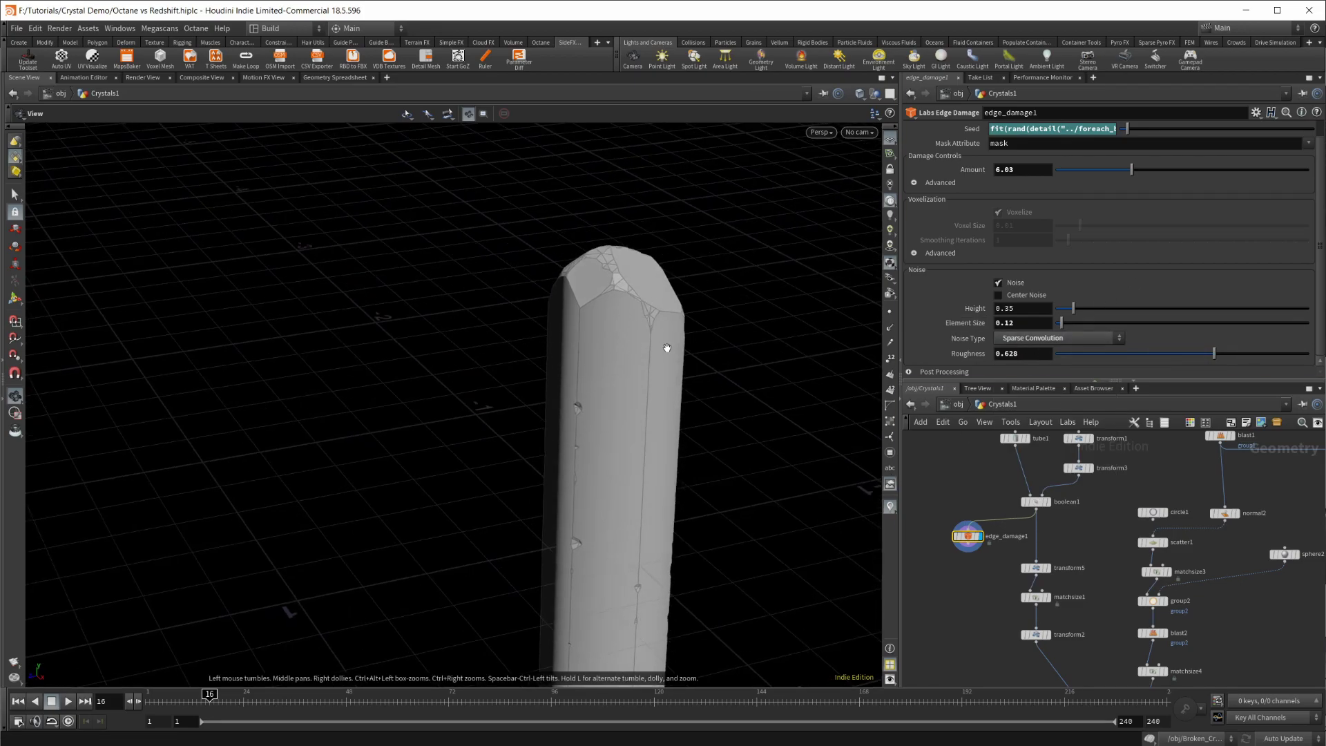
Review edge_damage1's parameters, including the Post Processing section, and collapse that section again.
scroll(1049, 165, "up", 1)
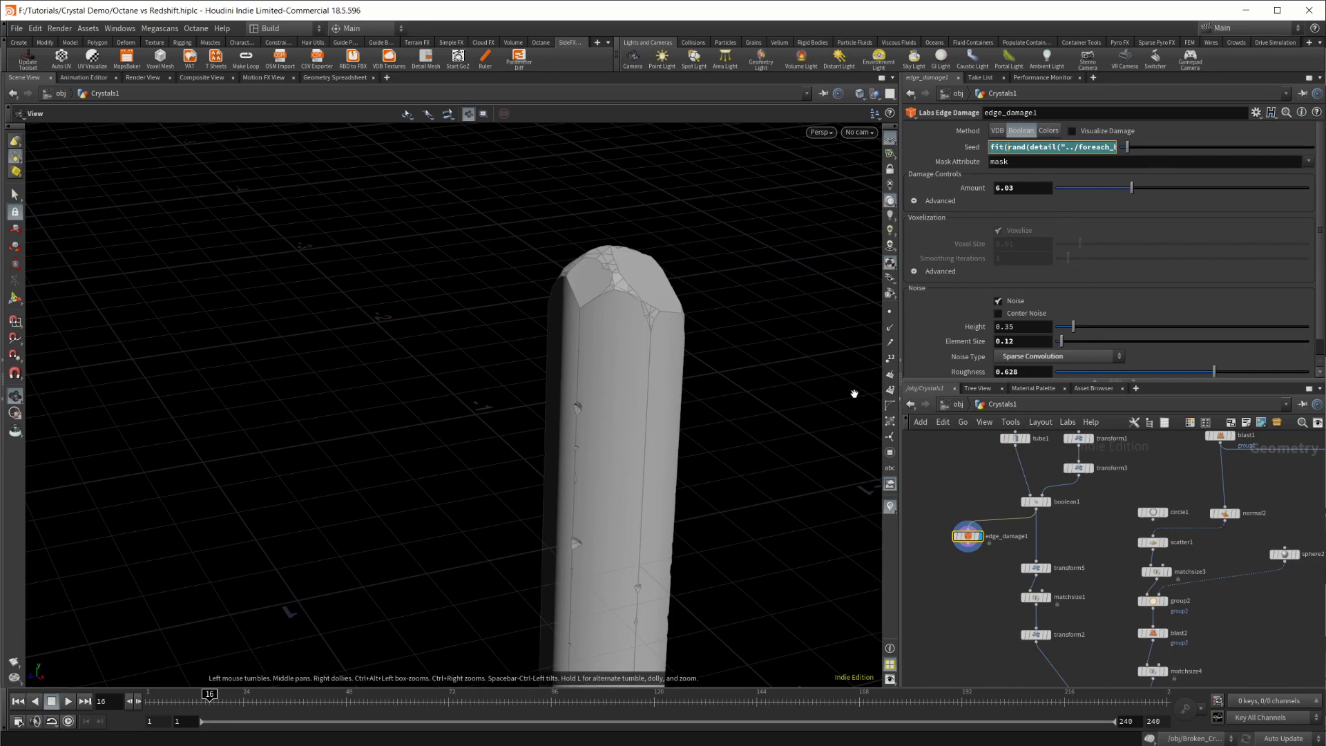
scroll(958, 338, "down", 1)
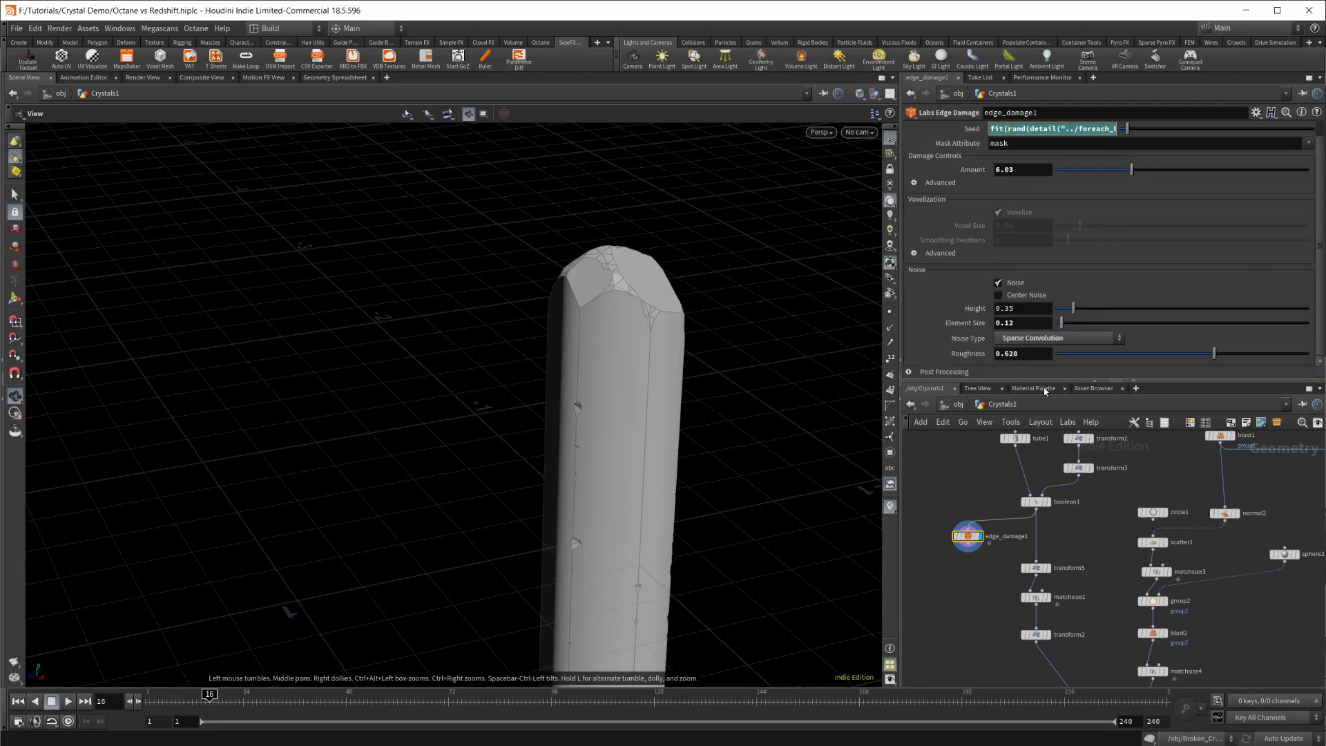
left_click(910, 371)
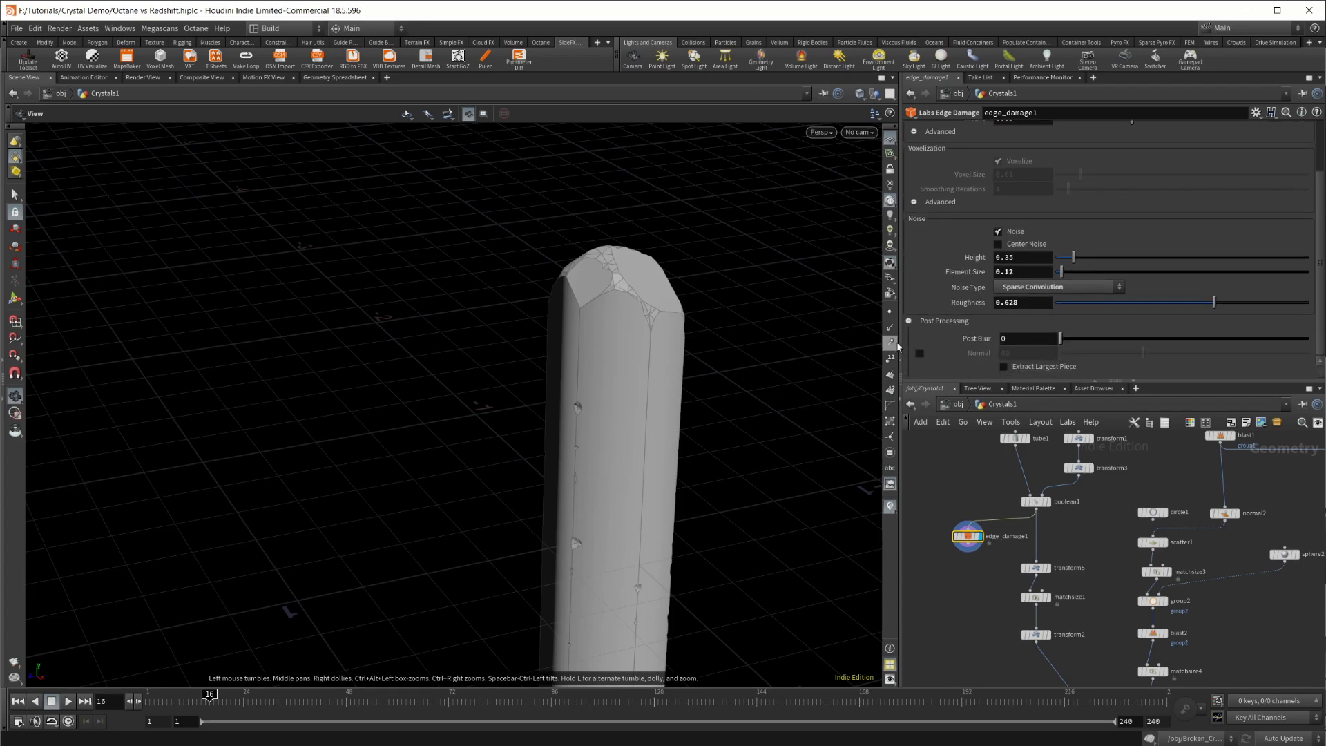
left_click(909, 320)
Display transform5 with its parameters and examine the full length of the rotated crystal.
mouse_move(1107, 525)
middle_mouse_down()
mouse_move(1064, 426)
mouse_move(1102, 525)
middle_mouse_up()
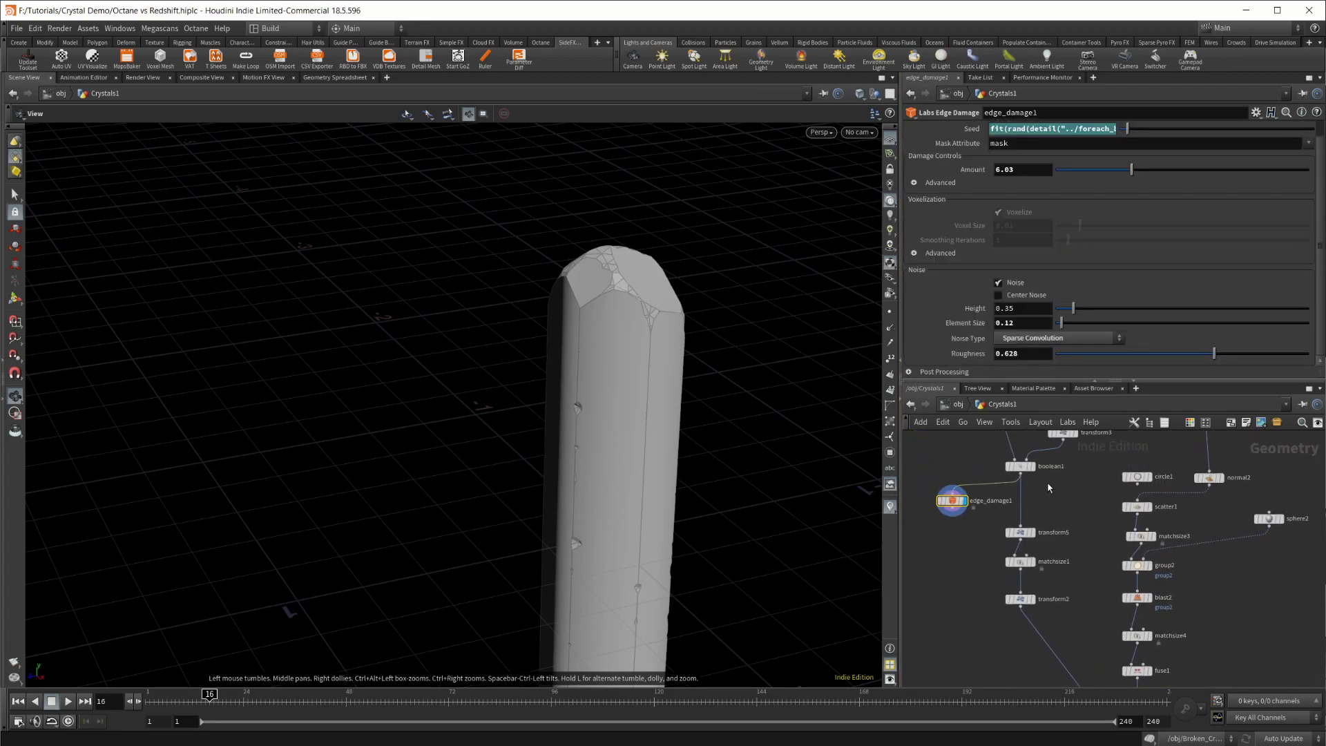
left_click(1020, 531)
left_click(1035, 519)
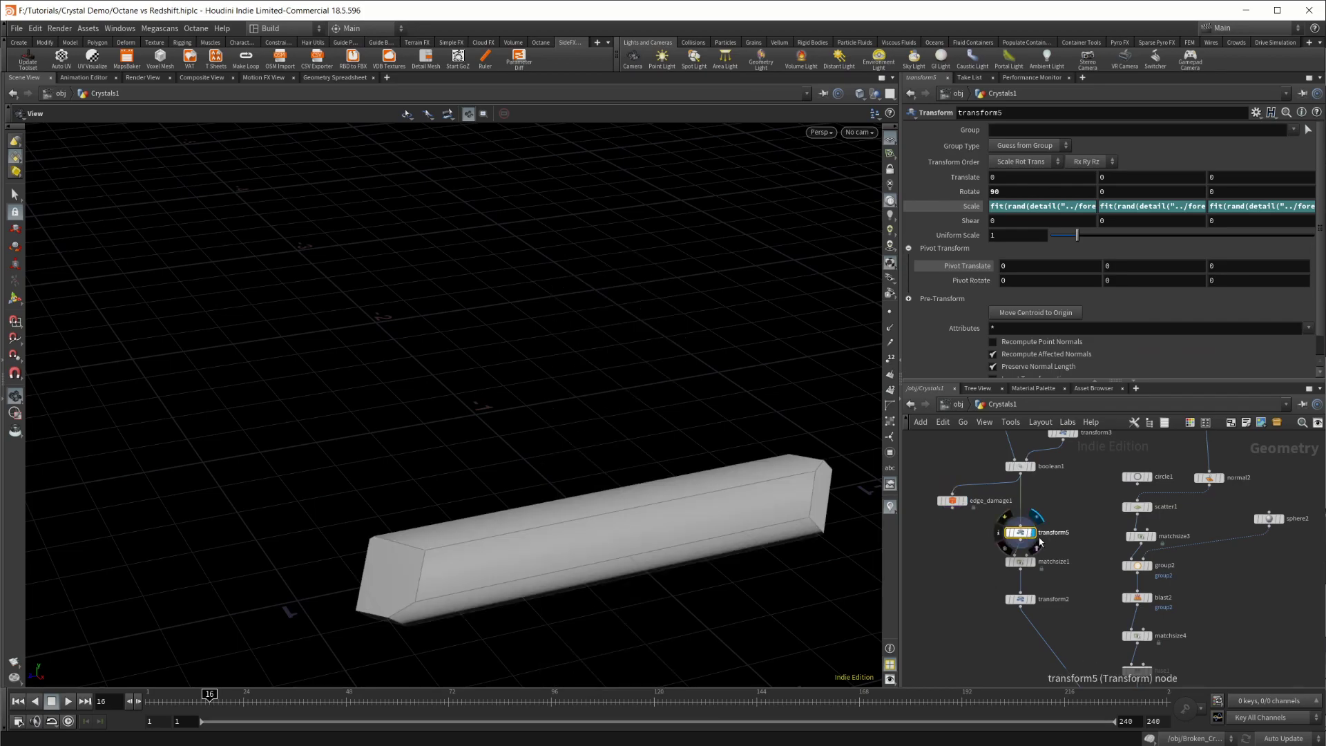
left_click_drag(722, 521, 659, 462)
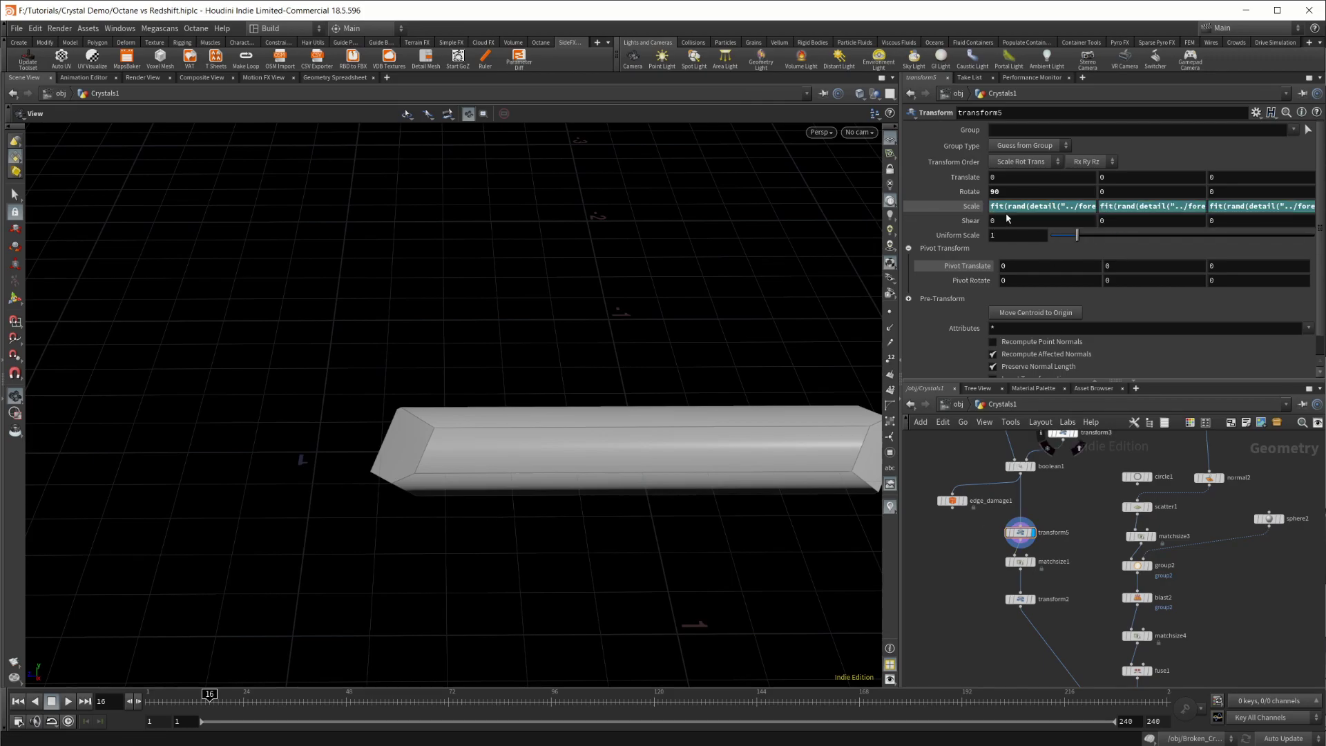
middle_click_drag(760, 489, 680, 486)
View the seeded X, Y and Z scale expressions of transform5, checking their output ranges, and close each one unchanged.
key("alt+e")
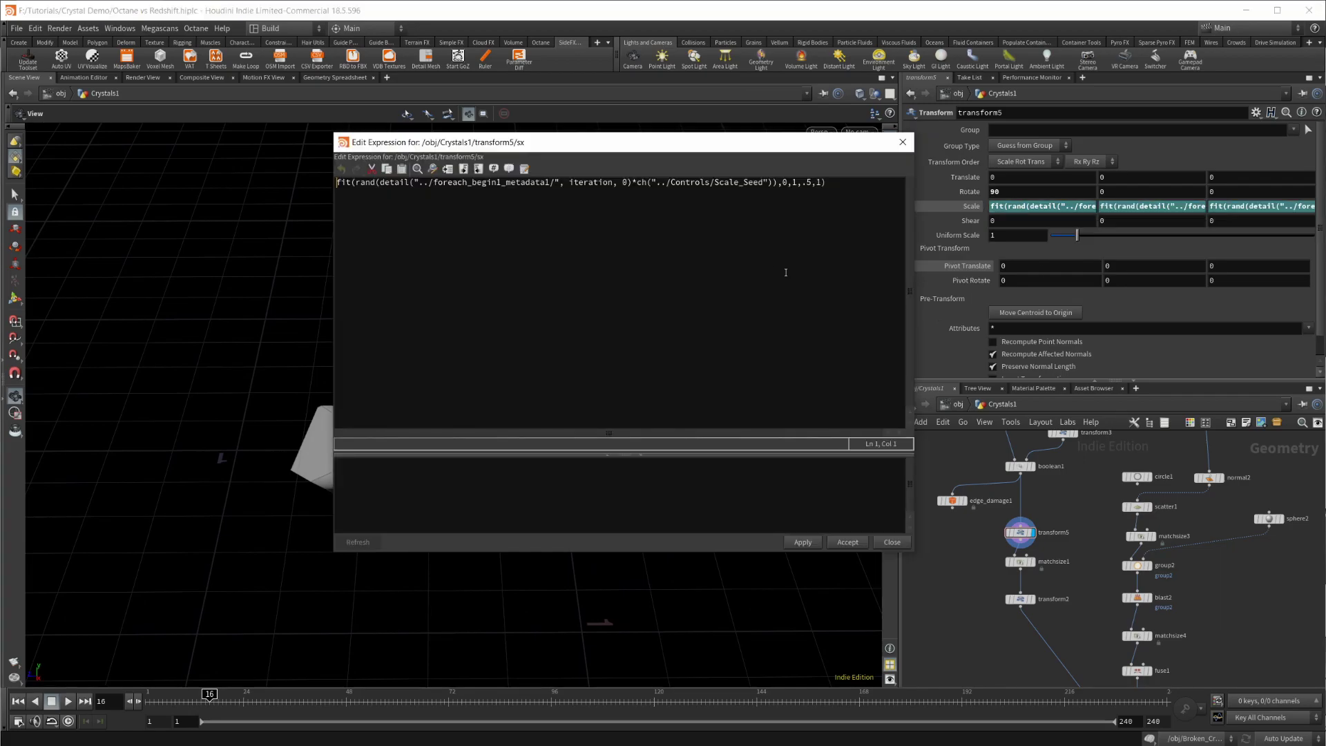
left_click_drag(803, 183, 835, 212)
left_click(904, 145)
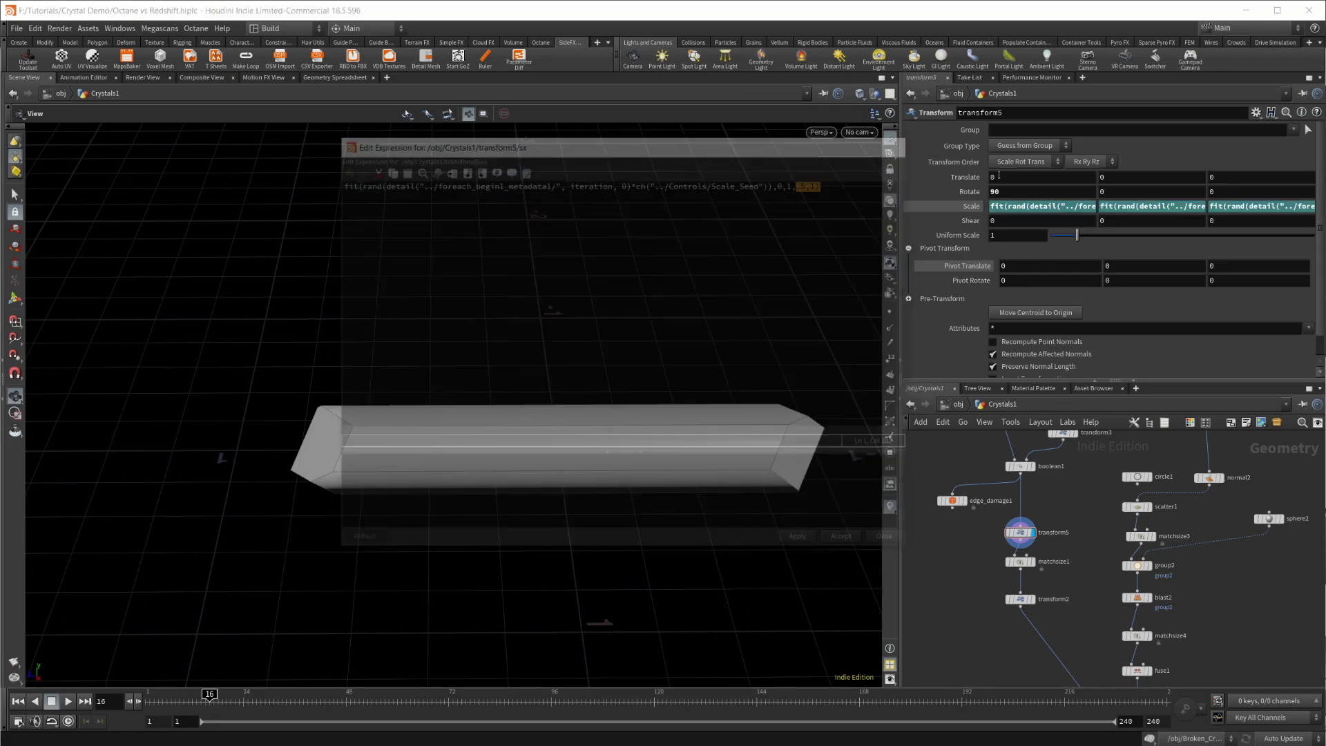
left_click(1121, 209)
key("alt+e")
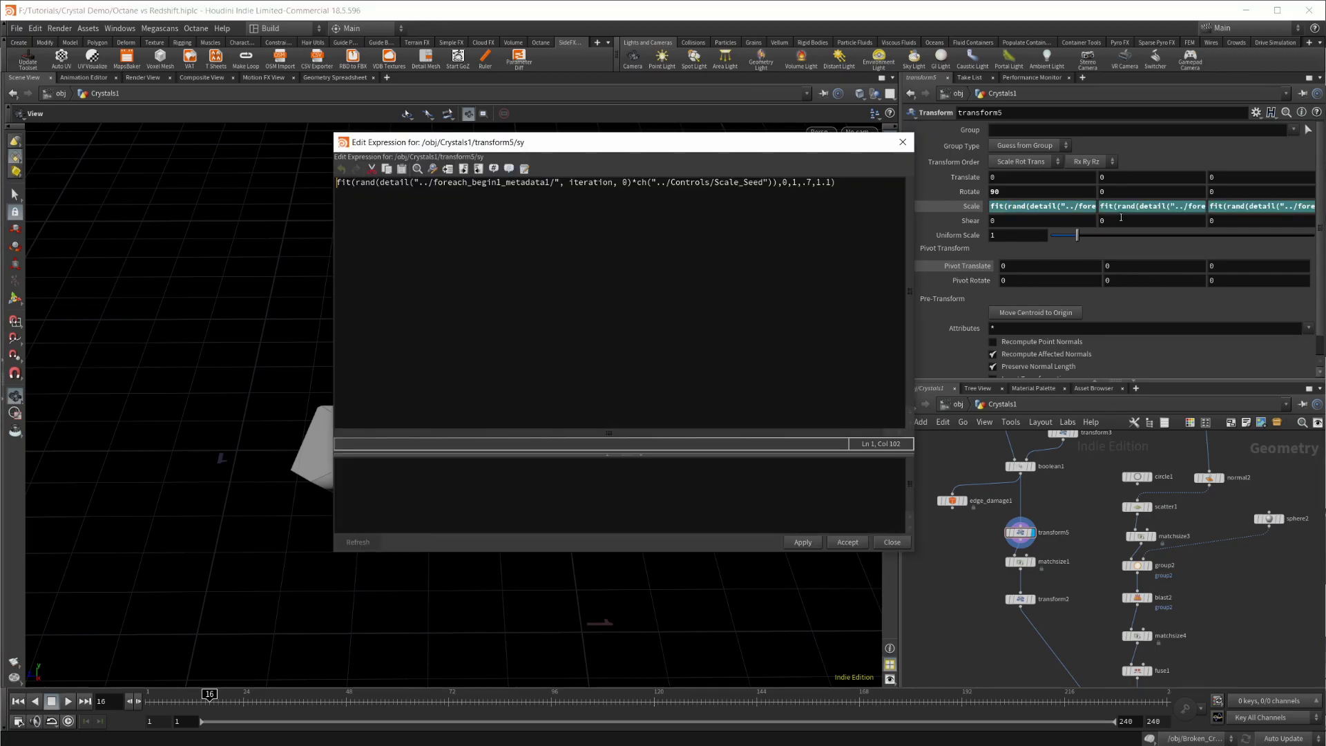
left_click(903, 142)
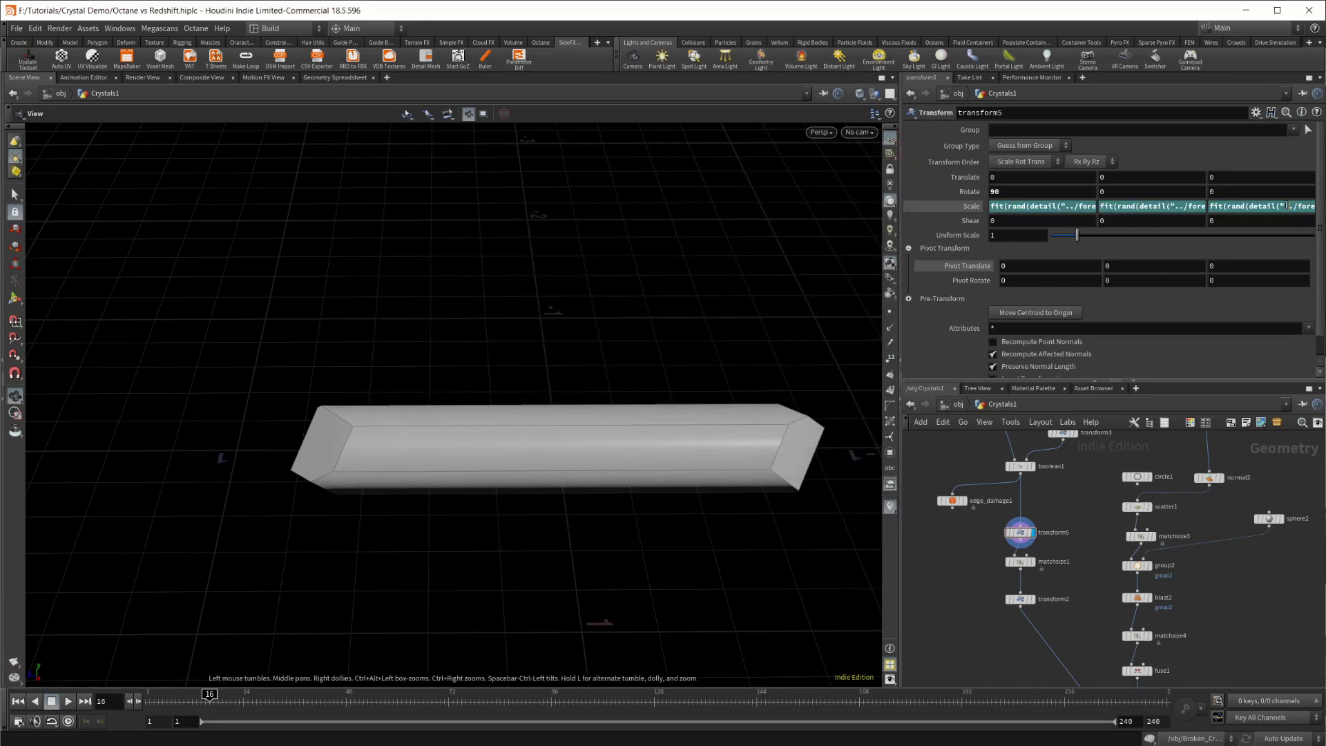
key("alt+e")
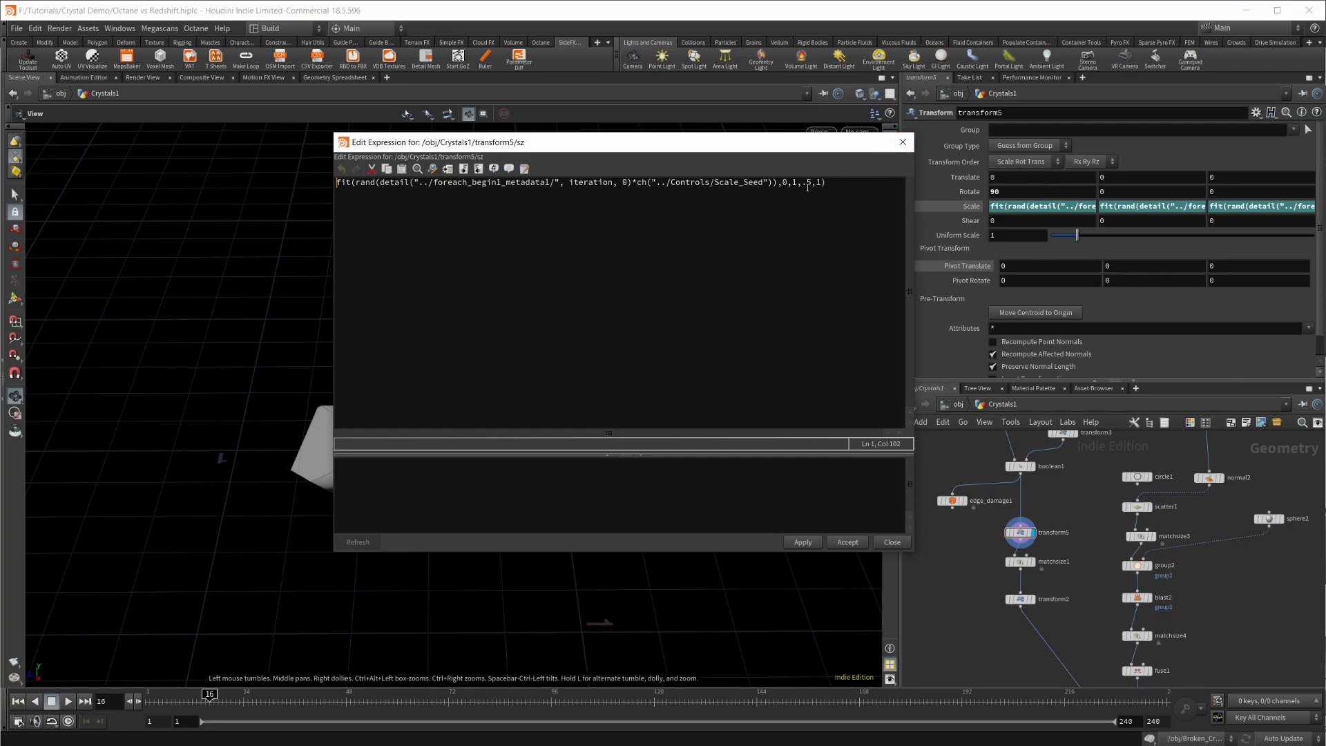
left_click_drag(806, 182, 816, 183)
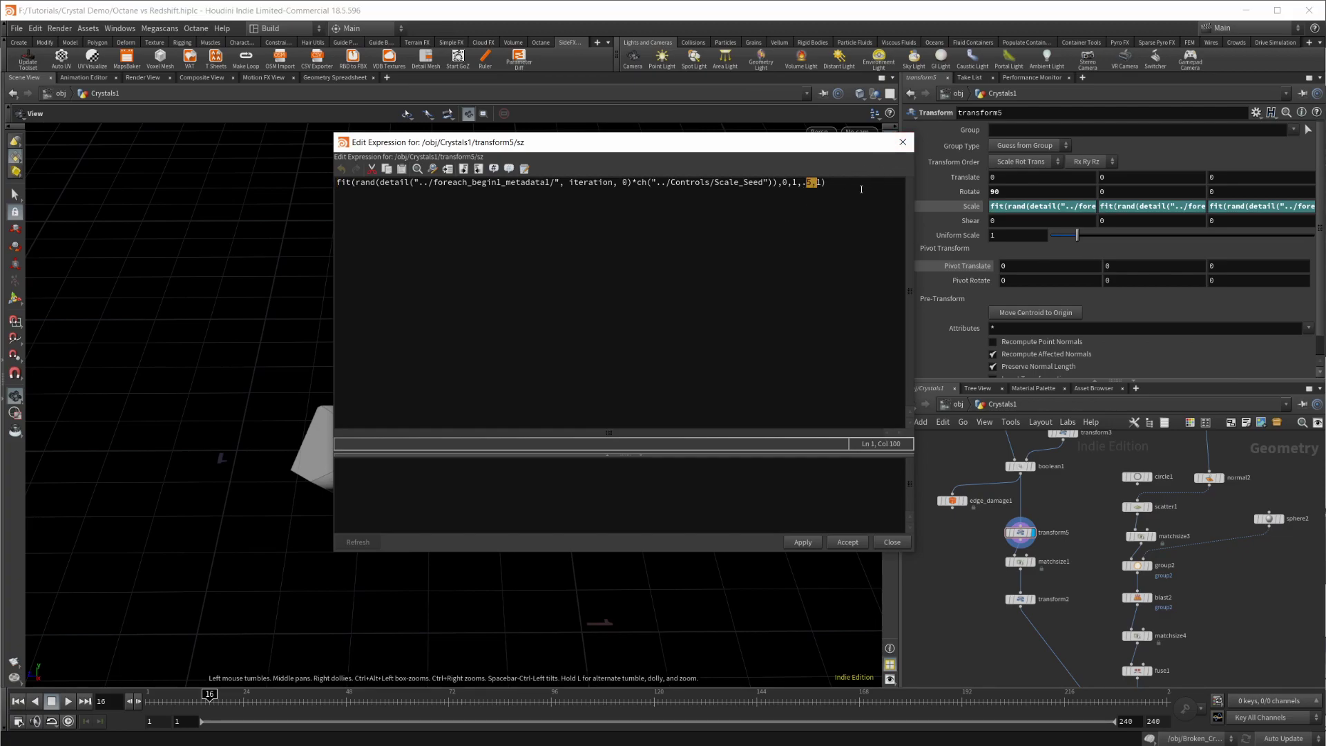
left_click(903, 141)
scroll(943, 271, "down", 2)
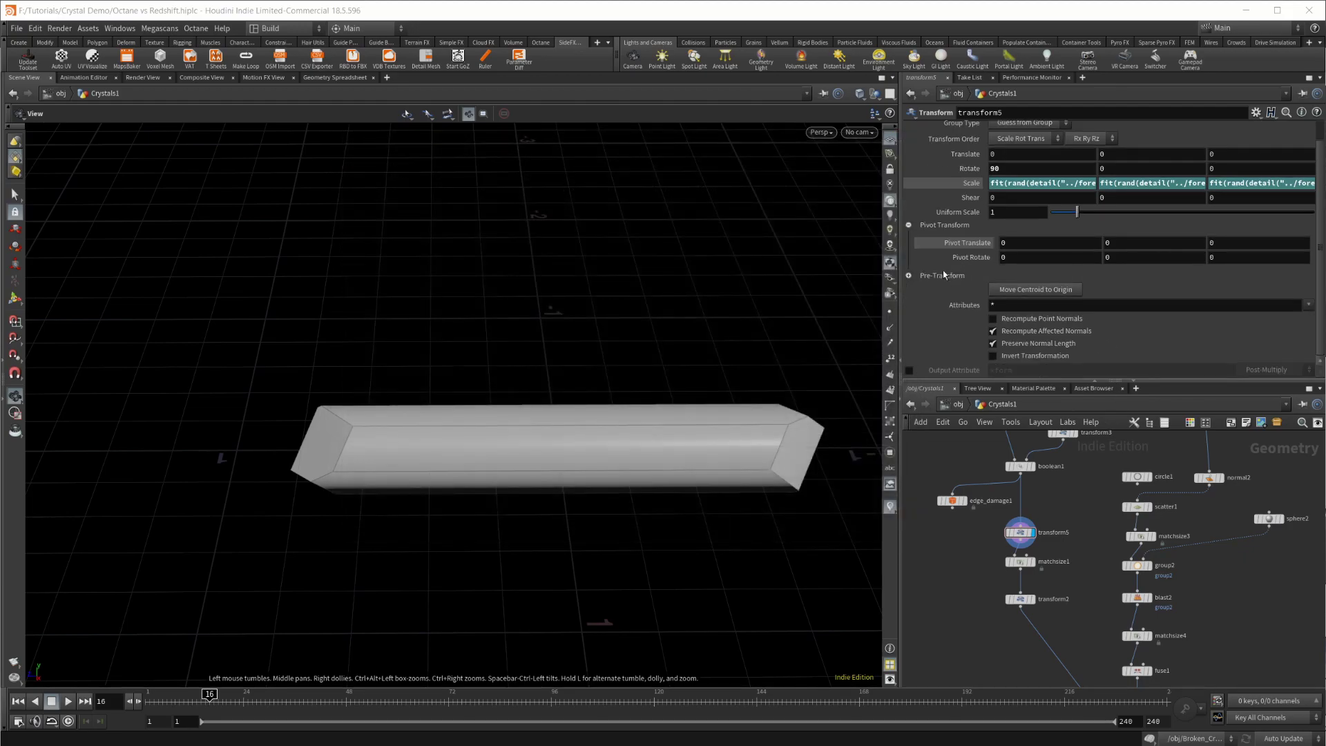
Display matchsize1 with its parameters and examine how the crystal aligns with the grid origin from several angles.
middle_click_drag(1081, 540, 1067, 456)
scroll(1067, 455, "up", 1)
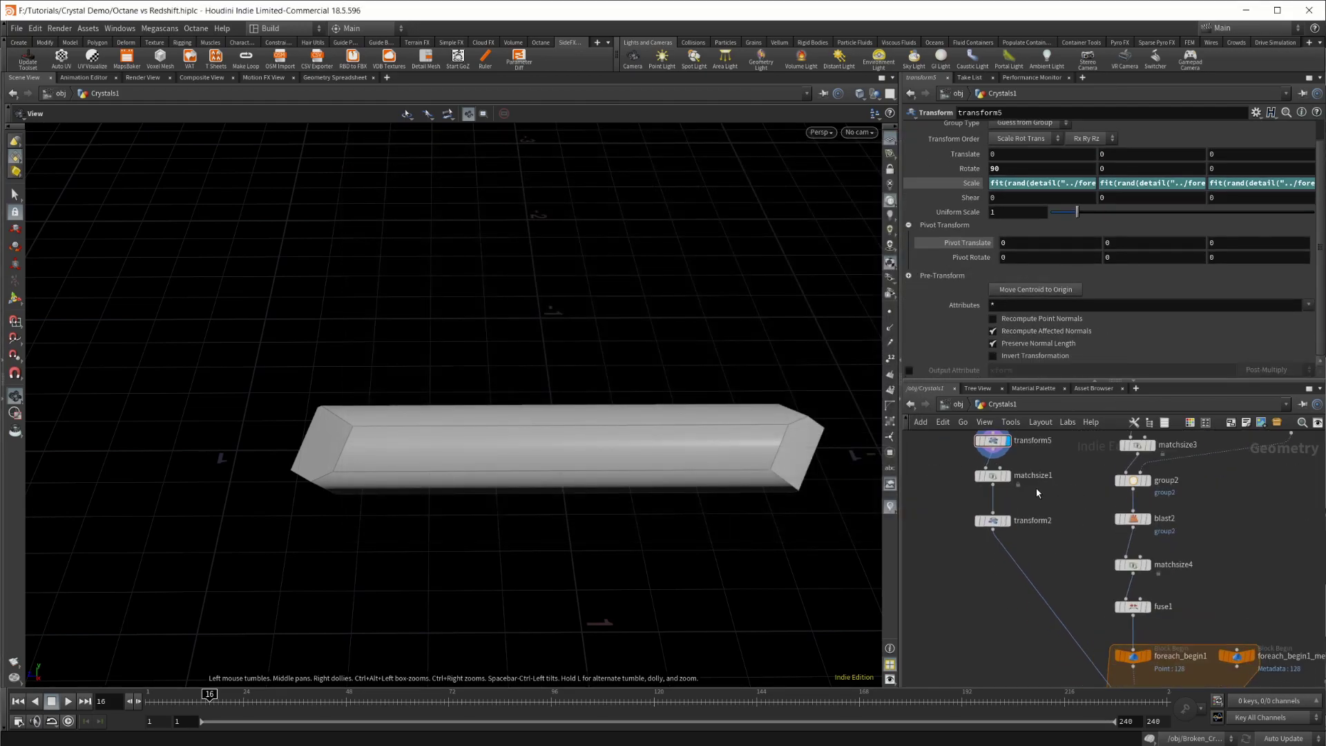
left_click(1012, 458)
left_click(996, 482)
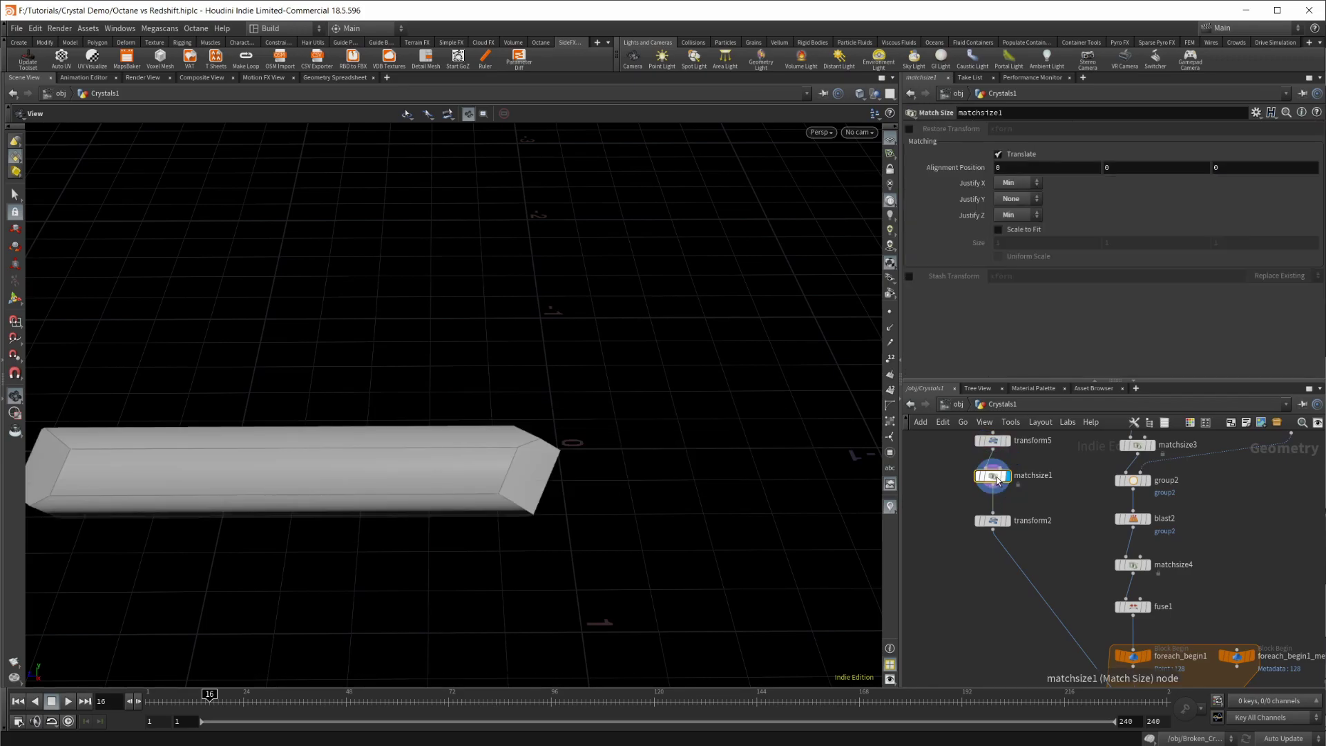
left_click_drag(577, 476, 528, 484)
middle_click_drag(528, 483, 690, 509)
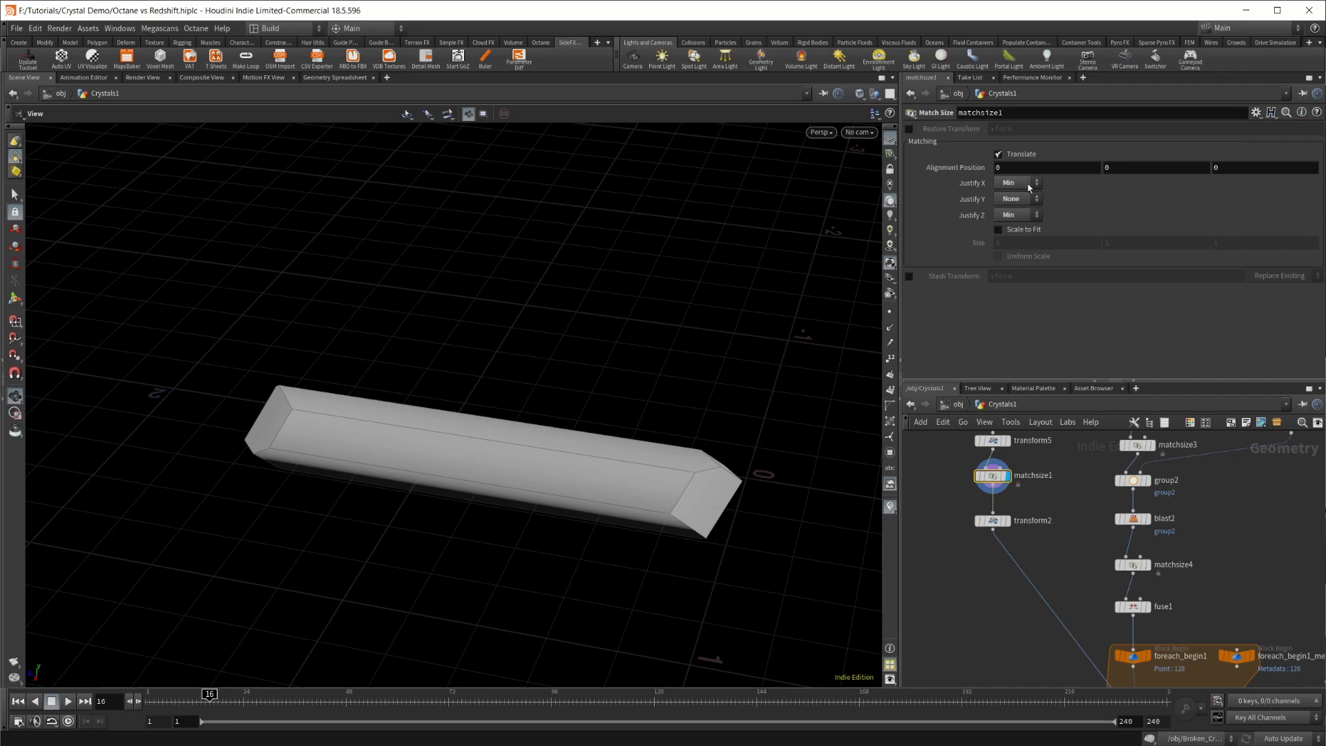
right_click_drag(804, 426, 636, 467)
left_click_drag(635, 467, 488, 550)
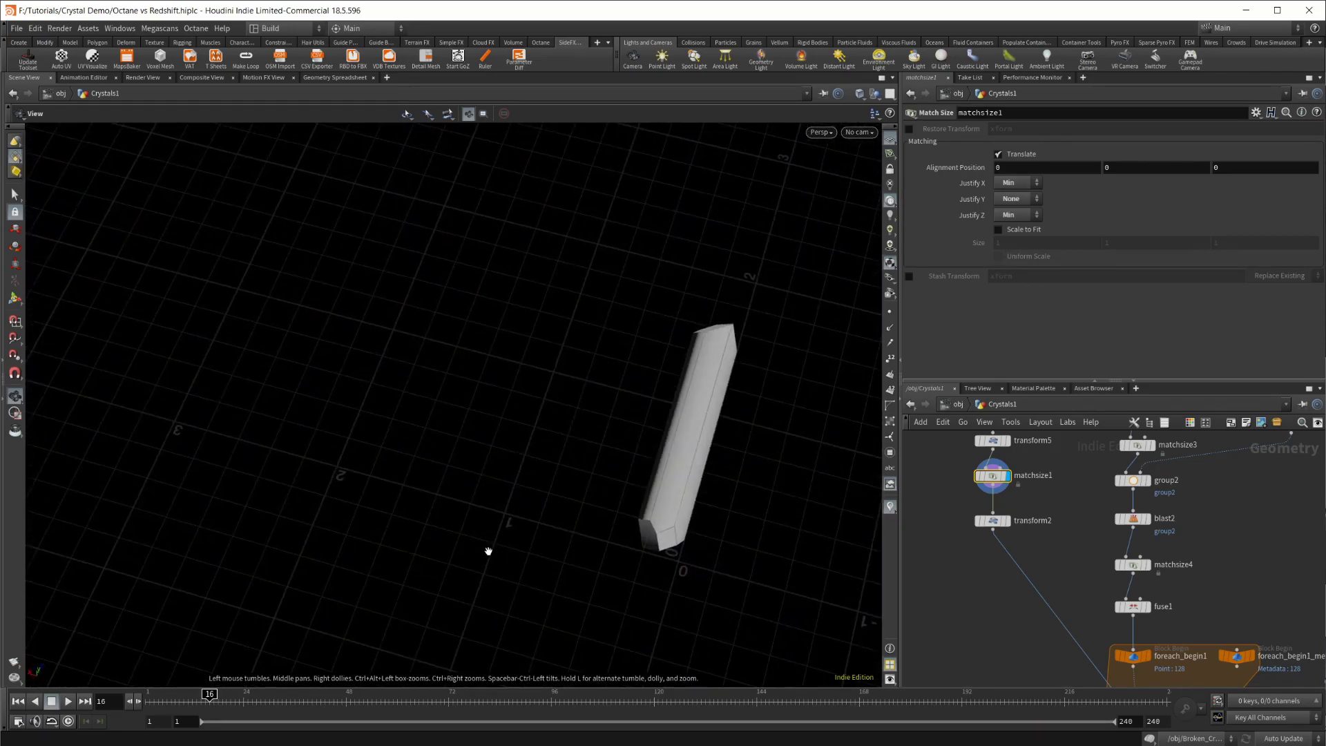
left_click_drag(675, 527, 586, 504)
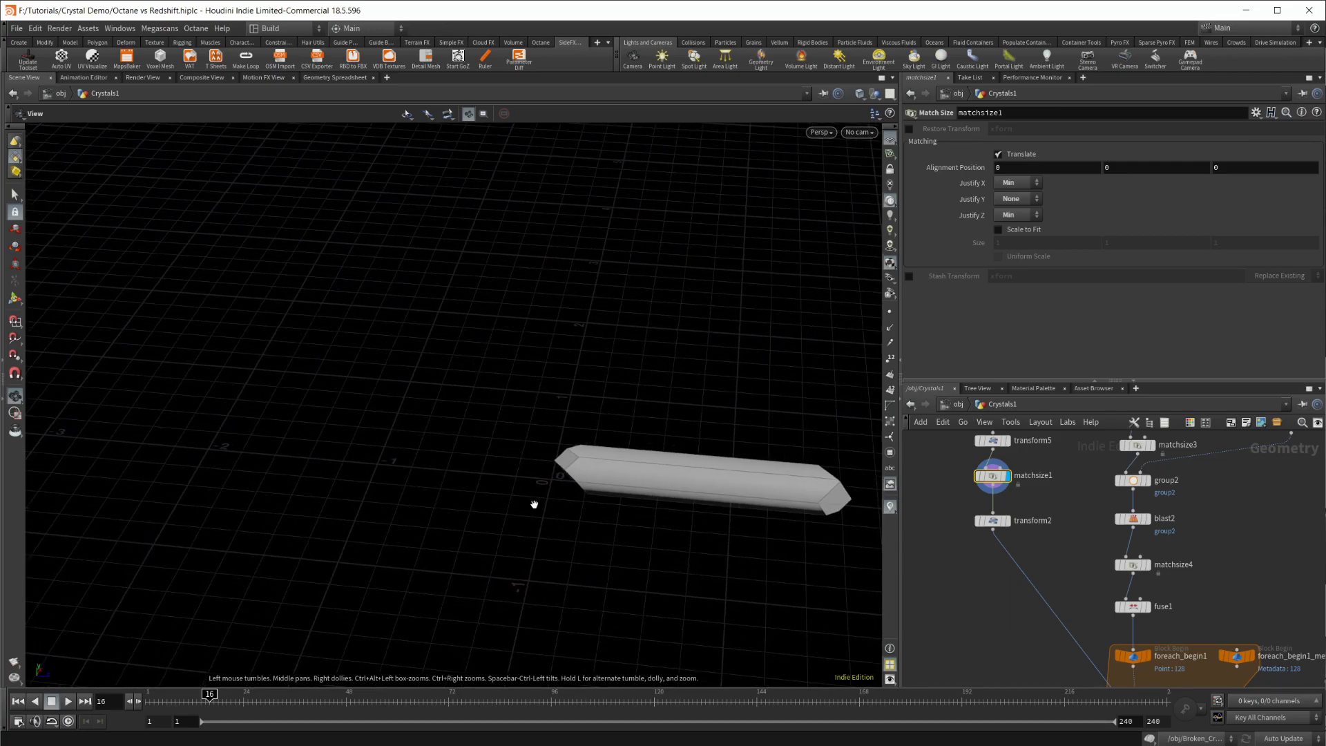
left_click_drag(511, 483, 473, 438)
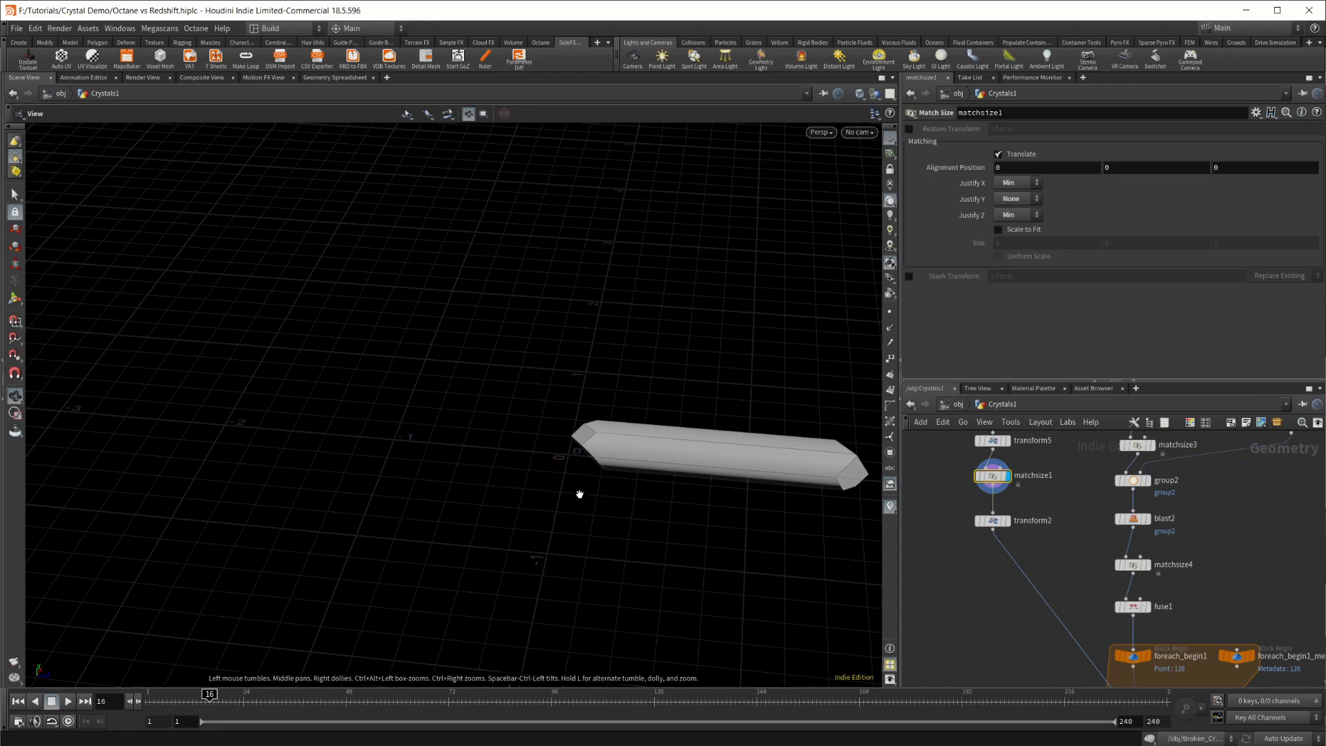
left_click_drag(619, 501, 665, 585)
left_click_drag(653, 500, 628, 430)
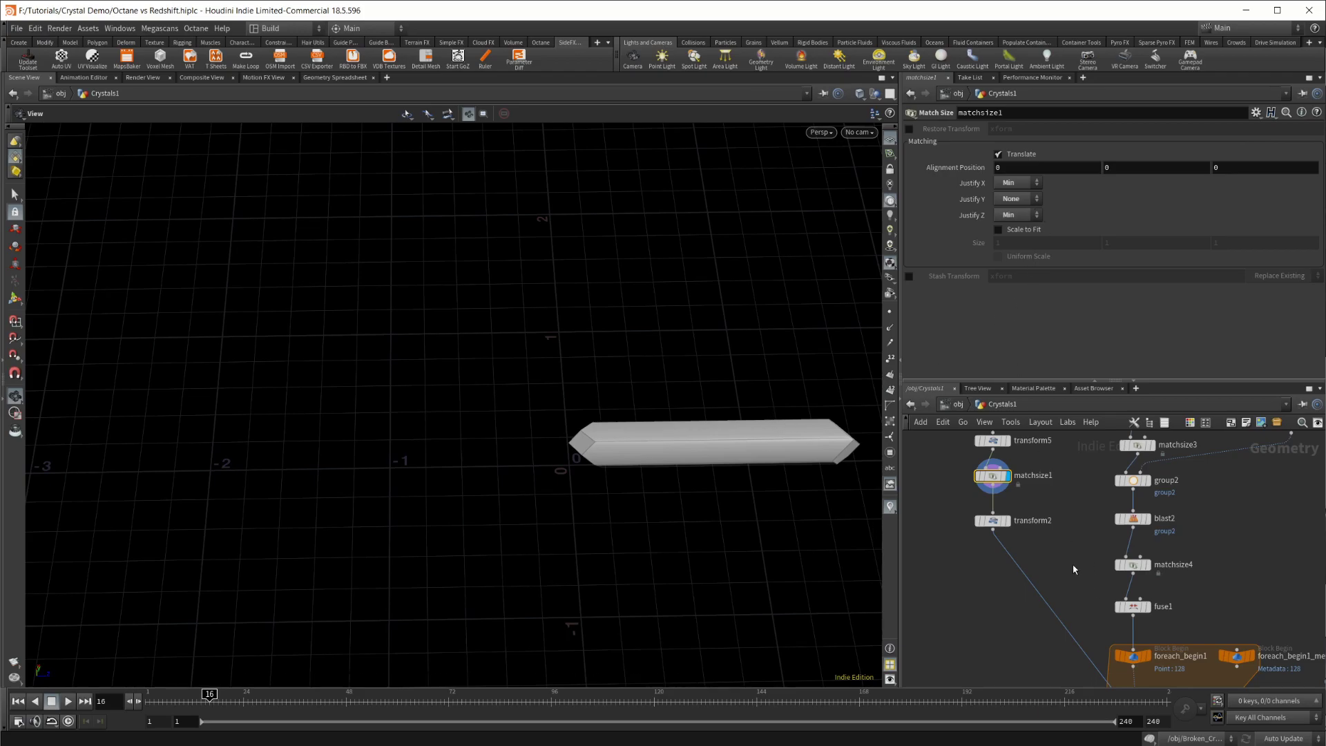
Display transform2 with its parameters and examine the uniformly scaled crystal, tracing how the node feeds copy1 in the foreach loop.
scroll(1050, 556, "down", 2)
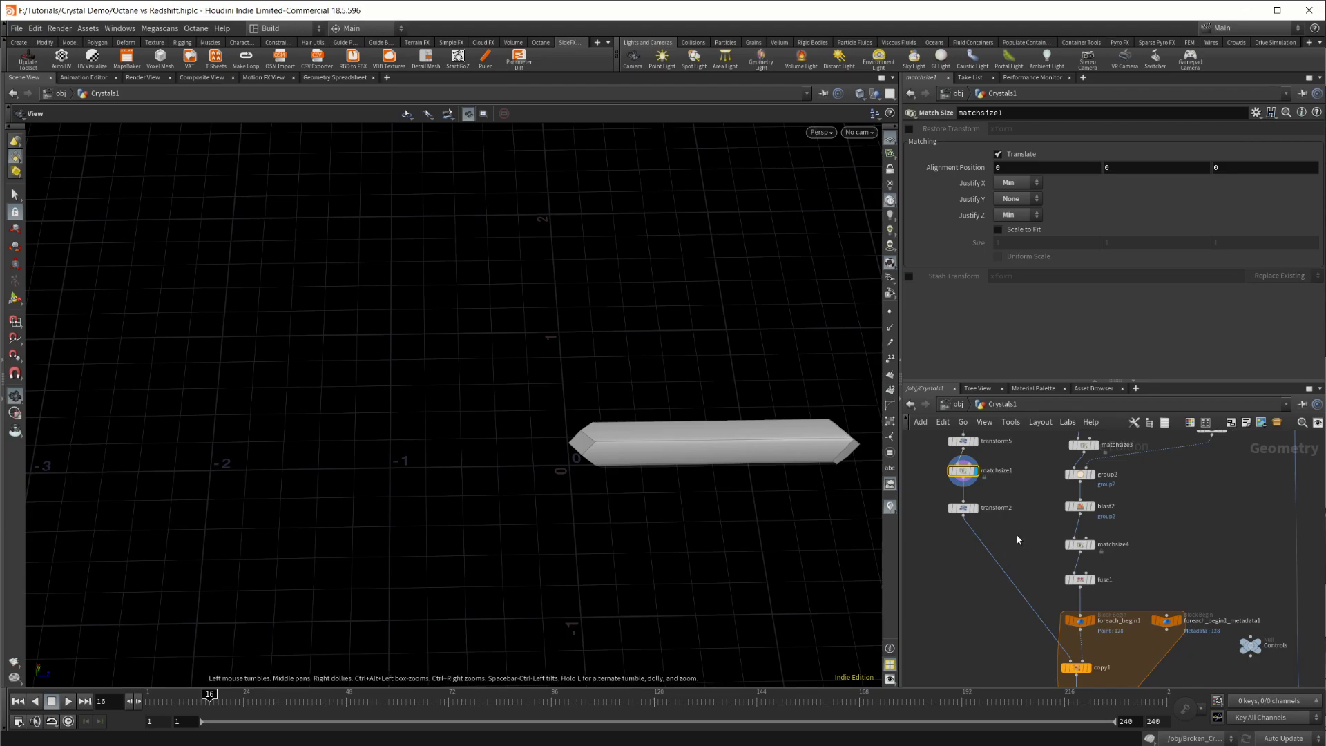
left_click_drag(684, 482, 666, 400)
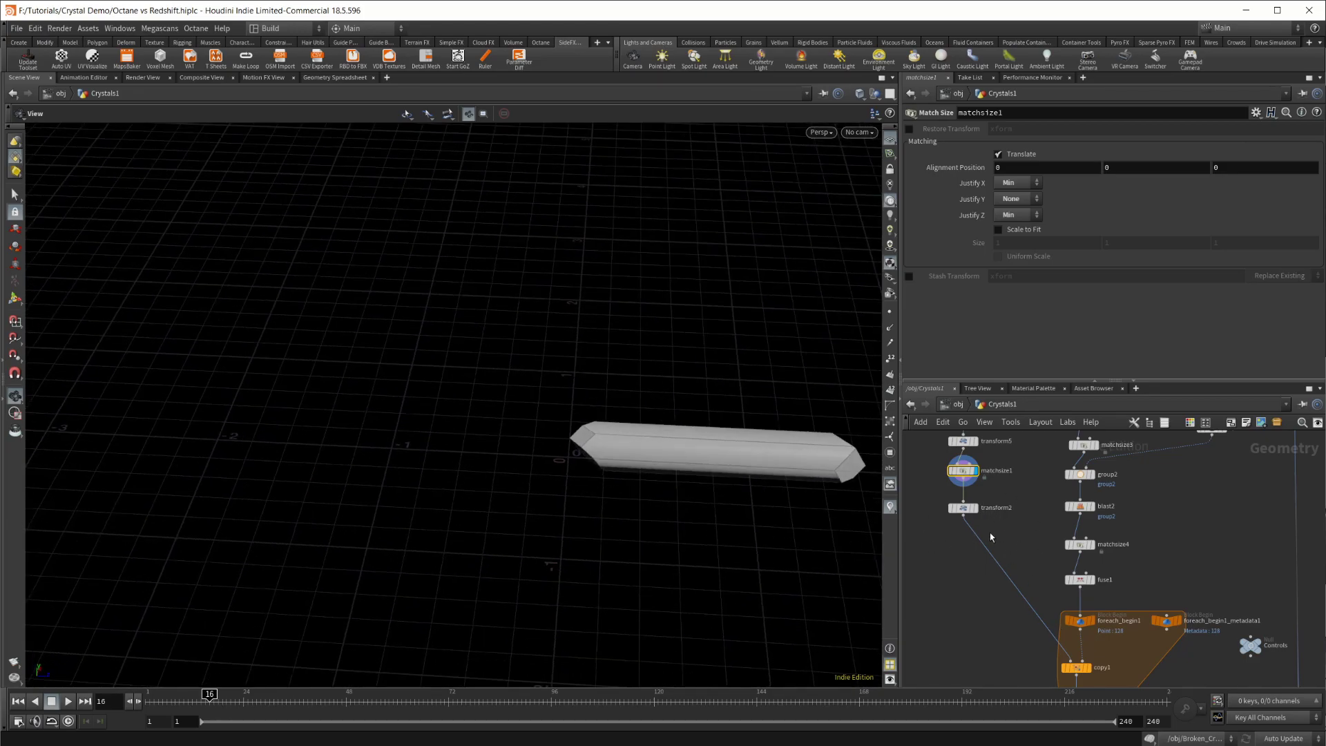
middle_click_drag(1178, 490, 1176, 581)
scroll(1185, 484, "down", 2)
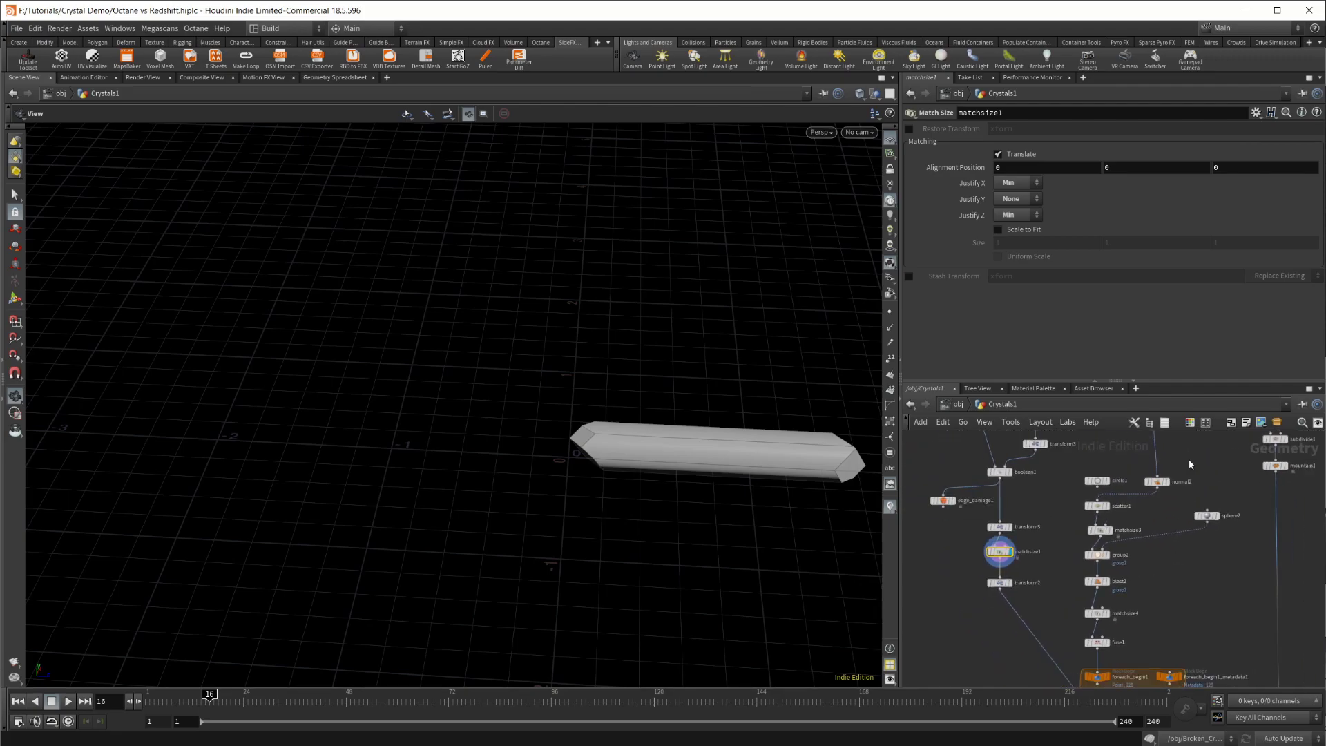
middle_click_drag(1191, 465, 1201, 410)
scroll(1140, 579, "up", 2)
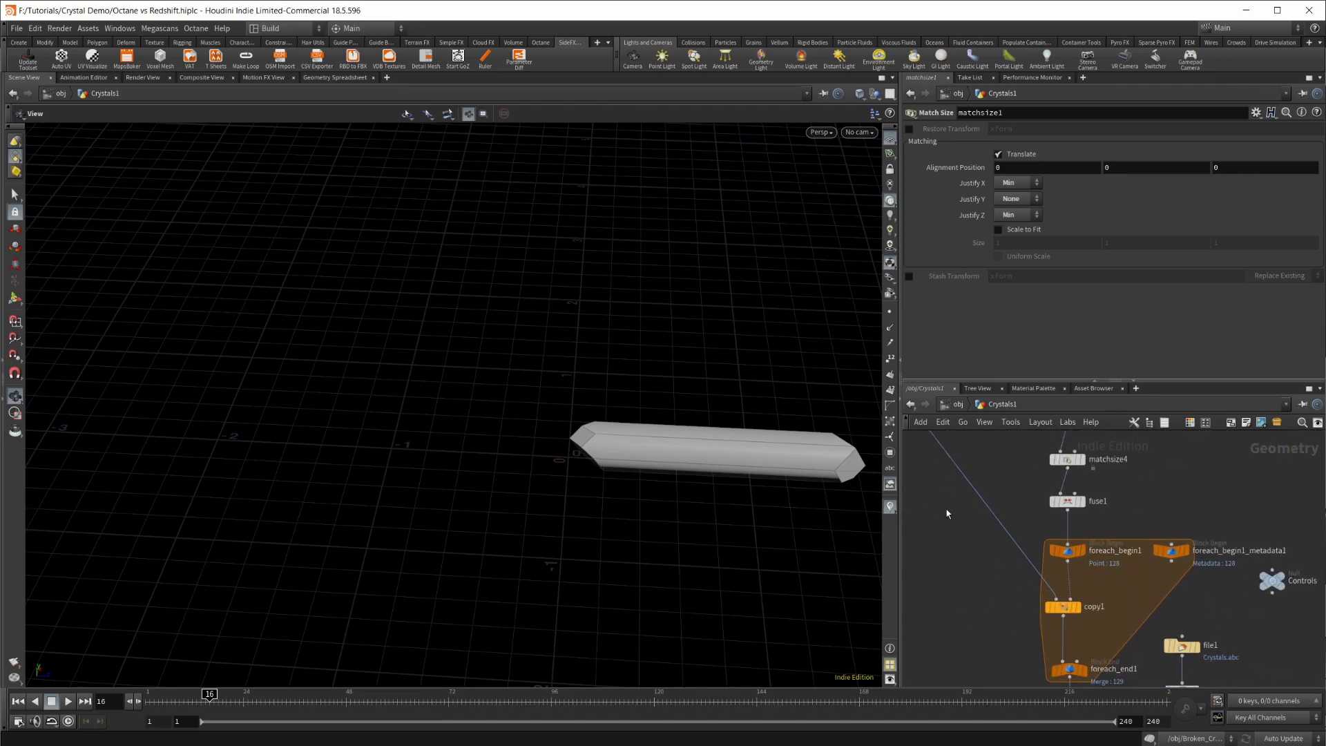
middle_click_drag(947, 514, 1054, 638)
left_click(1053, 535)
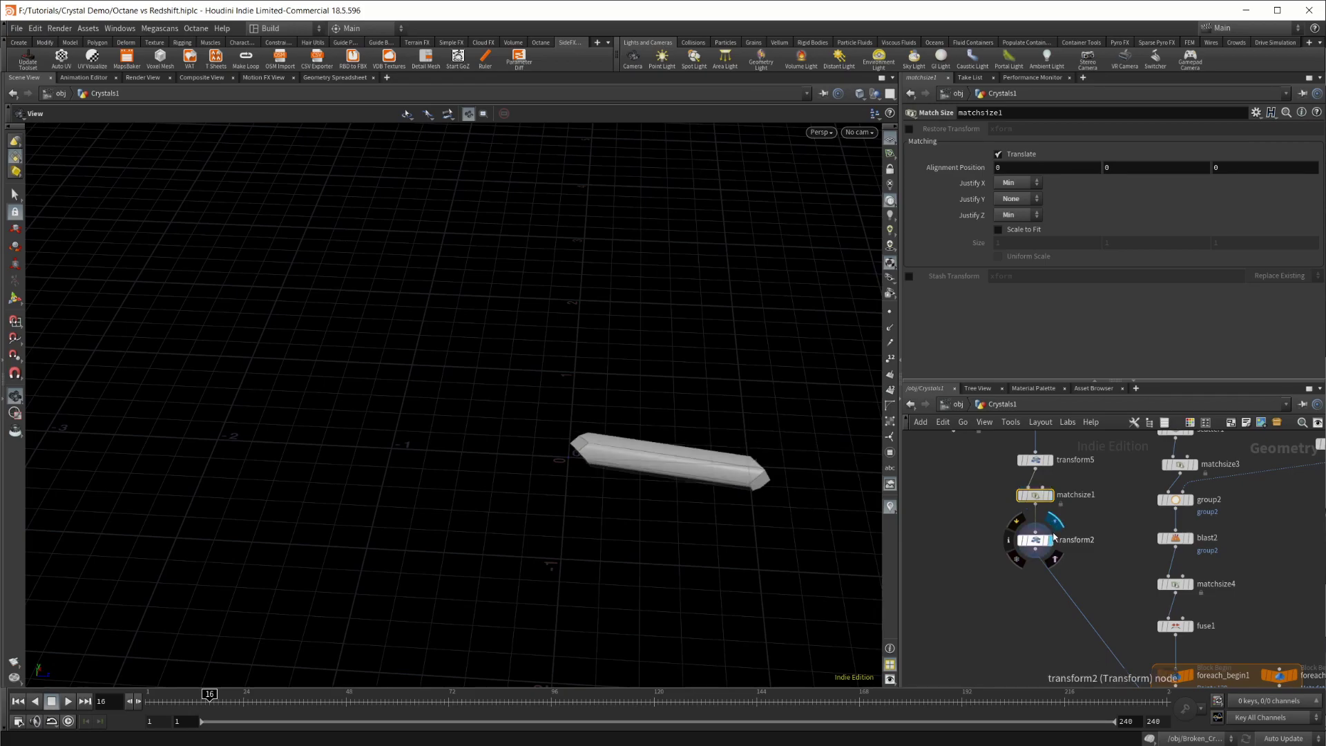
left_click(1045, 539)
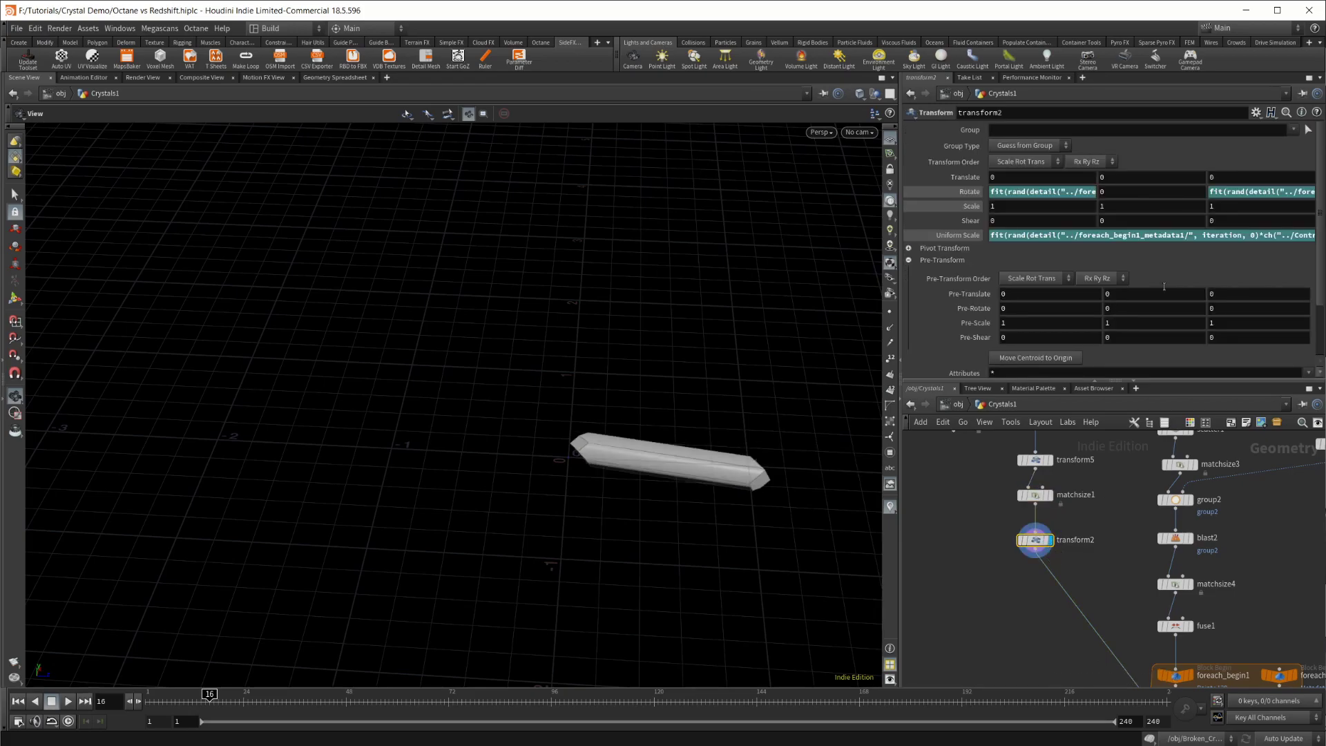
View the seeded X rotation expression of transform2, checking its output range, and close it unchanged.
left_click(1030, 193)
left_click(993, 585)
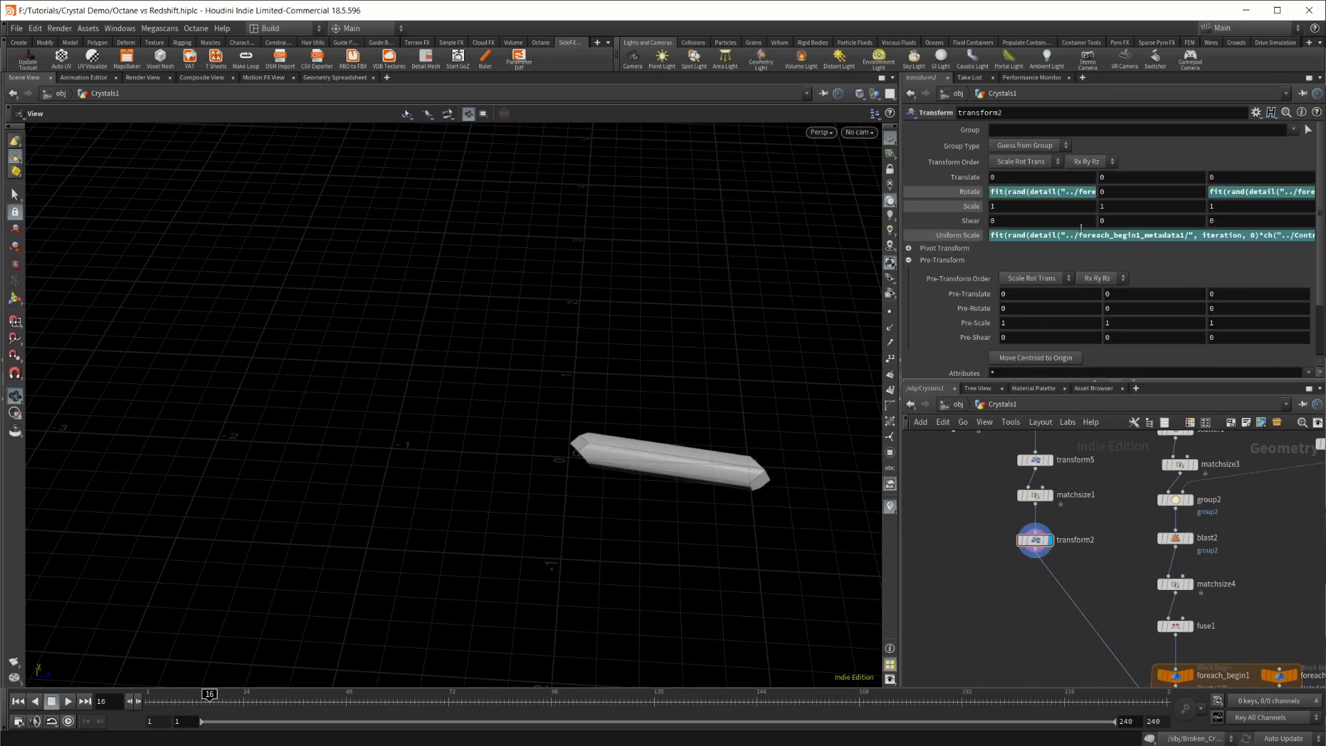
left_click(1066, 194)
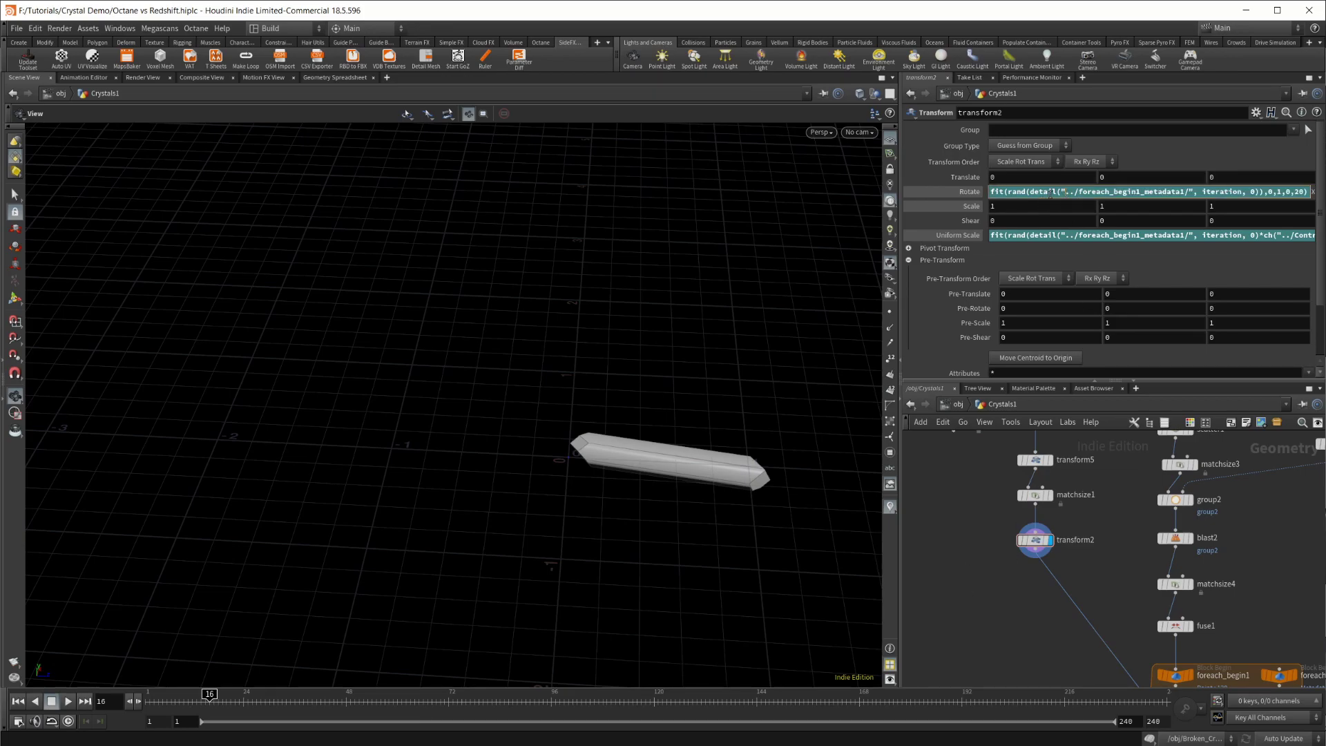
key("alt+e")
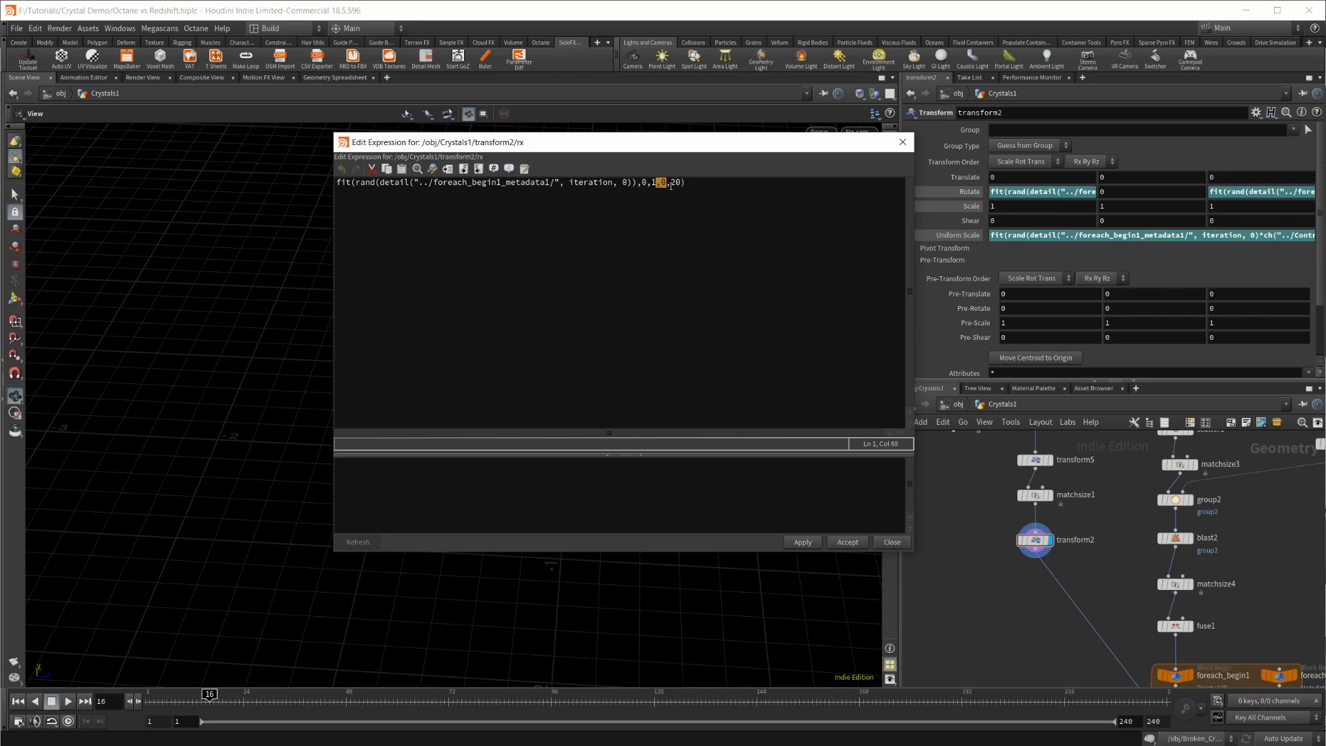
left_click(717, 191)
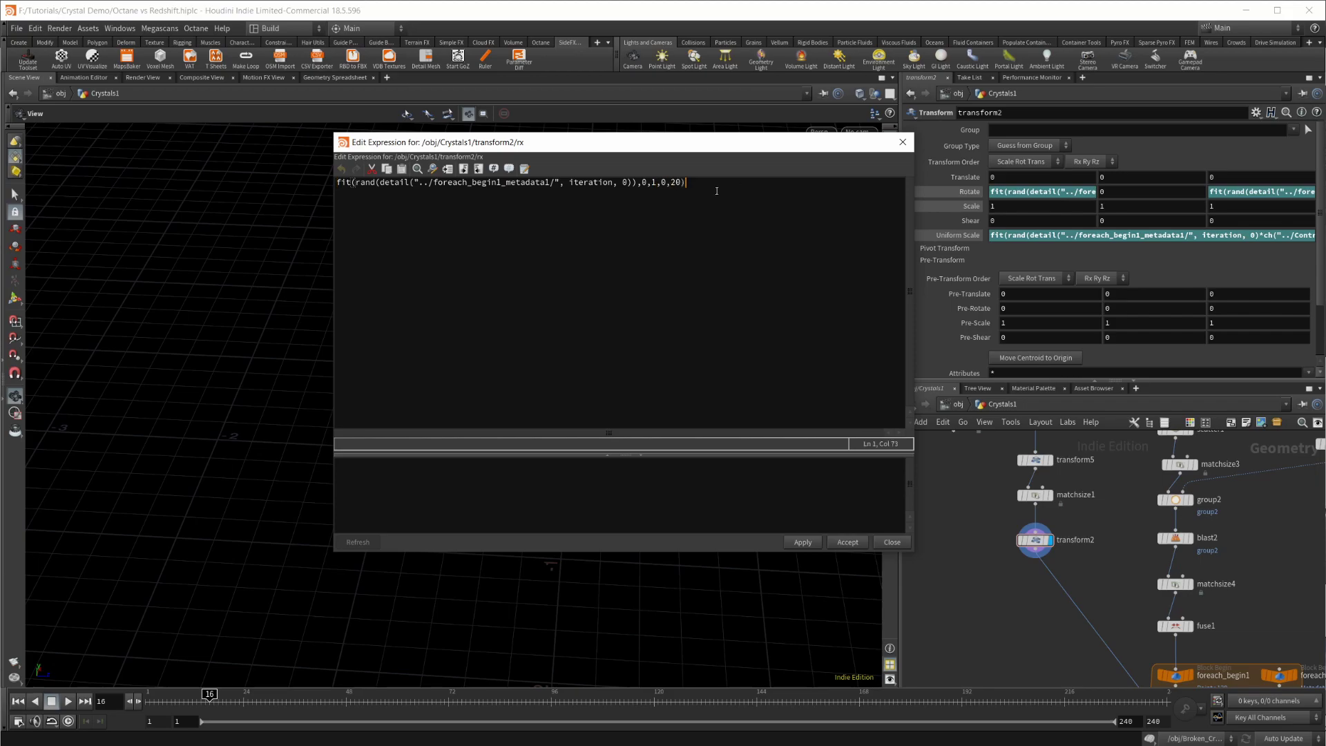
left_click(902, 142)
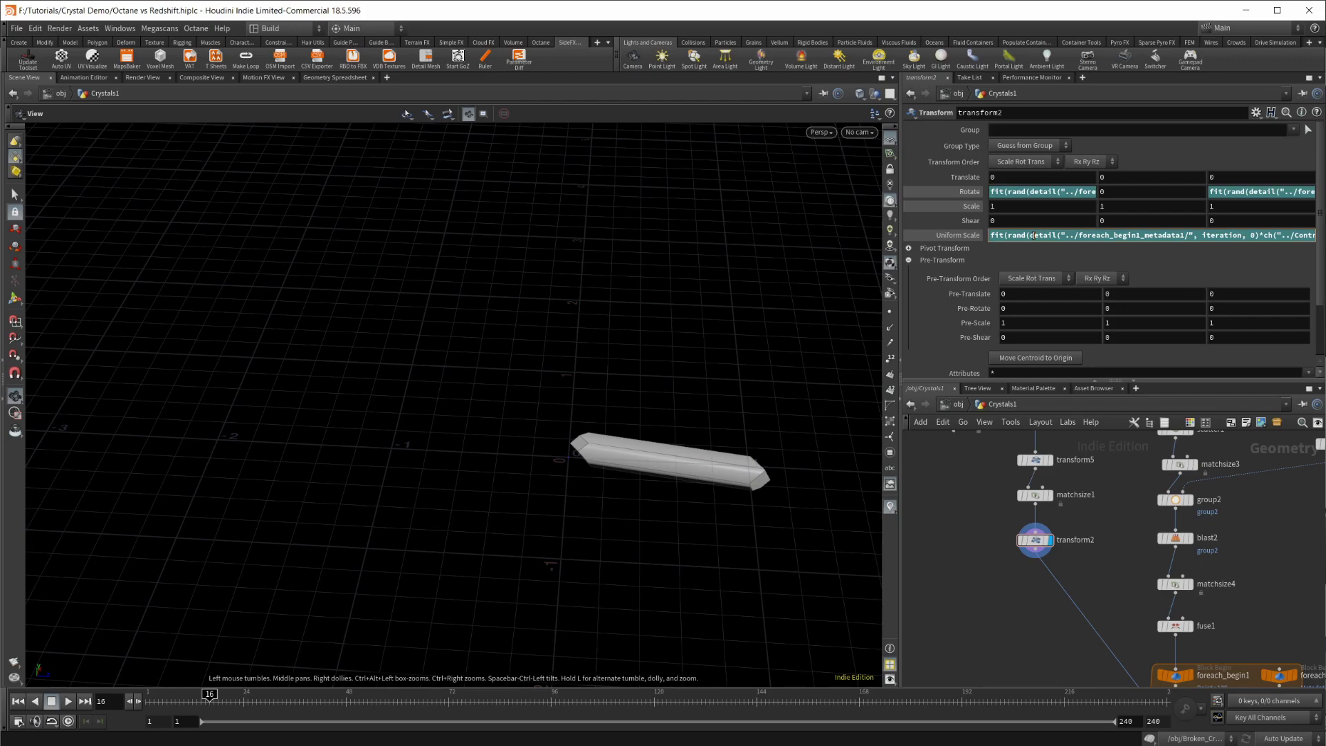
View transform2's Uniform Scale expression with its Scale_Seed reference, undoing the duplicate text pasted at its end, and close it unchanged.
key("alt+e")
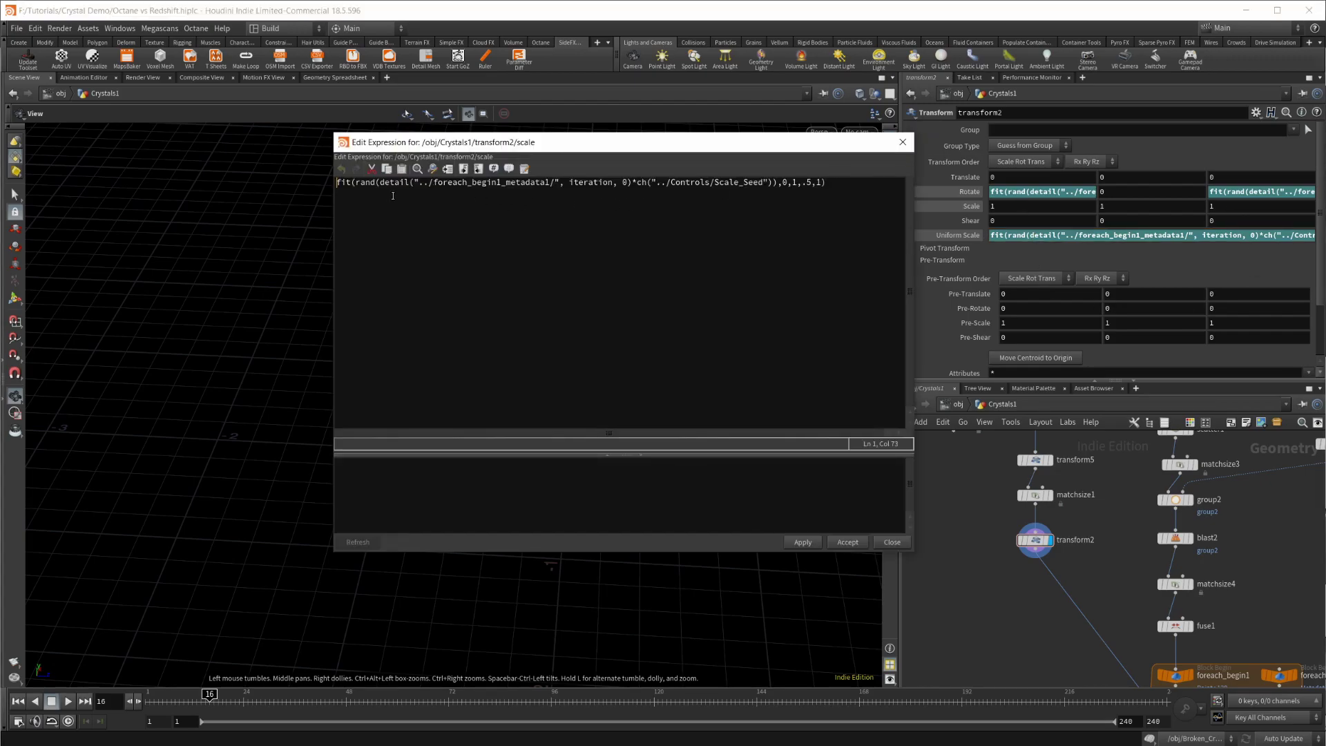
left_click_drag(833, 188, 400, 250)
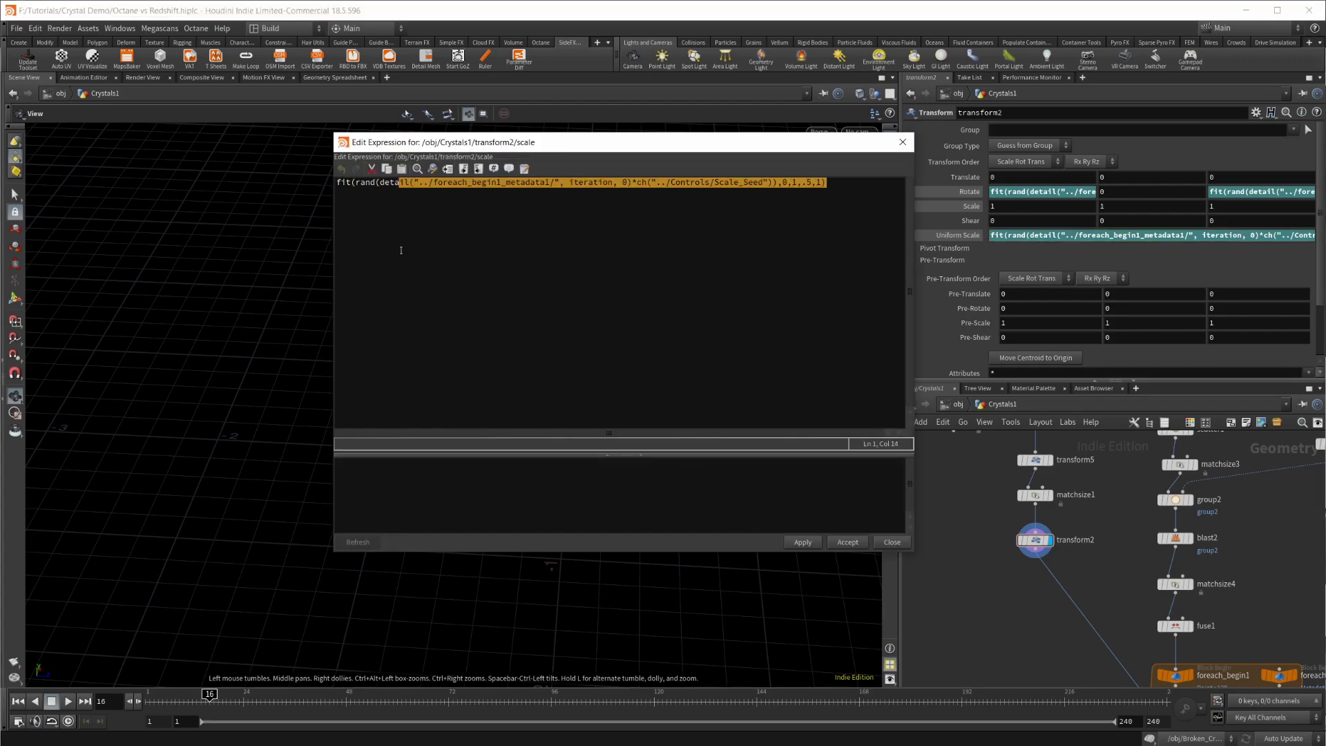
key("ctrl+c")
left_click(847, 194)
key("ctrl+v")
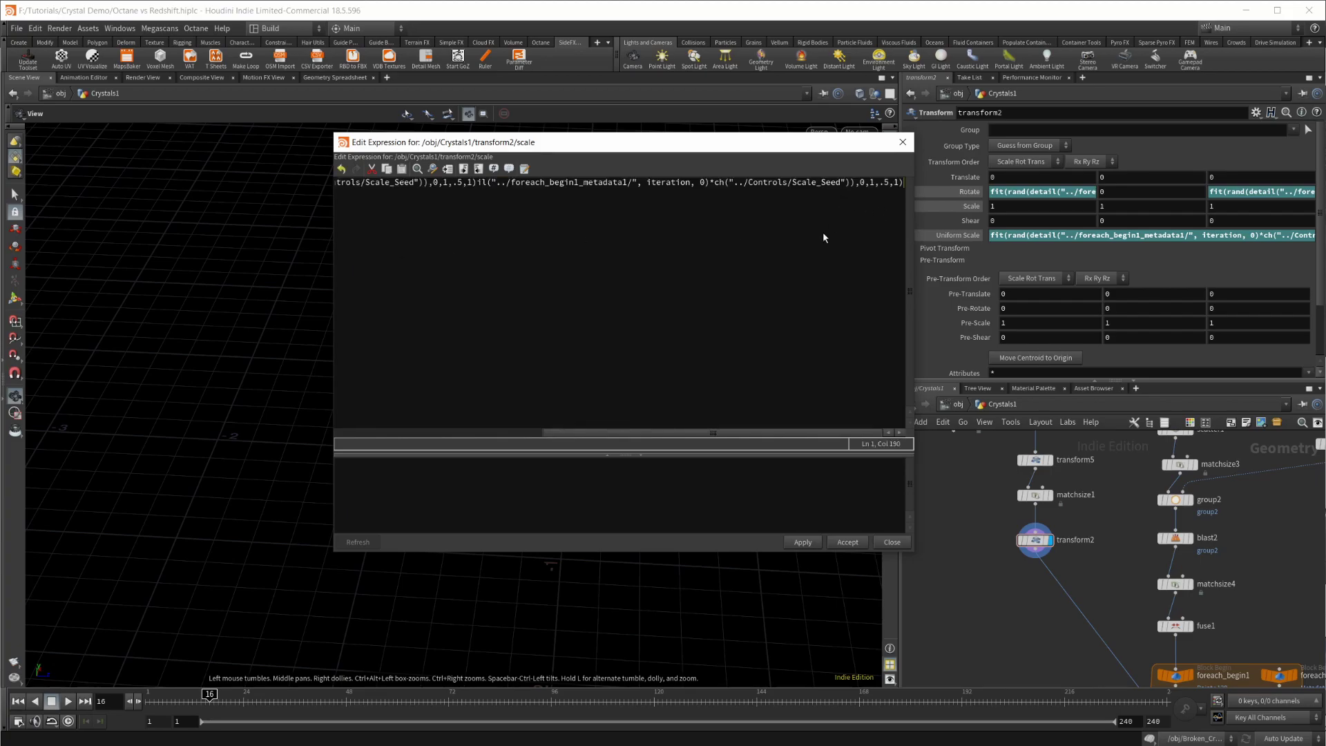
key("ctrl+z")
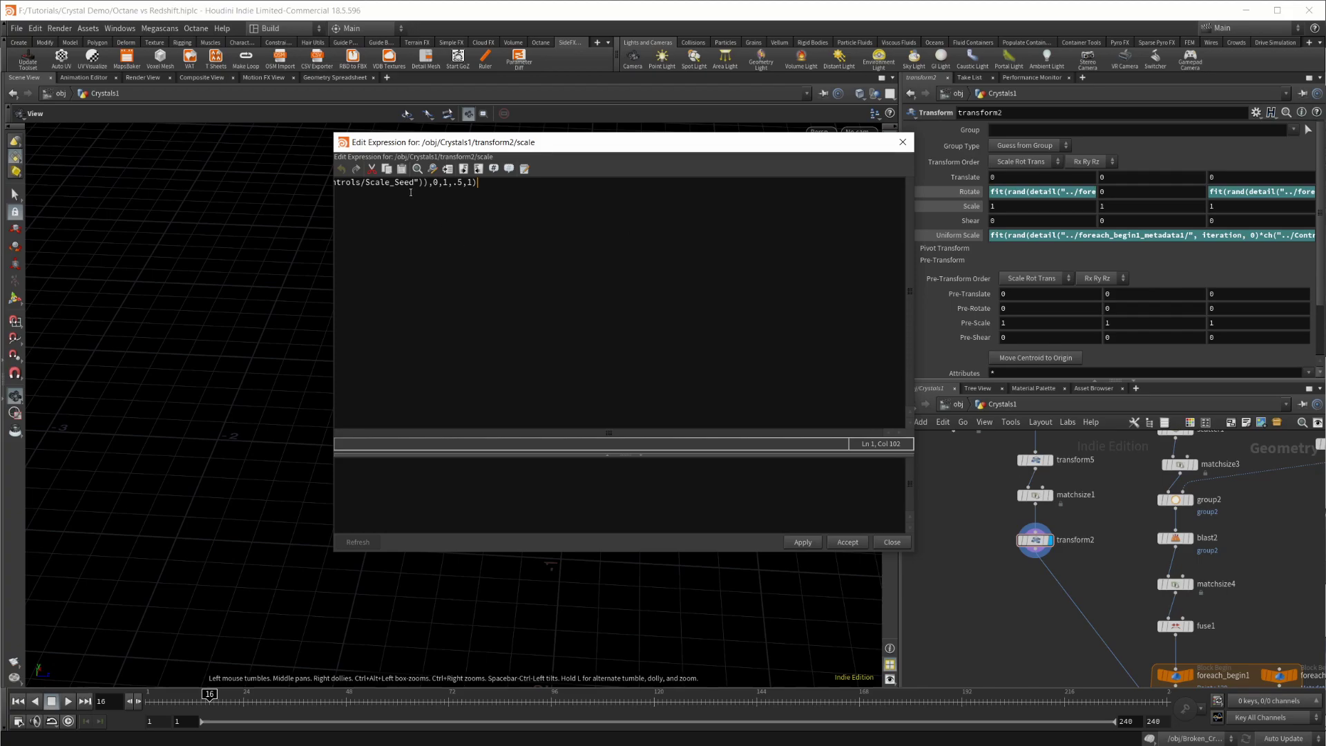
left_click_drag(411, 192, 252, 185)
left_click(787, 182)
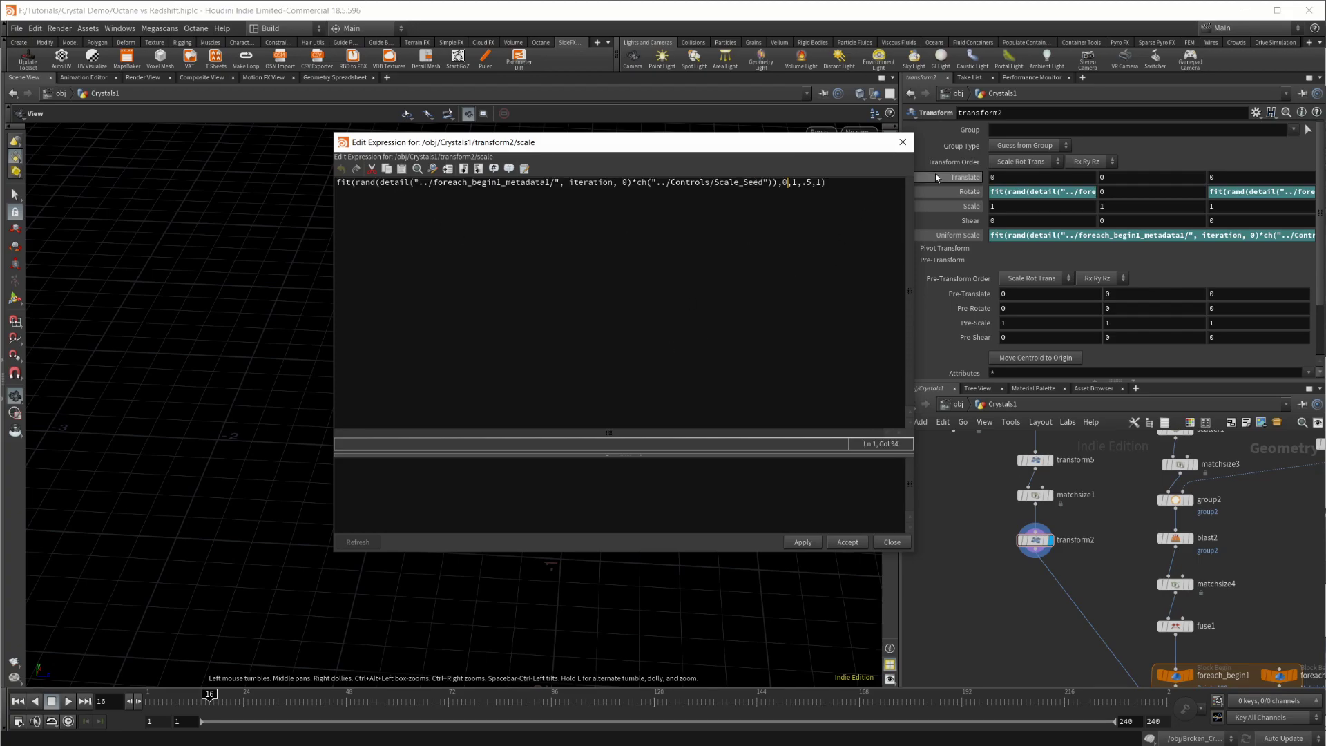
left_click(899, 144)
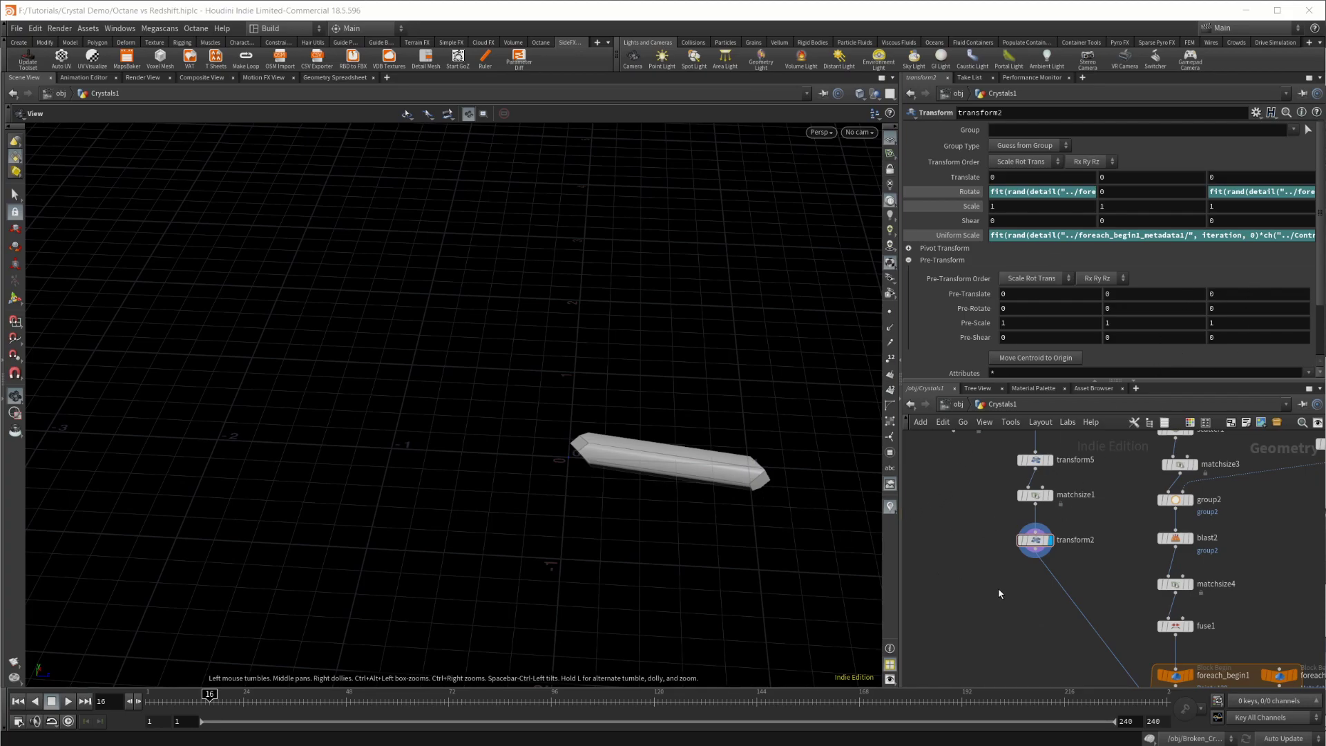
Reopen transform2's Uniform Scale expression, recheck the seed channel and output range, and close it unchanged.
middle_click_drag(998, 593, 946, 582)
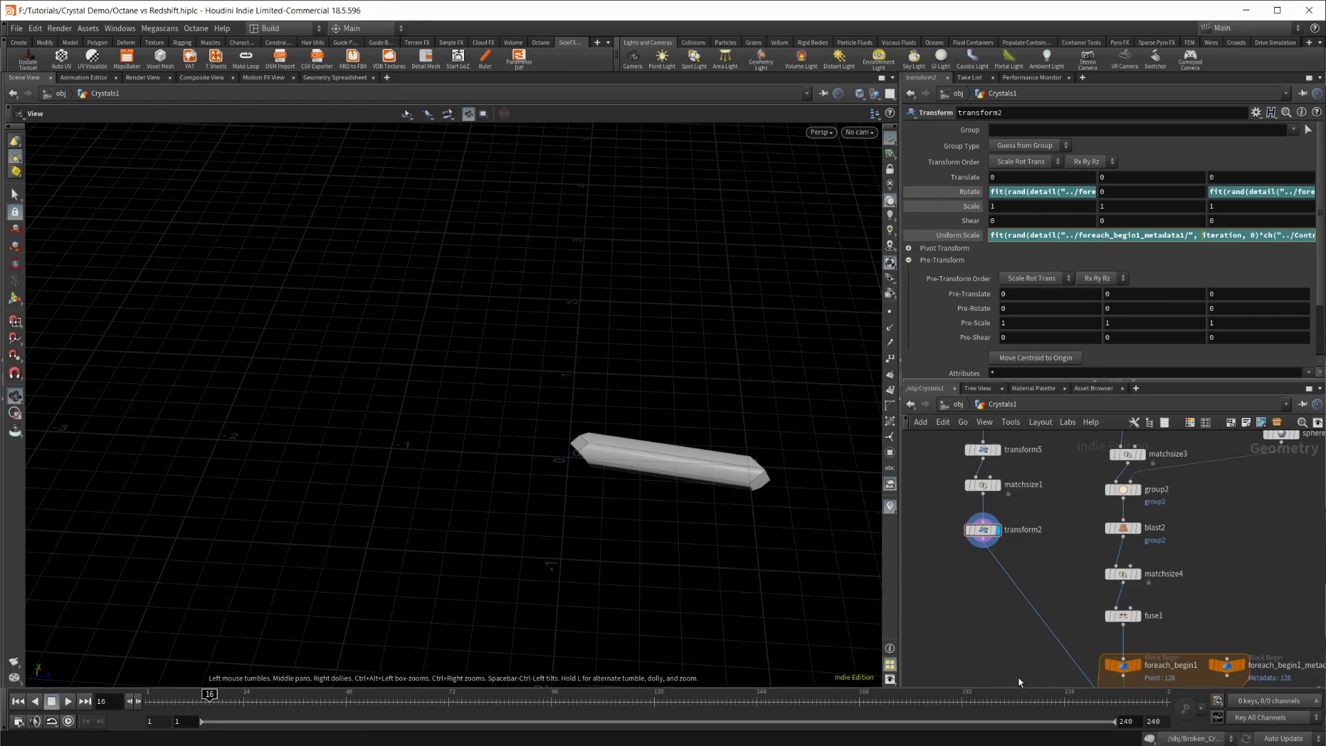
key("alt+e")
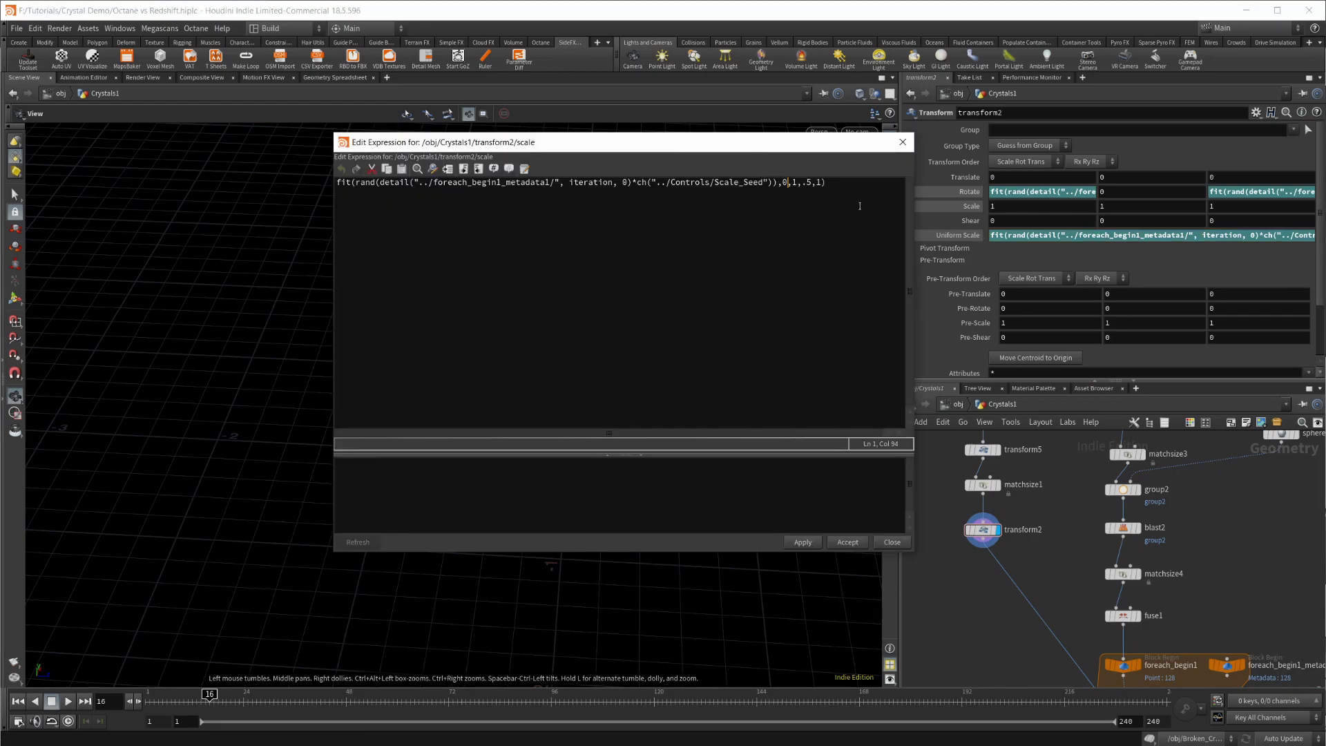
left_click_drag(811, 196, 716, 197)
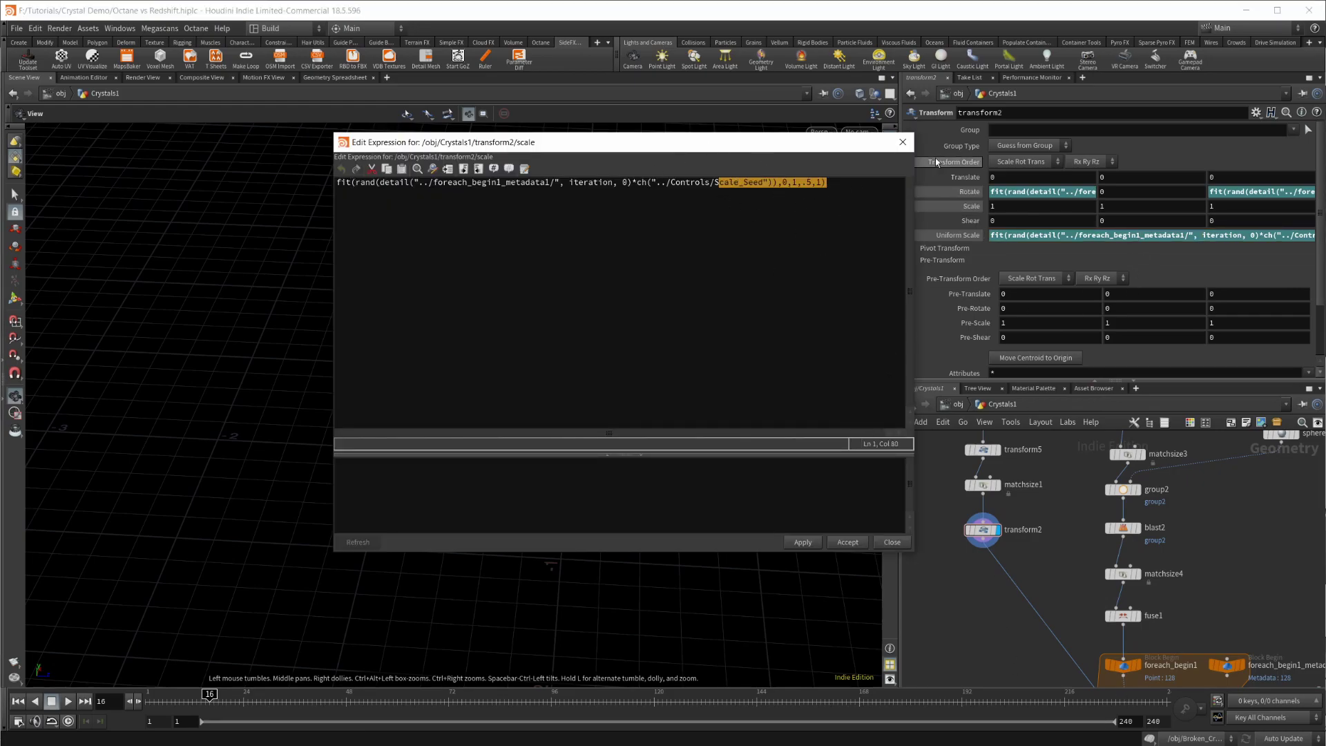
left_click(903, 142)
Select transform5 and view its Y scale expression, comparing its output range with transform2's, and close it unchanged.
middle_click_drag(1062, 622, 1082, 657)
left_click(1004, 485)
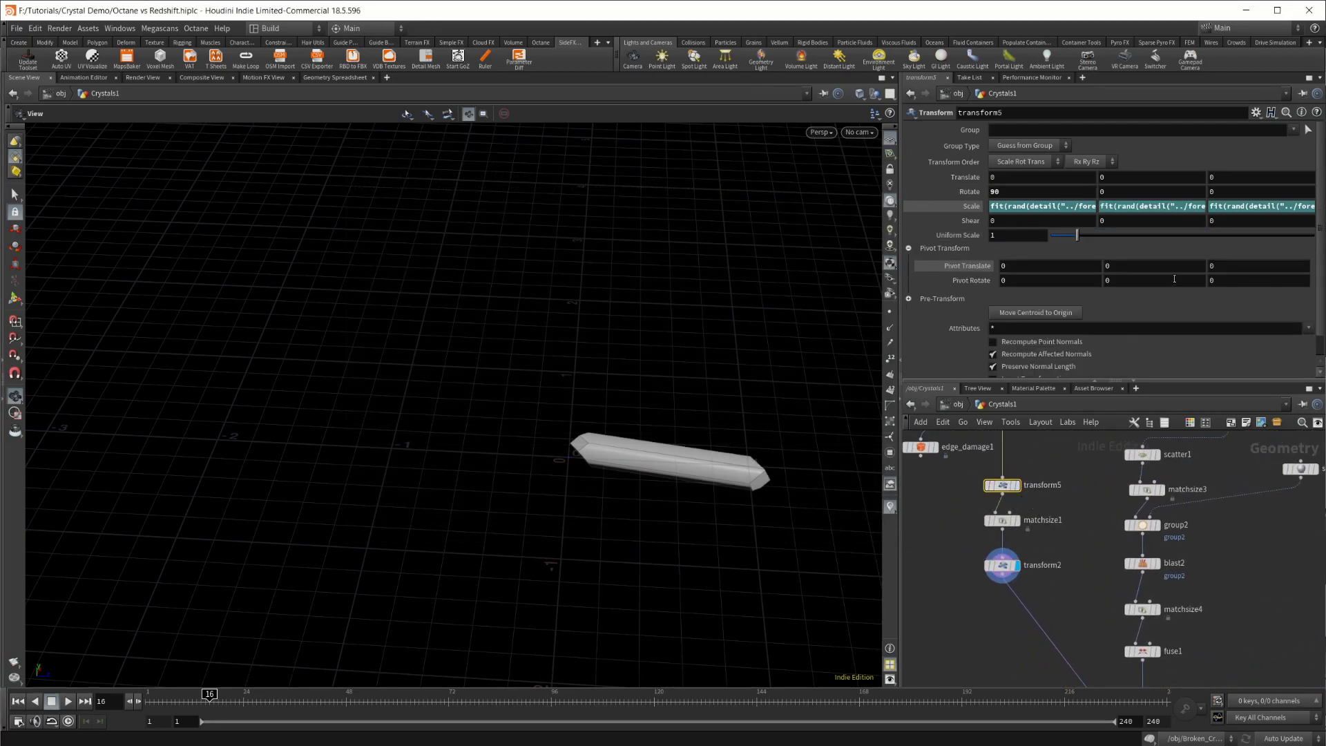
left_click(1153, 207)
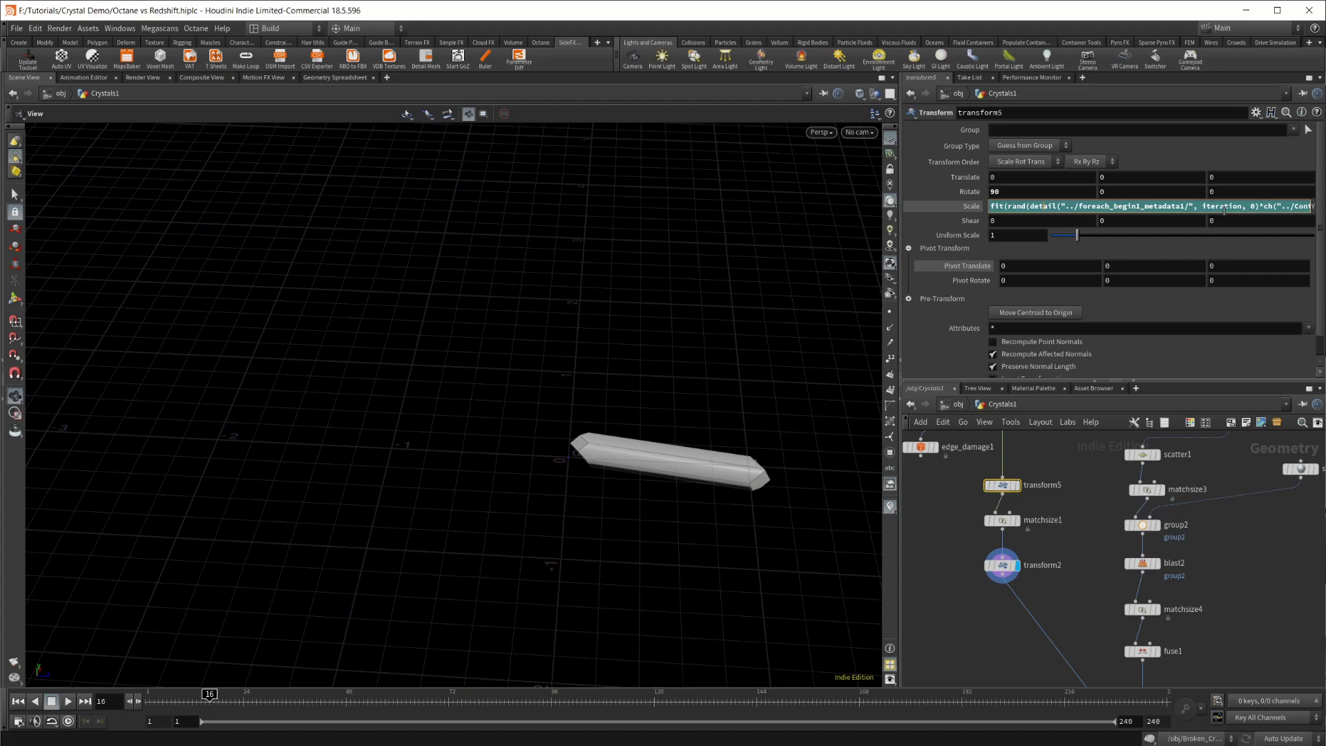
key("alt+e")
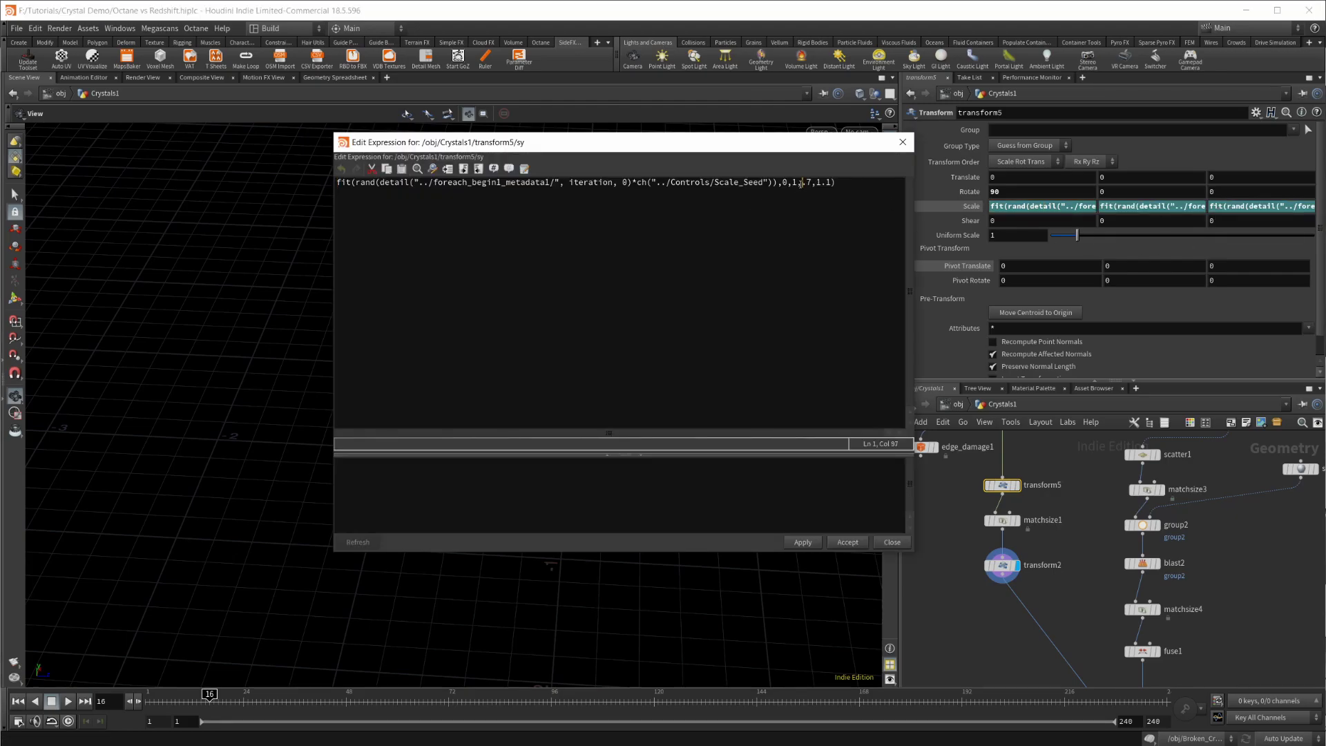
left_click_drag(801, 182, 836, 183)
left_click(903, 142)
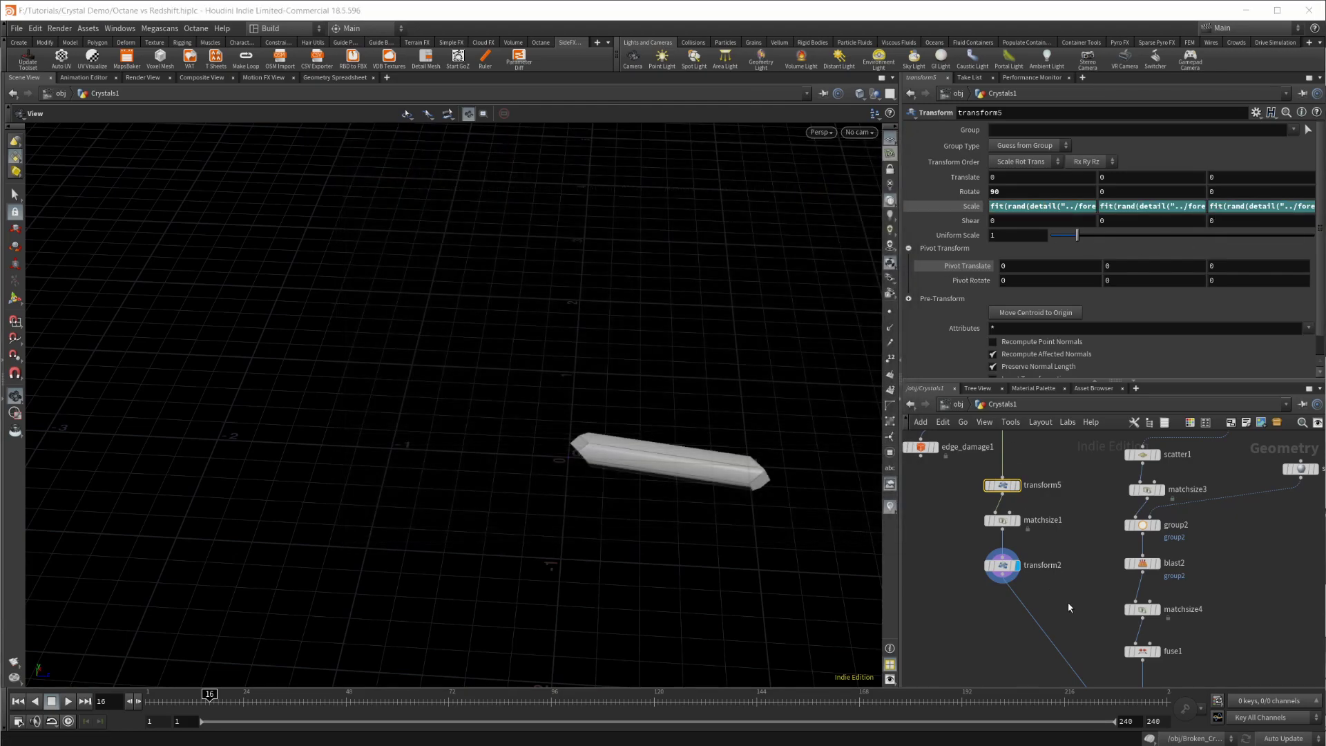
Locate the sphere branch at the start of the network, display sphere1 and examine the whole sphere.
middle_click_drag(1072, 601, 1011, 512)
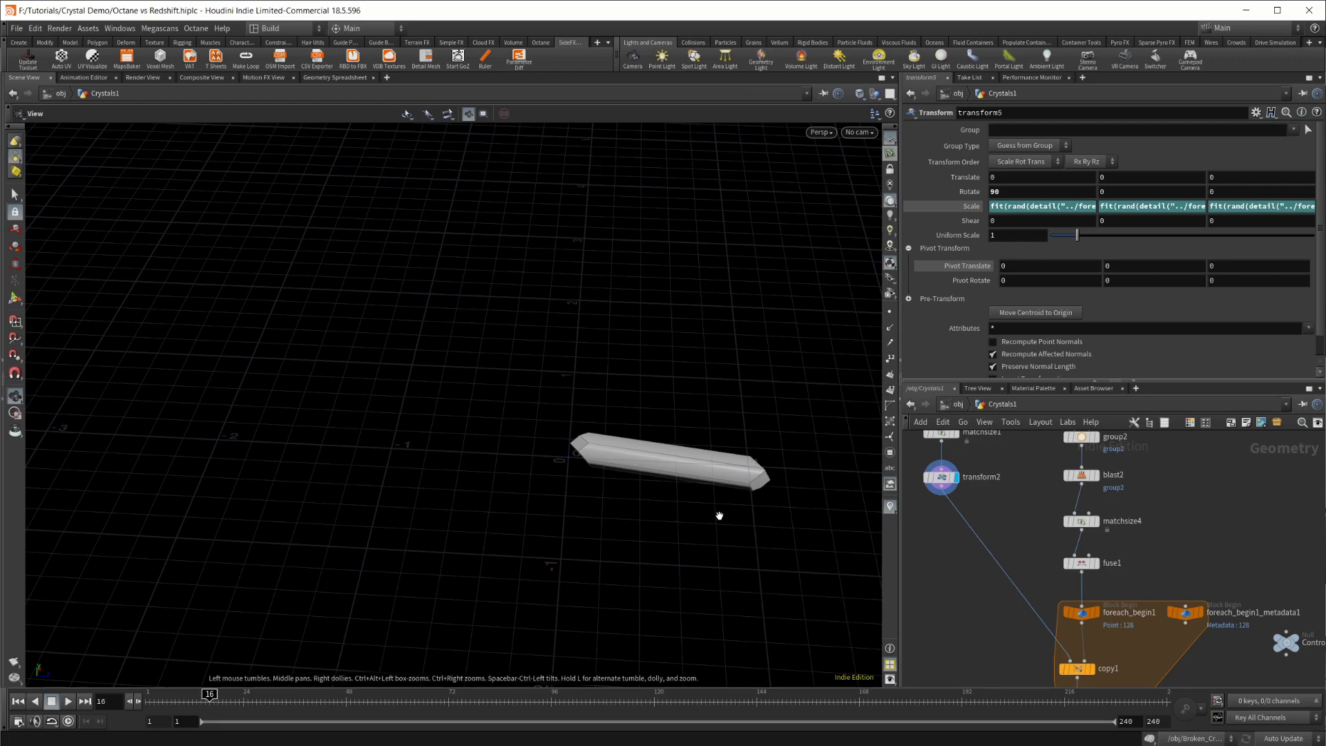
middle_click_drag(1029, 569, 1018, 545)
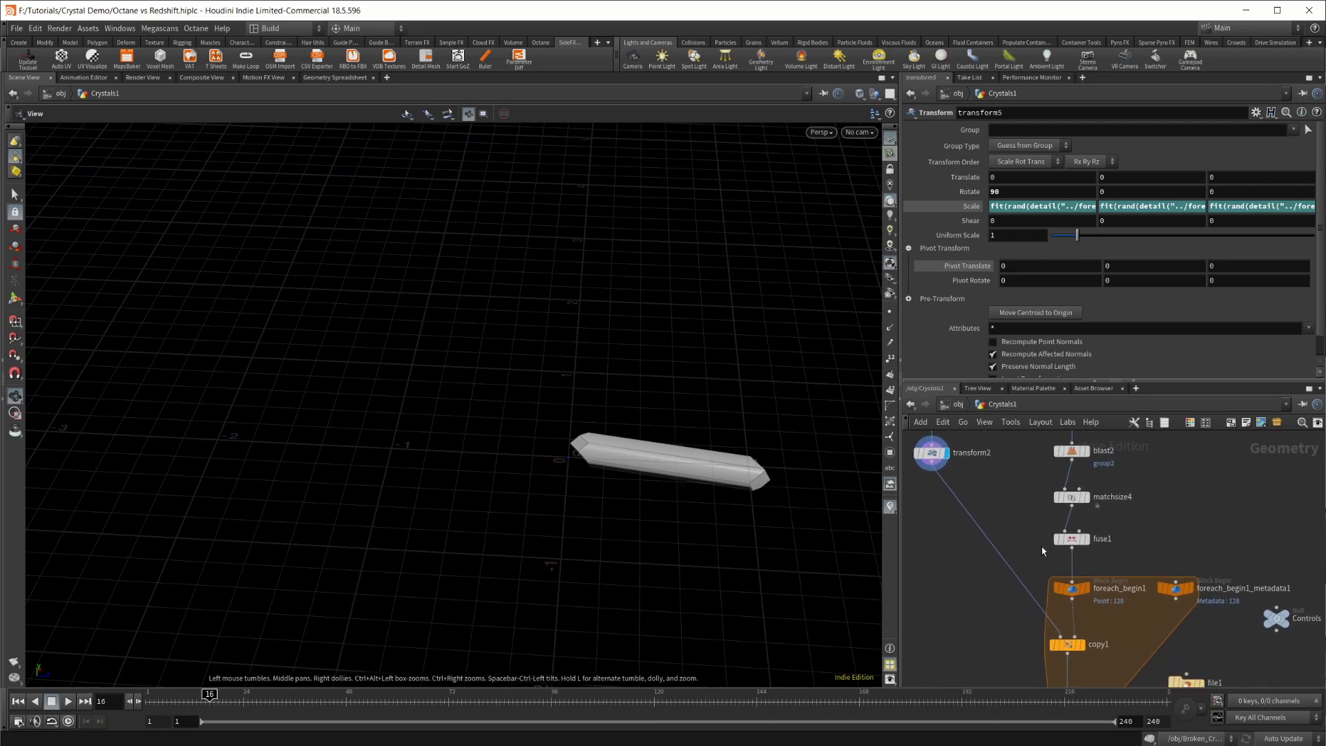
scroll(1040, 545, "down", 4)
middle_click_drag(1160, 474, 1153, 637)
scroll(1109, 574, "up", 3)
middle_click_drag(1083, 446, 1070, 512)
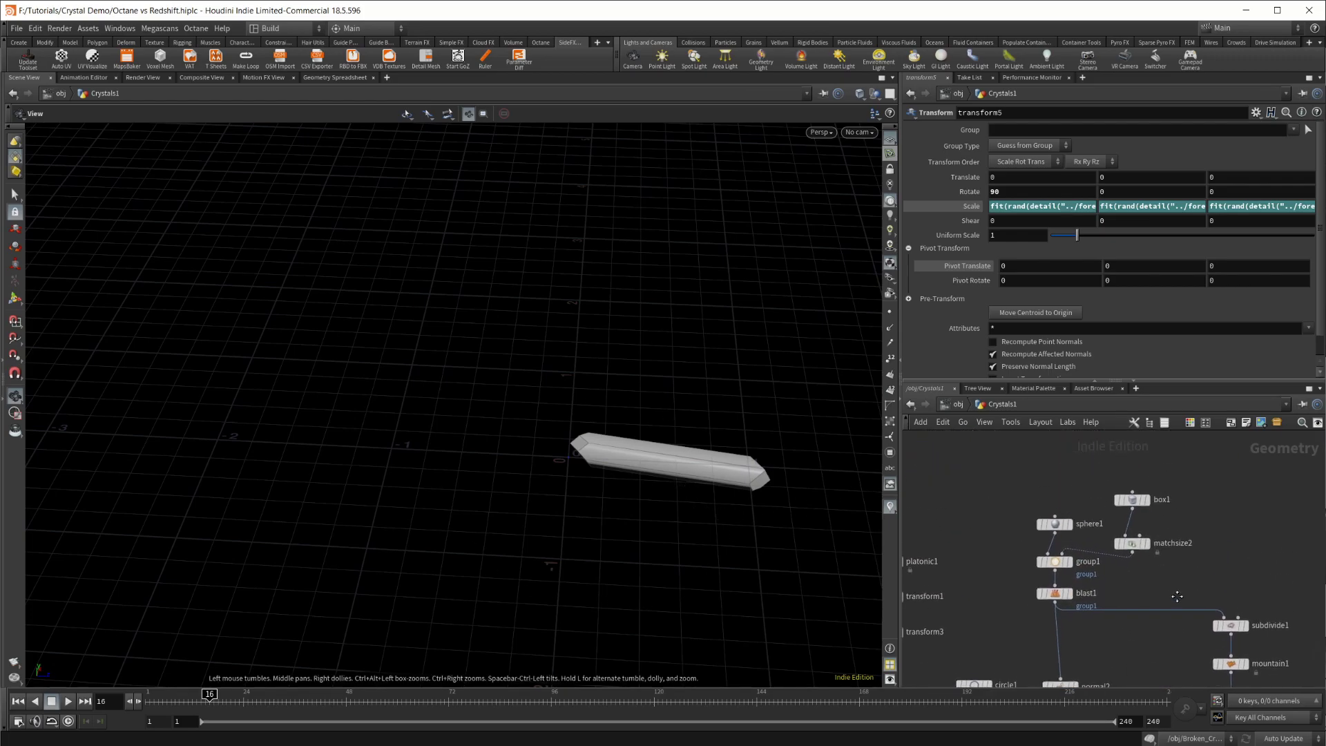
left_click(1071, 512)
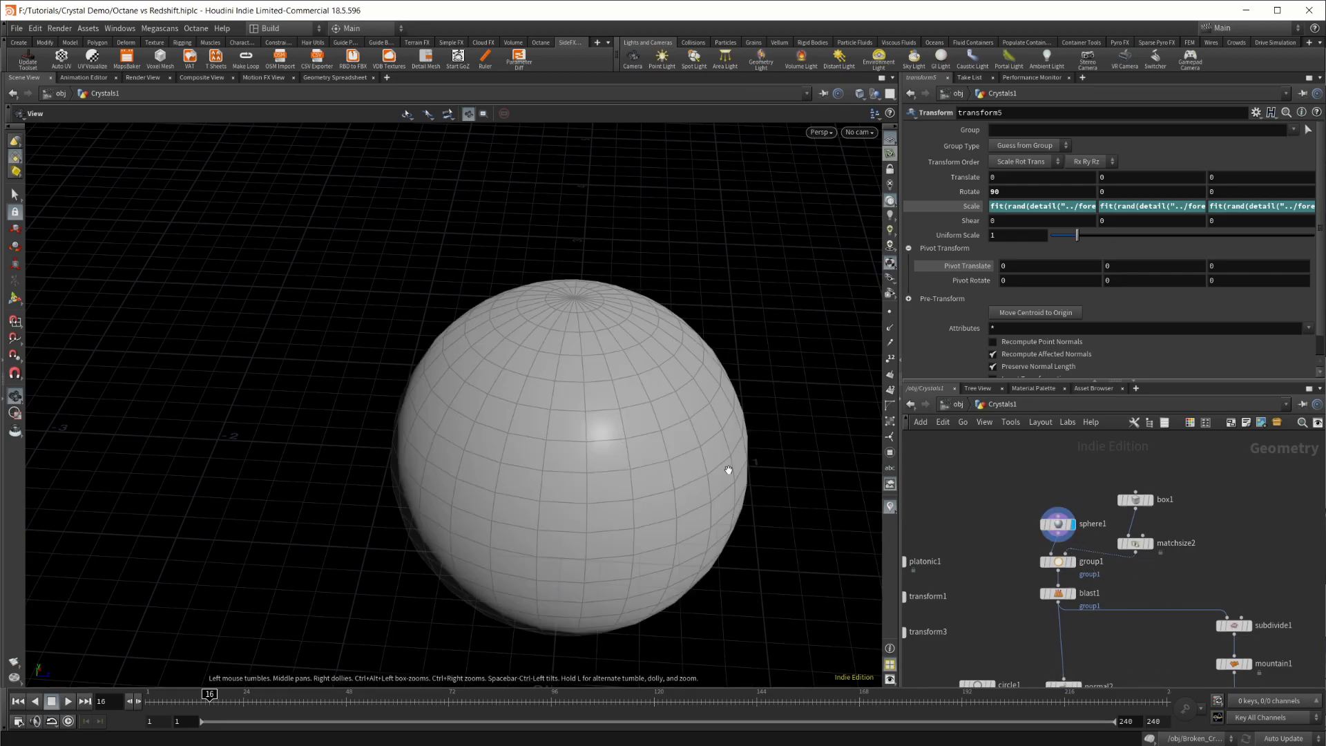
right_click_drag(744, 452, 636, 489)
left_click_drag(636, 489, 598, 498)
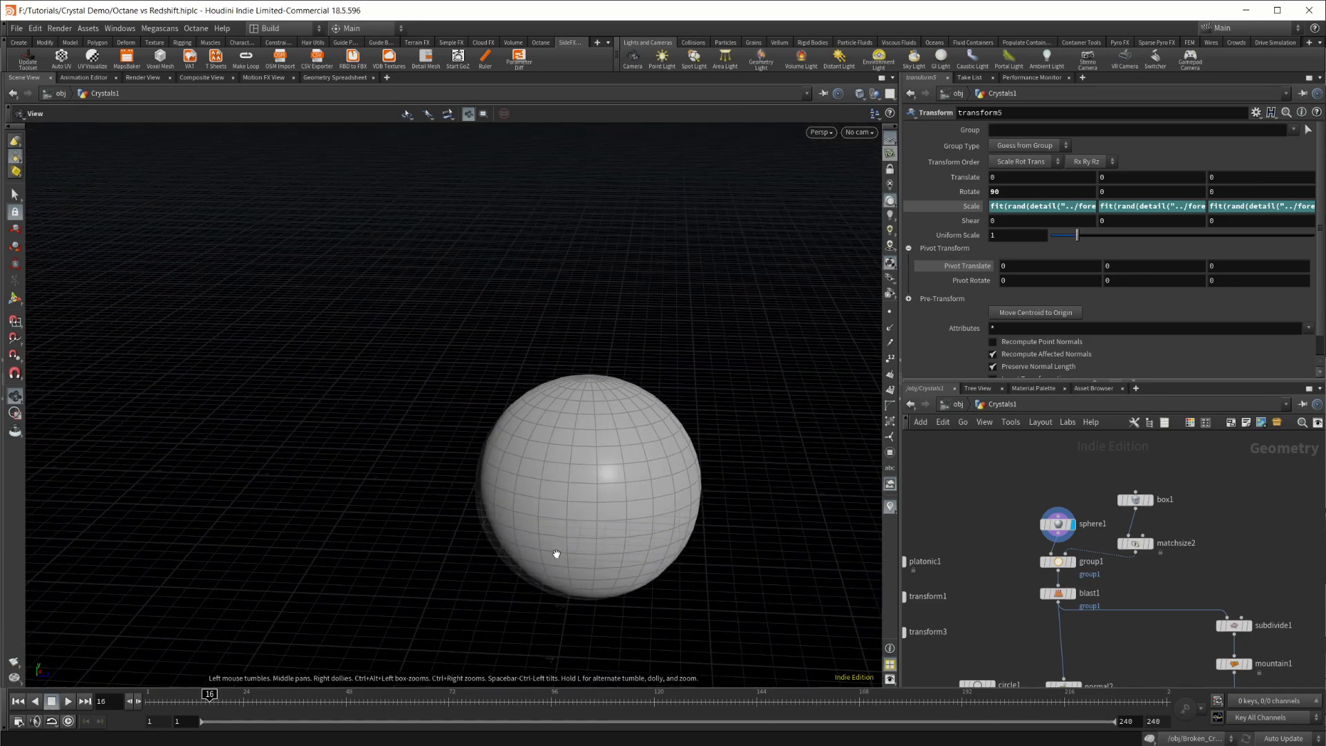
Display group1 to examine its bounding region on the sphere, and display box1 to examine the bounding box from the side.
middle_click_drag(1175, 627, 1165, 612)
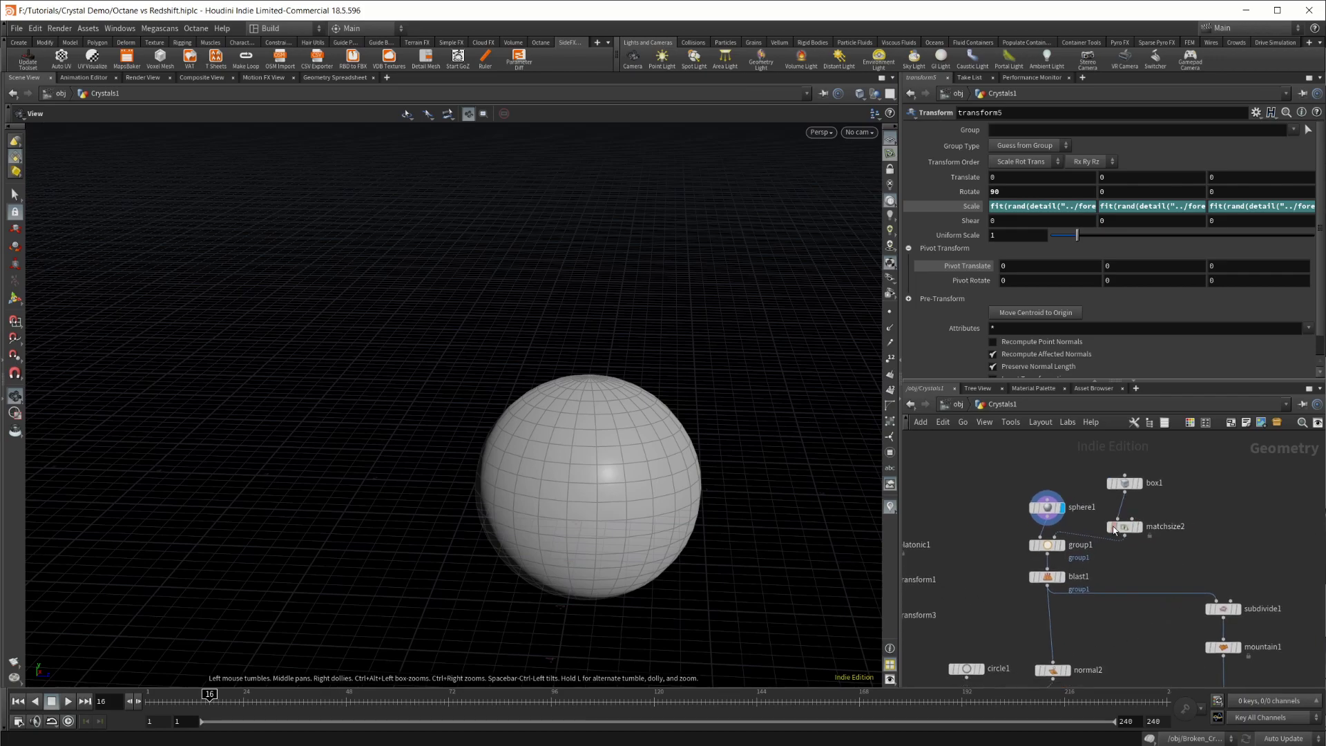
left_click(1046, 545)
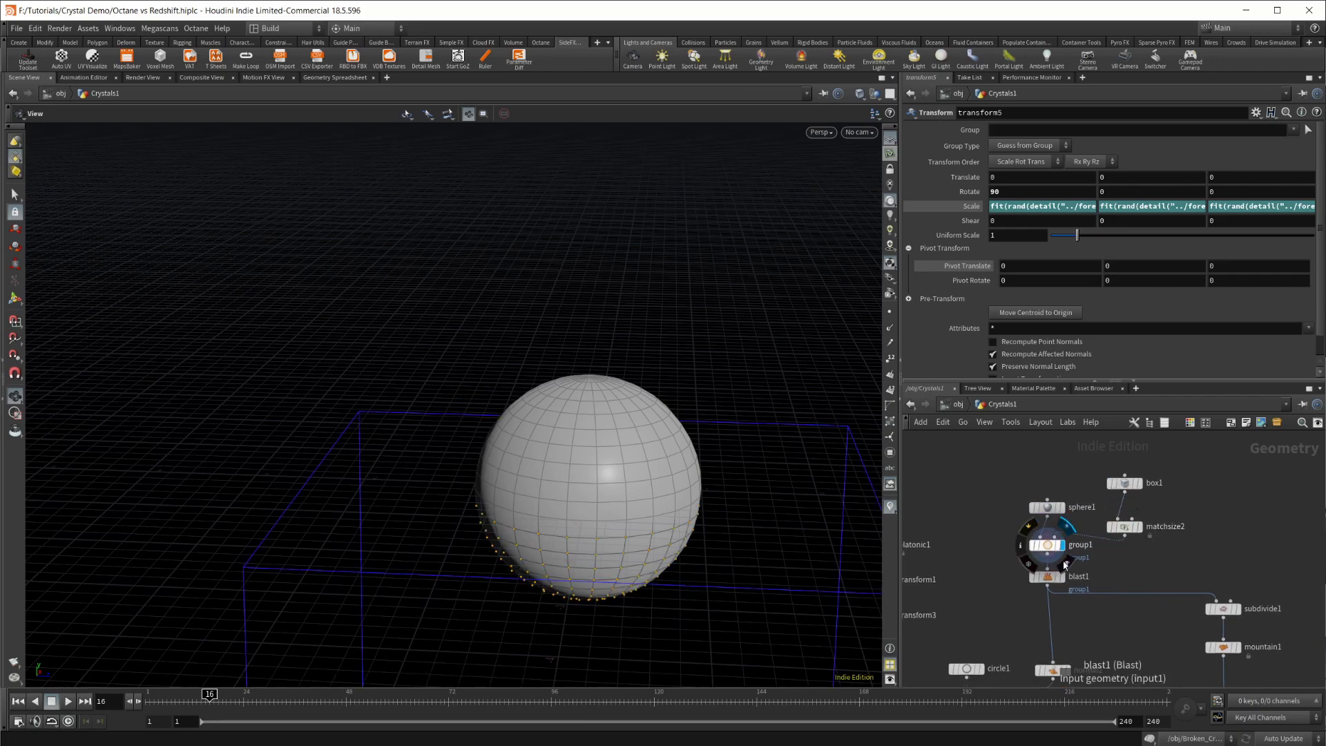
left_click(1128, 483)
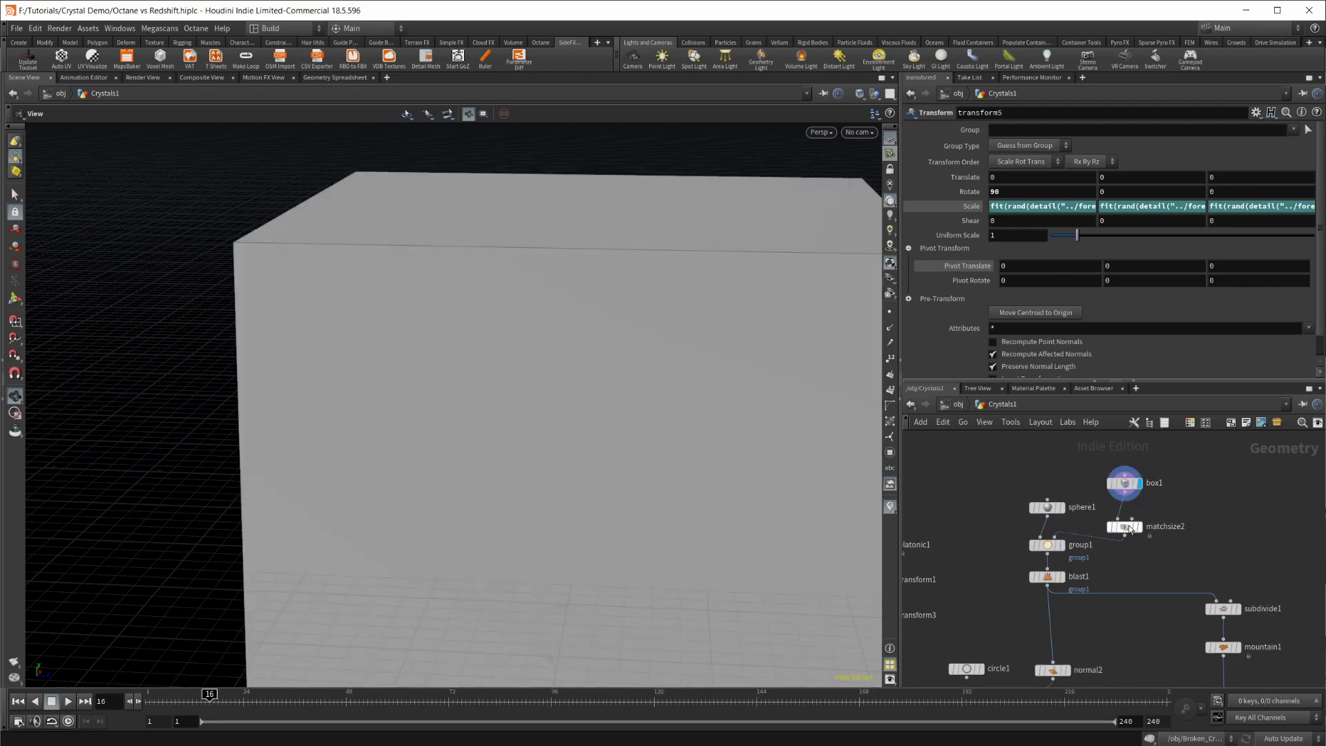
left_click_drag(737, 477, 670, 442)
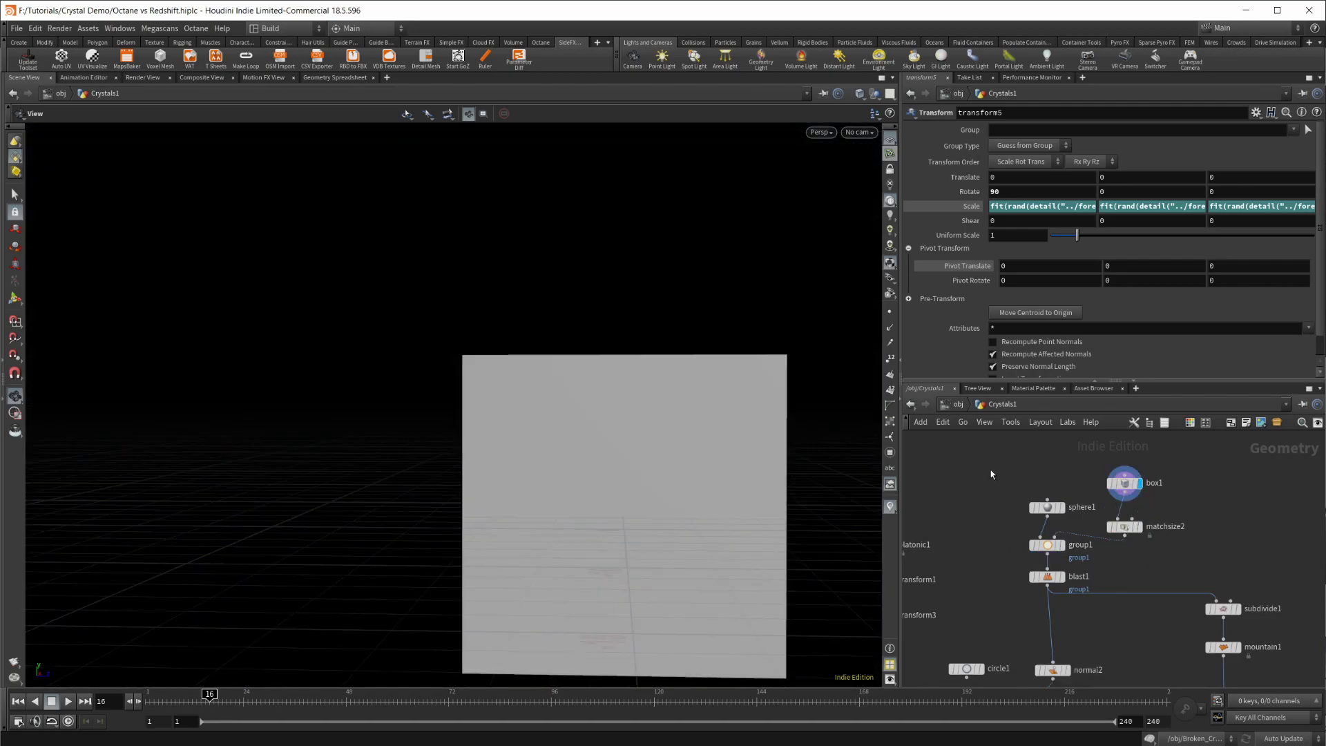
mouse_move(1051, 548)
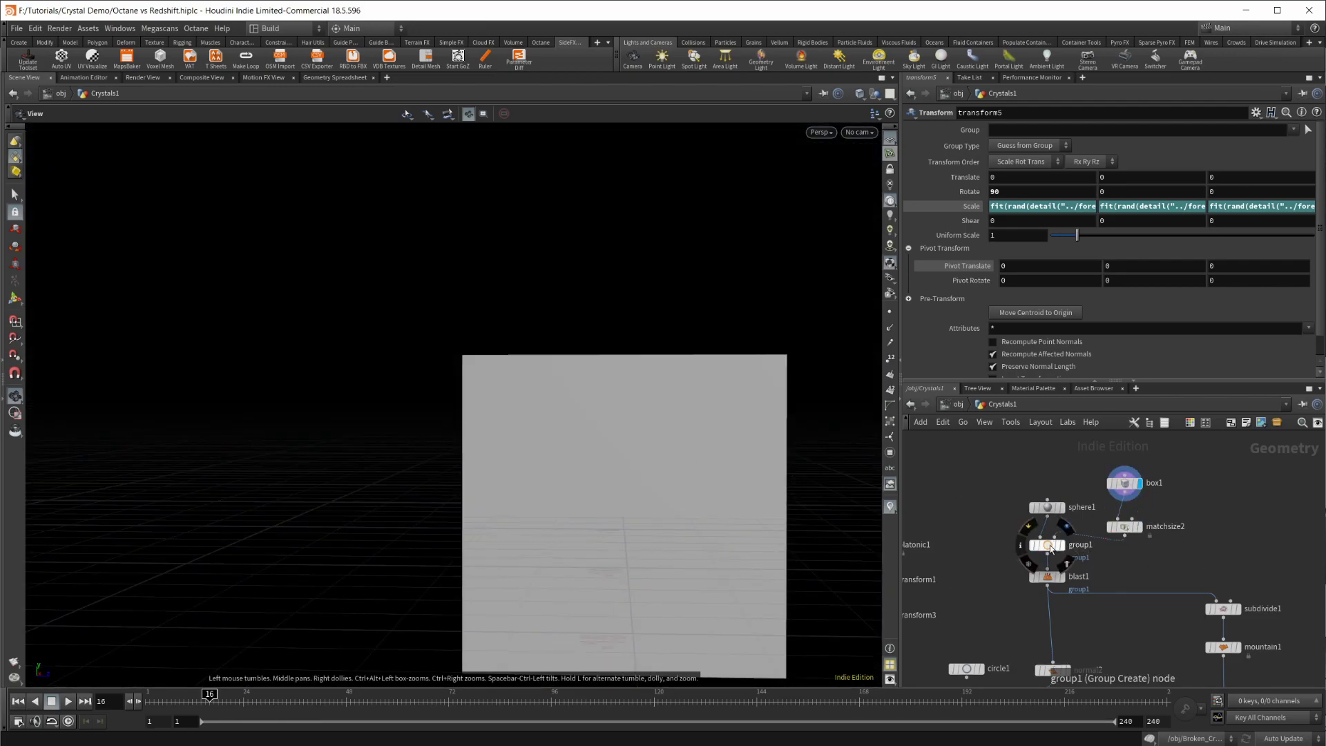
left_click_drag(663, 521, 574, 577)
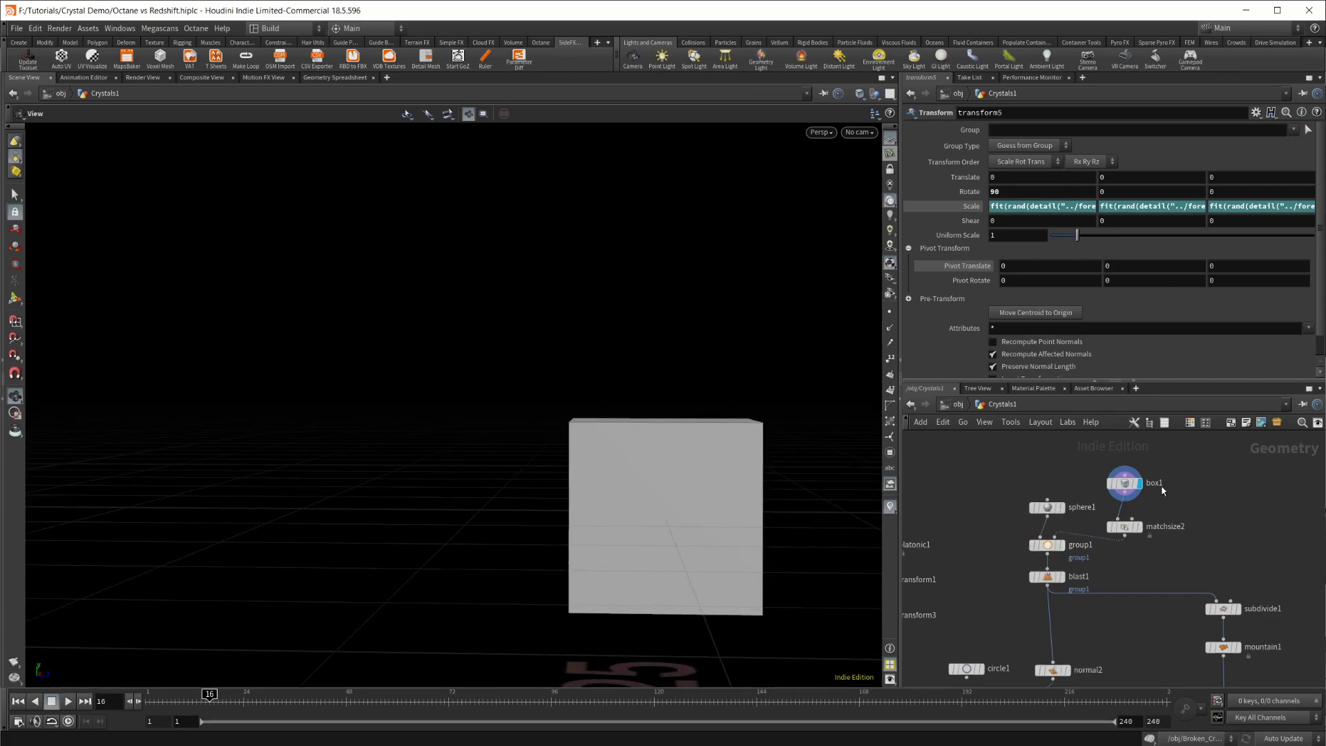
Display group1 again and select matchsize2 to examine how its Match Size settings align the bounding box with the sphere.
left_click(1061, 545)
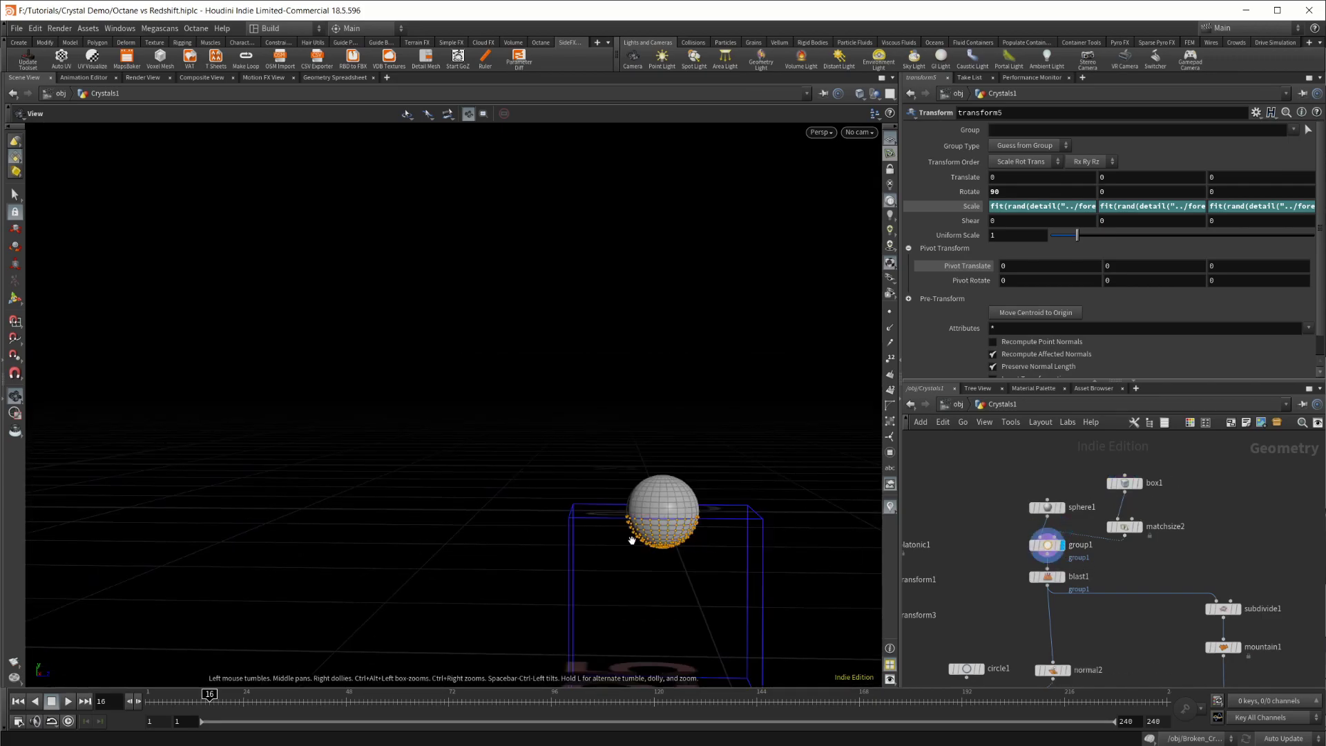
right_click_drag(694, 558, 822, 563)
middle_click_drag(823, 562, 795, 555)
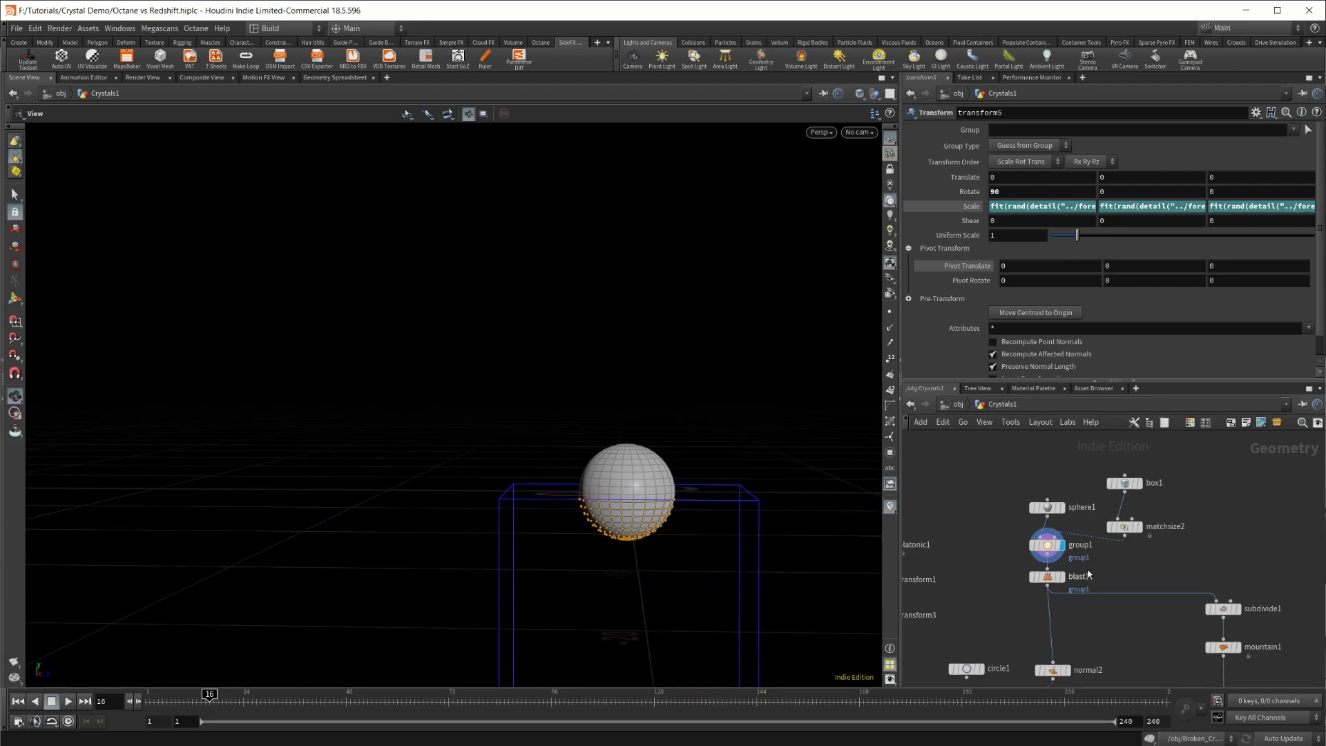
left_click(1124, 527)
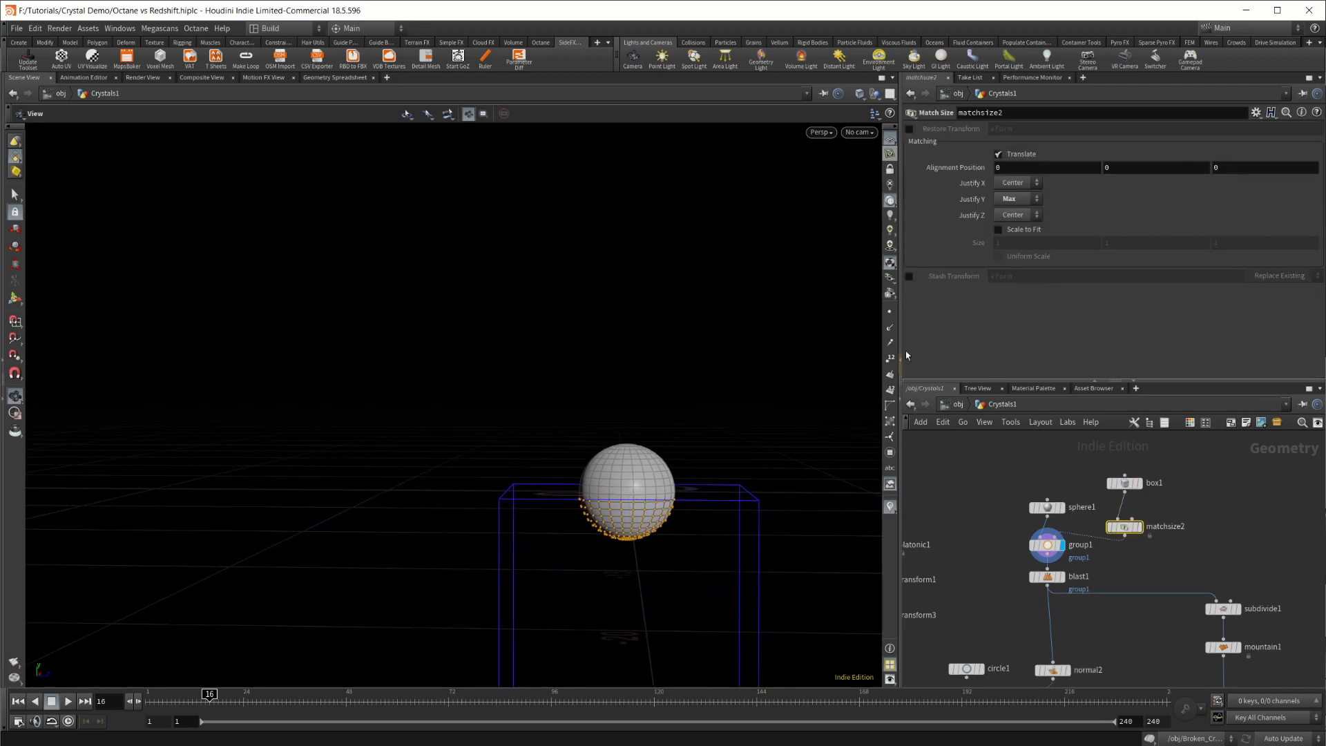
scroll(987, 572, "up", 3)
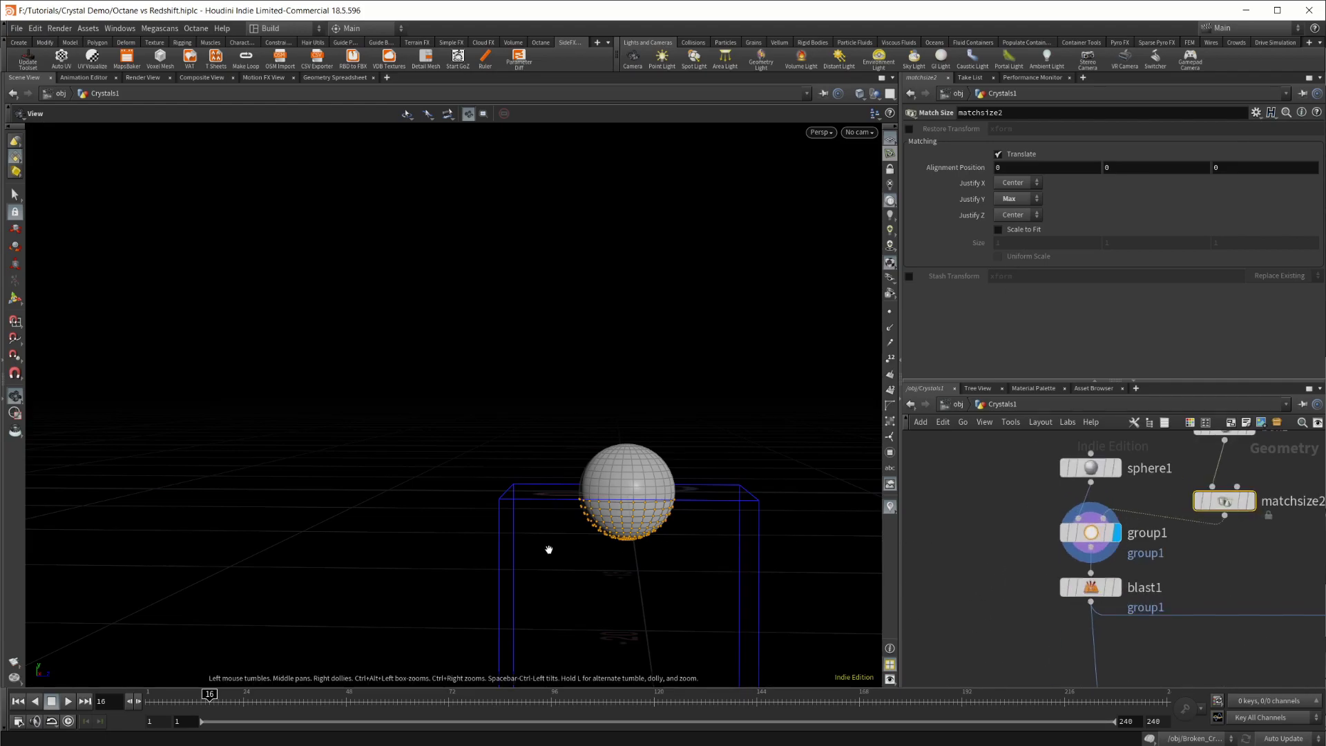
left_click_drag(548, 547, 529, 587)
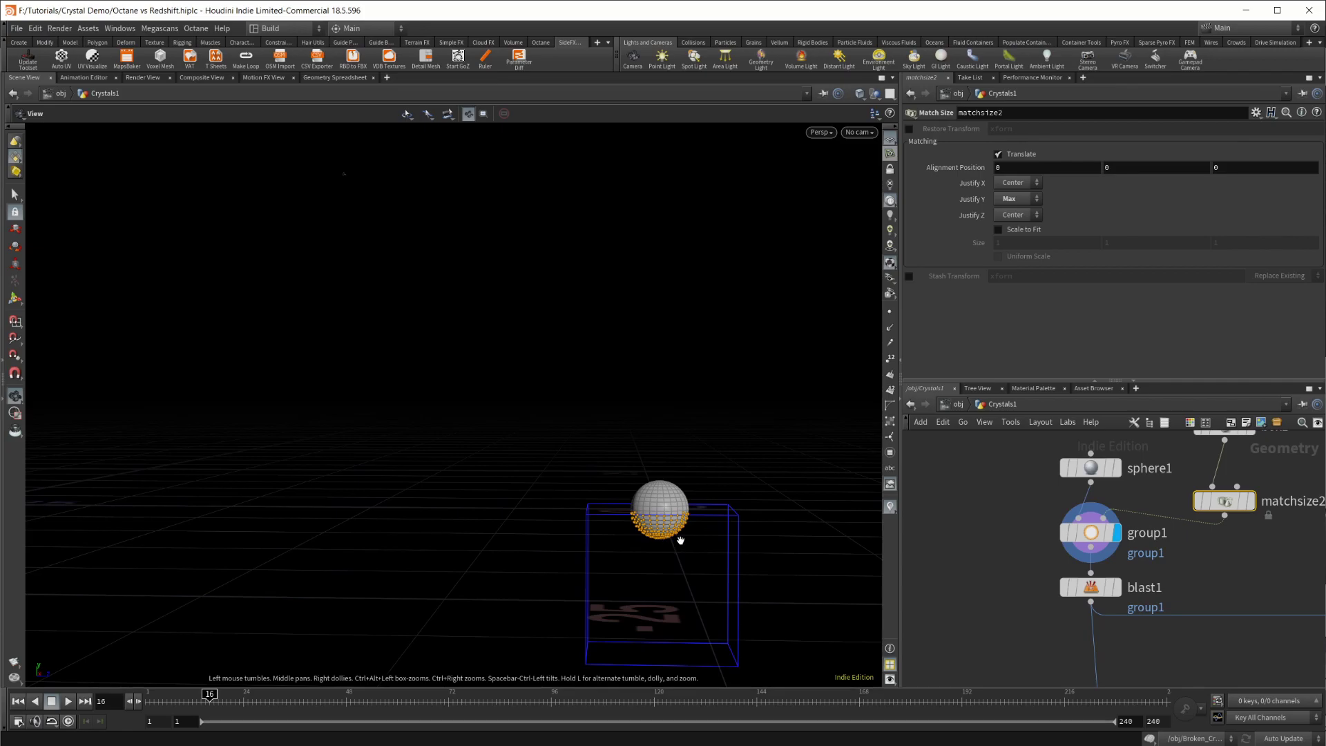
scroll(680, 540, "up", 2)
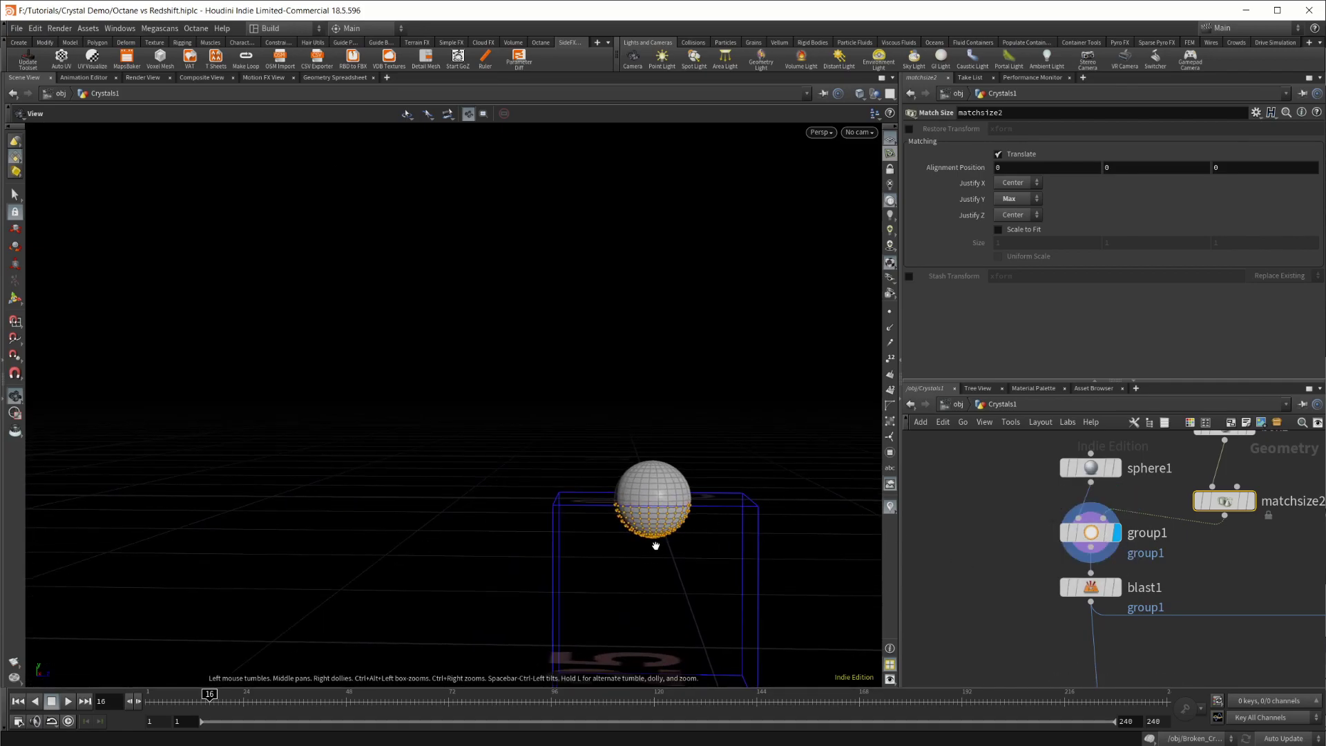
Select group1 and review the available Bounding Type options, closing the list without changing the choice.
left_click(1089, 533)
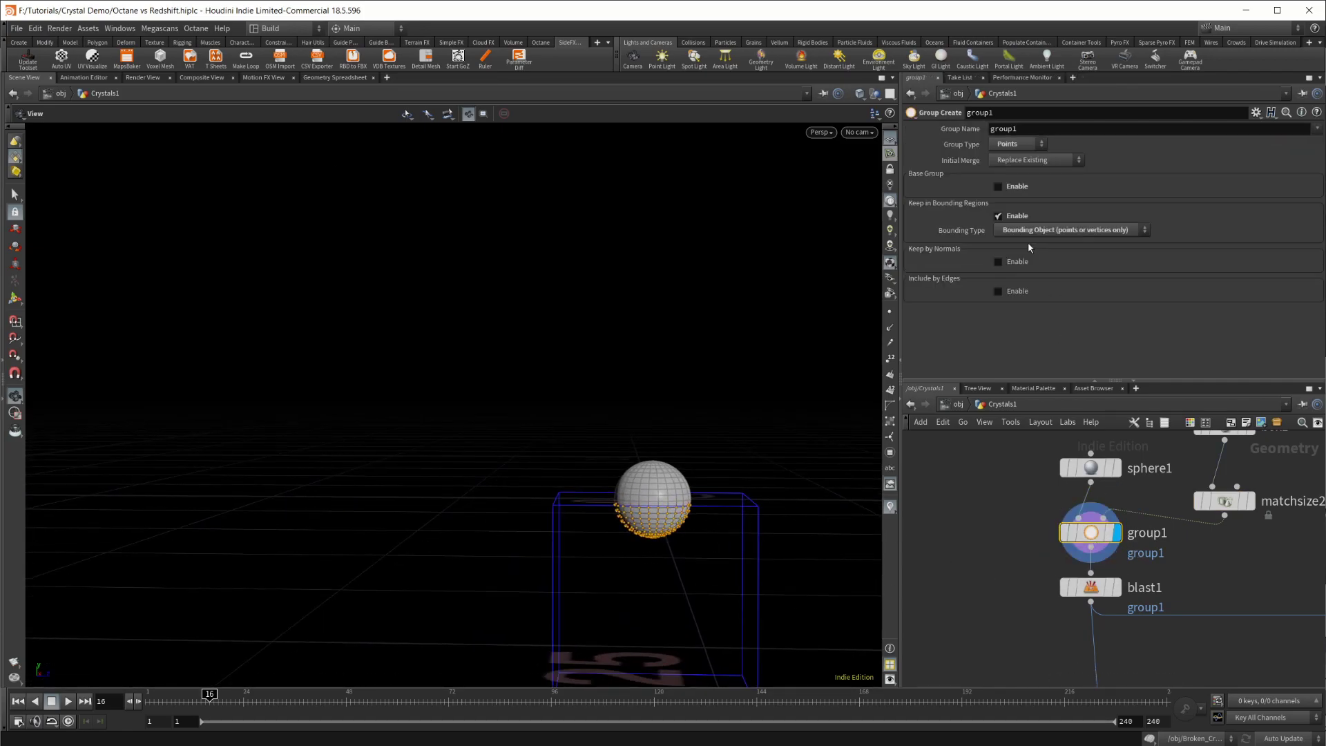
left_click(1092, 232)
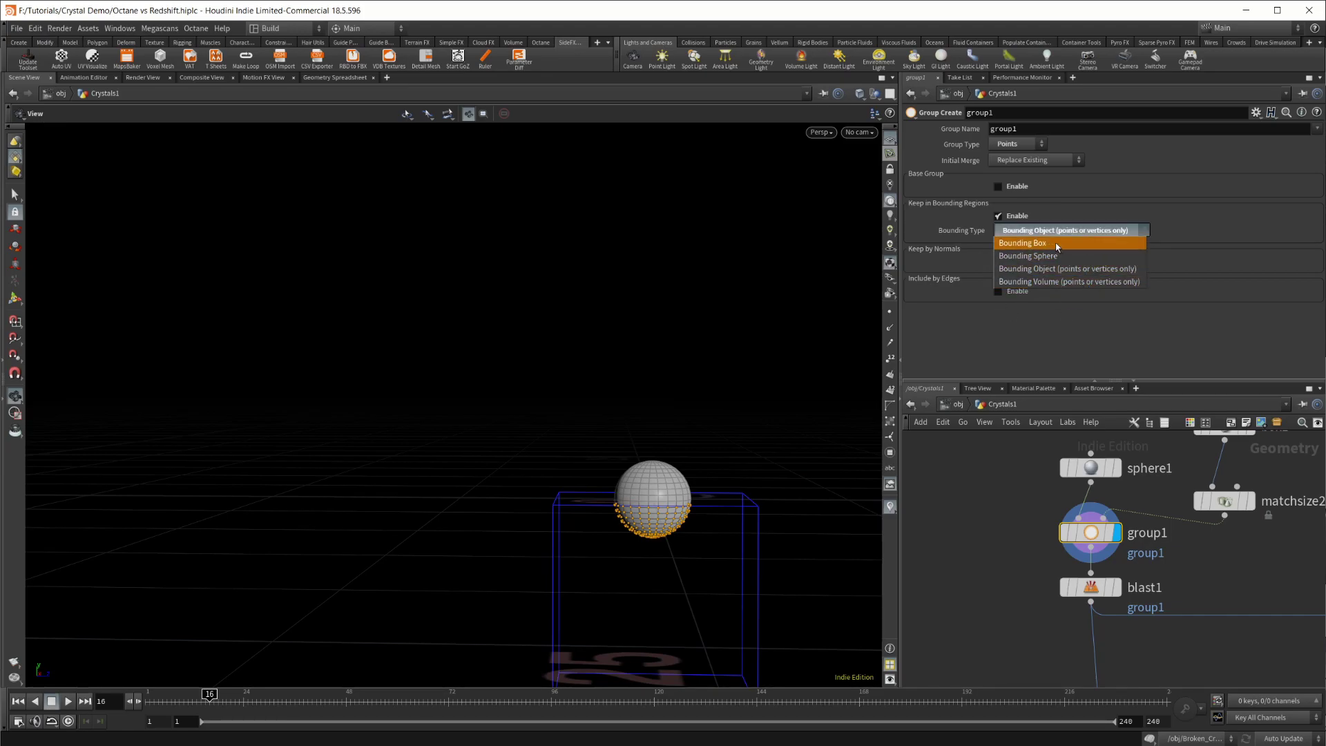
left_click(959, 343)
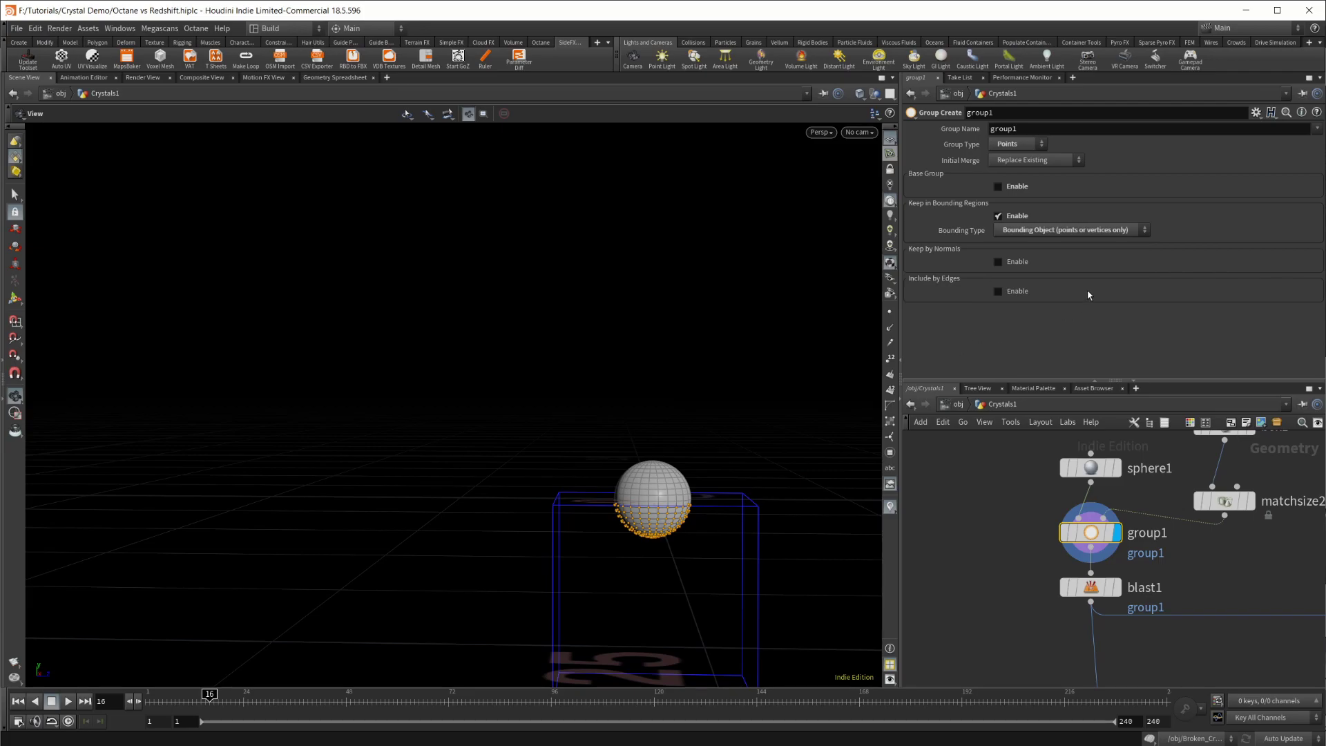
Select and display blast1, and examine the remaining half of the sphere from several angles.
middle_click_drag(1229, 566, 1193, 509)
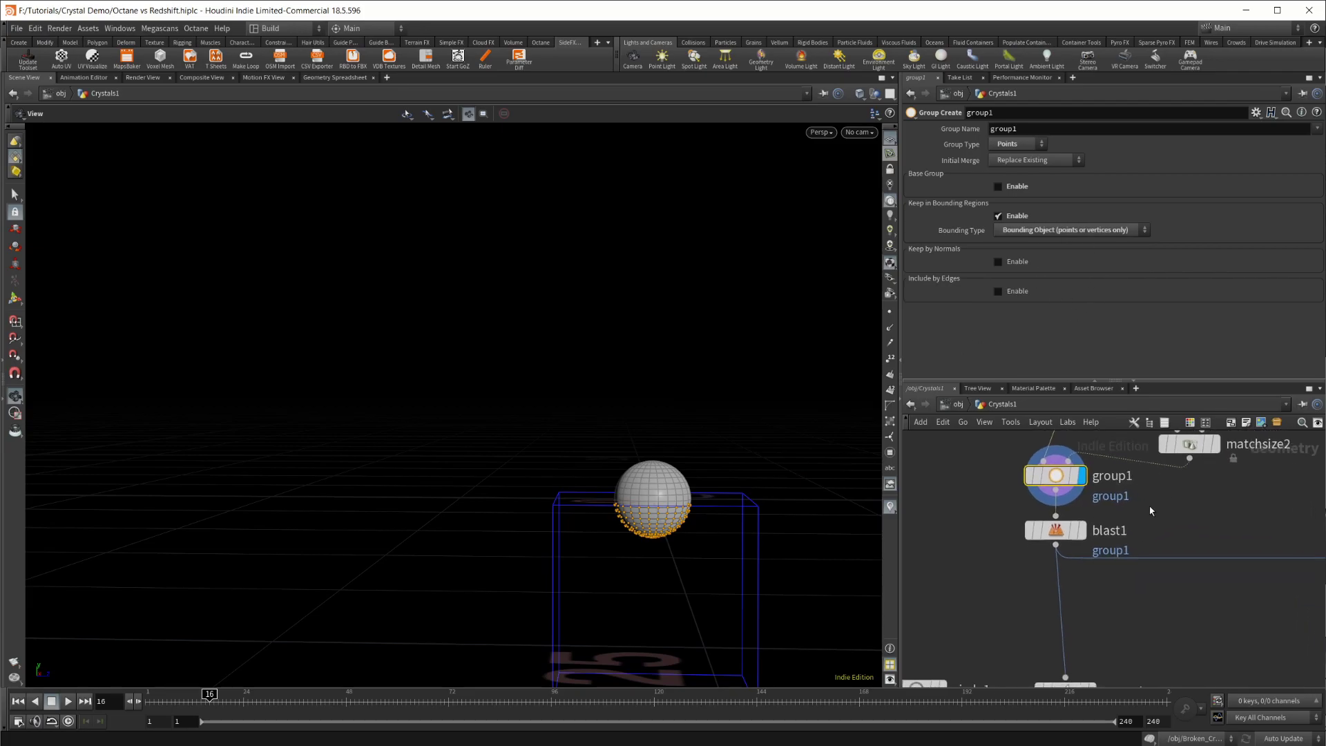
left_click(1057, 529)
left_click(1081, 530)
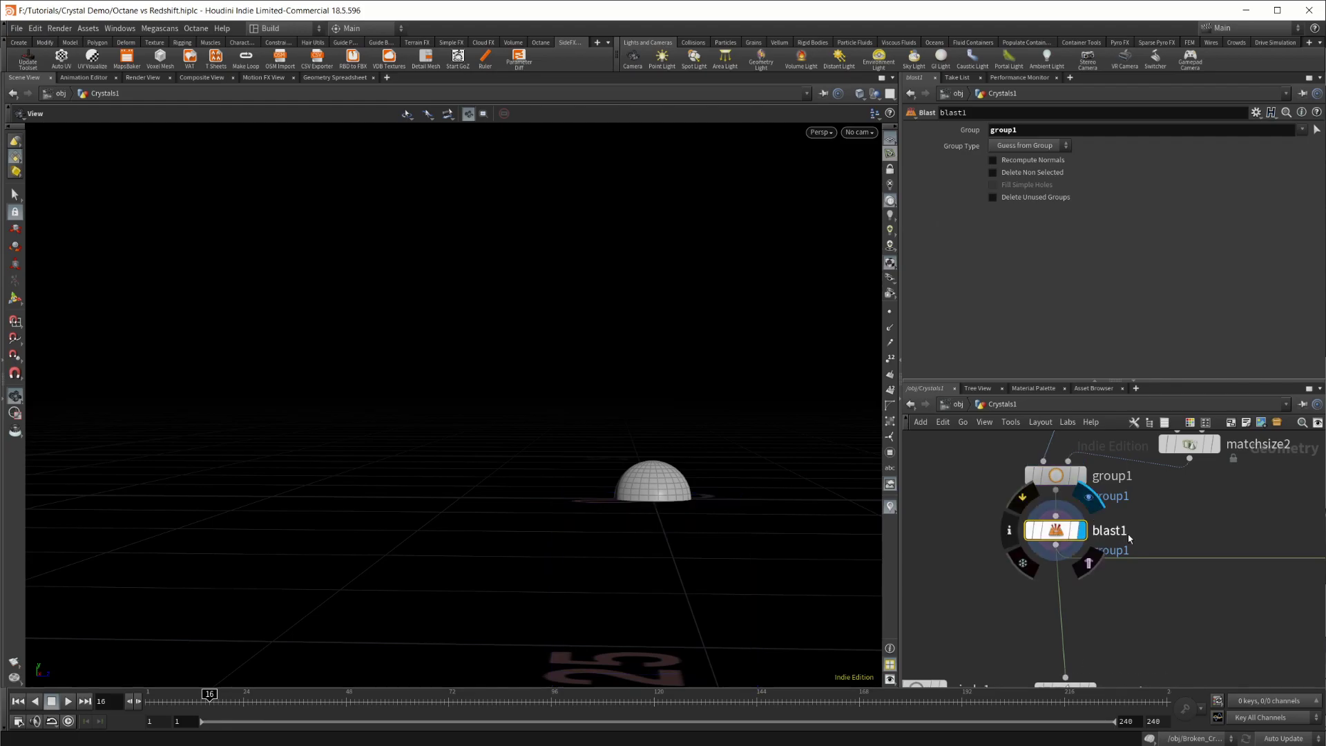
left_click_drag(677, 507, 652, 578)
right_click_drag(652, 578, 861, 521)
left_click_drag(616, 556, 563, 564)
left_click_drag(659, 539, 694, 570)
Display normal2 and turn on the point normals display in the viewport.
scroll(1140, 598, "down", 3)
middle_click_drag(1158, 610, 1202, 505)
scroll(1223, 501, "up", 2)
mouse_move(1111, 539)
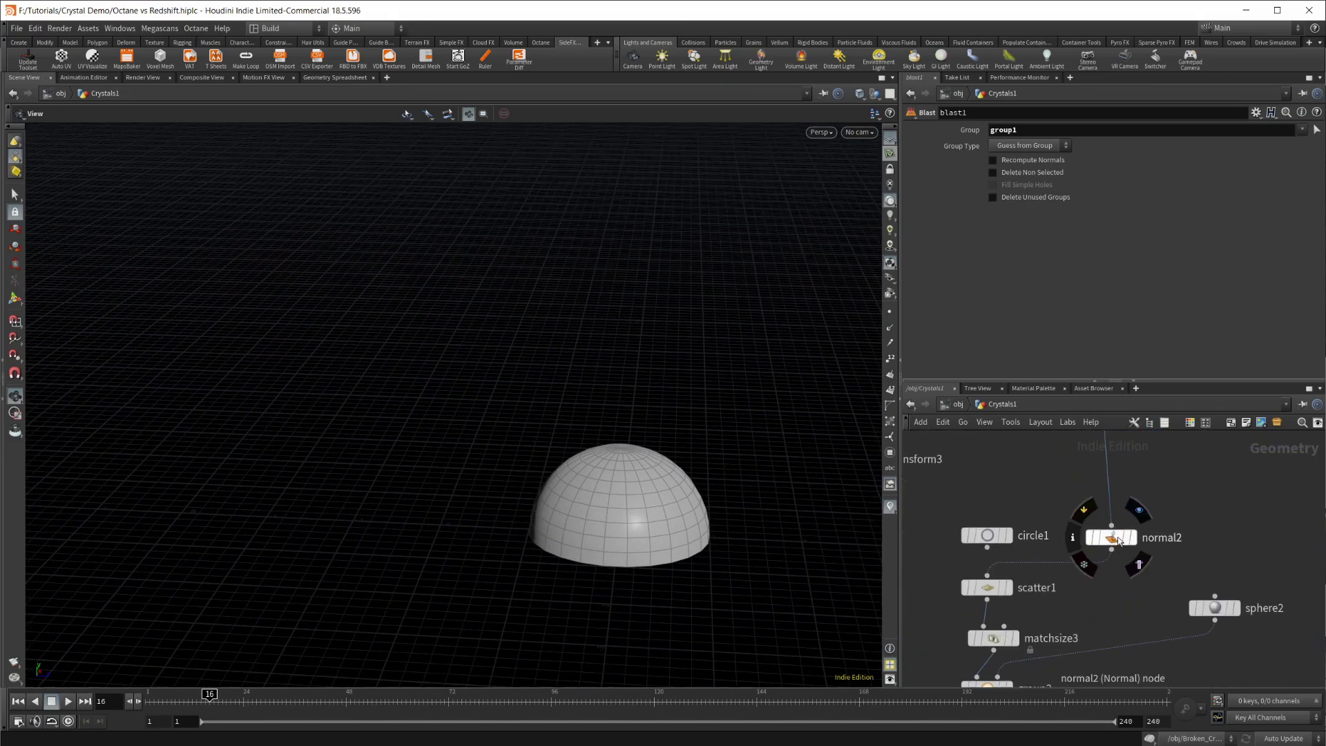
left_click(1140, 512)
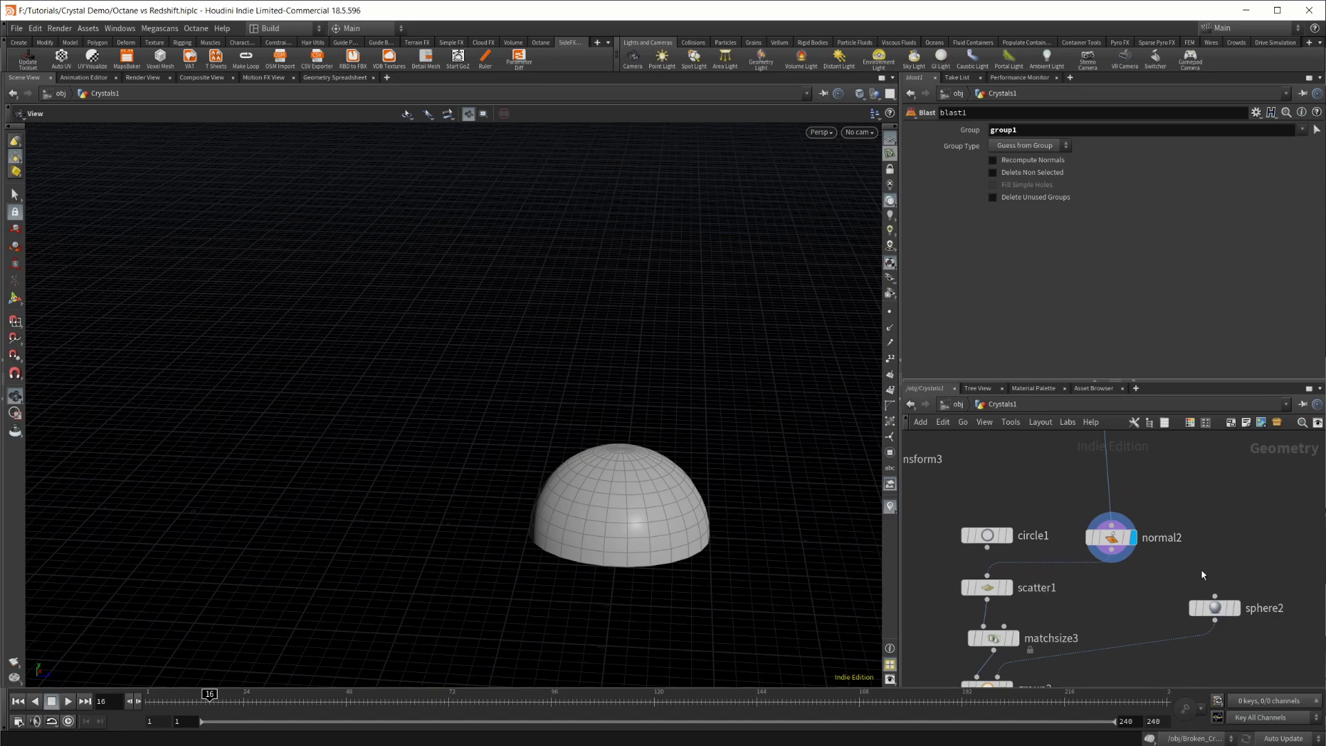
left_click(890, 327)
Display scatter1 and review its Force Total Count and relax settings, comparing the scattered points with normals hidden and shown.
middle_click_drag(1167, 539, 1250, 494)
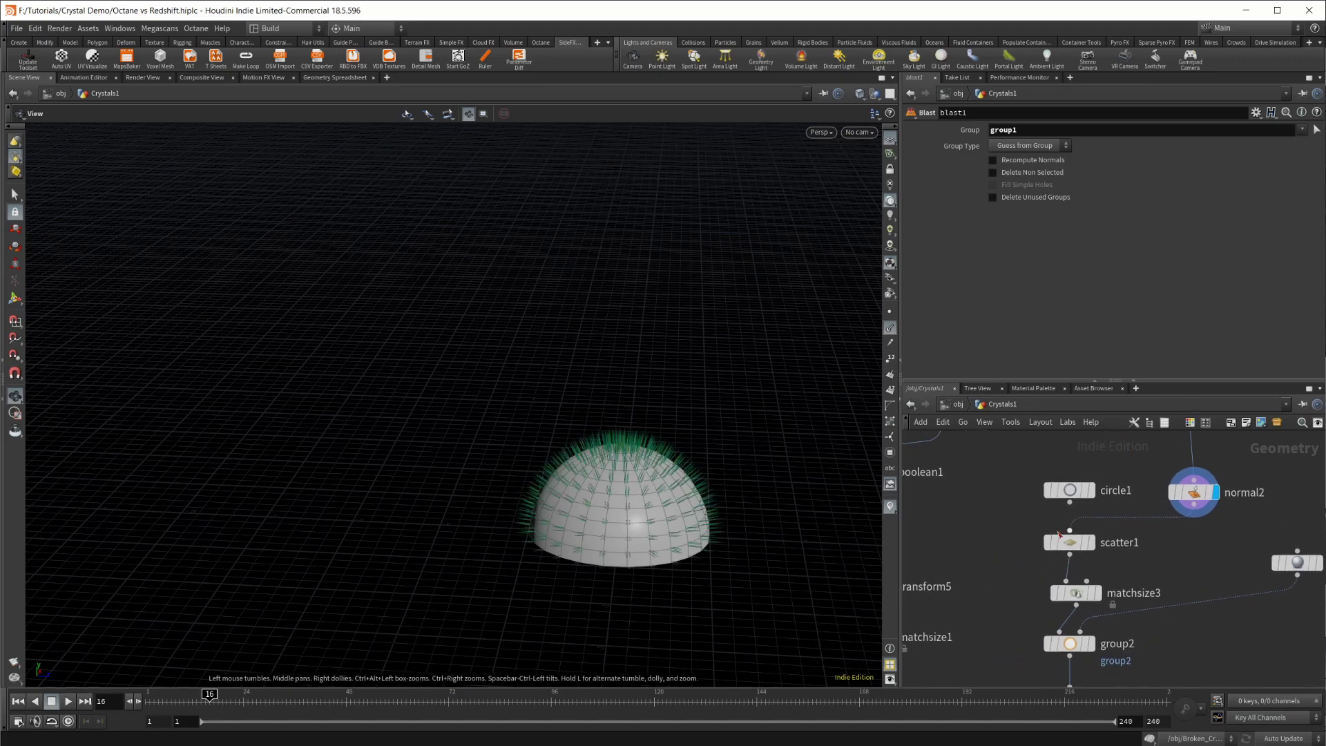
left_click(1094, 518)
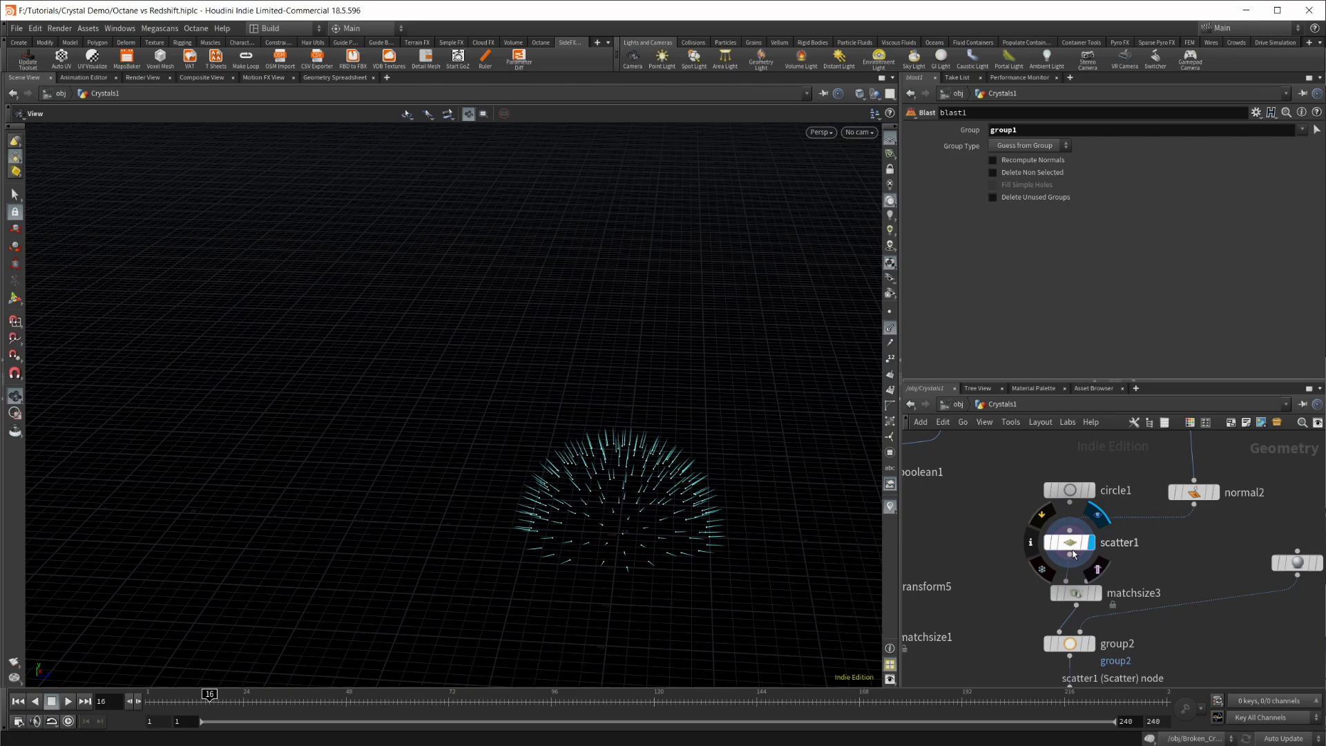
left_click(1073, 546)
scroll(1105, 290, "down", 1)
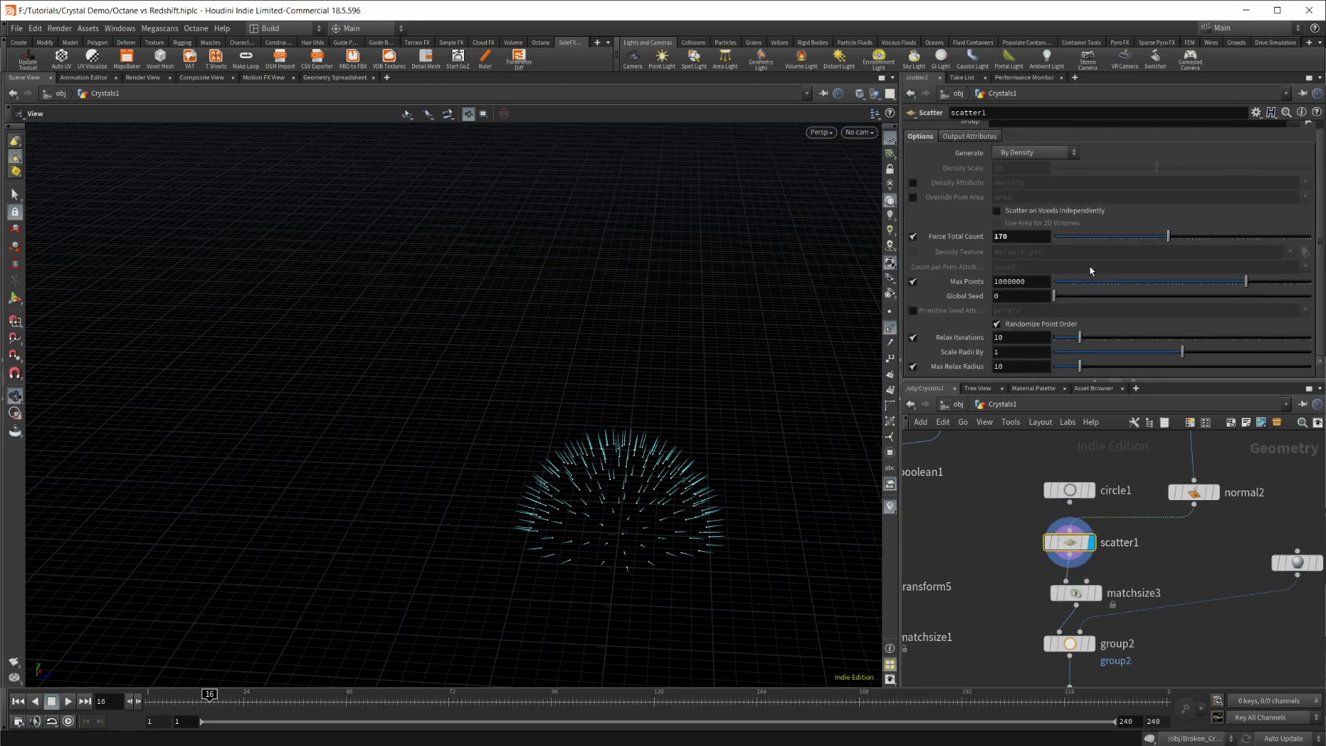
left_click(891, 329)
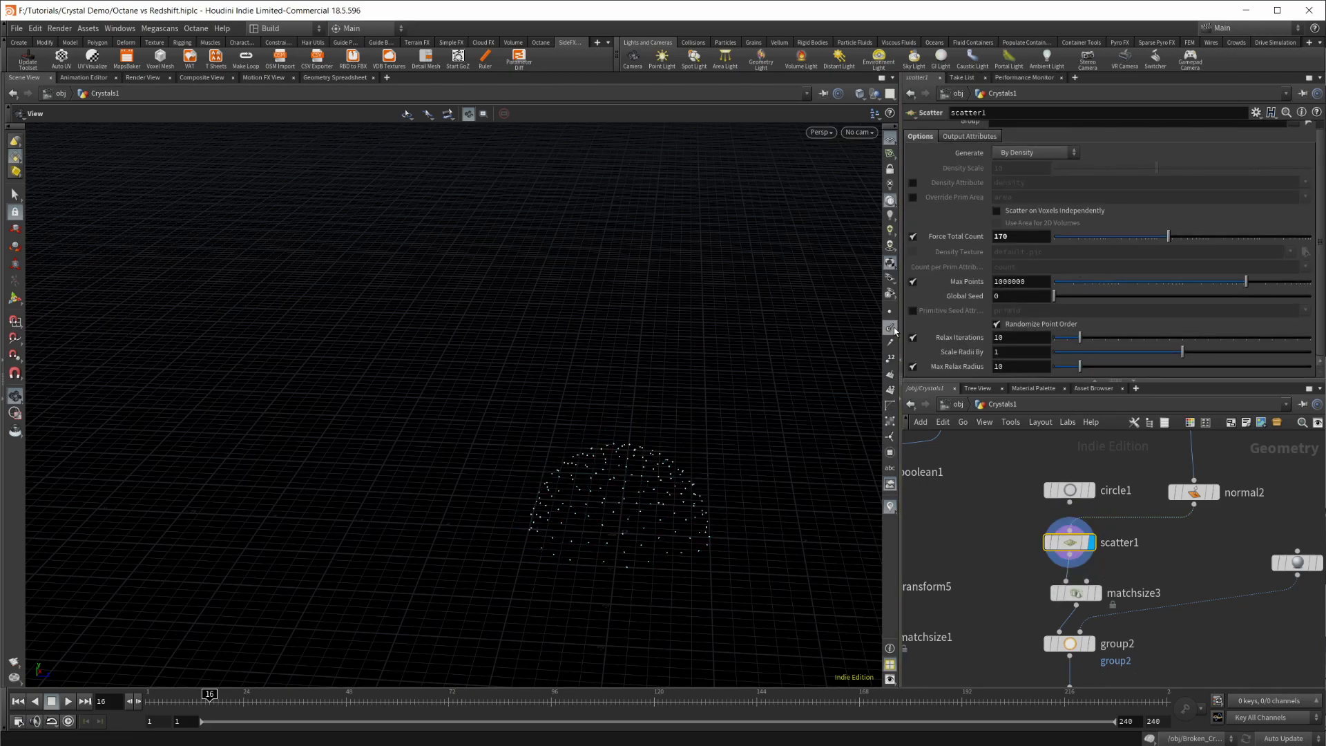
left_click(892, 329)
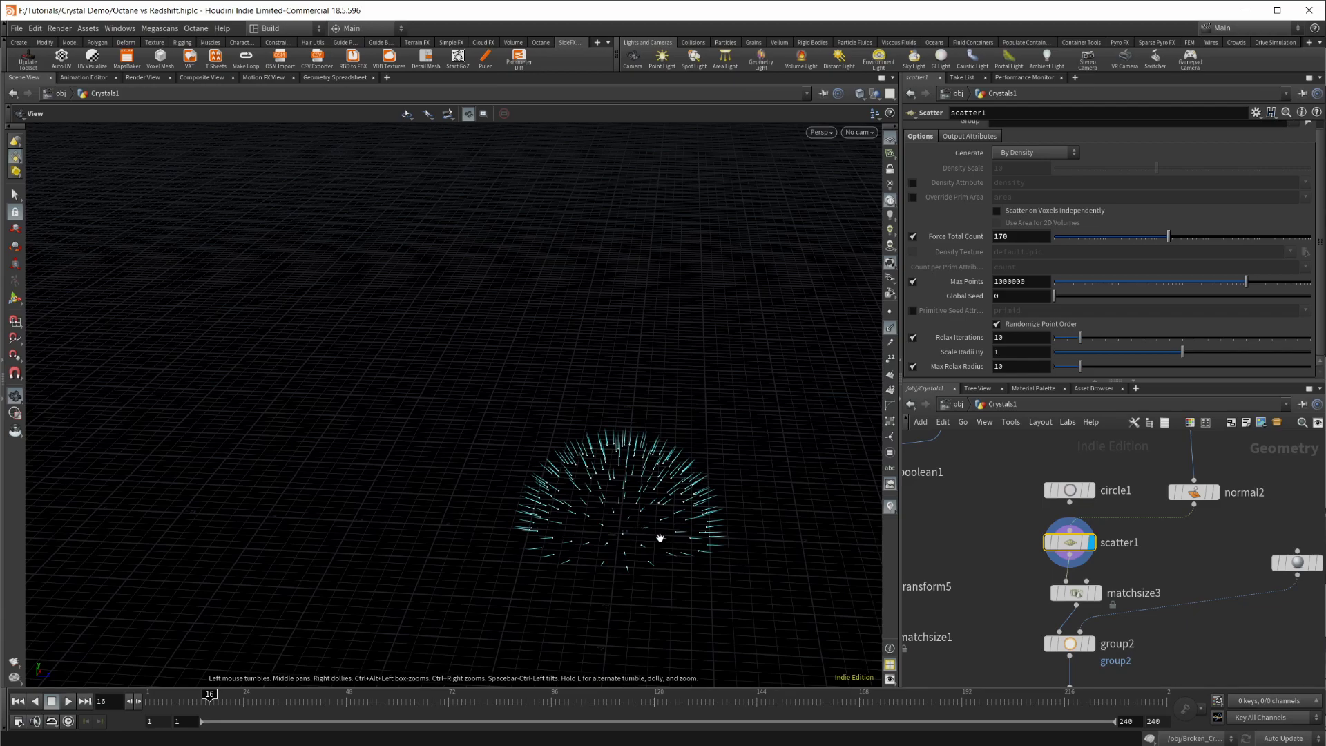
Examine the scattered points and the direction of their normals across the dome, up close and from farther away.
right_click_drag(661, 538, 637, 435)
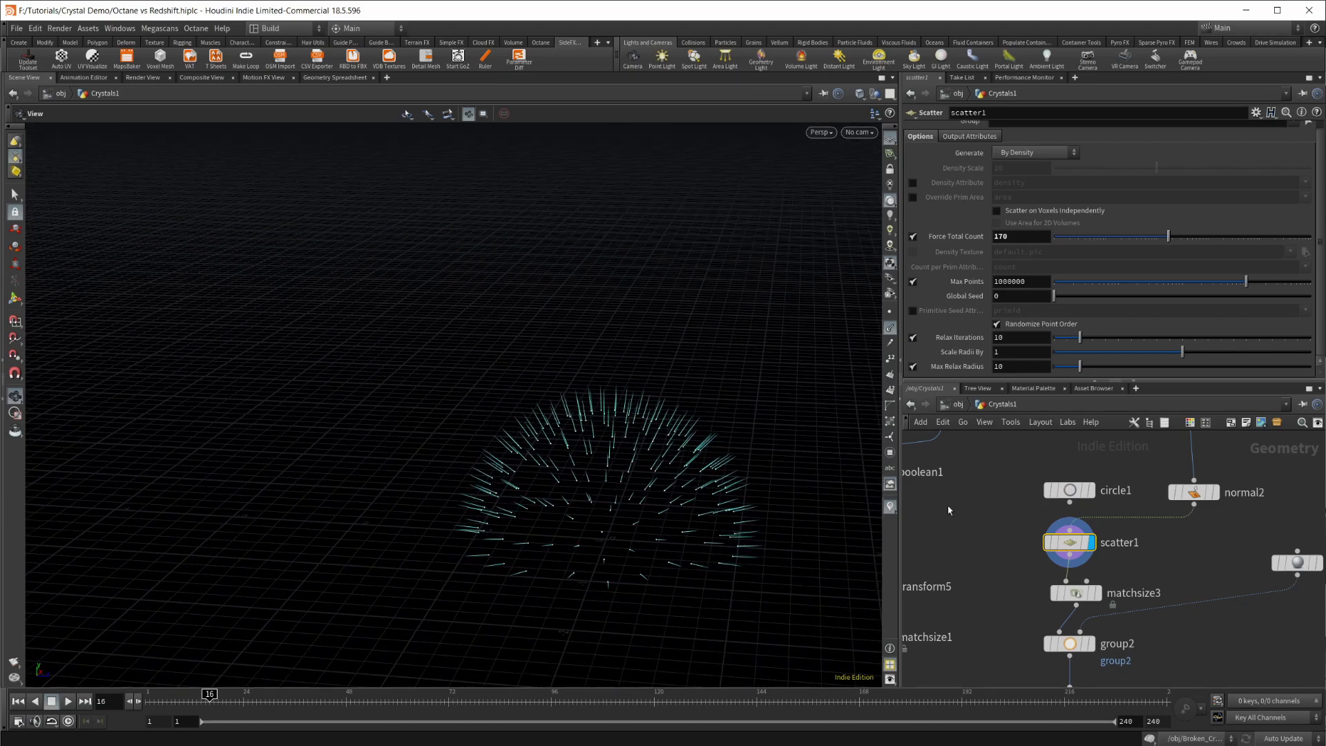
middle_click_drag(1001, 562, 1054, 512)
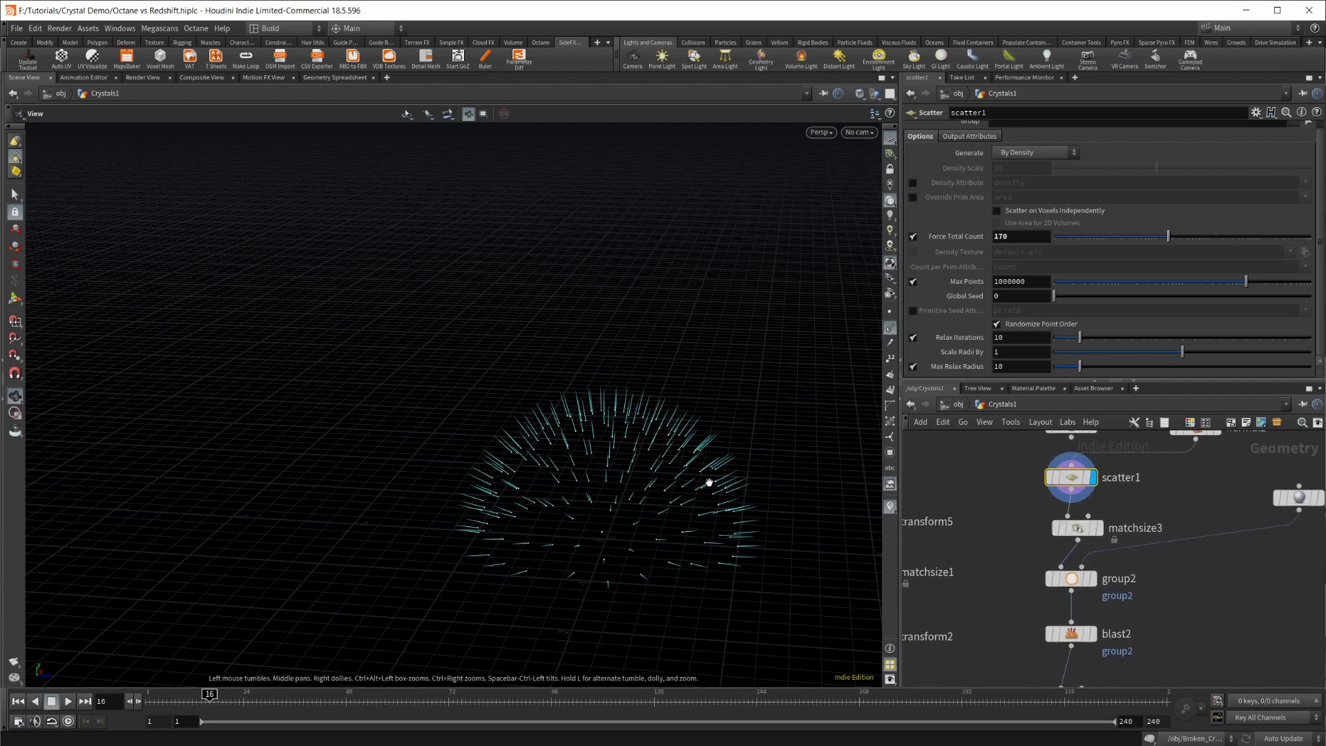
right_click_drag(628, 483, 839, 465)
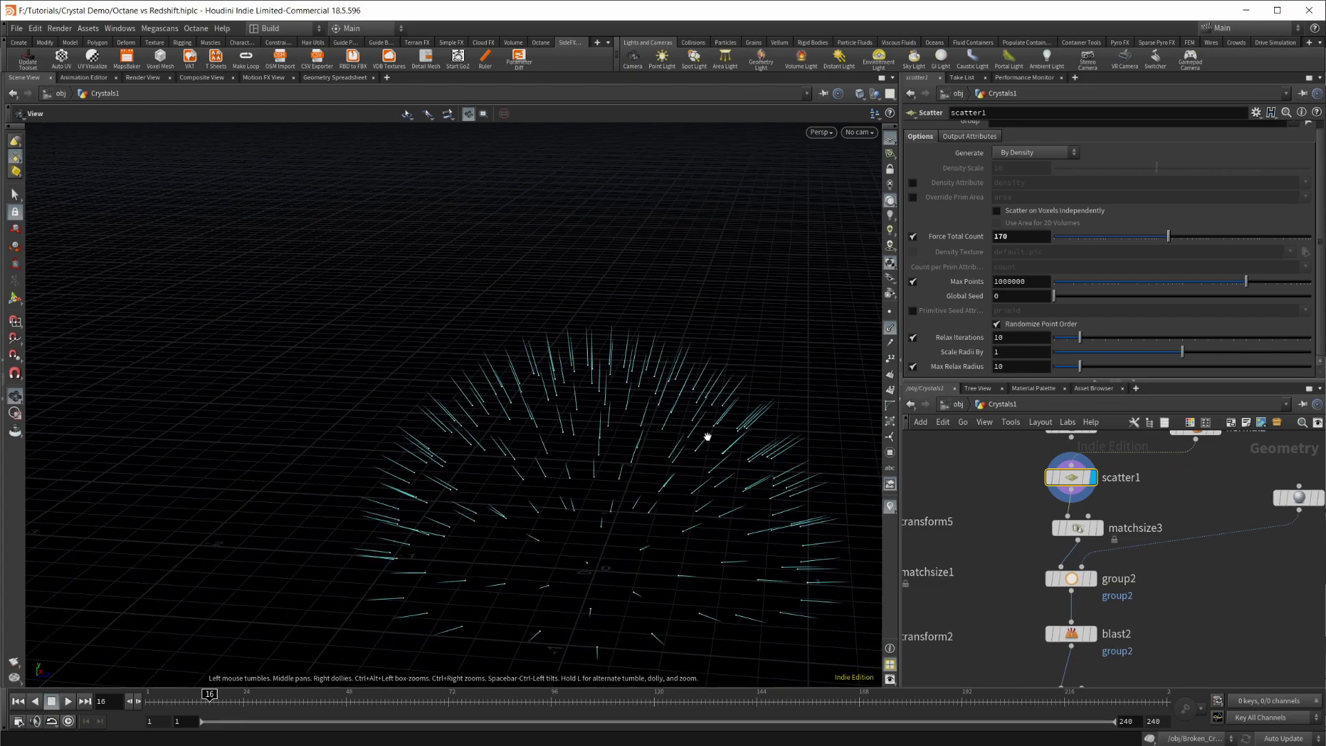
scroll(707, 437, "down", 2)
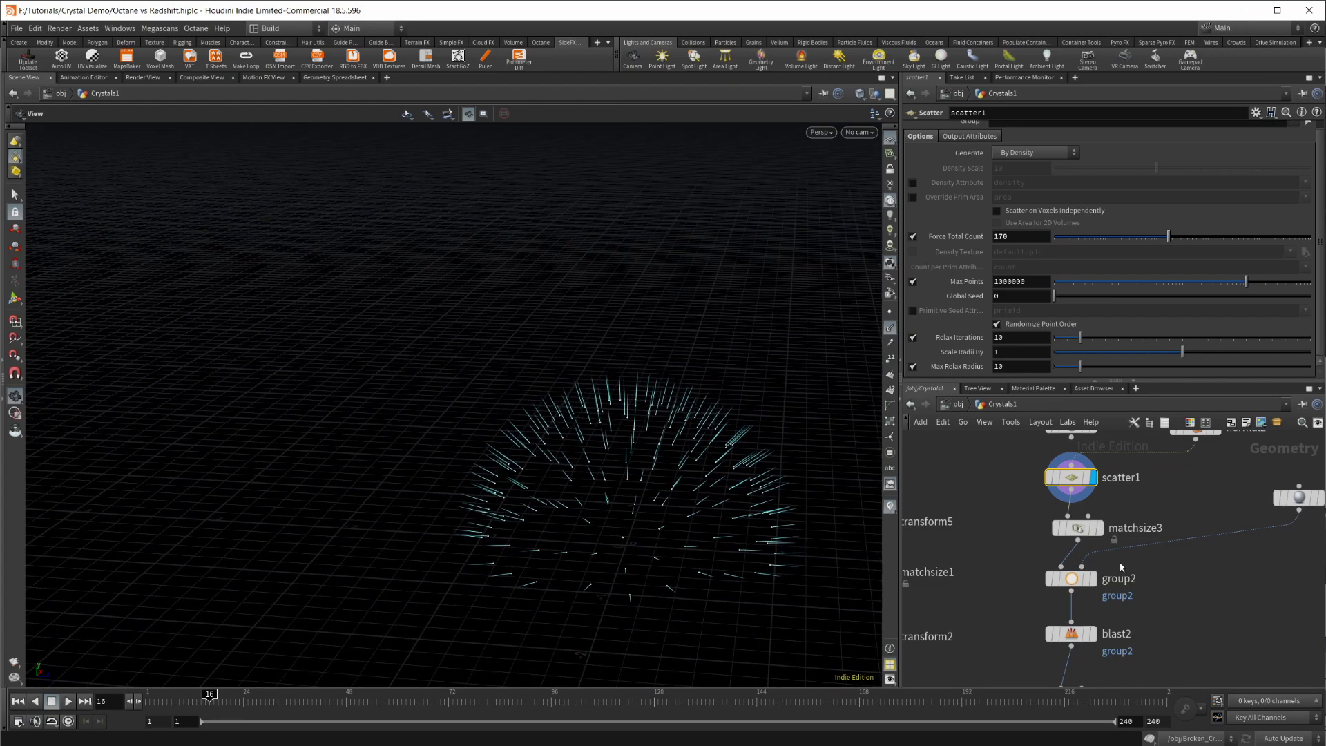
right_click_drag(760, 491, 725, 516)
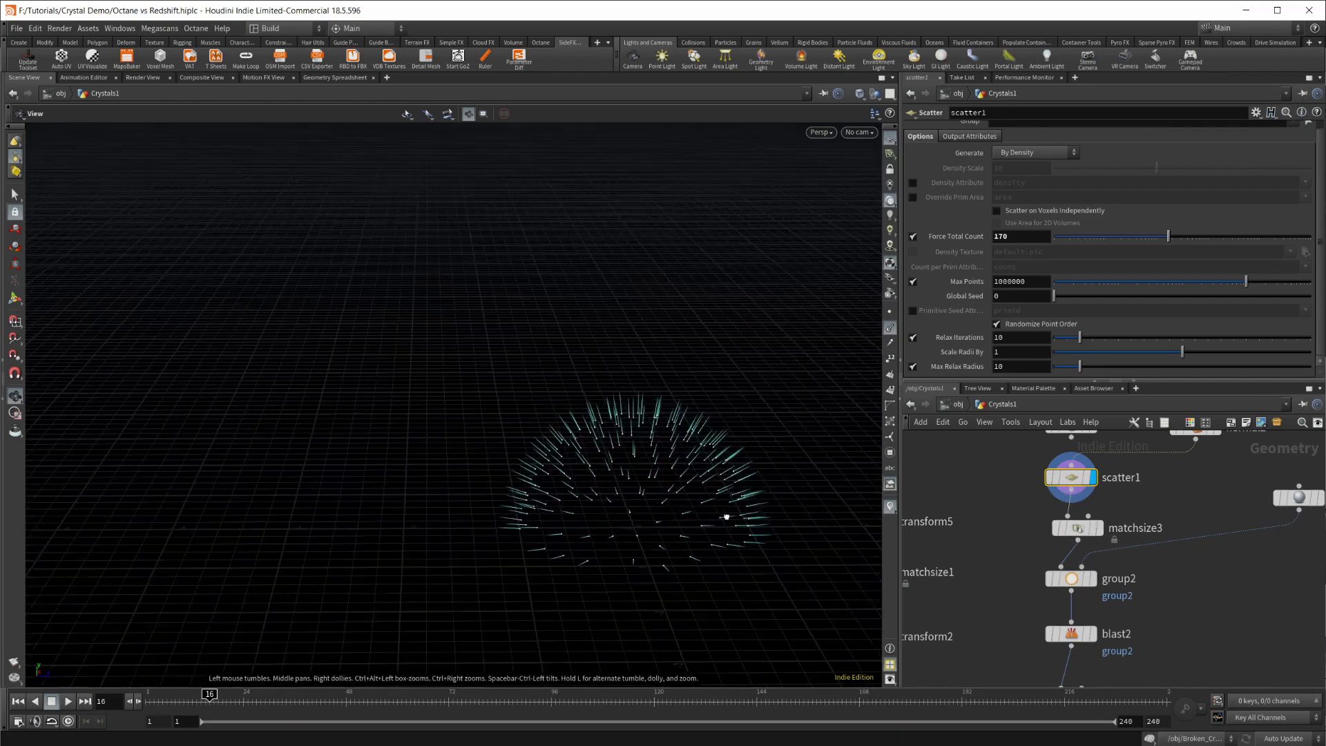
left_click_drag(726, 516, 699, 515)
Display and select matchsize3, review its justify settings, and examine the repositioned points from the side and above.
middle_click_drag(987, 537, 946, 537)
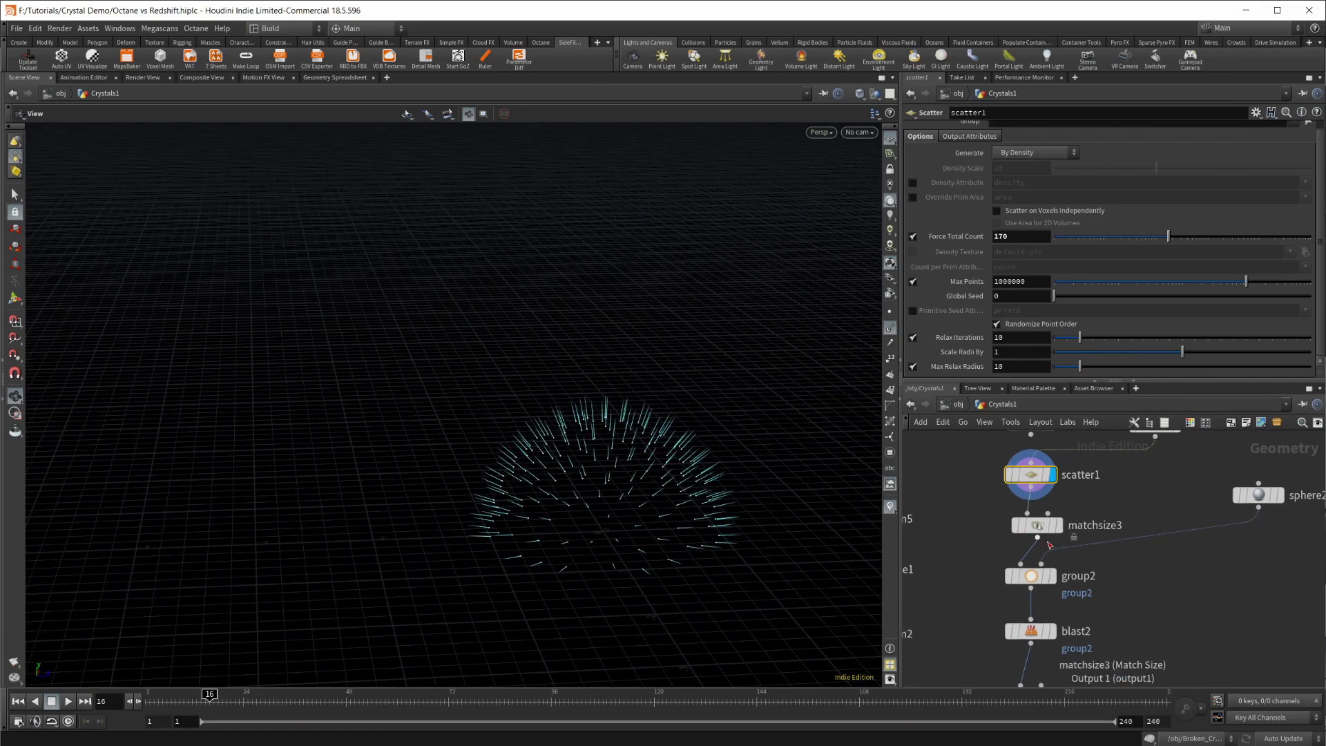
left_click(1066, 503)
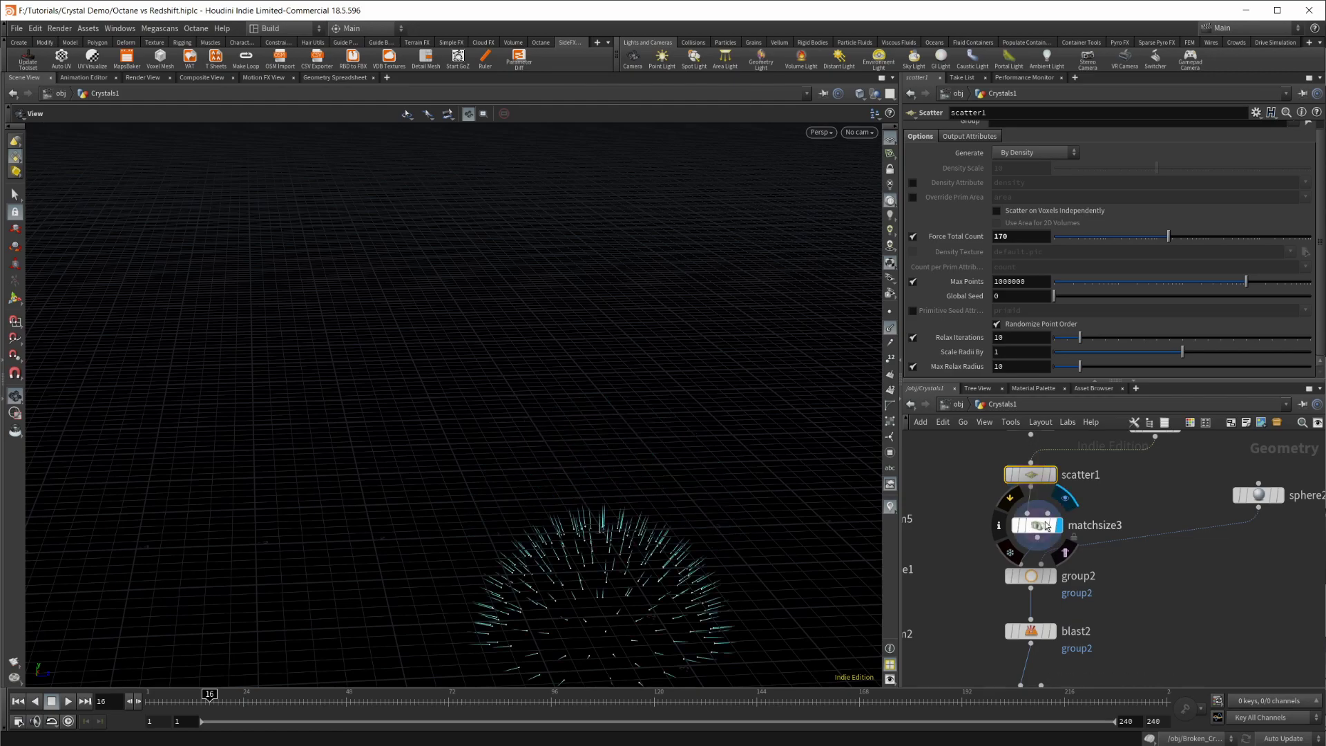
left_click(1039, 526)
left_click_drag(706, 580, 698, 511)
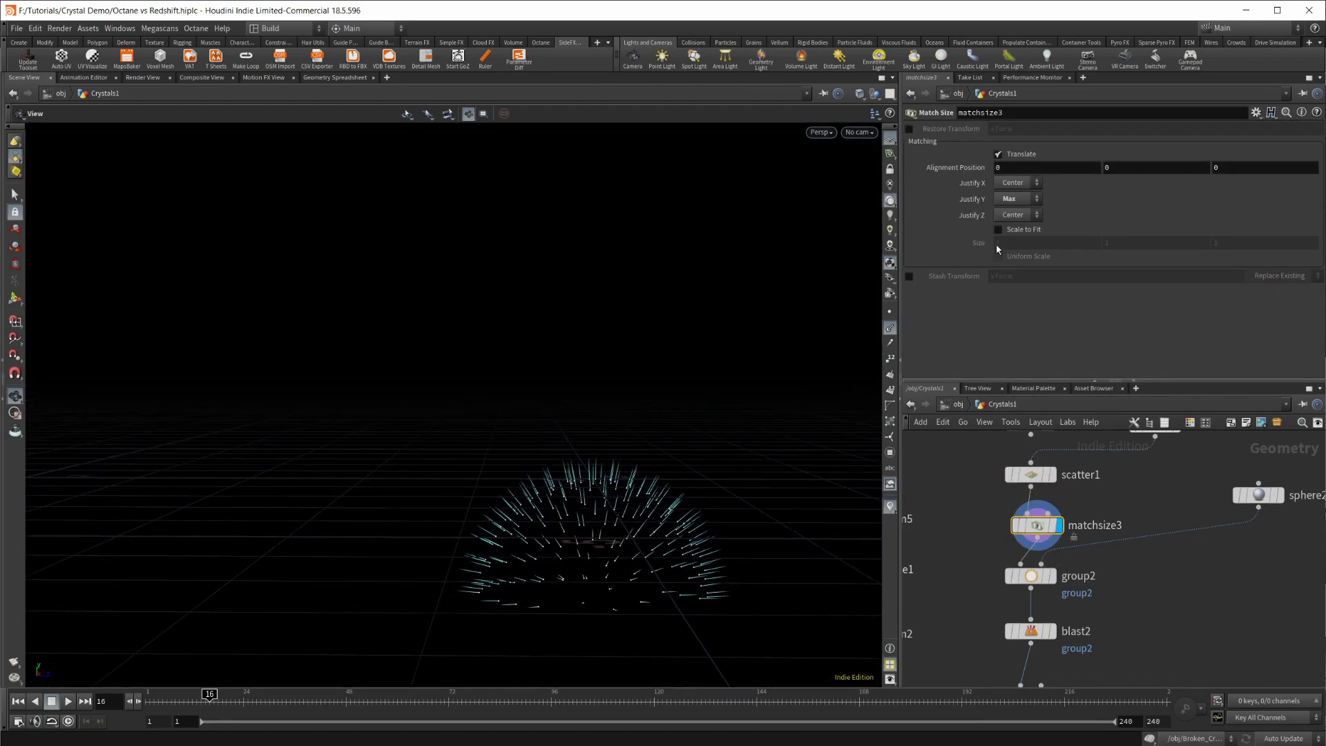
left_click_drag(583, 516, 622, 553)
middle_click_drag(1204, 561, 1127, 560)
left_click_drag(761, 584, 616, 496)
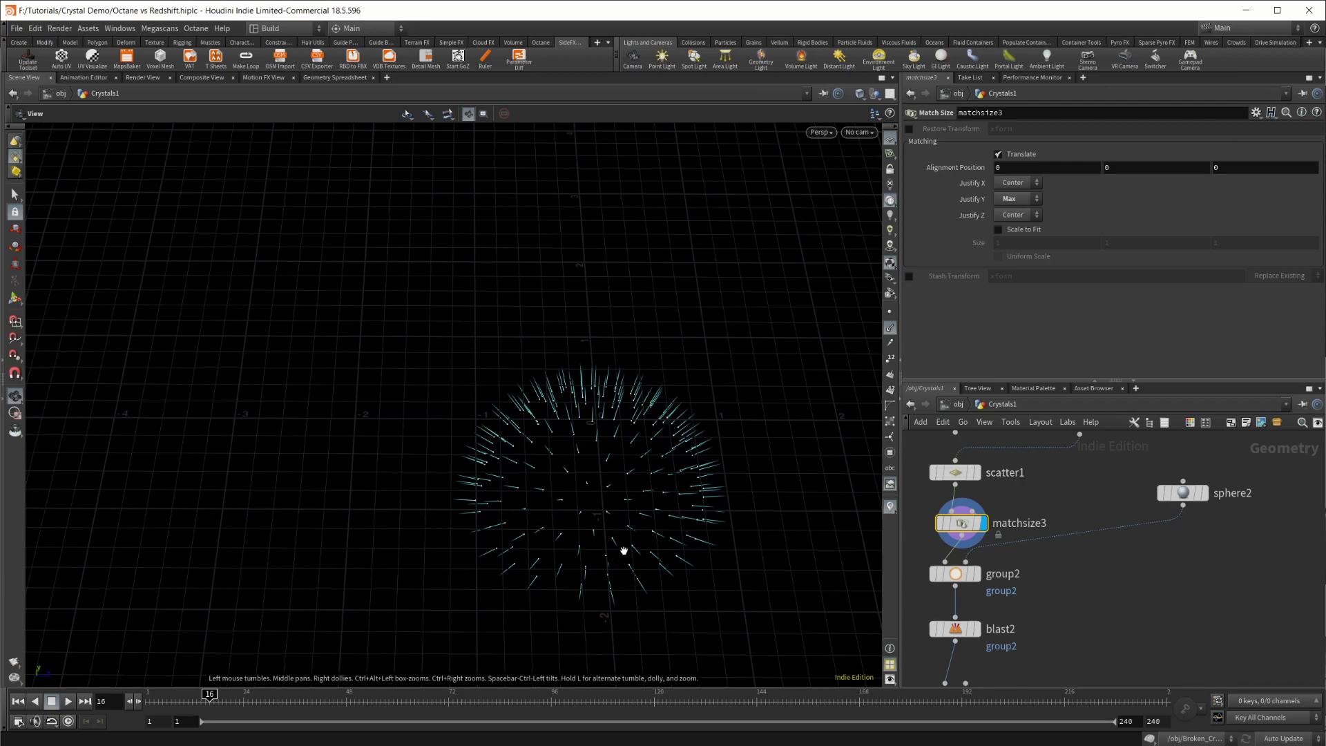
left_click_drag(623, 550, 653, 410)
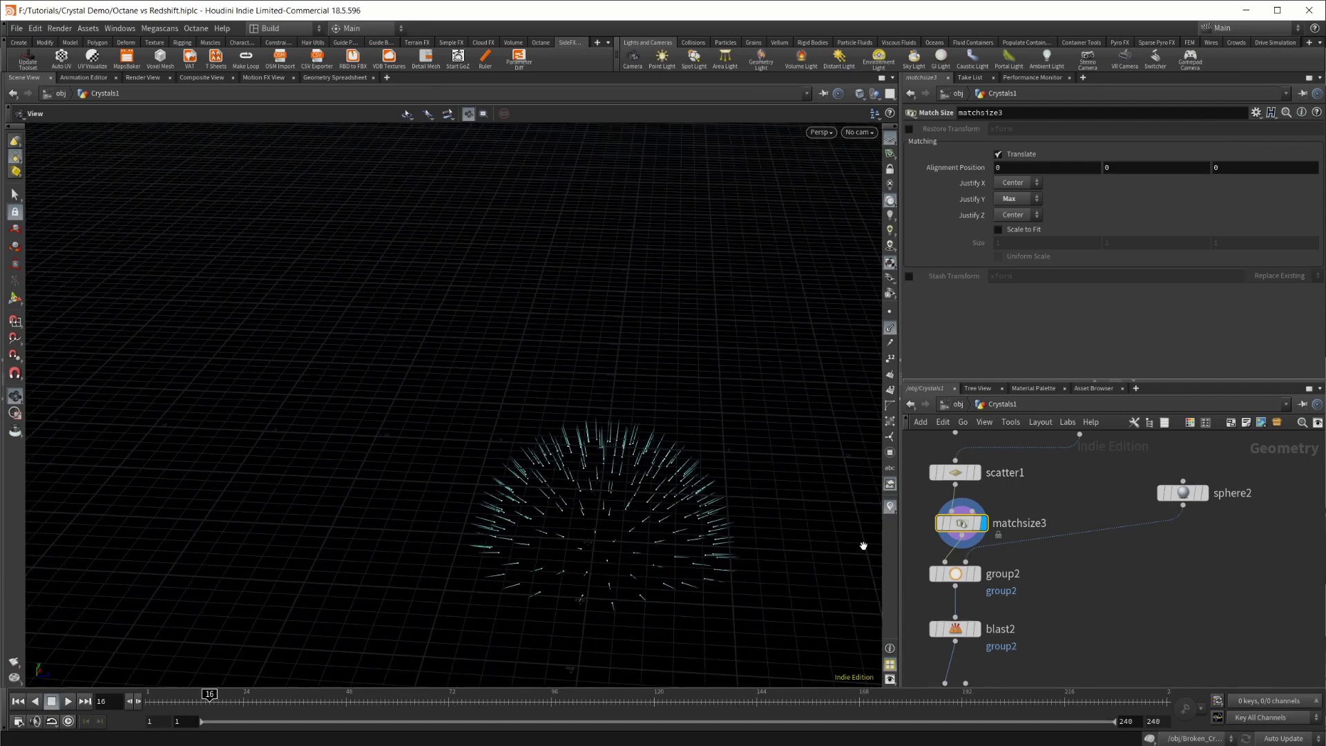
Display and select group2 to examine which scattered points fall inside its spherical bounding region.
middle_click_drag(1028, 565, 1075, 498)
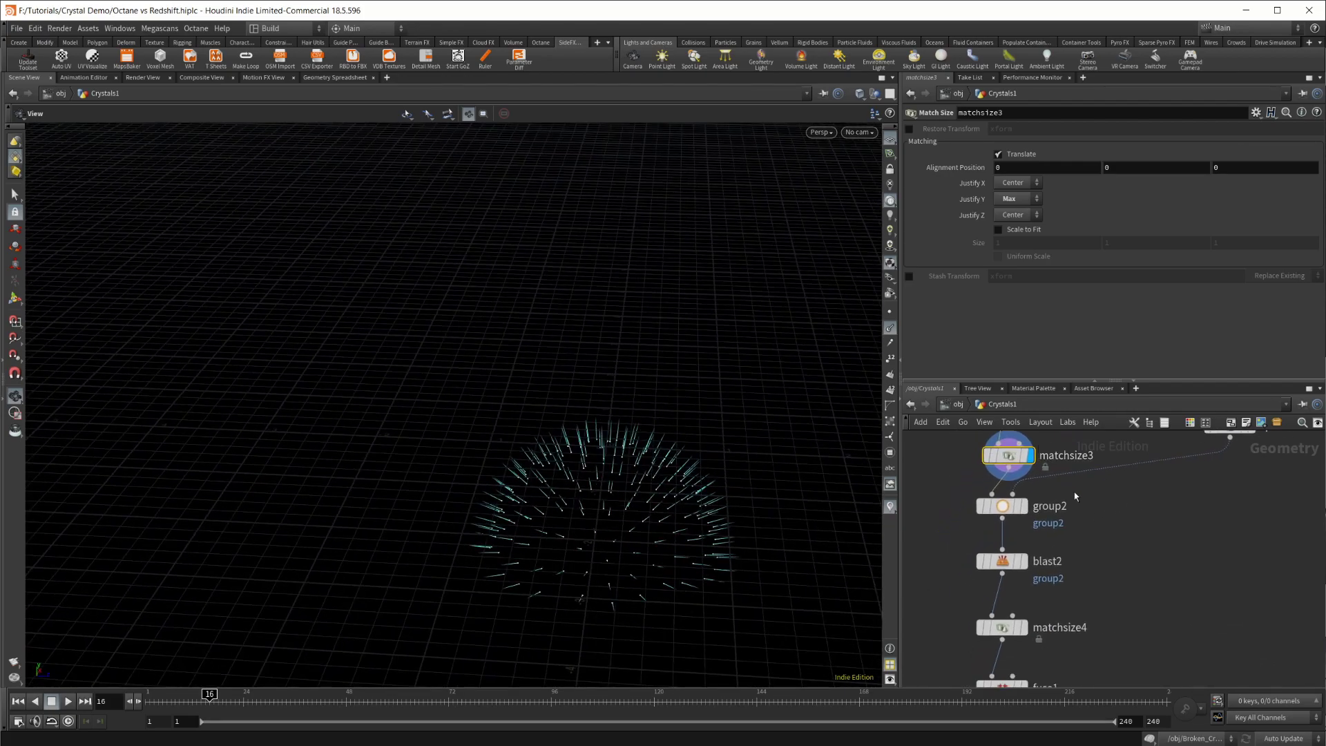
middle_click_drag(1085, 557, 1070, 561)
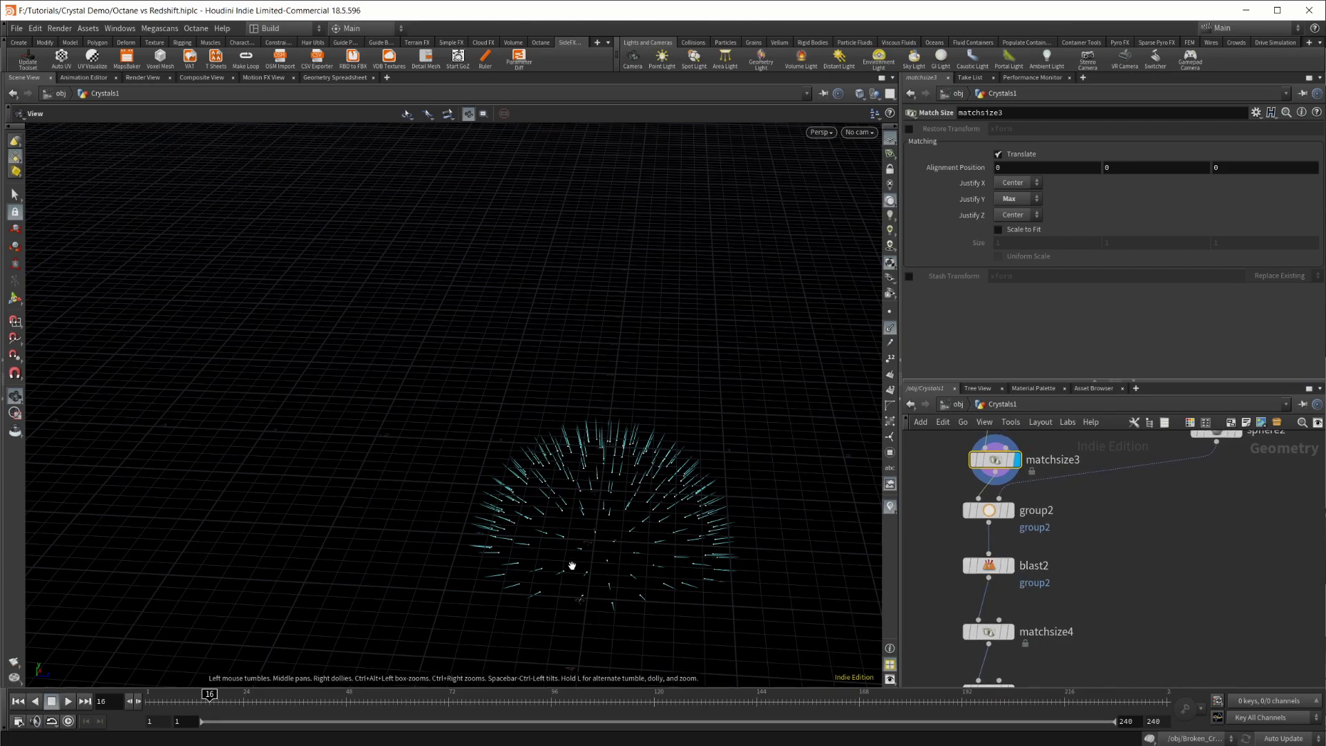
mouse_move(1012, 489)
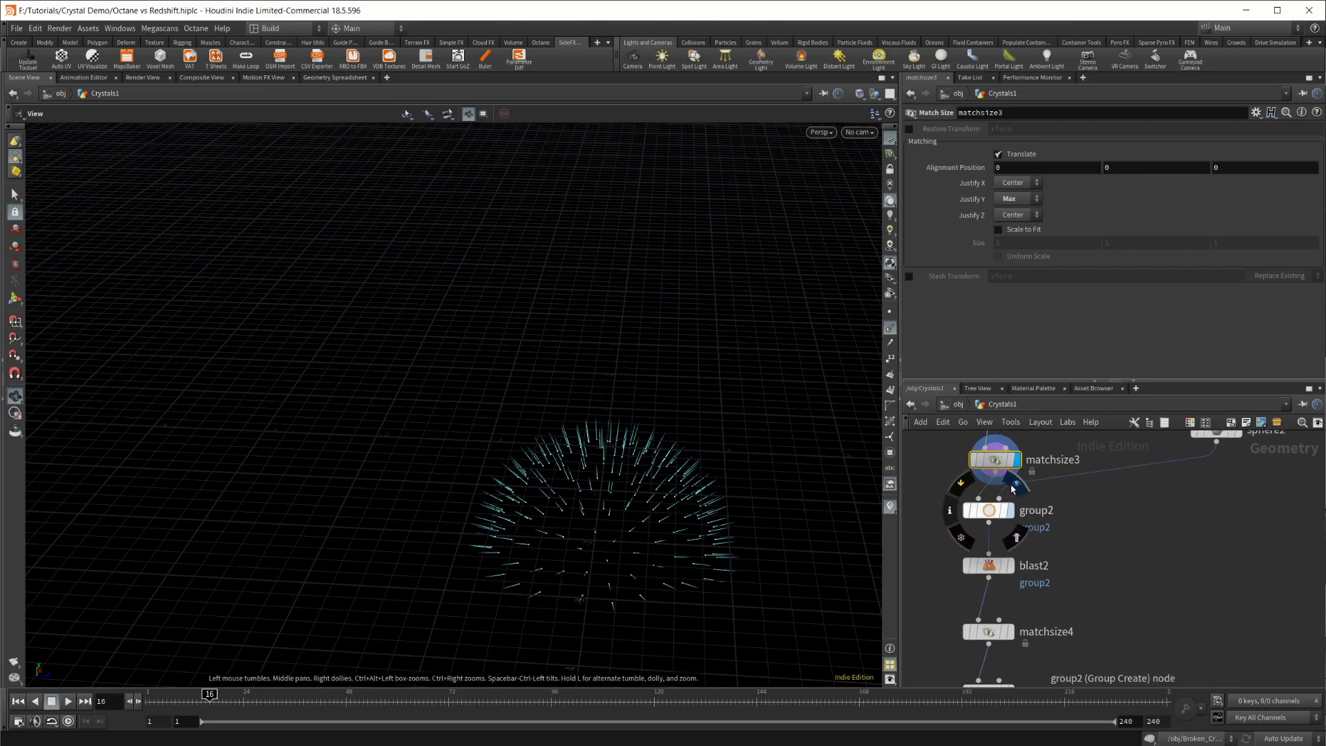
left_click(1013, 487)
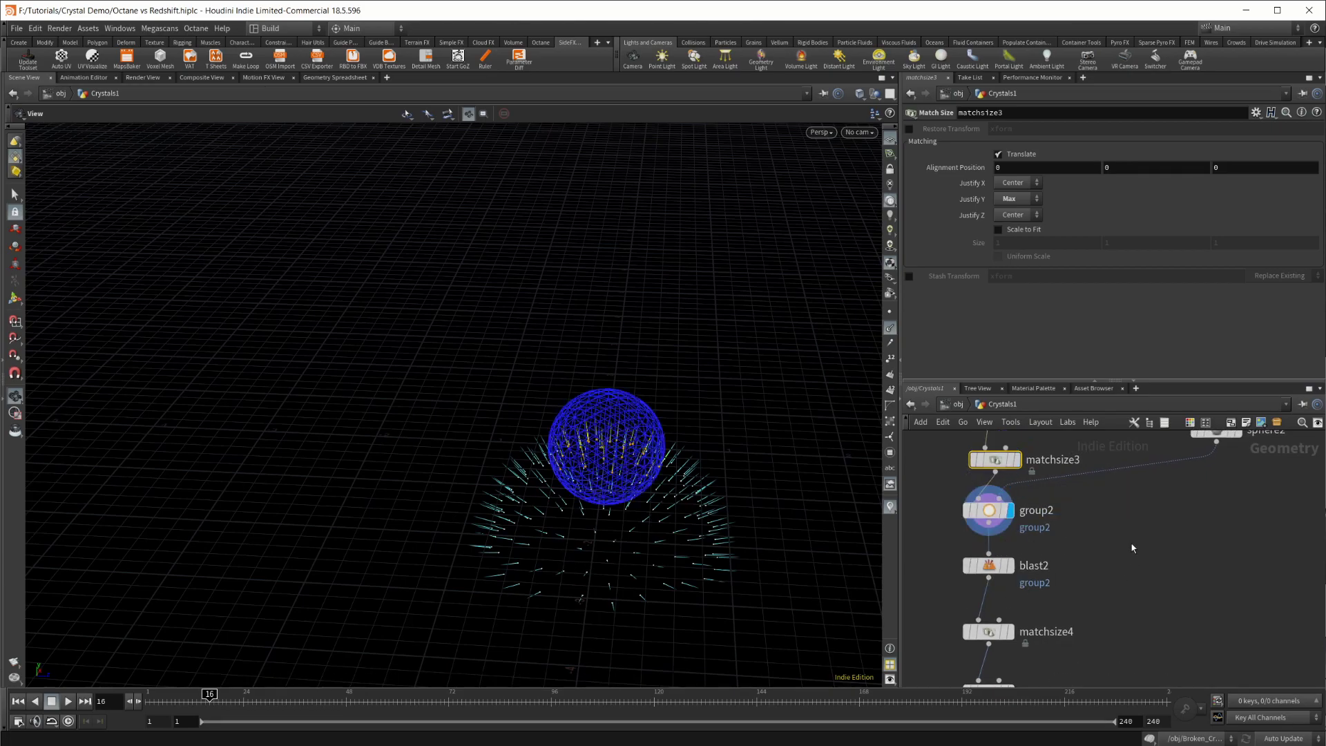
left_click(989, 510)
Select sphere2 to review its Uniform Scale and Frequency, and examine the bounding sphere around the upper points from several angles.
middle_click_drag(1240, 503, 1177, 570)
left_click(1154, 496)
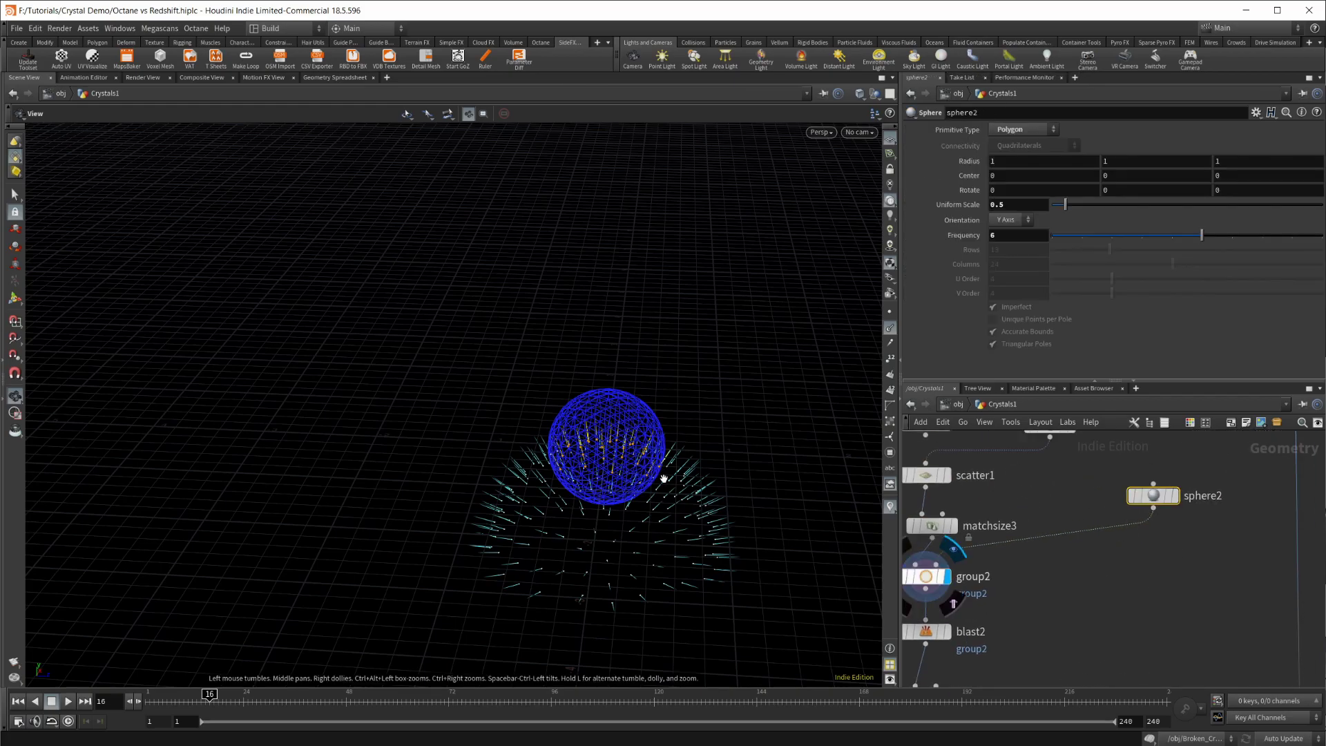
left_click_drag(663, 479, 601, 479)
right_click_drag(601, 480, 649, 411)
middle_click_drag(1028, 636, 1092, 563)
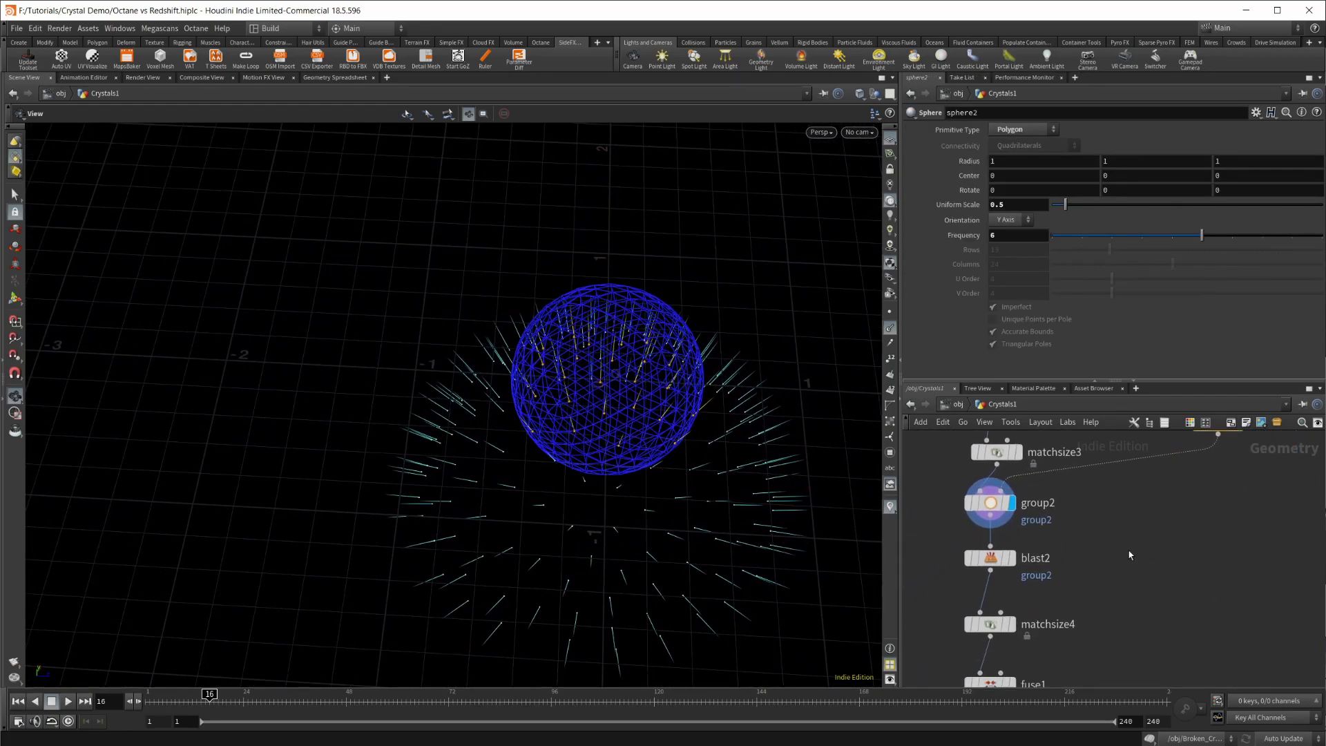
left_click_drag(663, 442, 591, 427, "alt")
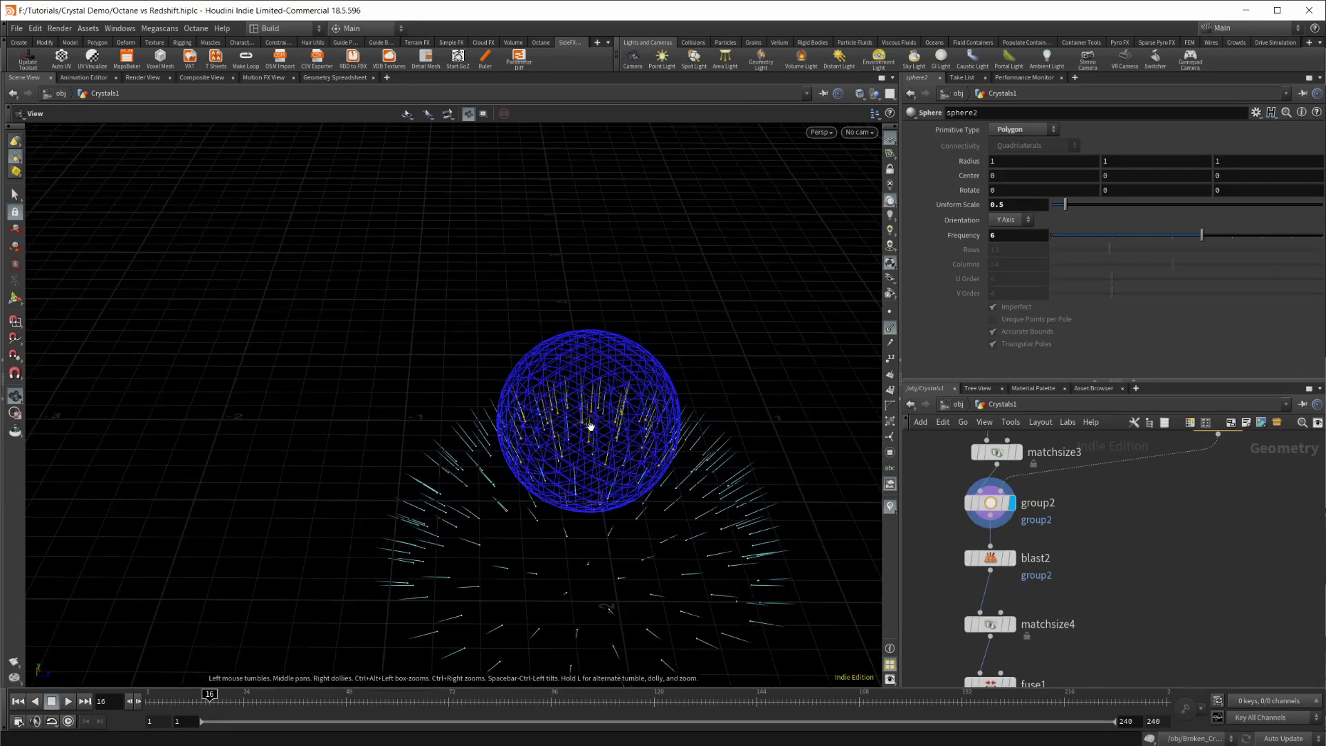
Display blast2 and examine the scattered points left after the group2 points are removed.
left_click(1013, 558)
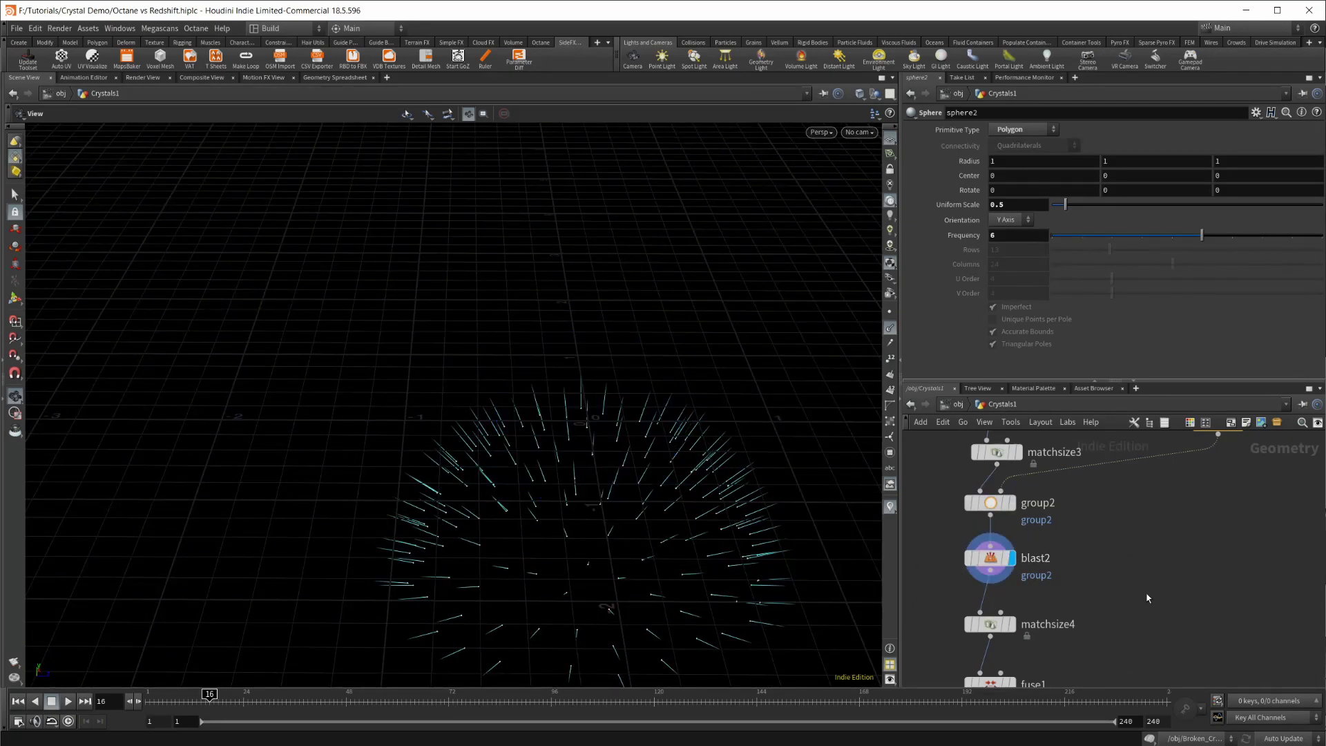
middle_click_drag(1147, 598, 1186, 536)
left_click_drag(625, 546, 644, 402, "alt")
left_click_drag(619, 473, 602, 290, "alt")
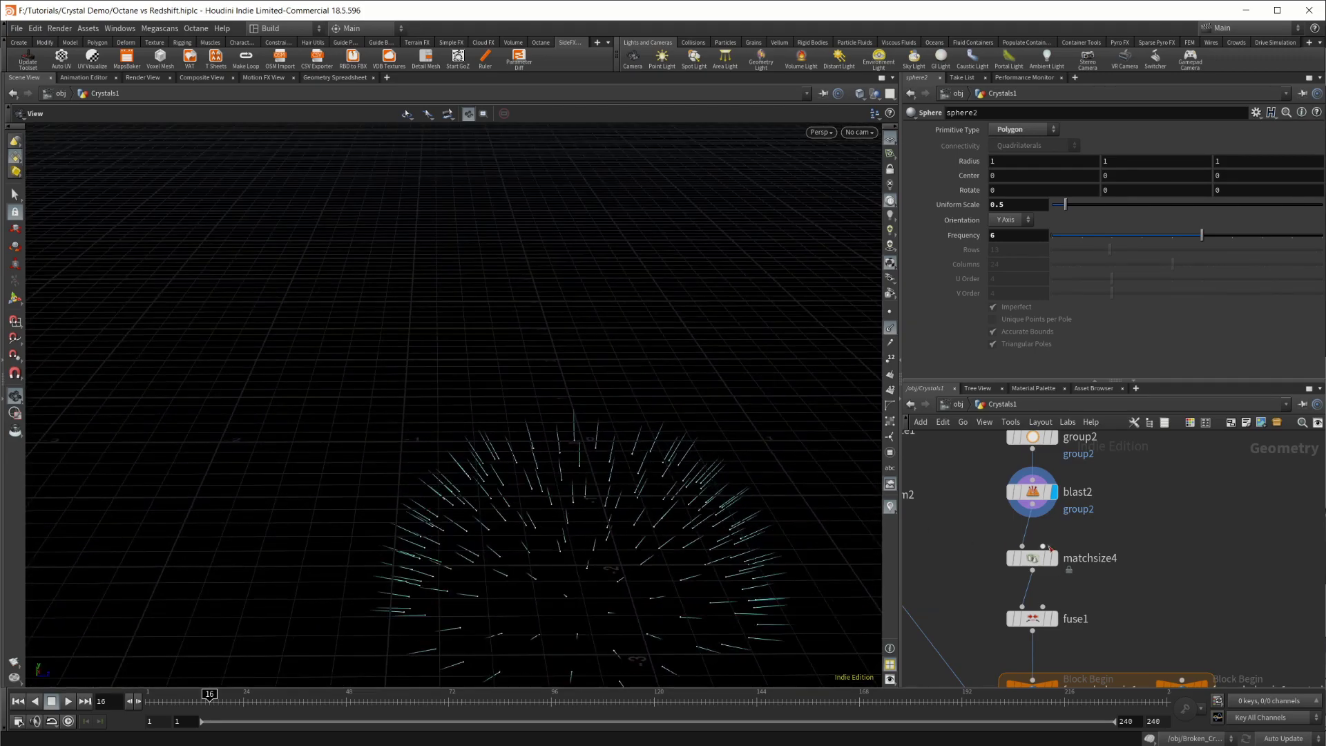
Display and select matchsize4, review its justify settings, and examine how the points sit on the ground from the side.
middle_click_drag(1165, 546, 1181, 469)
left_click(1054, 482)
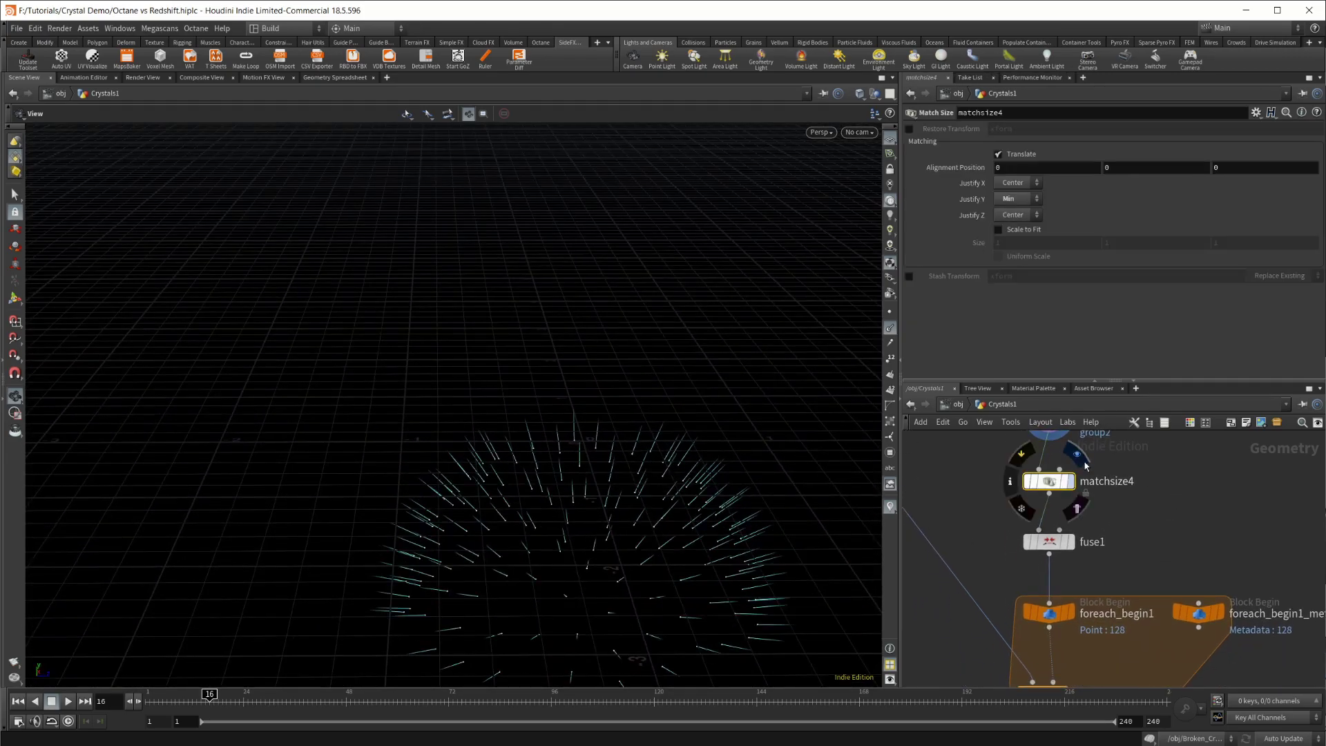
left_click(1076, 455)
left_click_drag(679, 455, 696, 586, "alt")
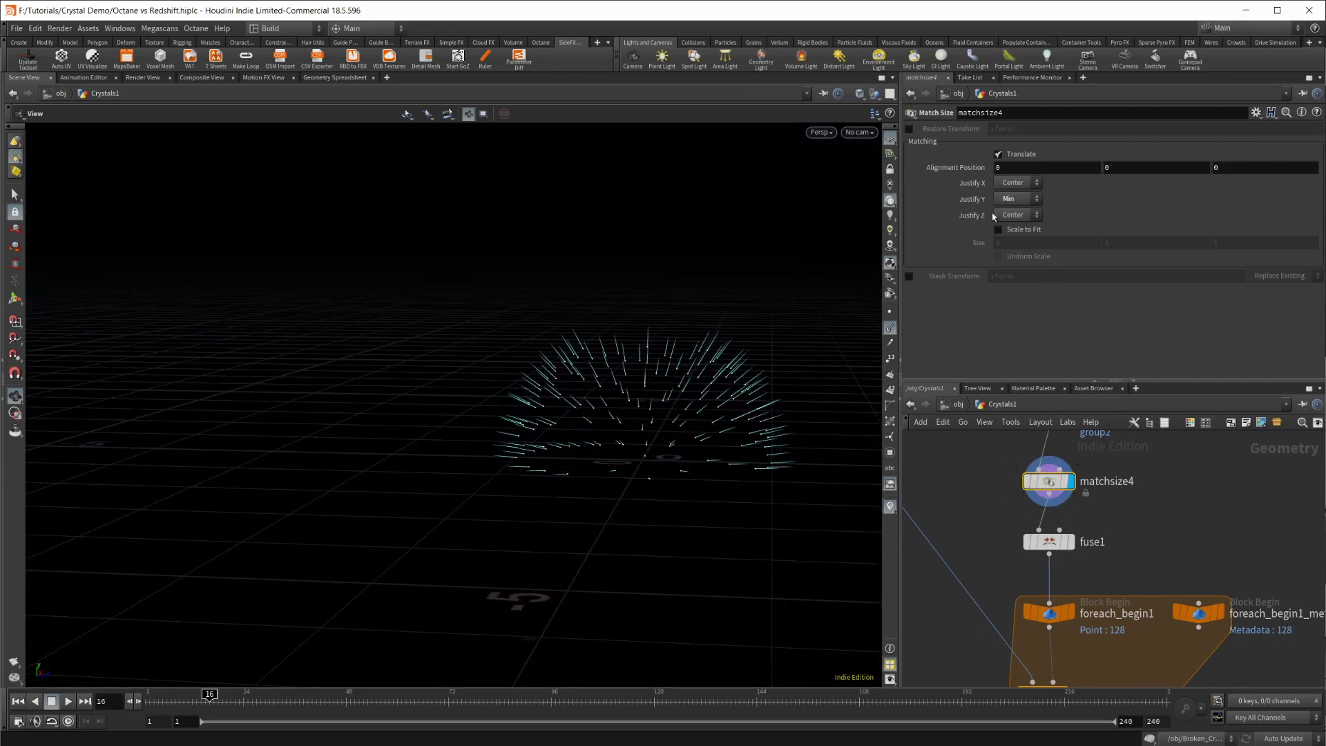
left_click_drag(608, 456, 640, 449)
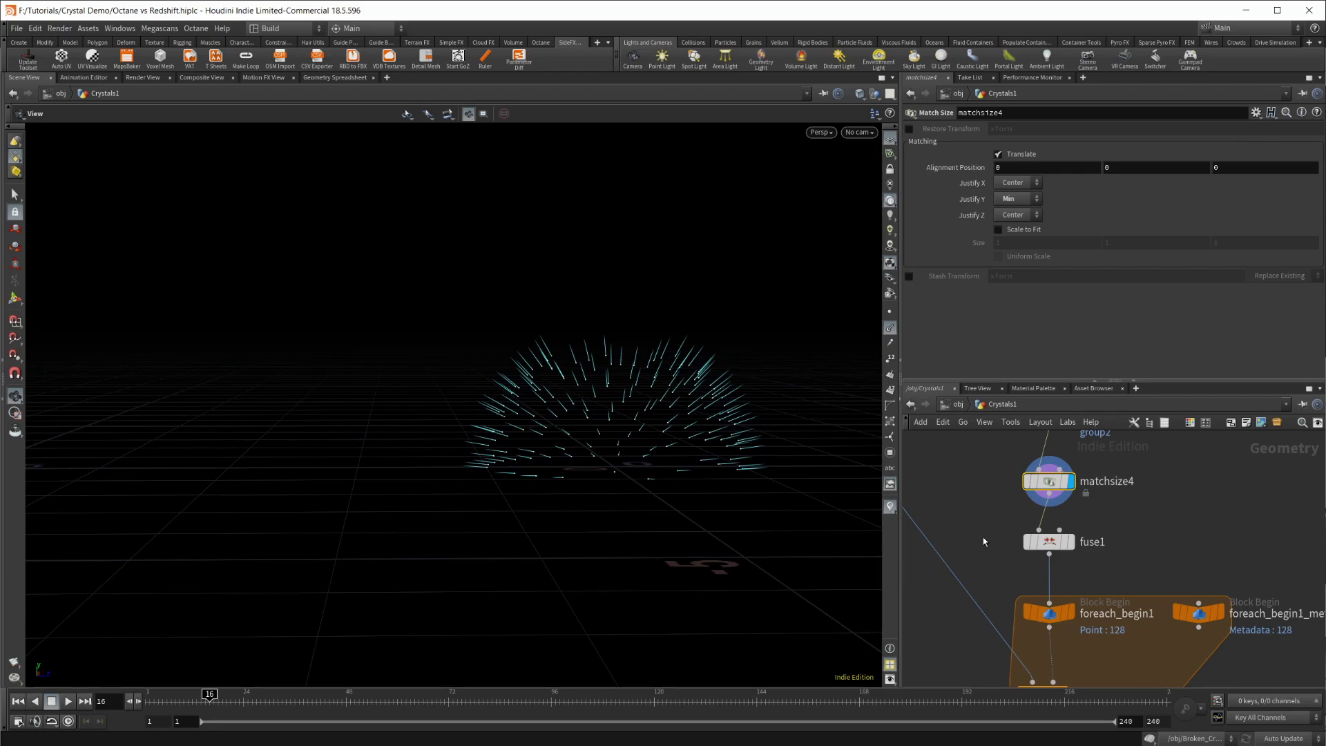
Display and select fuse1, review its Snap Distance, and examine the spacing of the fused points from above.
middle_click_drag(1241, 524, 1237, 514)
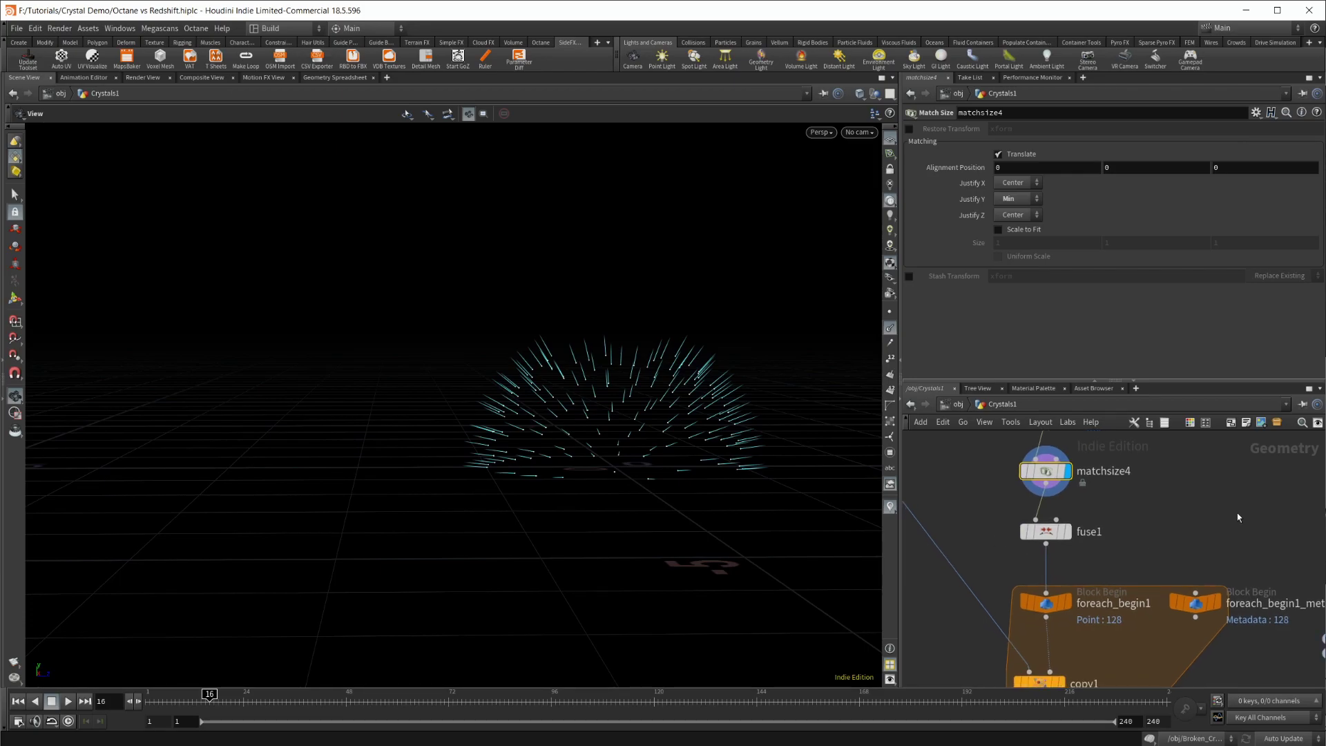
left_click(1047, 532)
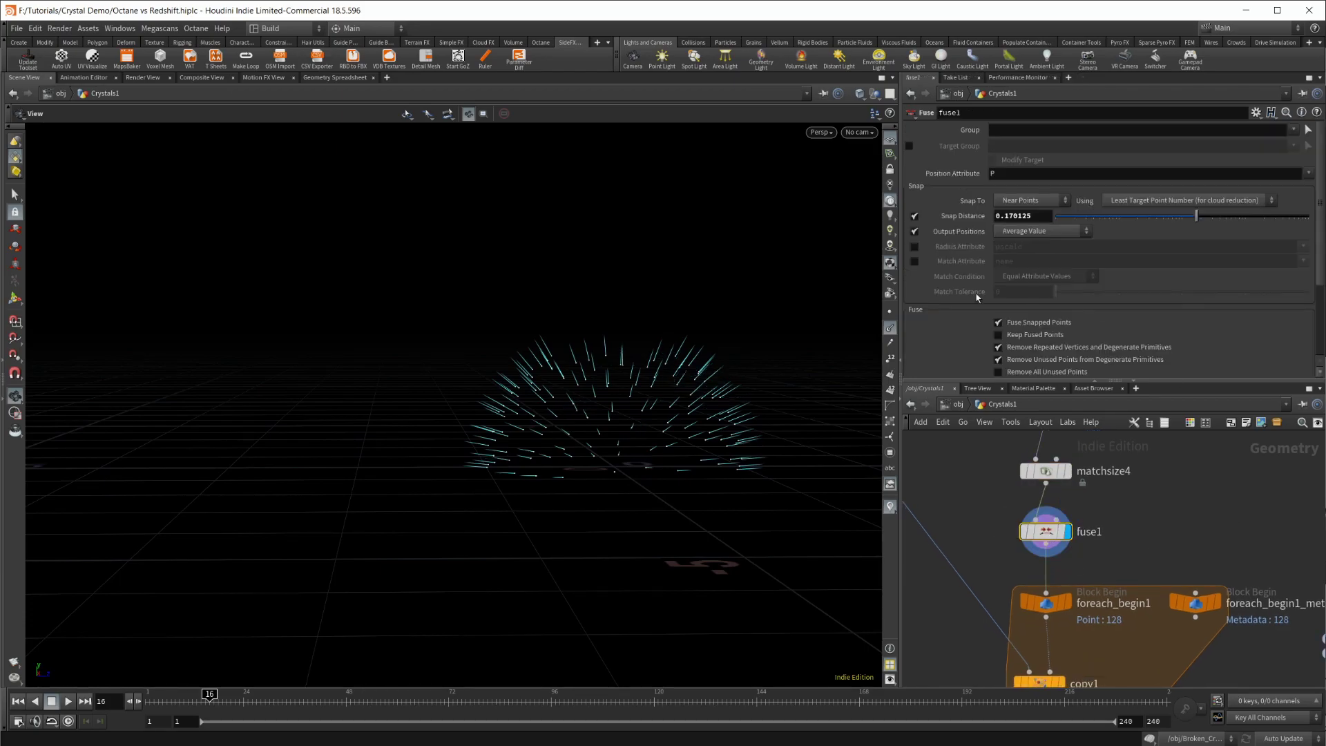
left_click_drag(636, 453, 646, 330)
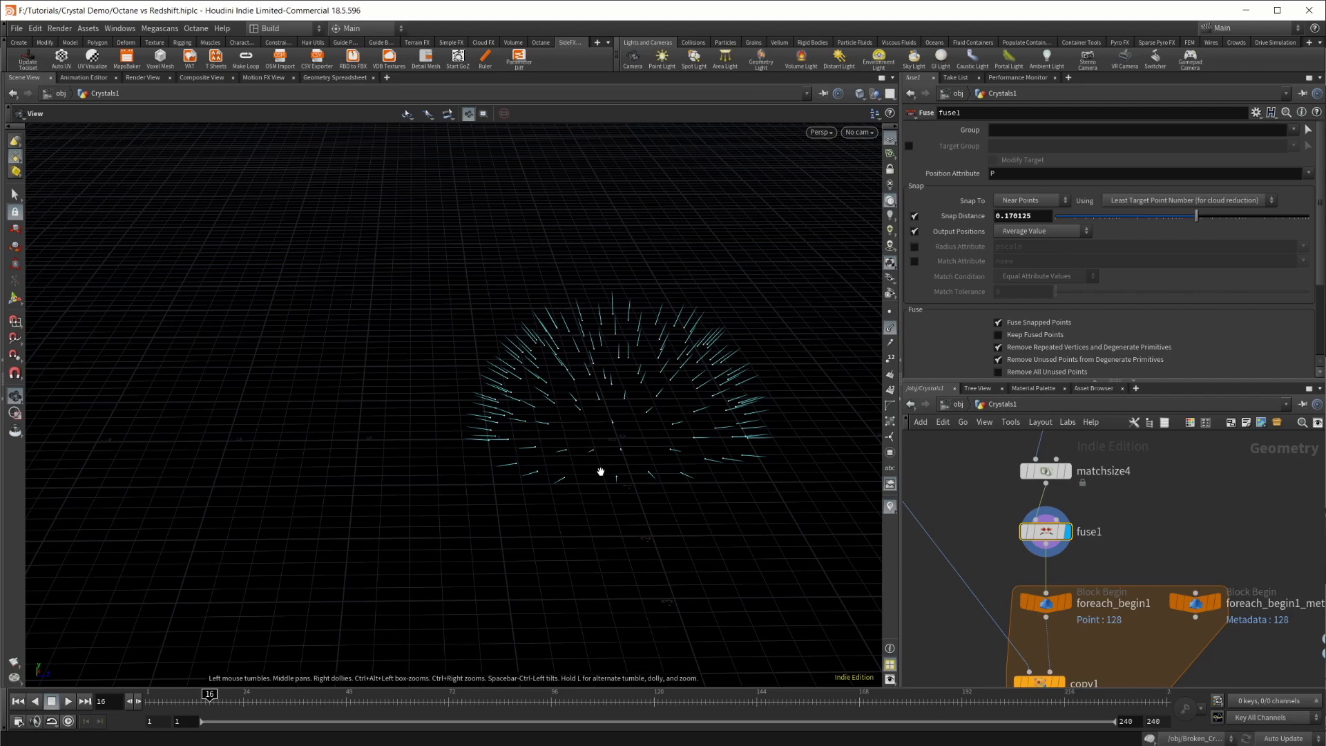
scroll(1152, 500, "down", 5)
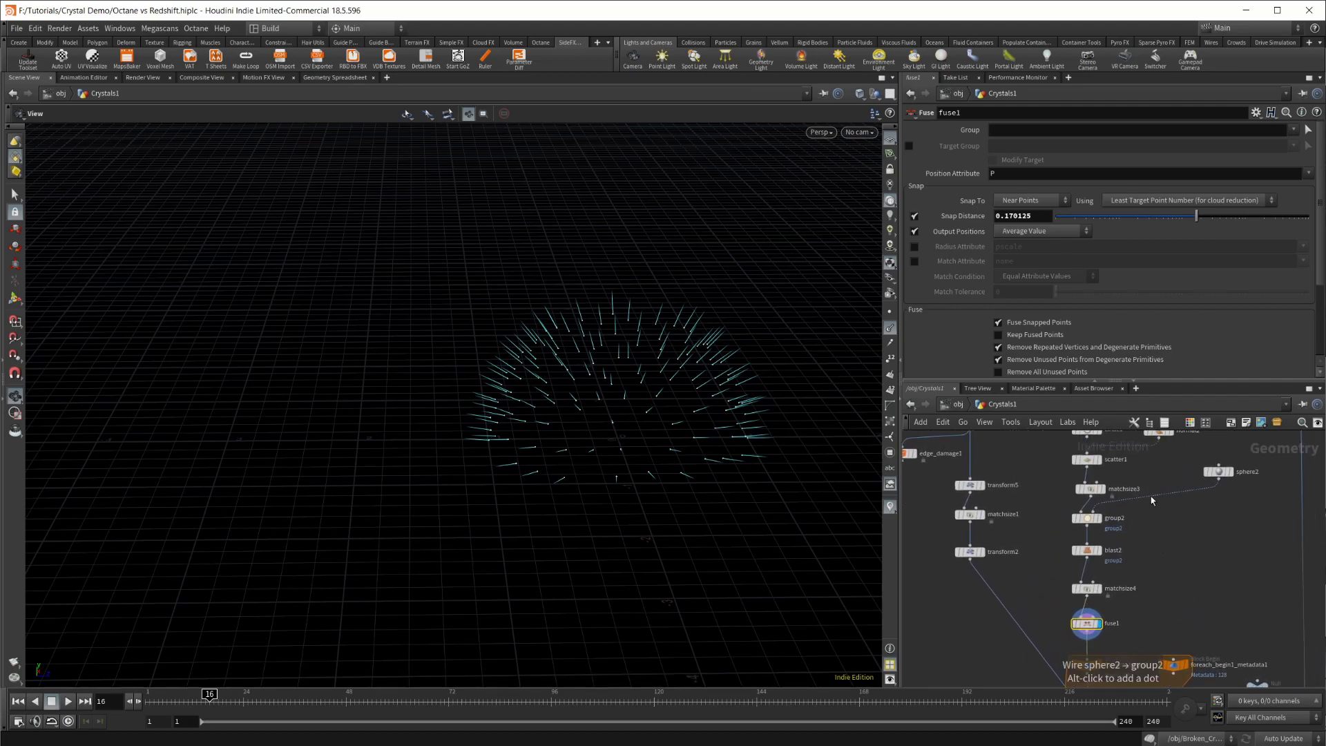
middle_click_drag(1164, 467, 1175, 520)
middle_click_drag(1180, 582, 1140, 509)
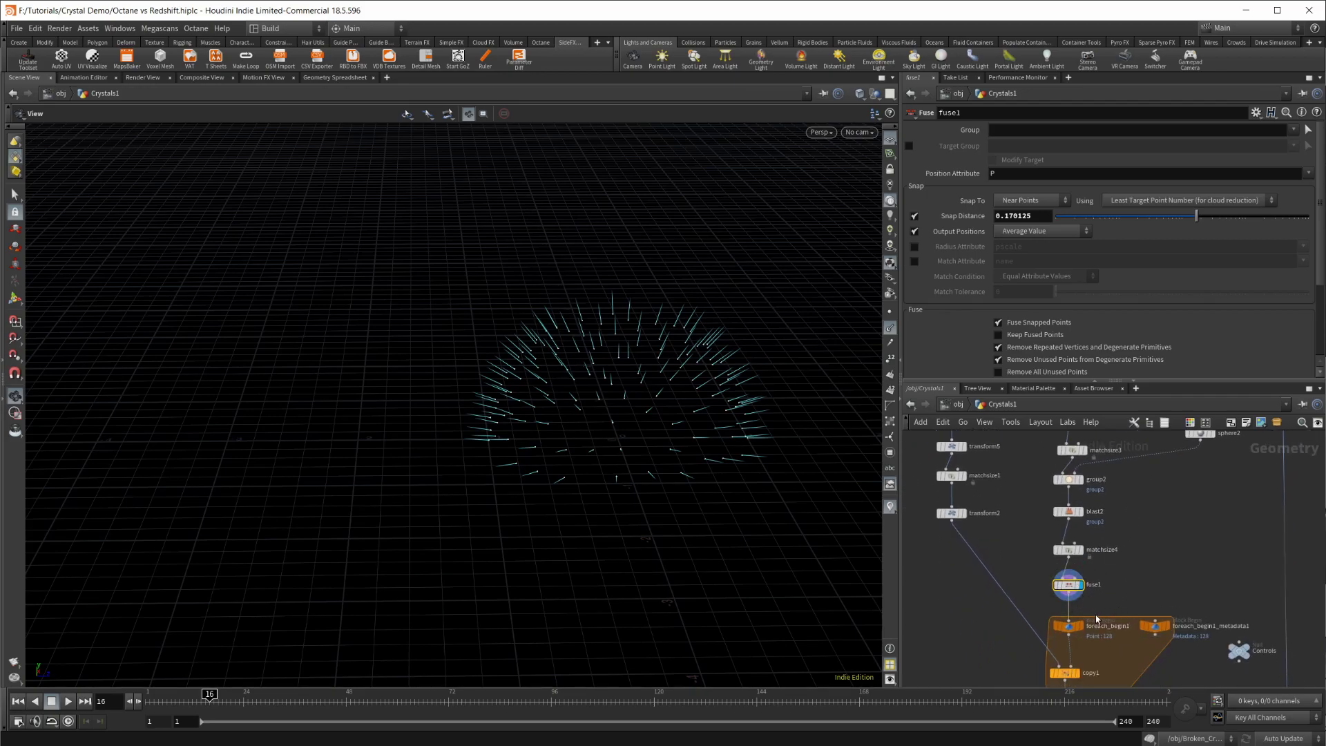
scroll(1130, 611, "up", 3)
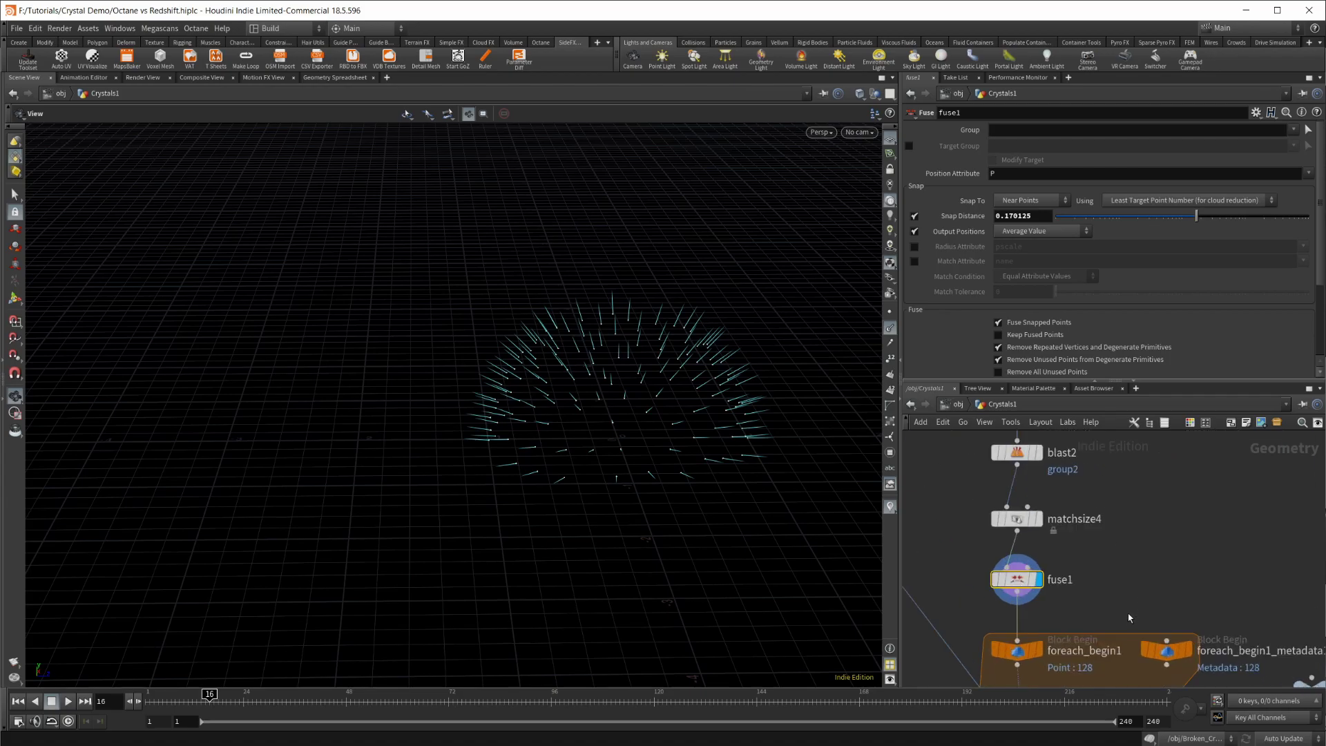
middle_click_drag(1135, 612, 1160, 637)
Select scatter1 further up the network and review its Force Total Count, Global Seed and relax settings.
scroll(1167, 567, "down", 3)
middle_click_drag(1167, 519, 1155, 590)
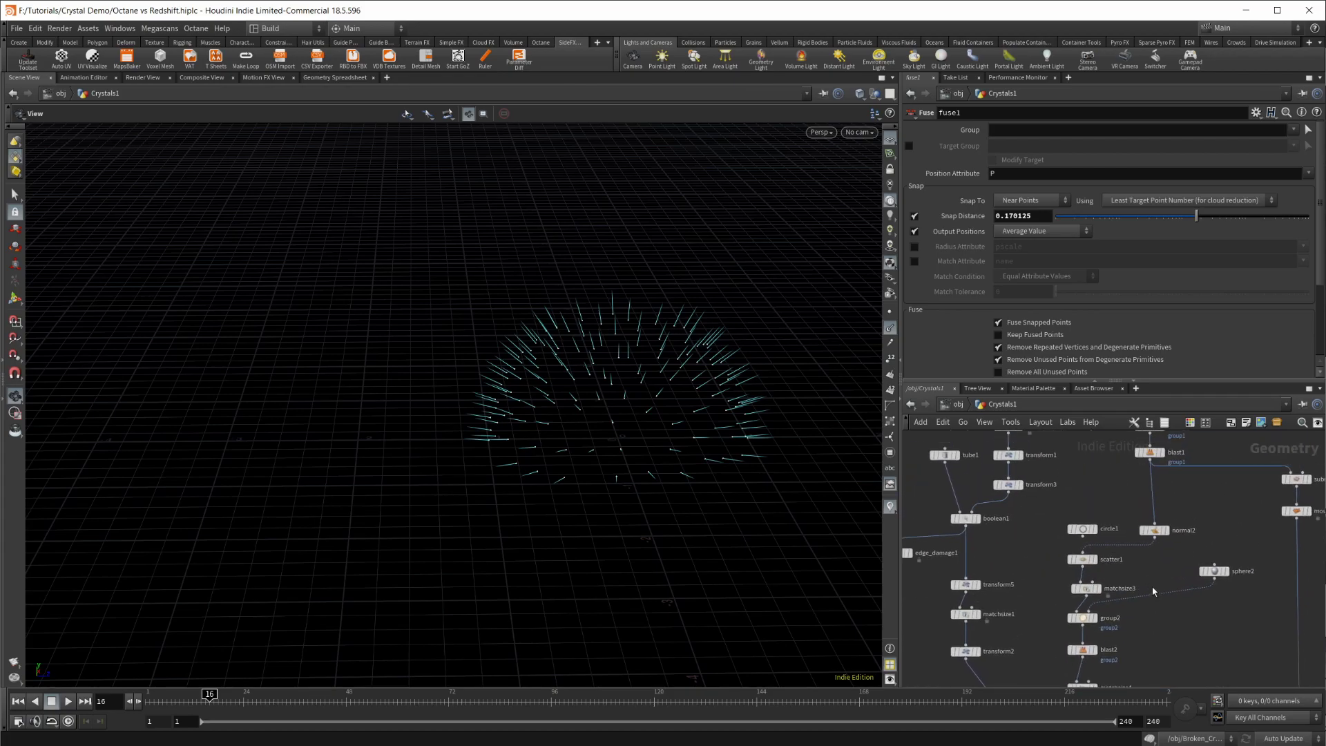
scroll(1154, 588, "up", 4)
left_click(1012, 532)
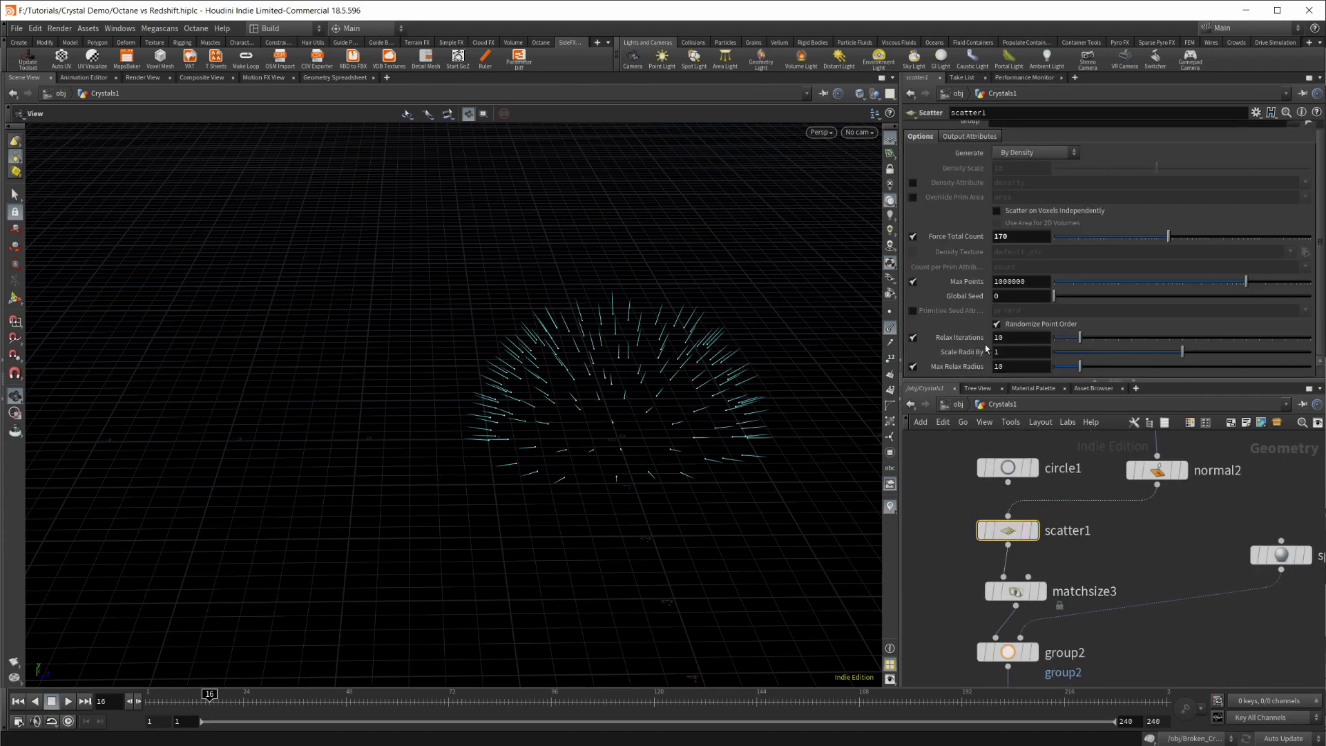
scroll(981, 346, "up", 1)
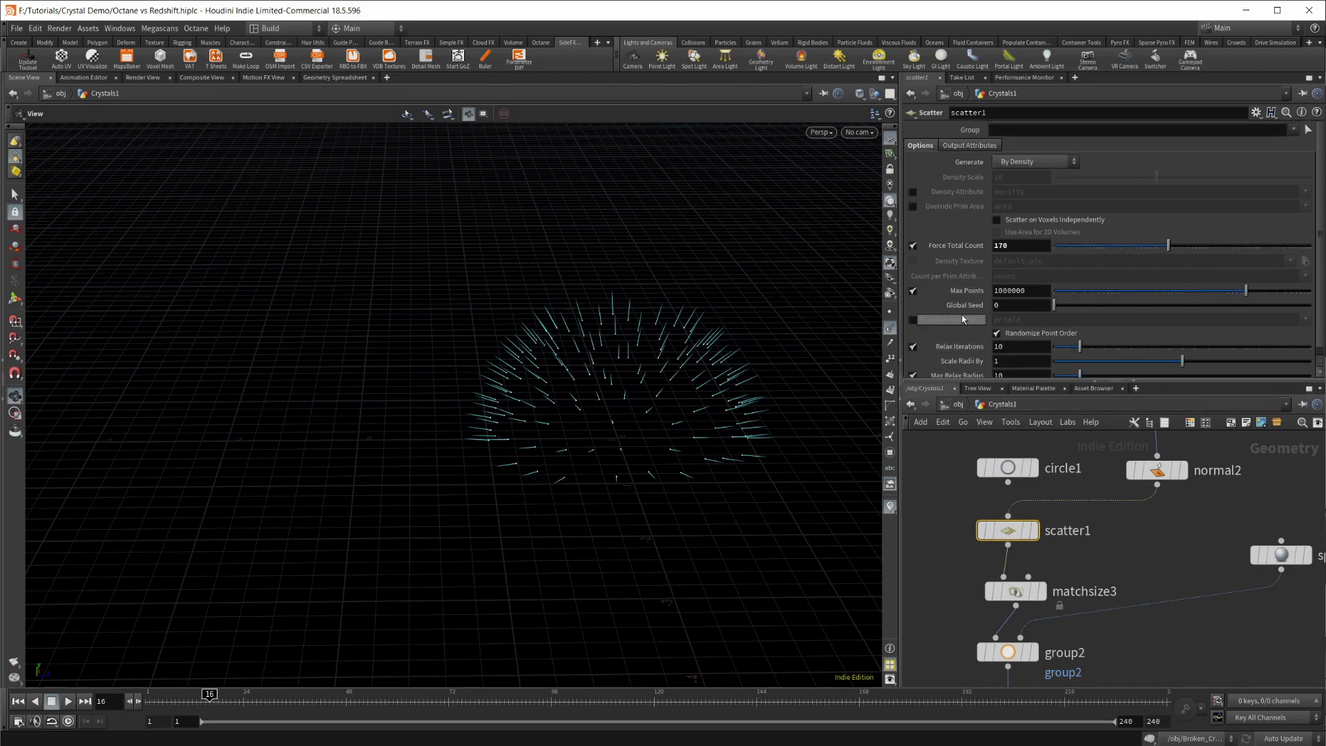
scroll(960, 308, "down", 1)
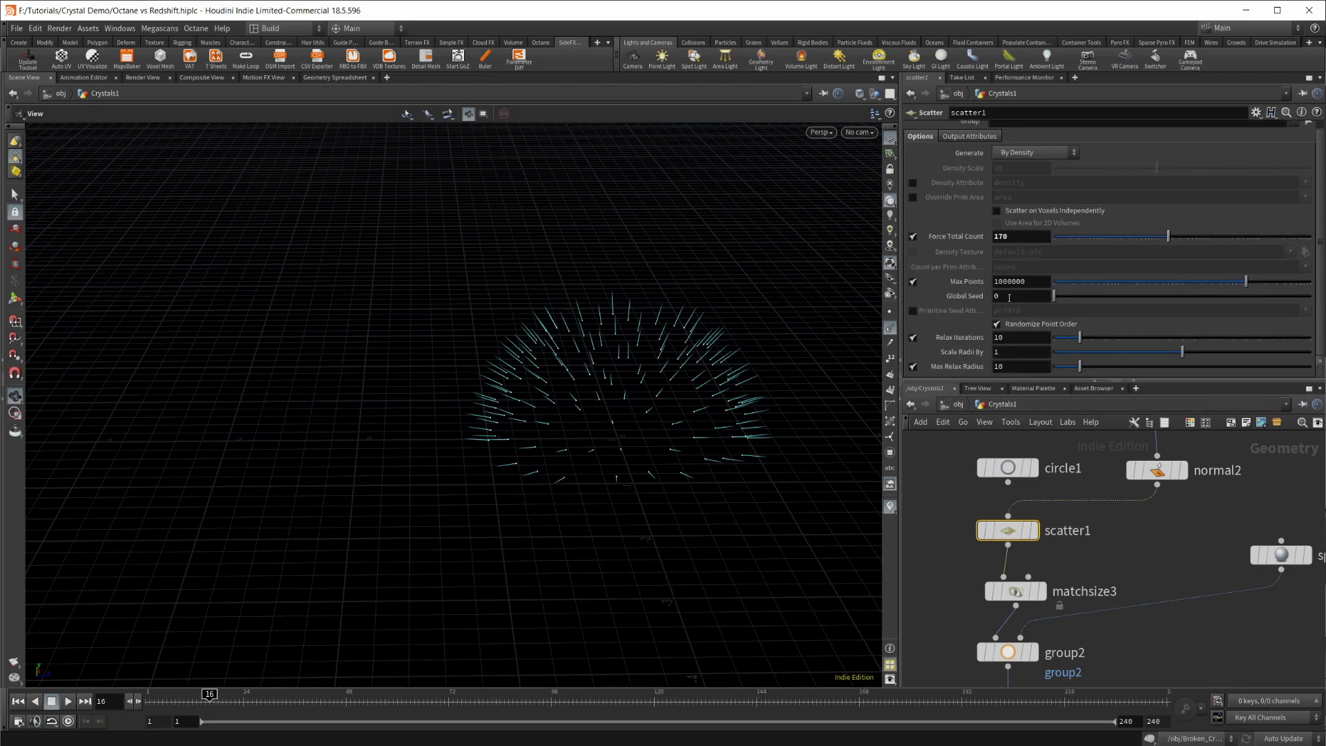
left_click(1000, 296)
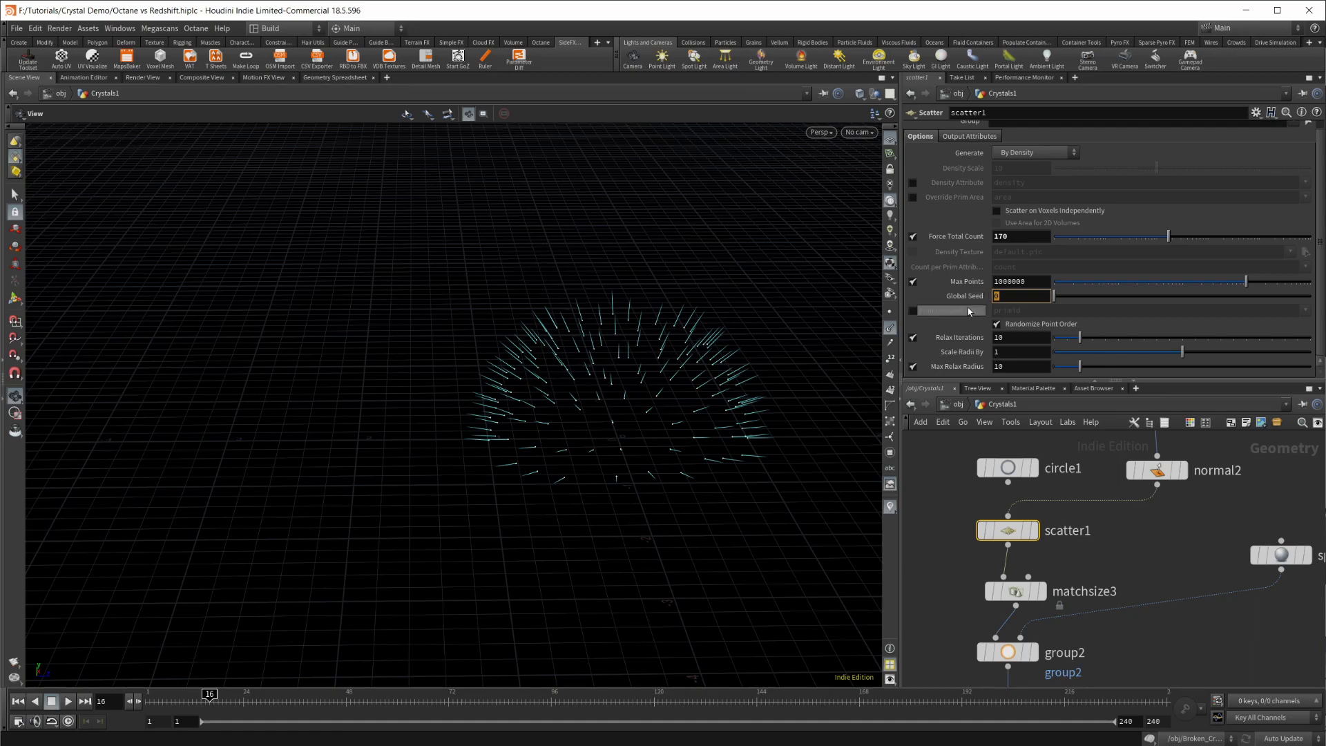
Display foreach_end1 at the end of the loop to show crystals copied onto the fused points.
scroll(1172, 650, "down", 5)
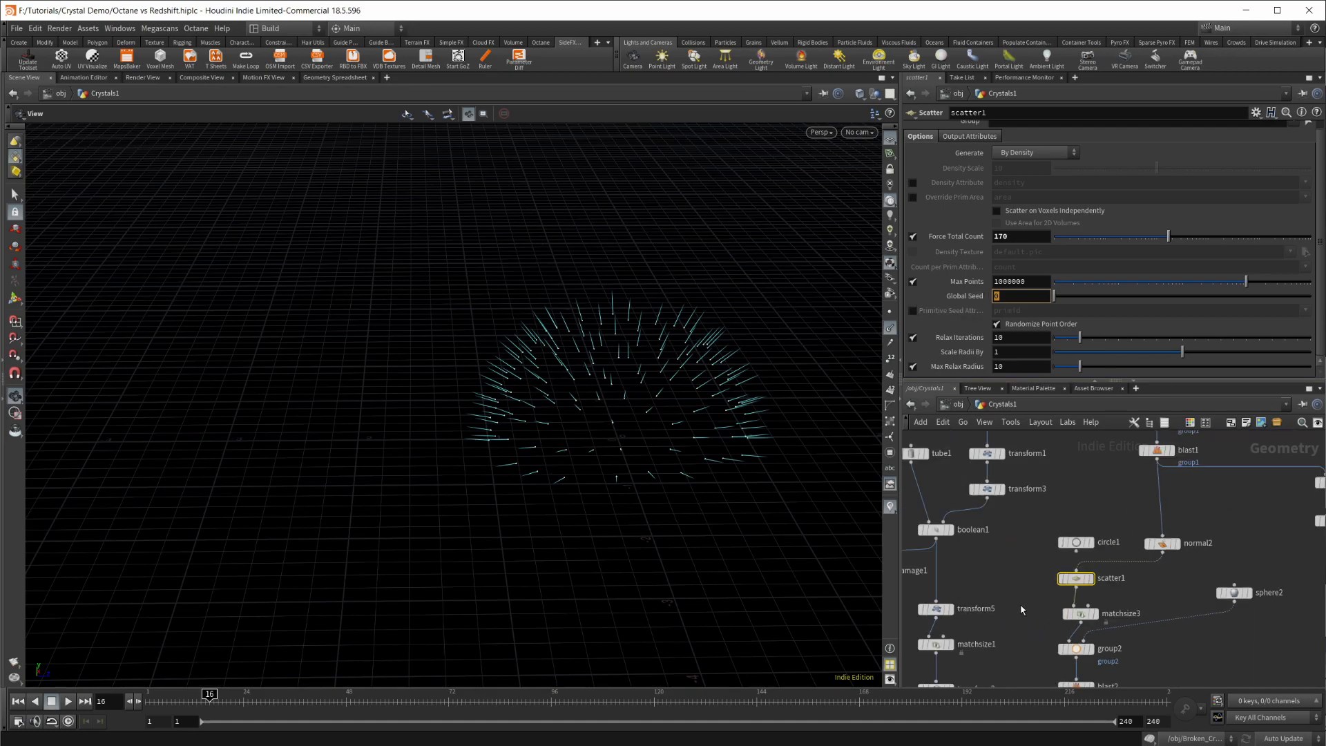
middle_click_drag(1069, 648, 1027, 530)
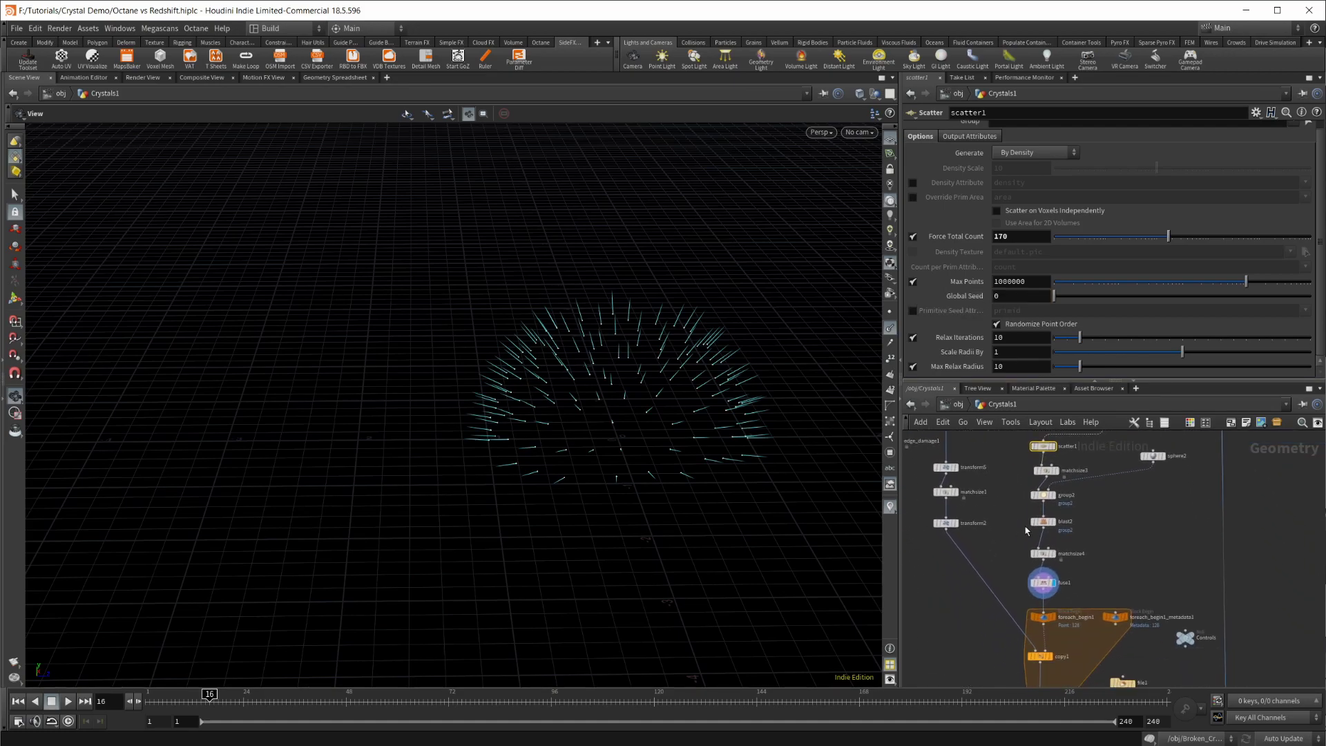
scroll(1127, 561, "up", 2)
middle_click_drag(1083, 680, 1110, 586)
left_click(1073, 603)
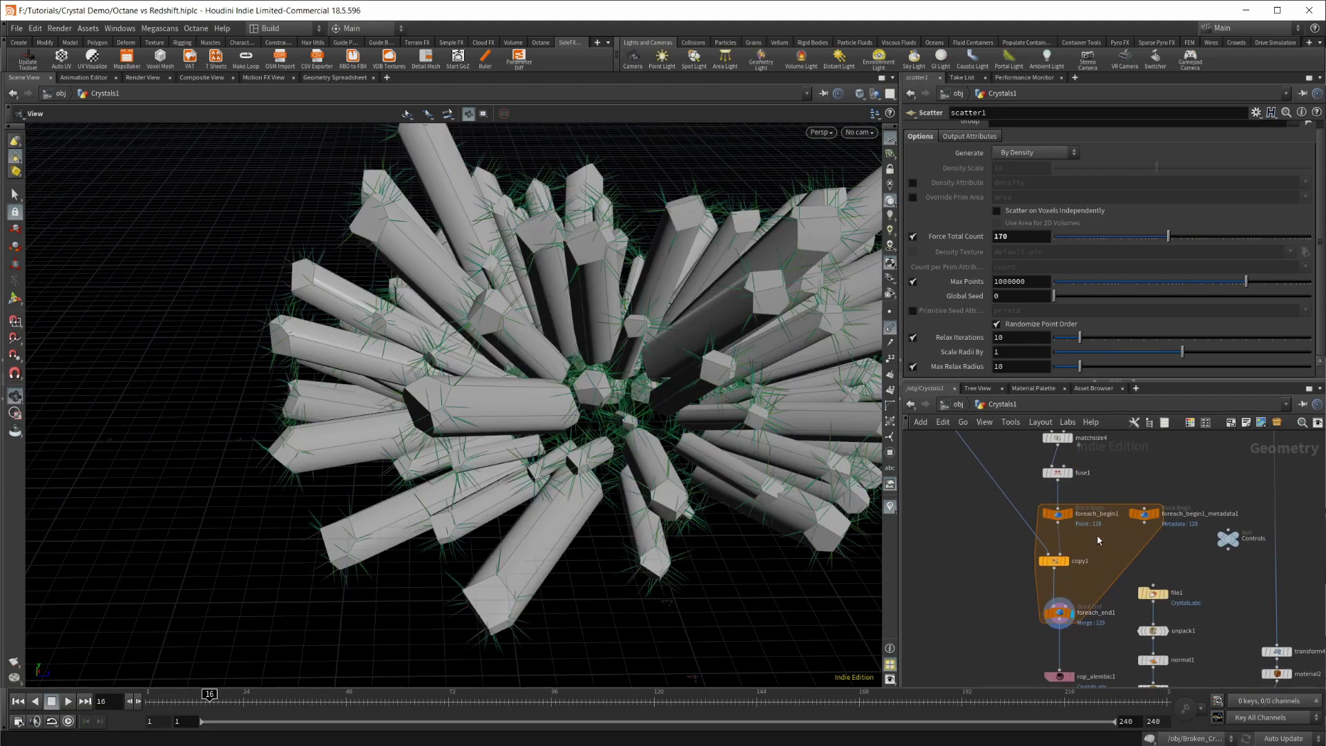
Hide the normals in the viewport and examine the whole crystal cluster from different angles.
left_click(891, 331)
right_click_drag(720, 430, 610, 500)
left_click_drag(610, 500, 699, 350)
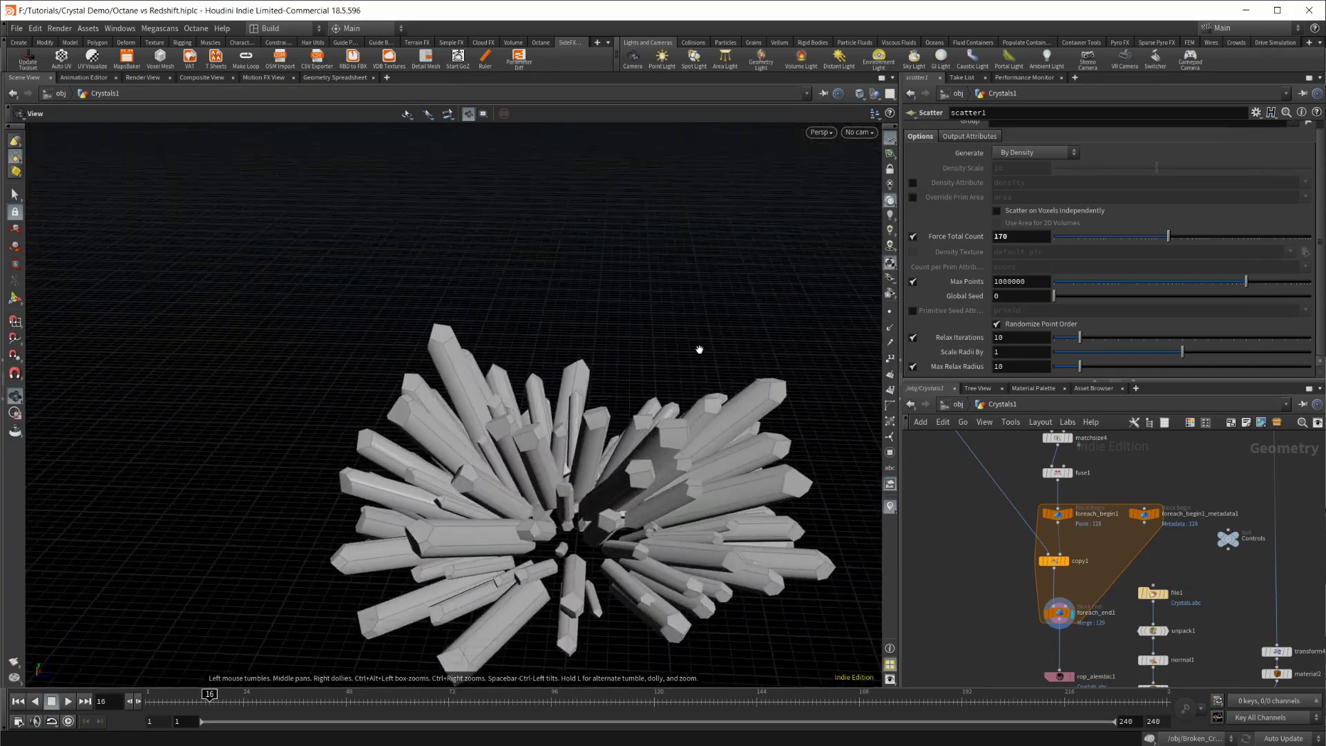
left_click_drag(635, 534, 637, 525)
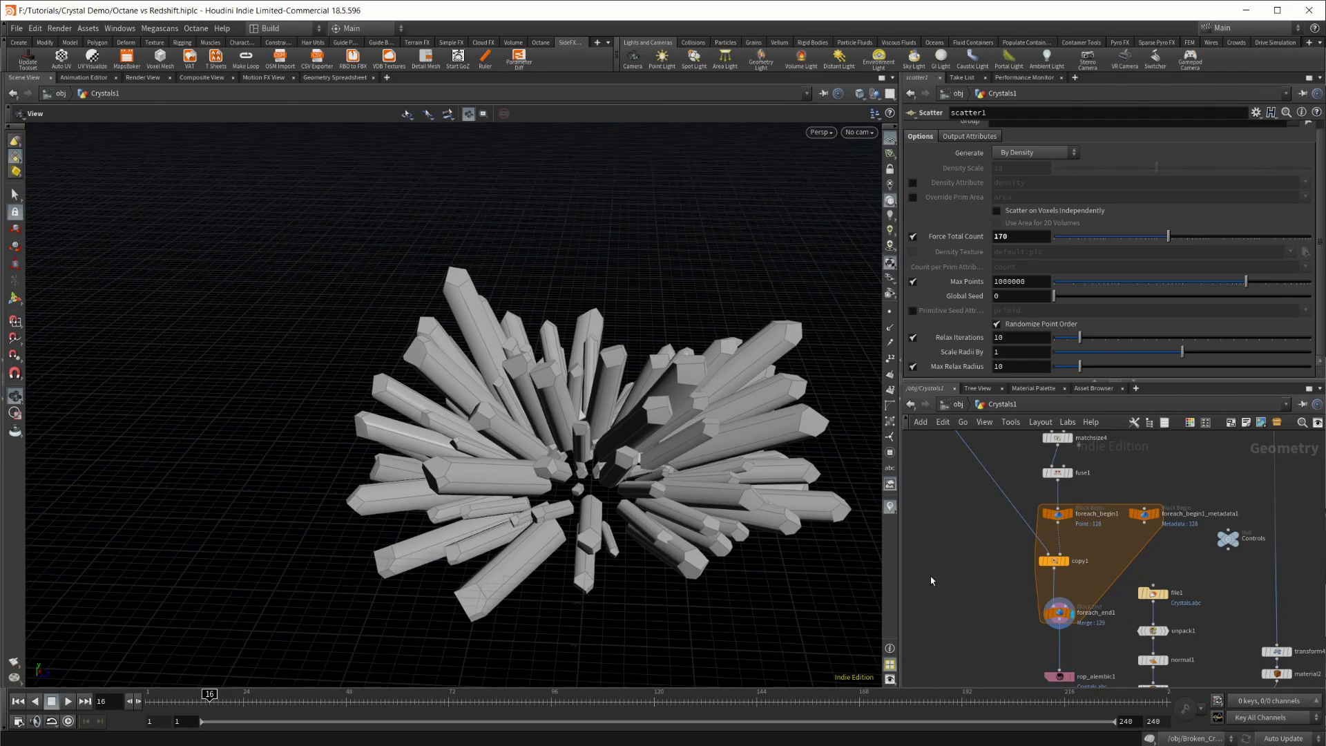
Display and select transform5 in the single-crystal branch to review its Rotate and Scale values.
middle_click_drag(999, 605, 992, 551)
left_click_drag(1015, 582, 1088, 675)
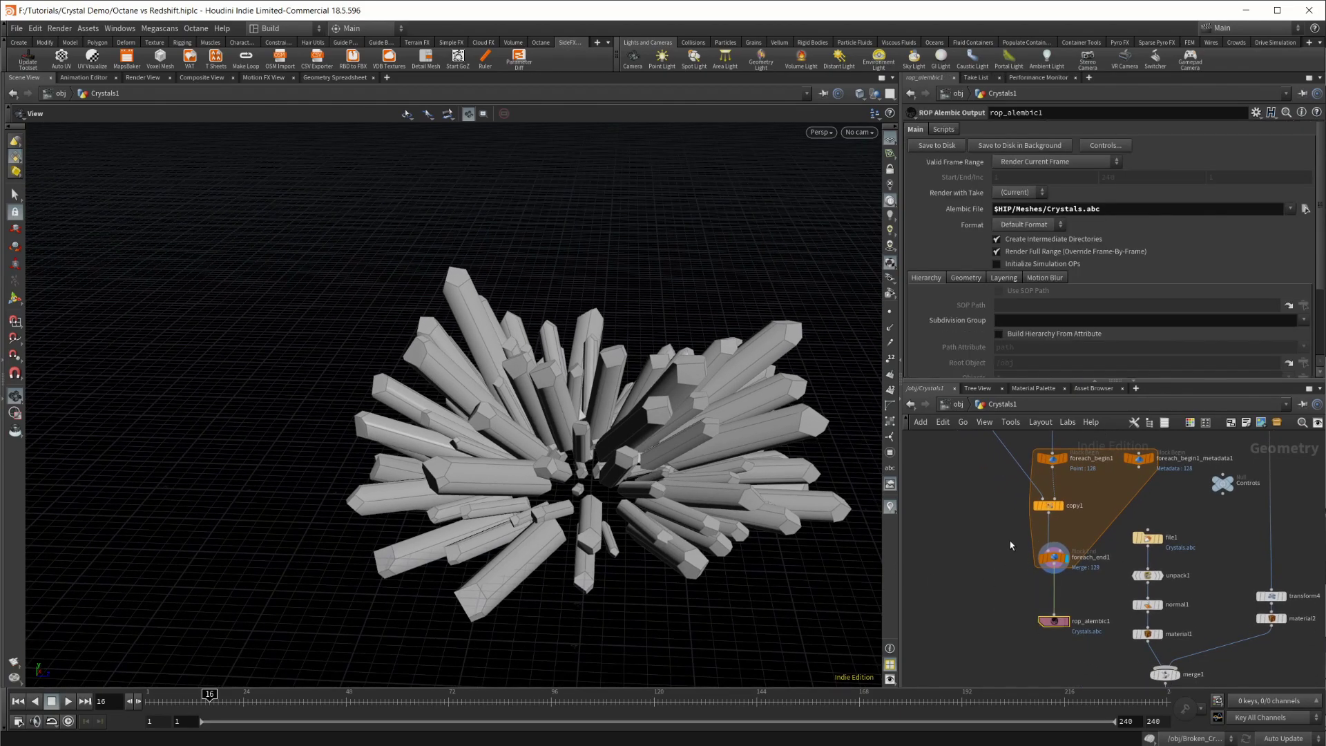
middle_click_drag(1011, 543, 1070, 662)
left_click_drag(1005, 568, 1030, 620)
middle_click_drag(992, 538, 1015, 625)
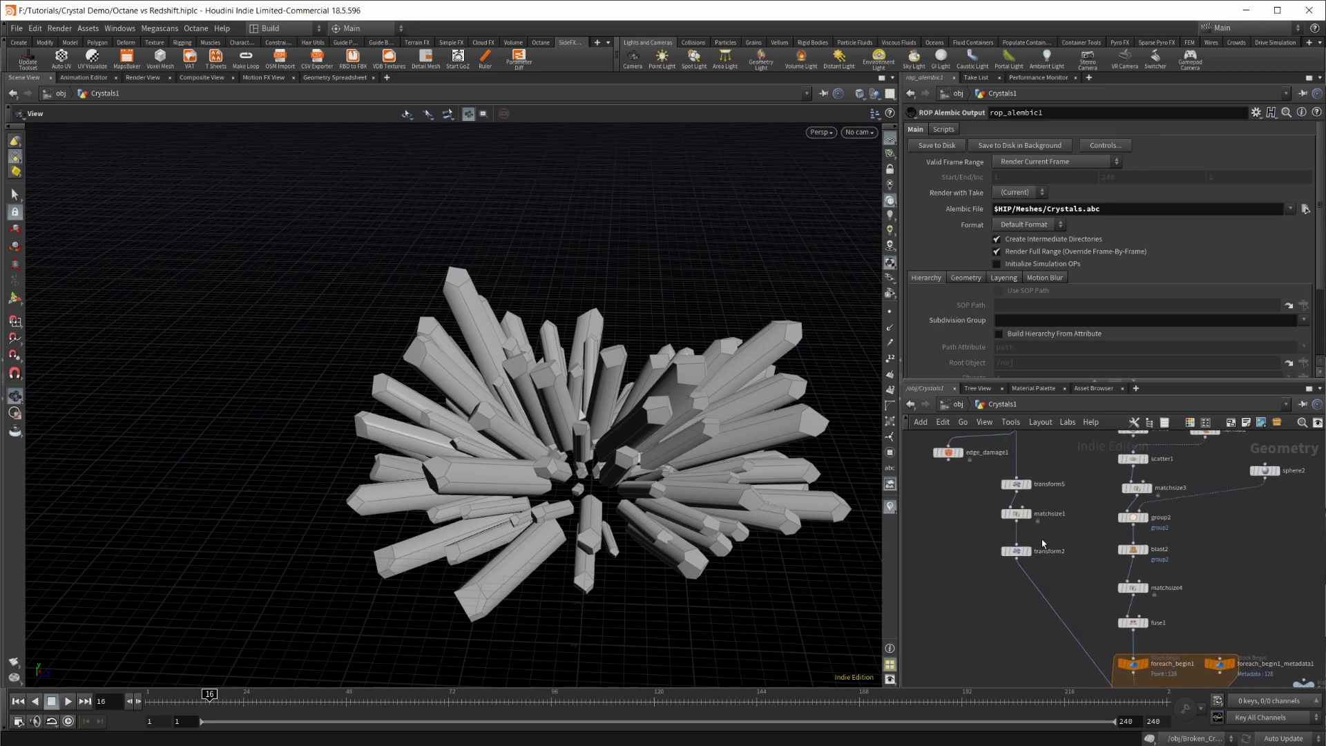
mouse_move(1023, 489)
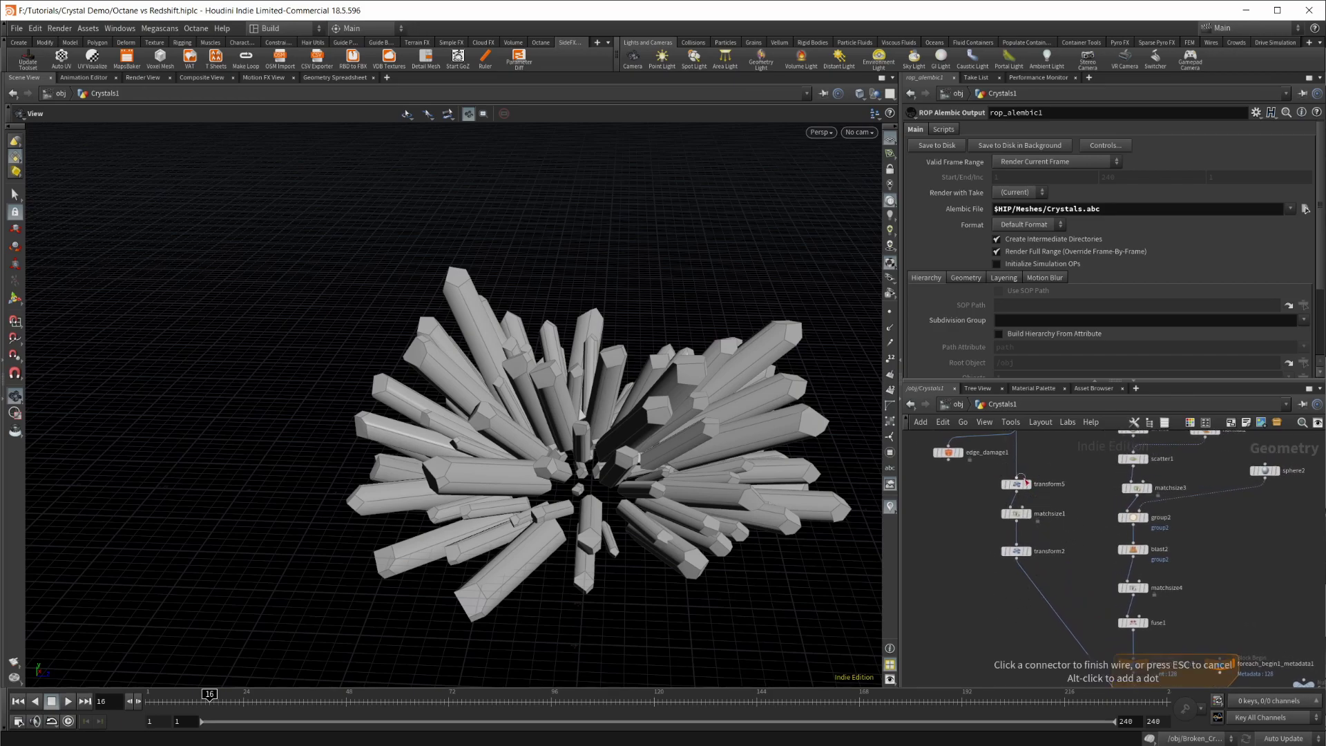
left_click(1028, 484)
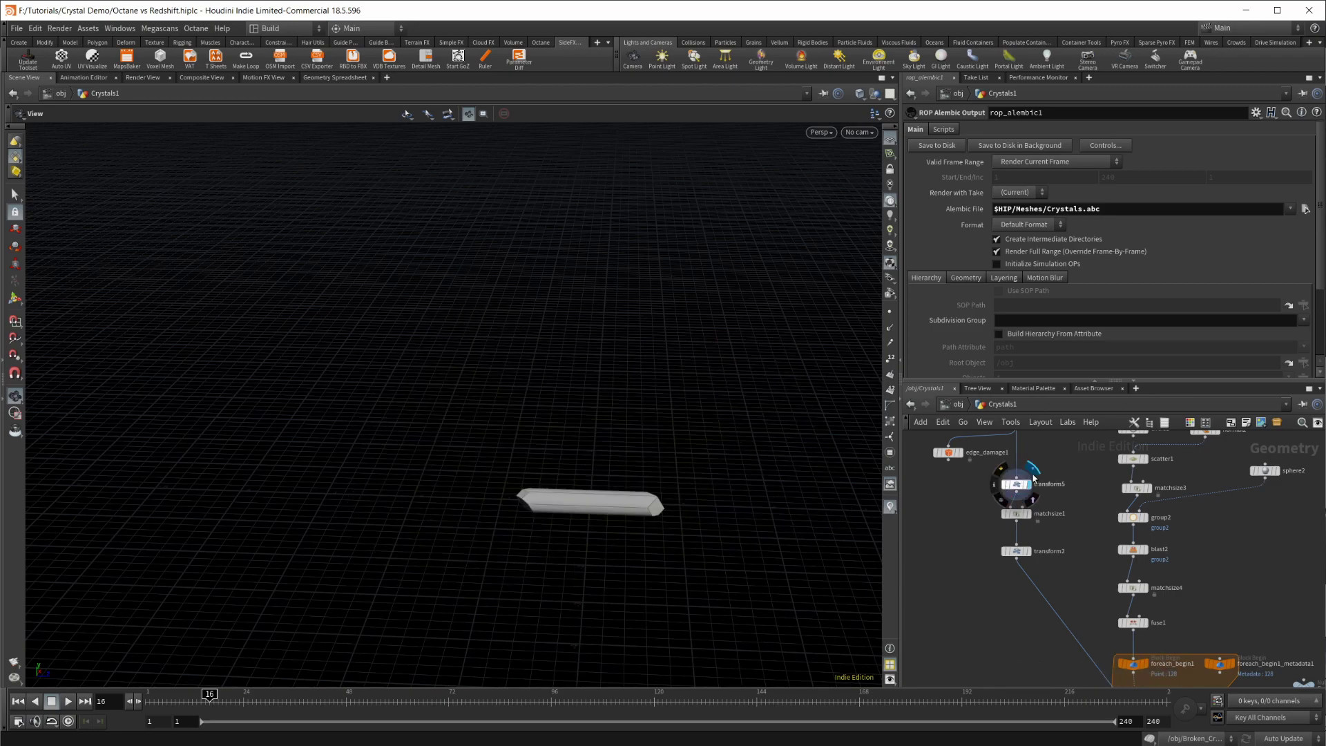
left_click(1020, 484)
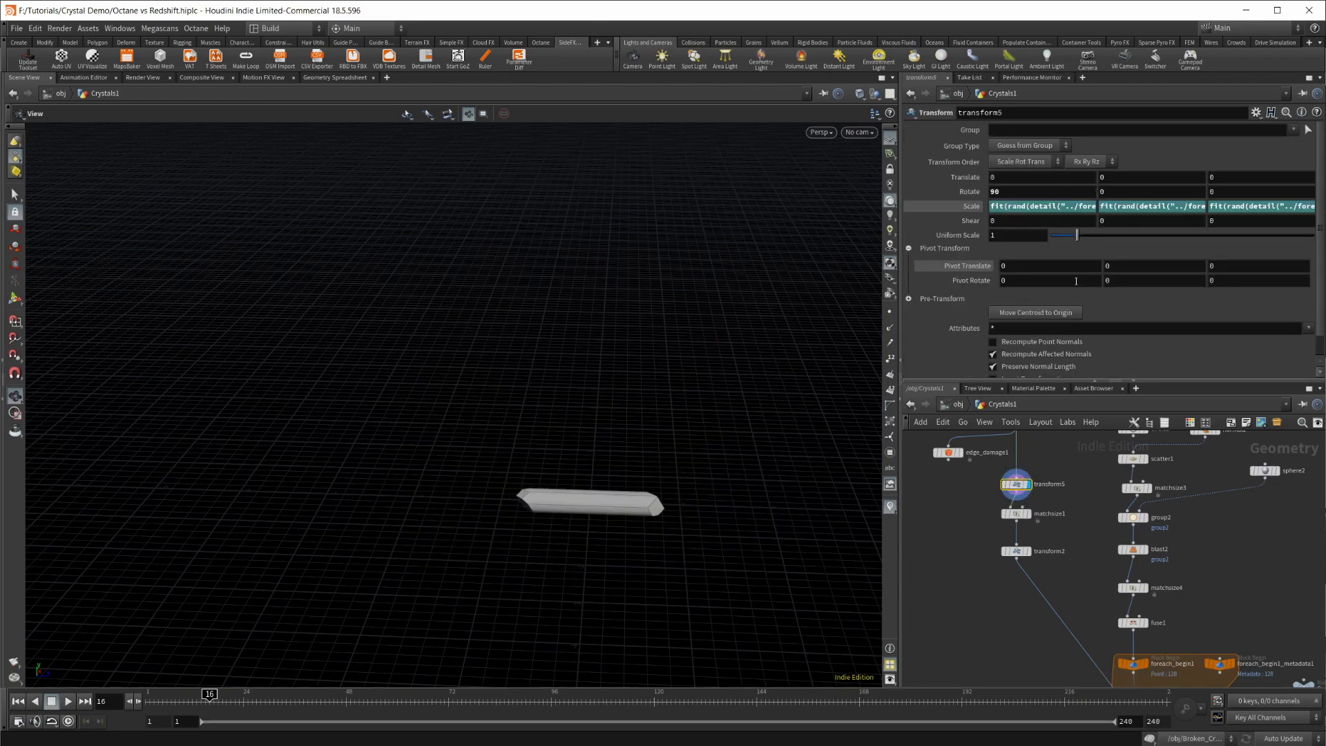
Display boolean1 and matchsize1 in turn to compare the single crystal's orientation and position, viewing it up close.
middle_click_drag(1066, 583, 1085, 633)
left_click(1051, 467)
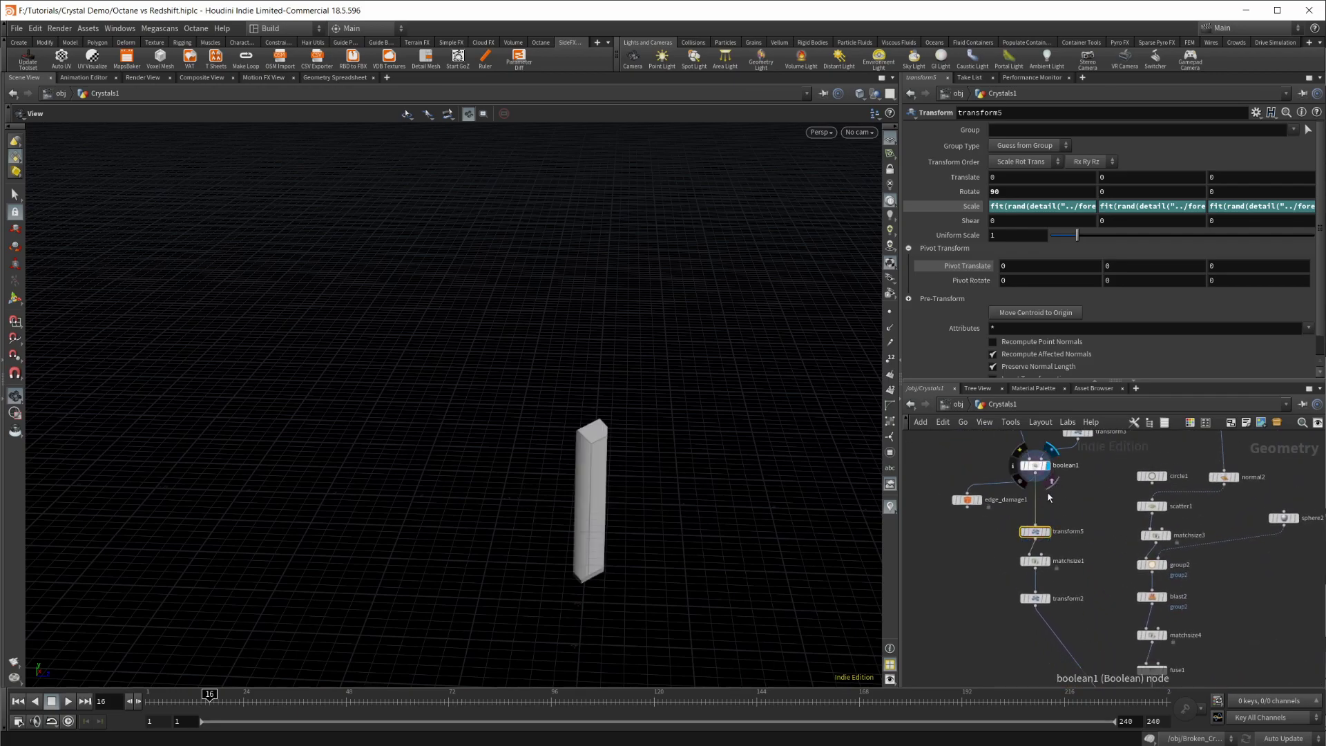
middle_click_drag(1123, 582, 1114, 554)
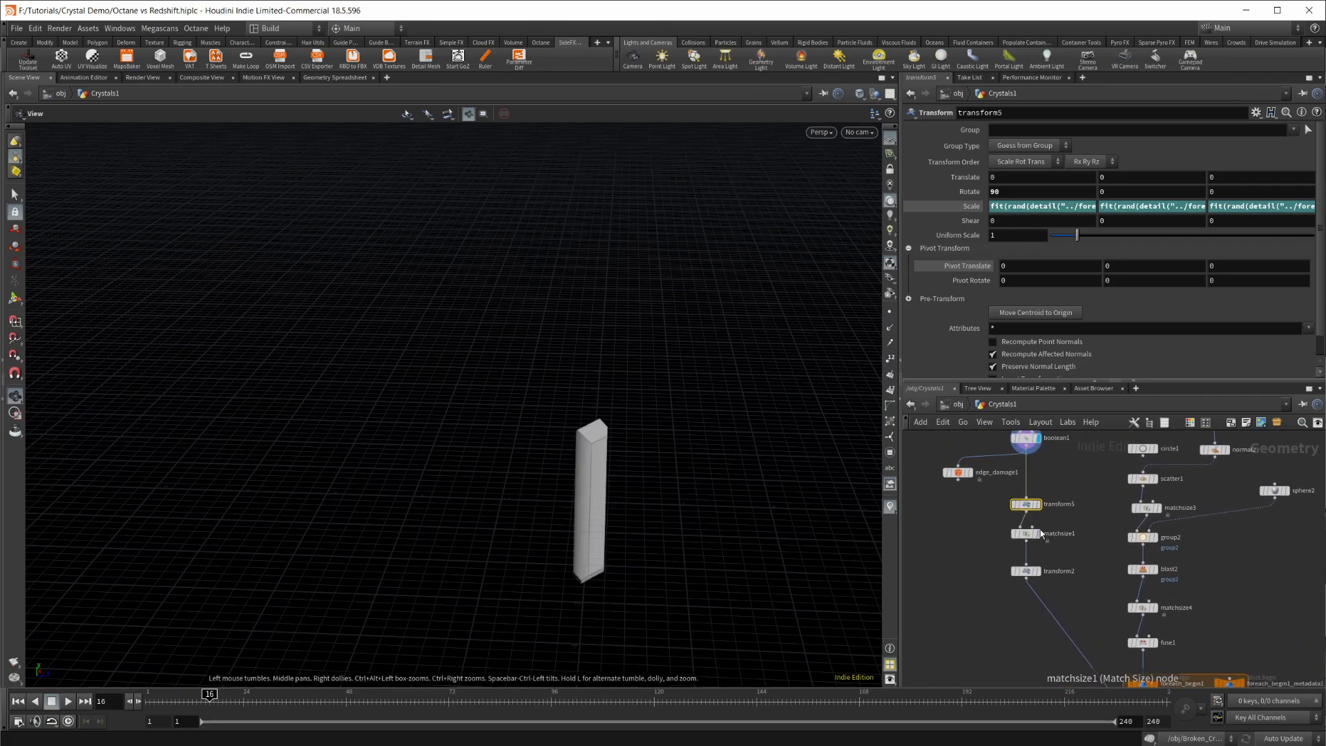
left_click(1043, 523)
left_click_drag(578, 545, 637, 557)
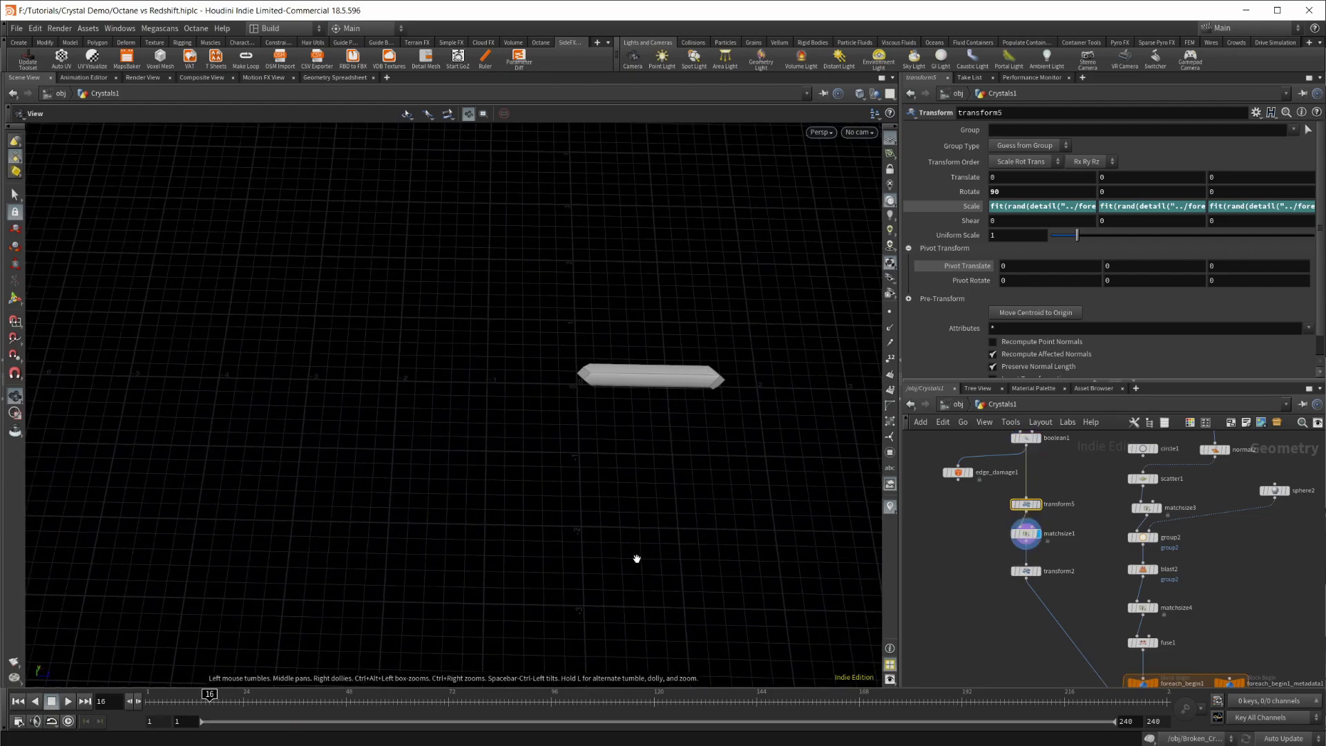
right_click_drag(631, 387, 651, 448)
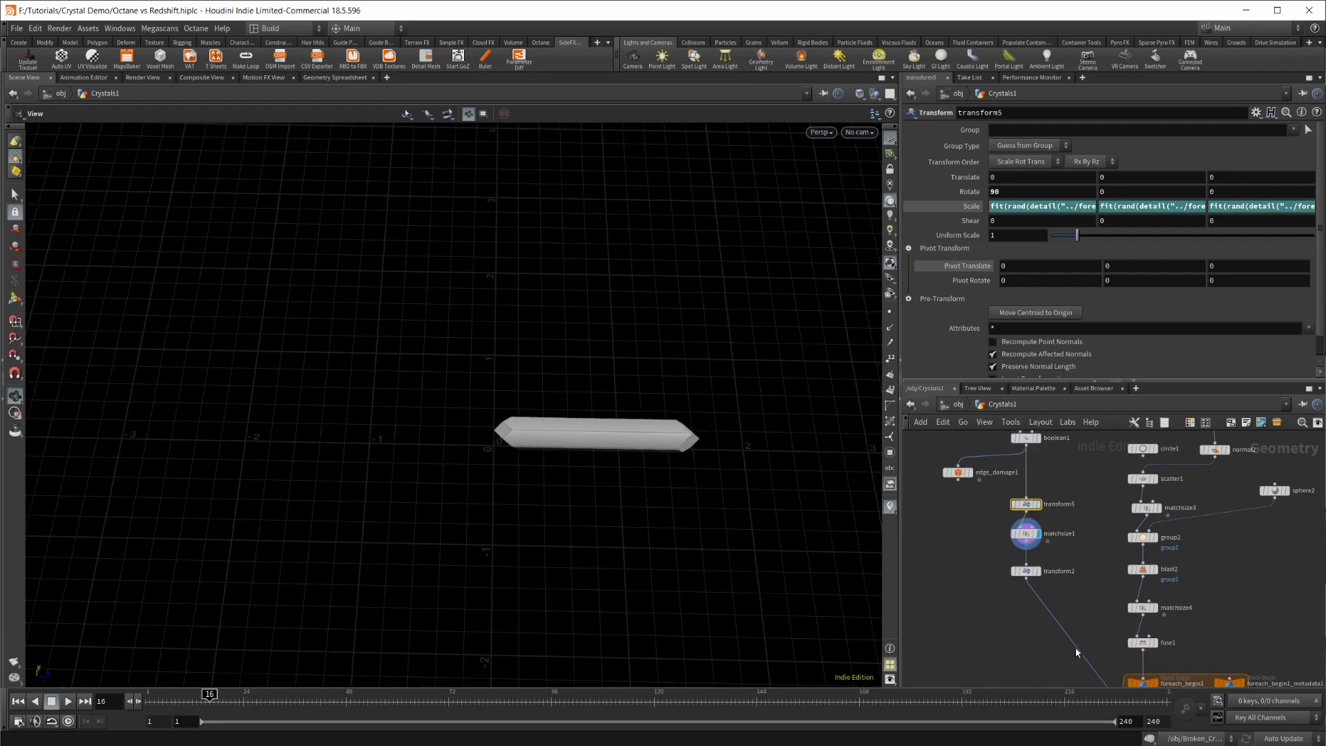
Display the foreach_end1 result again while keeping transform5 and matchsize1 within reach in the network.
middle_click_drag(1102, 651, 1057, 504)
middle_click_drag(1045, 562, 1111, 616)
left_click(1098, 576)
middle_click_drag(1049, 471, 1069, 508)
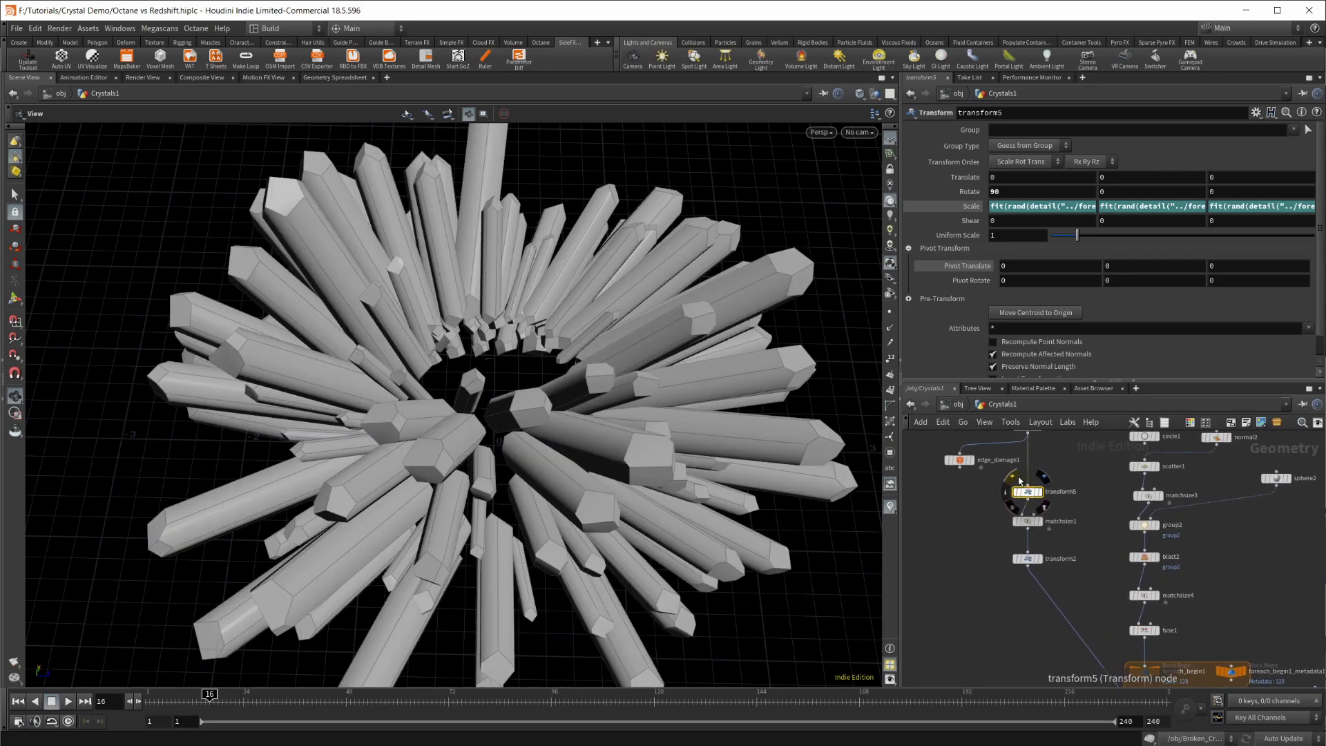
Bypass transform5 and matchsize1, and examine their effect on the crystal cluster from the side.
left_click(1017, 477)
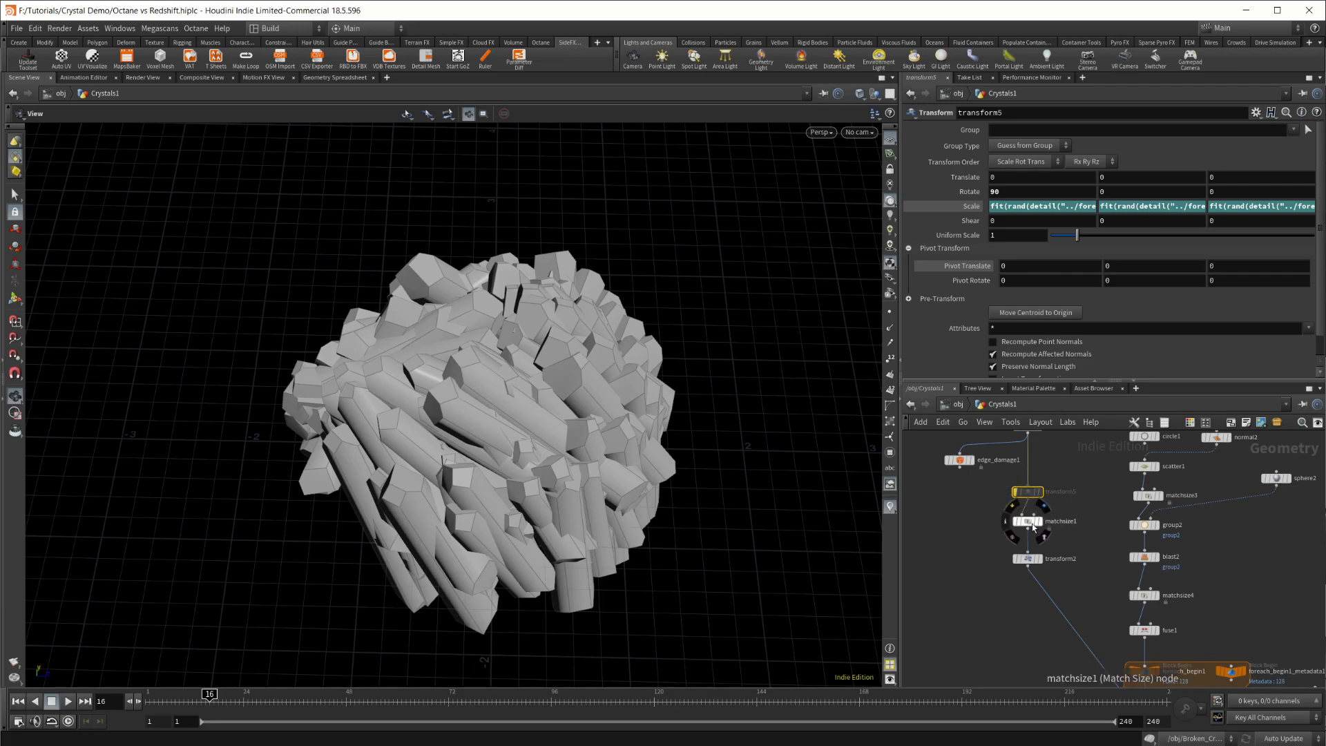
left_click(1013, 505)
left_click_drag(483, 498, 532, 469)
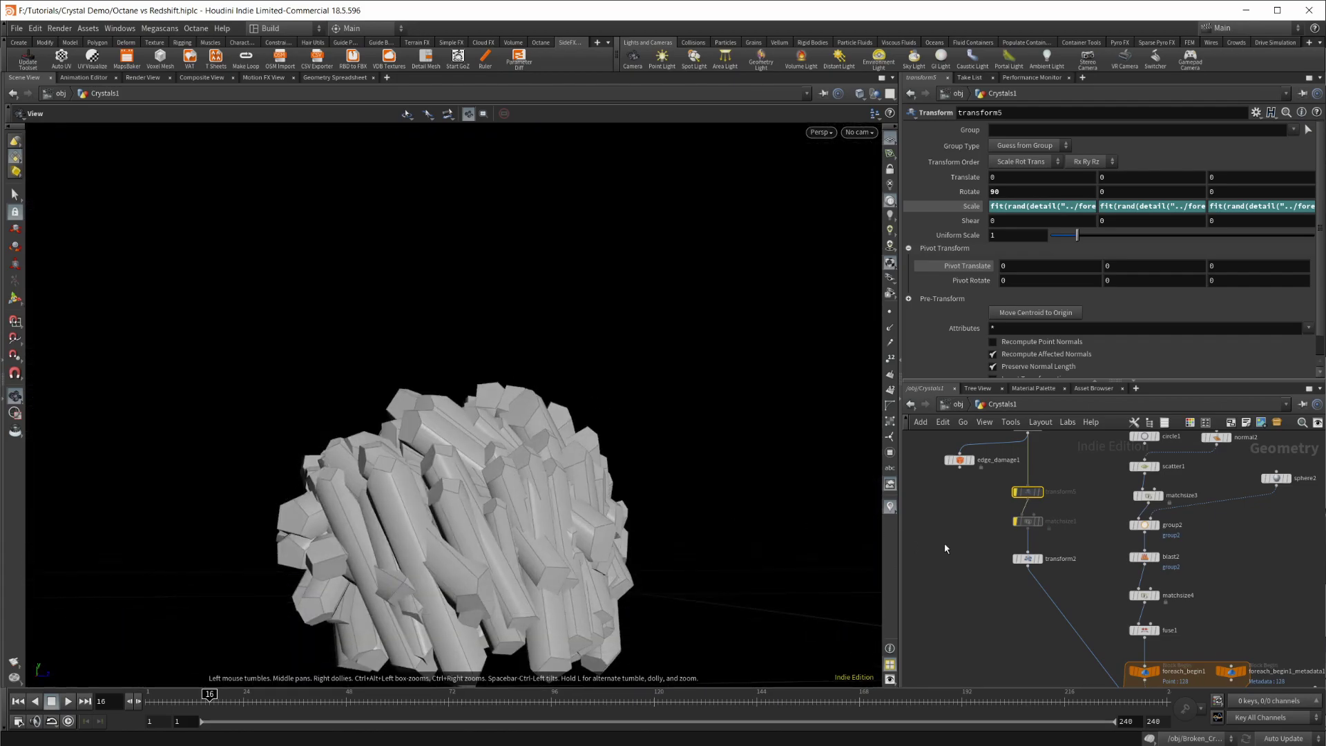
Re-enable transform5 and examine the cluster from the side and above with only matchsize1 bypassed.
left_click(1017, 492)
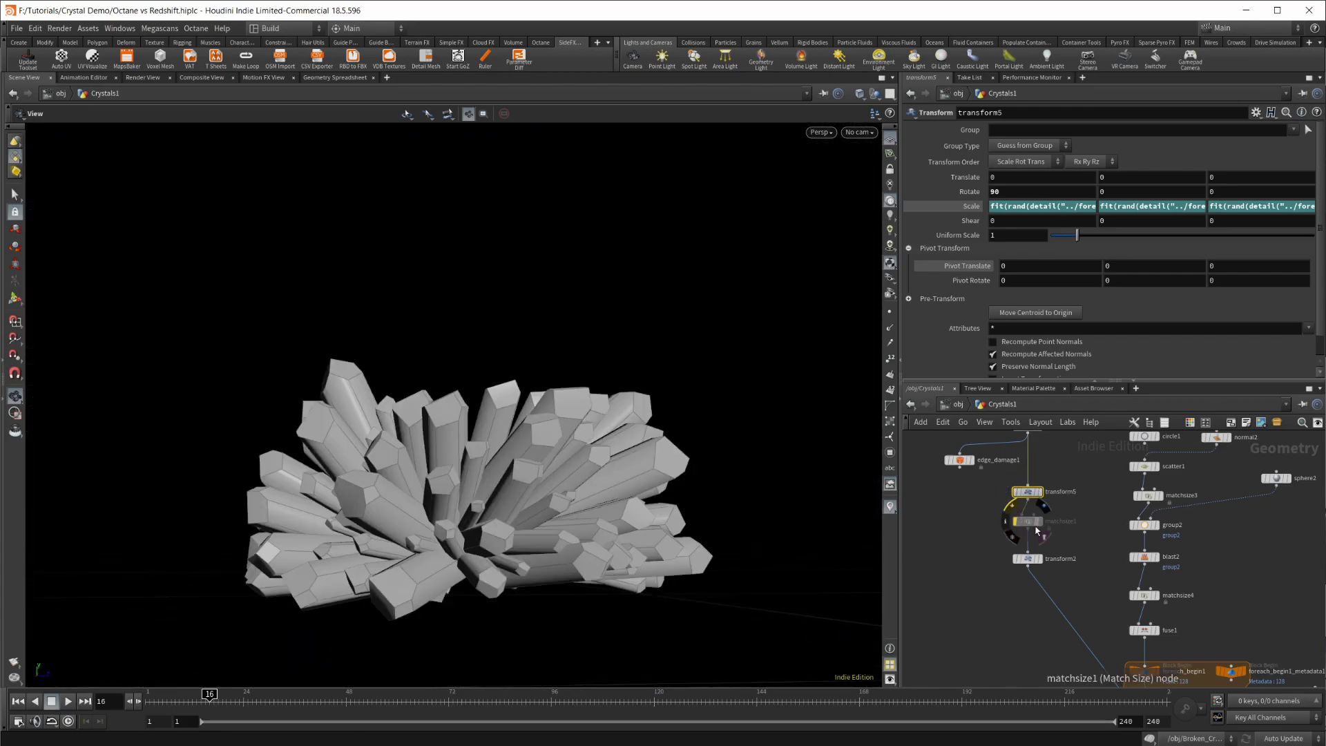
left_click_drag(749, 521, 648, 251)
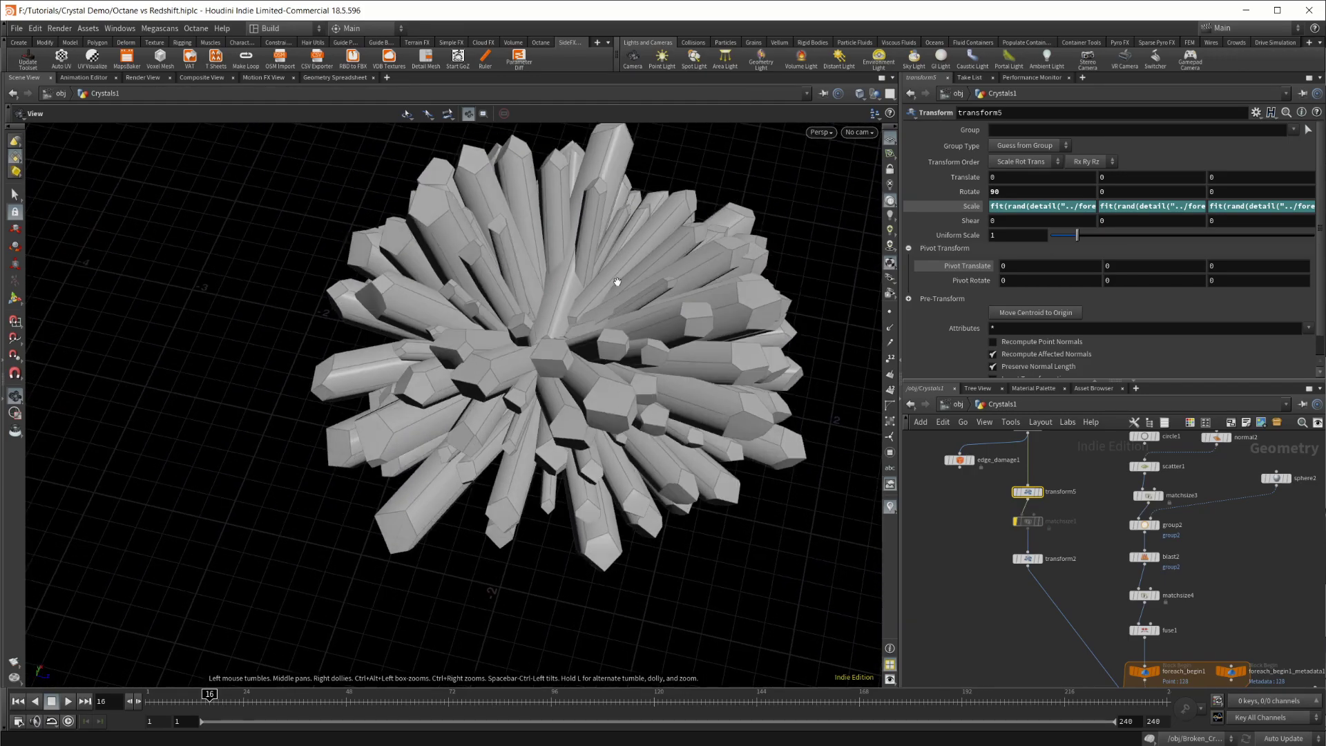
Display boolean1 and transform5 in turn to compare the single crystal's orientation before and after the X rotation.
left_click_drag(617, 449, 552, 392)
middle_click_drag(556, 417, 428, 491)
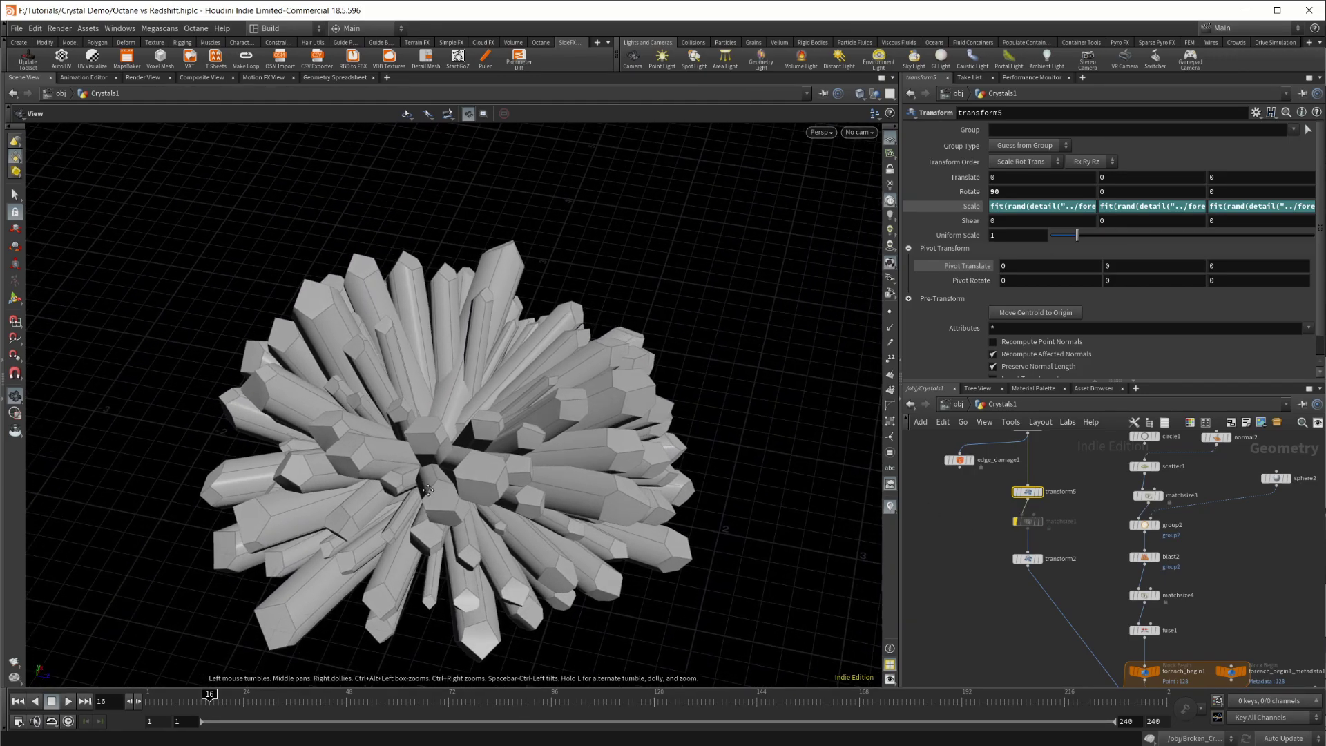
left_click_drag(428, 490, 385, 527)
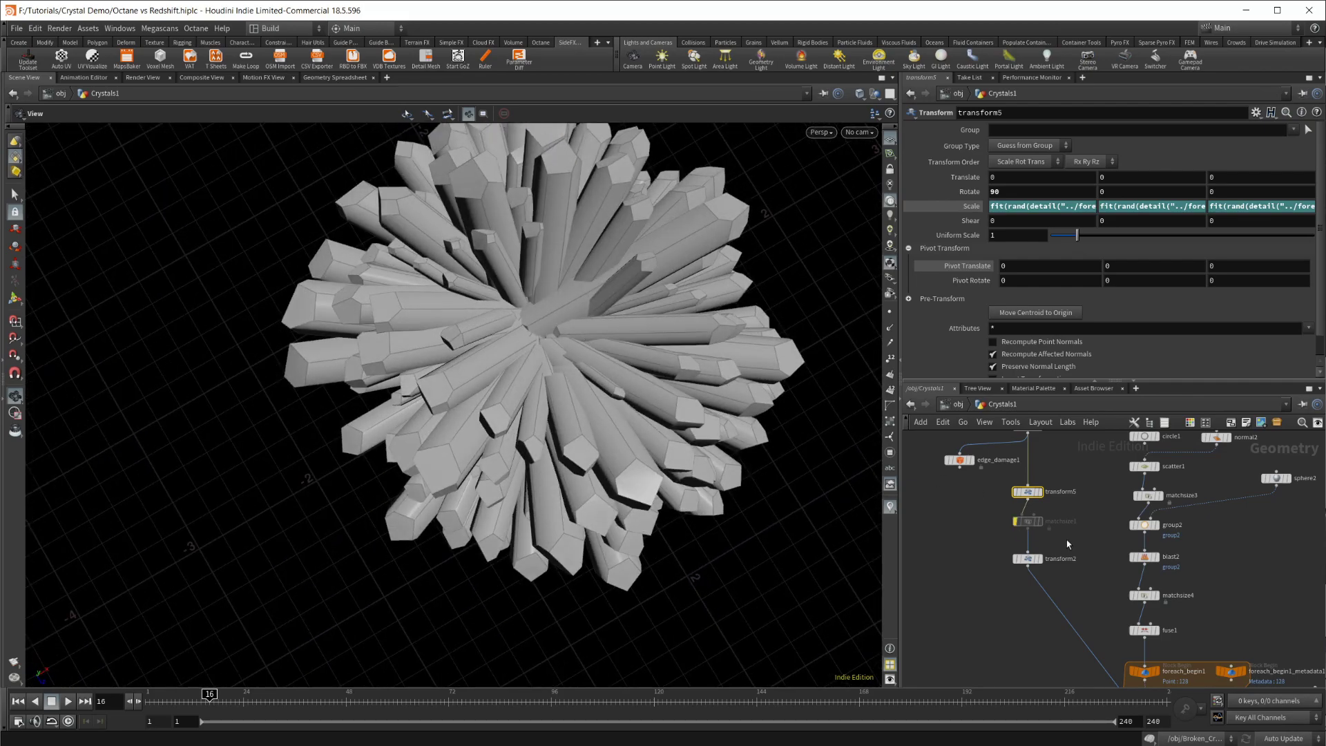
middle_click_drag(1030, 499, 1021, 553)
left_click(1031, 480)
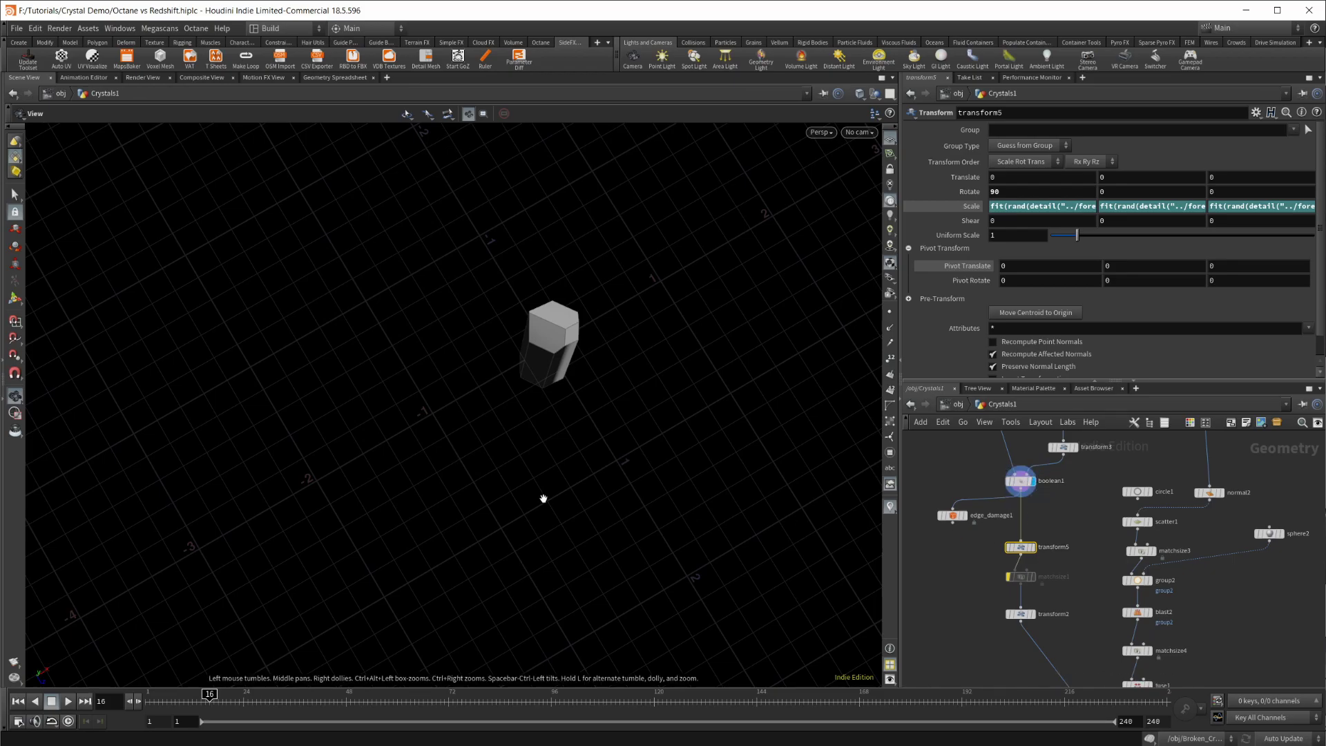
left_click_drag(542, 498, 560, 431)
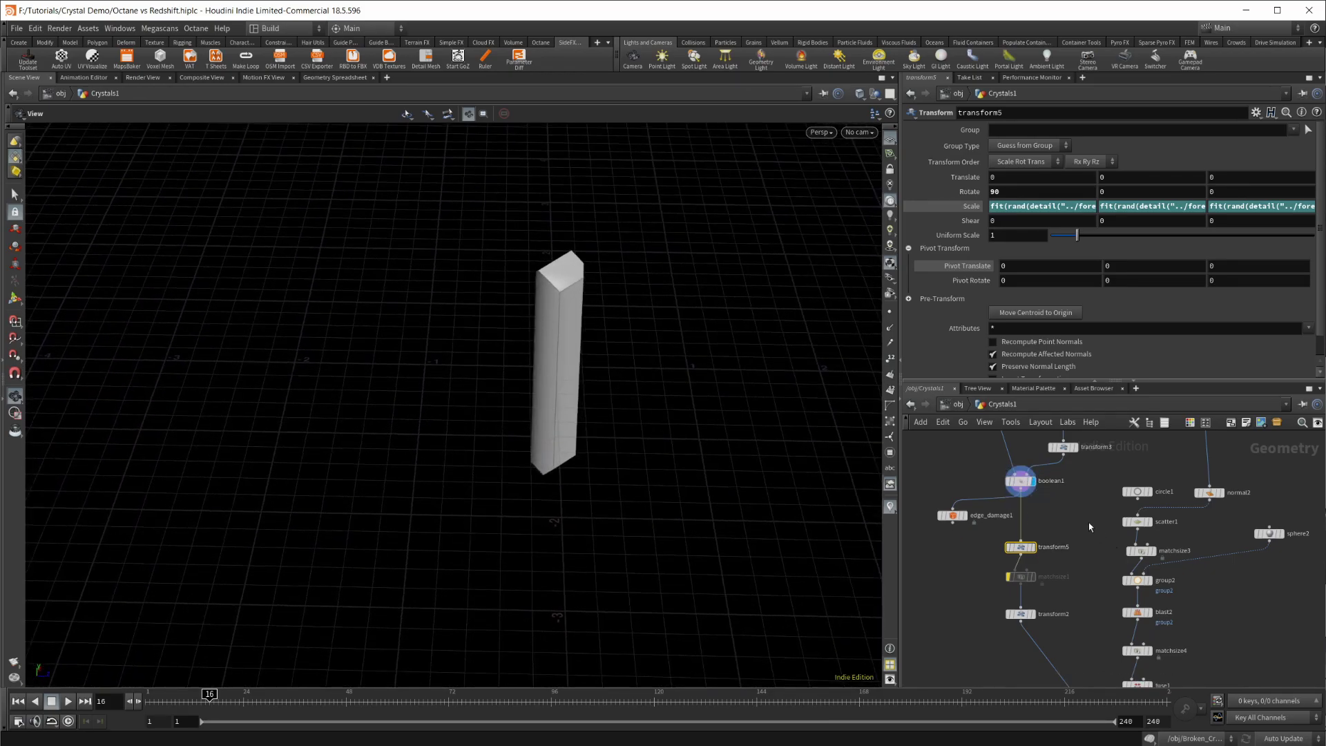
middle_click_drag(1088, 522, 1083, 566)
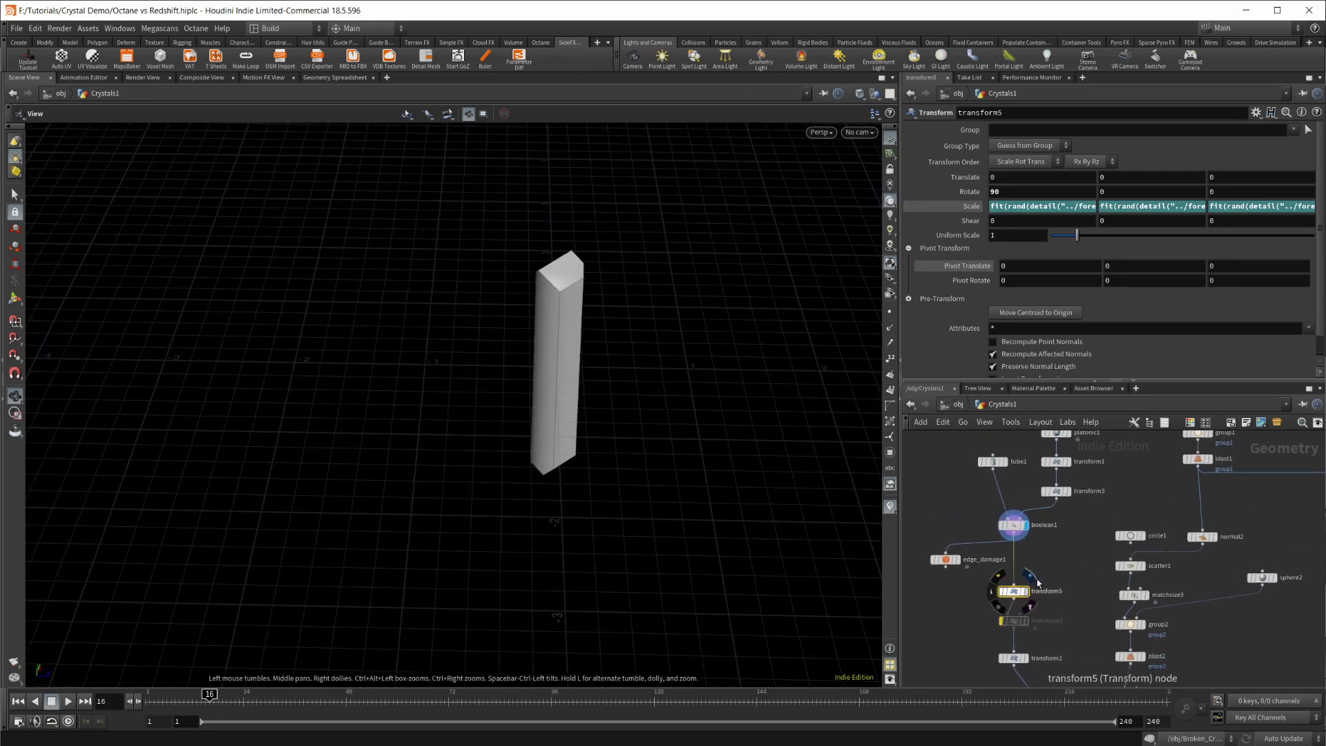
left_click(1038, 583)
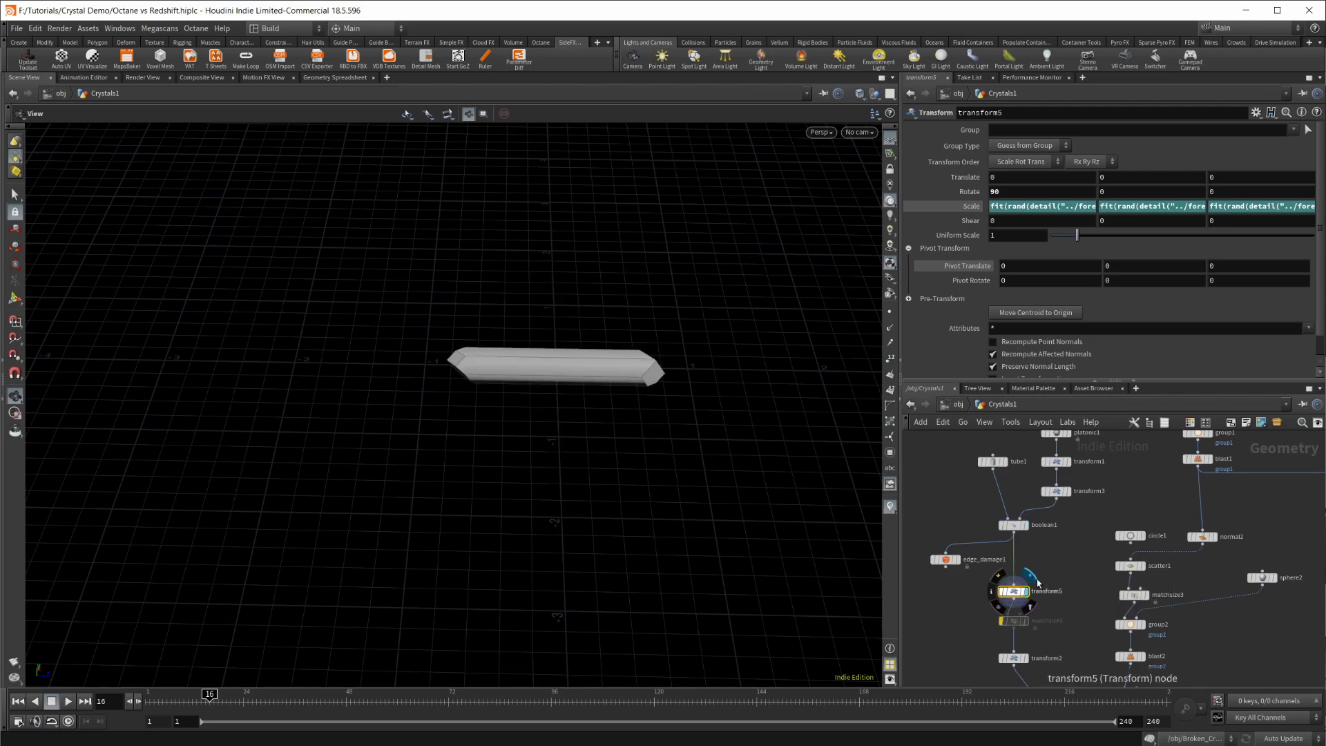
left_click_drag(617, 366, 590, 462)
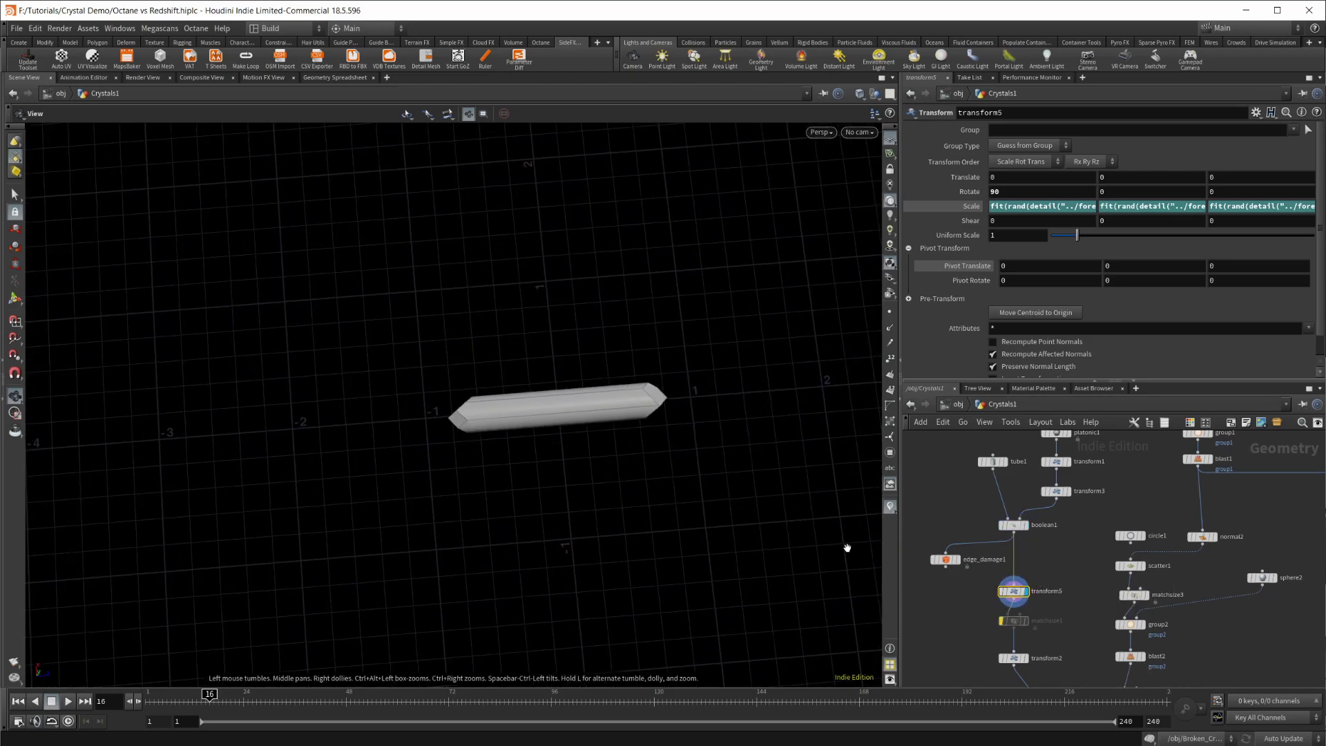
double_click(1025, 192)
Display the foreach_end1 result again and re-enable the bypassed matchsize1 node.
middle_click_drag(1100, 619, 1084, 546)
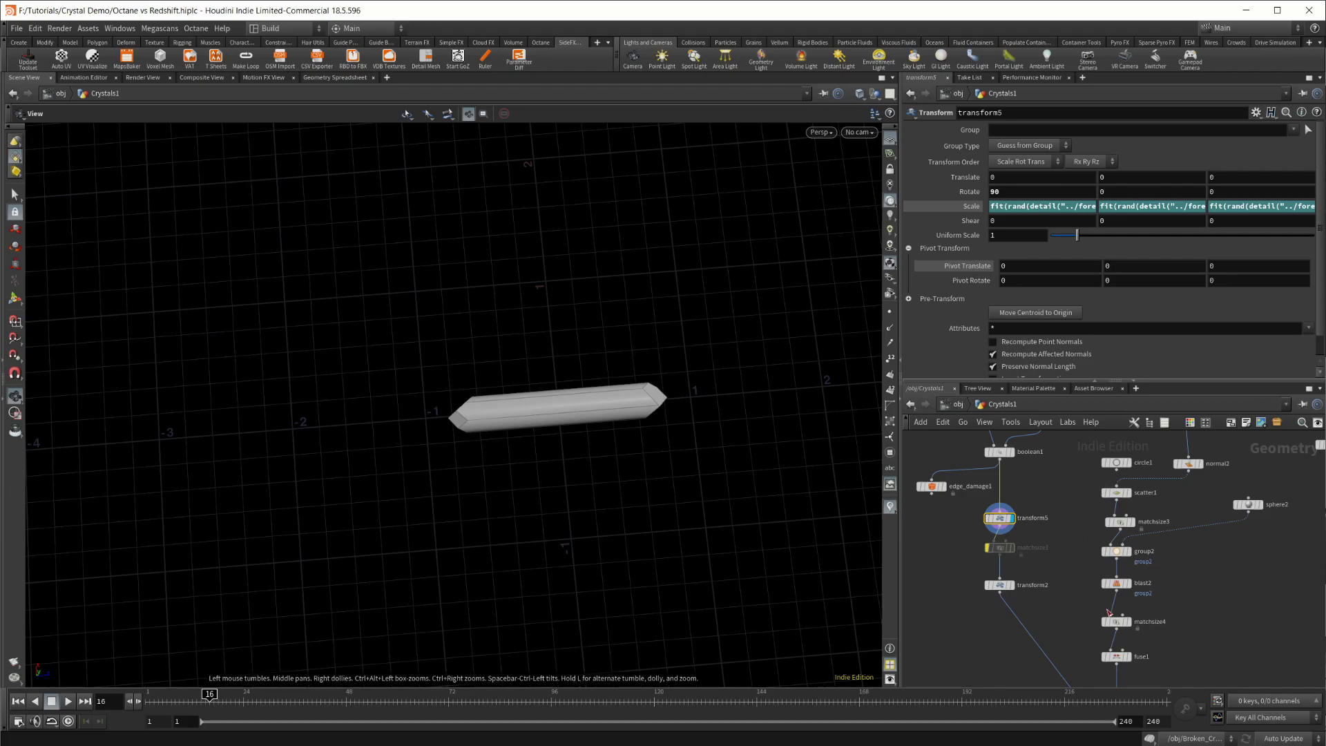
middle_click_drag(1092, 618, 1018, 491)
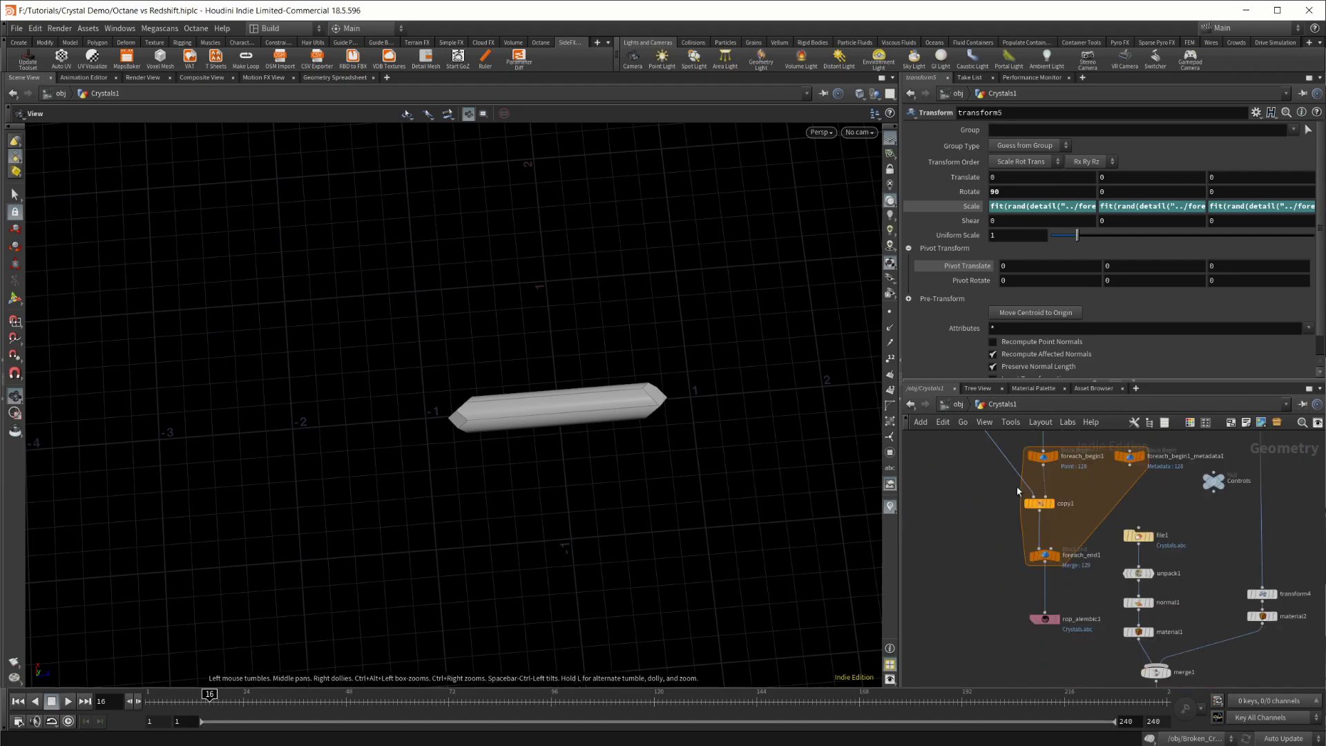
left_click(1057, 556)
middle_click_drag(985, 435, 1041, 658)
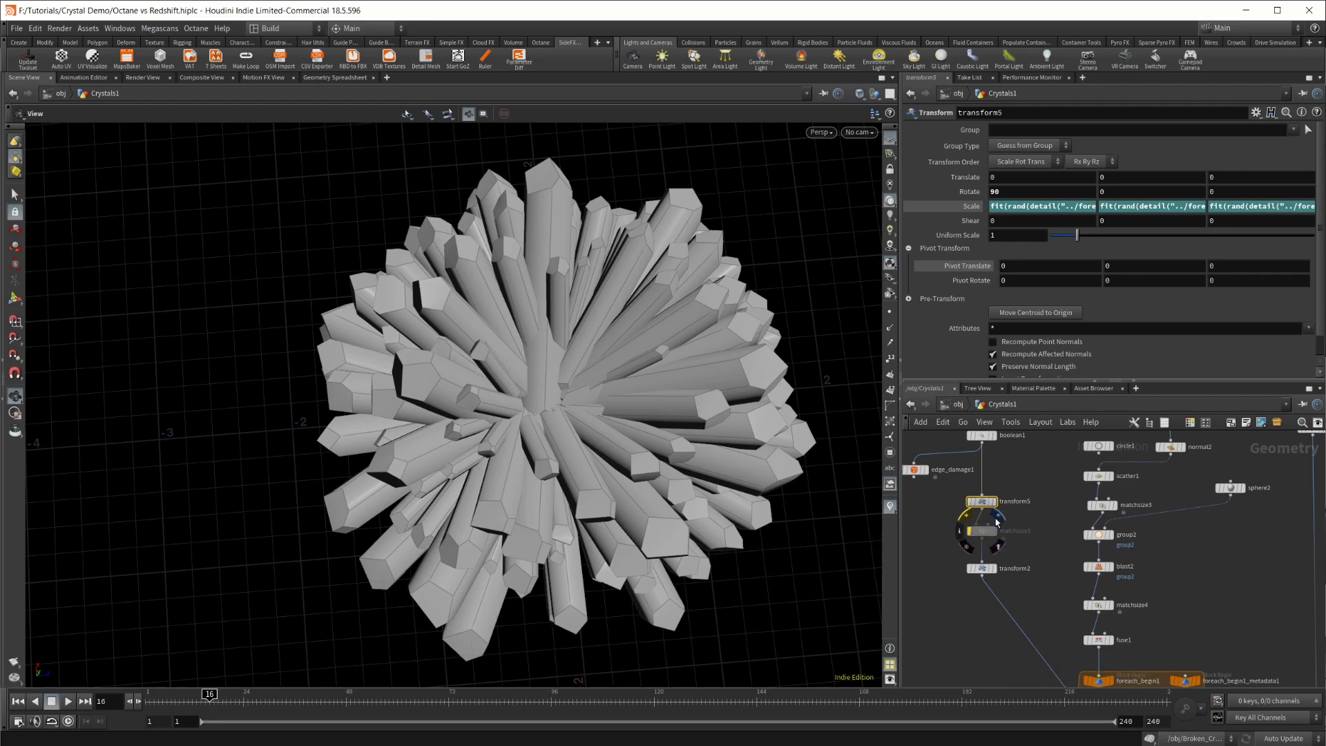
left_click(1005, 511)
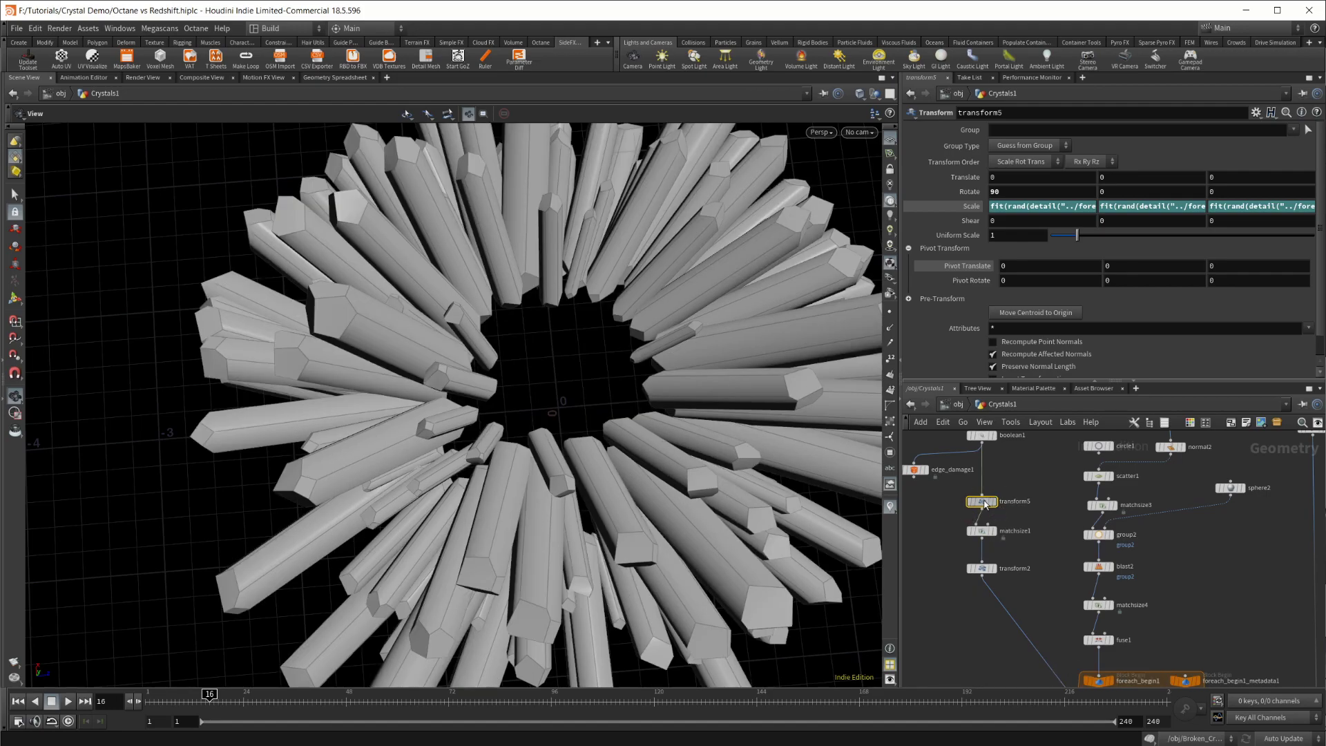
Set transform5's X rotation to 0 and examine the effect on the crystal cluster.
type("0")
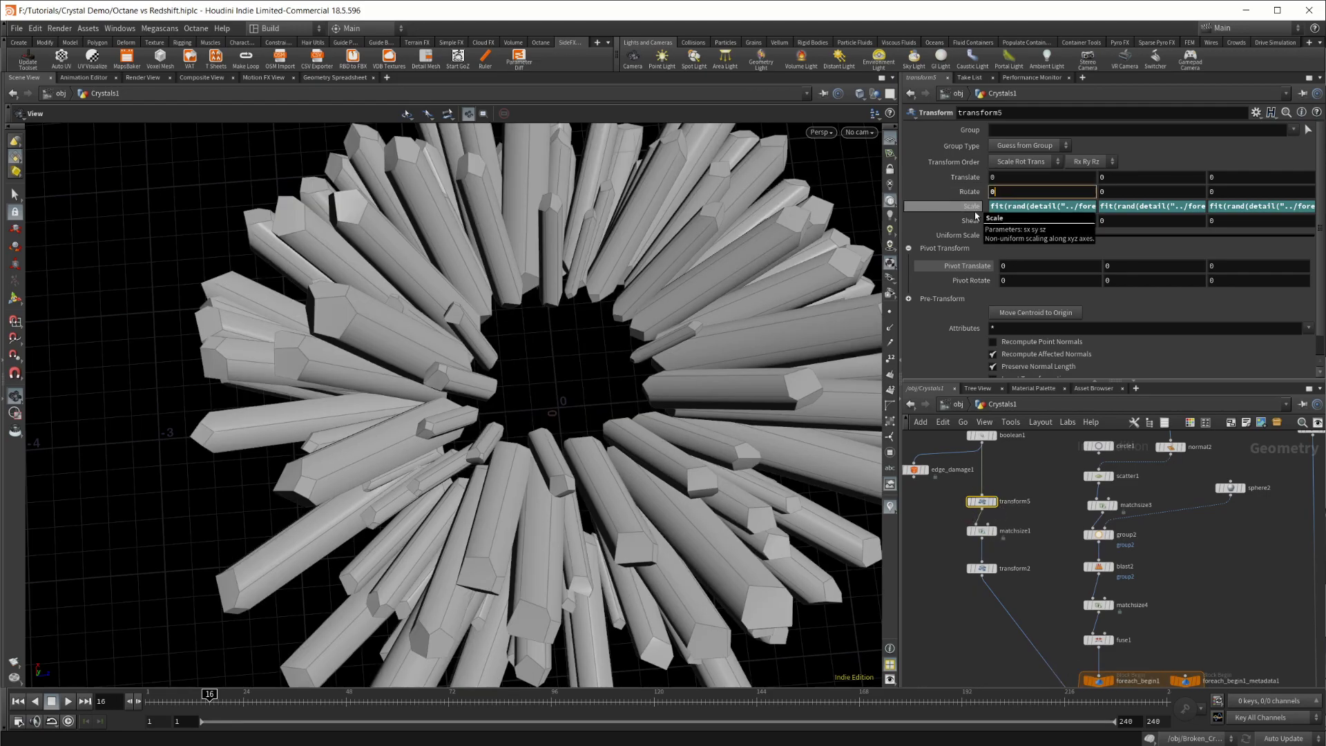
key("Return")
left_click_drag(542, 481, 581, 376)
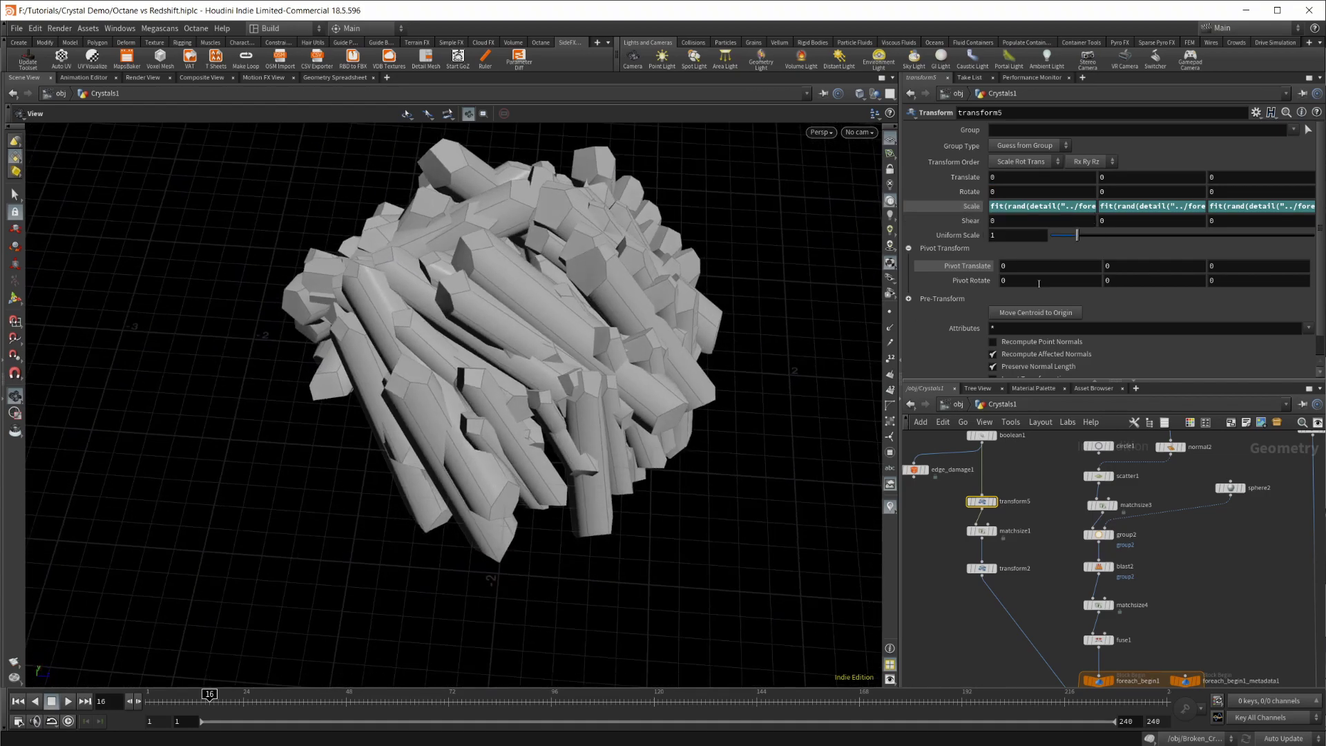
Set transform5's X rotation back to 90.
double_click(1009, 195)
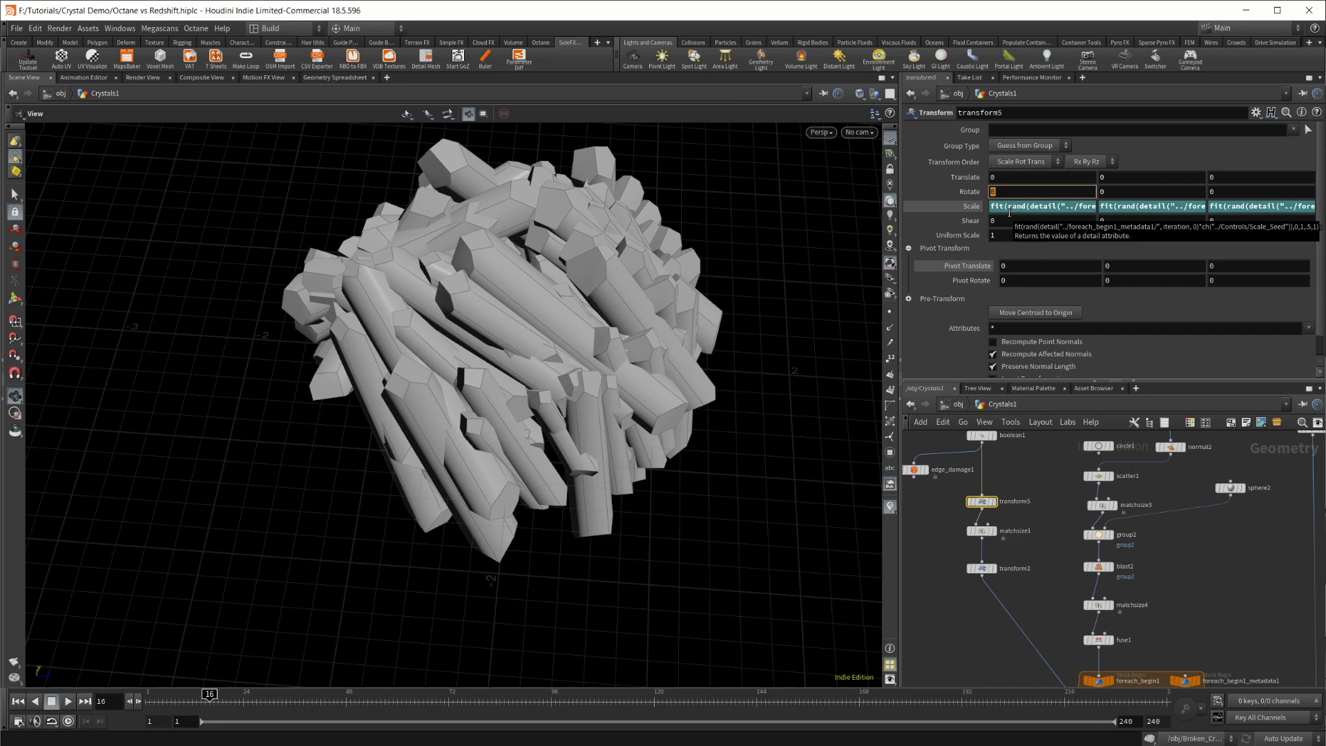
type("90")
key("Return")
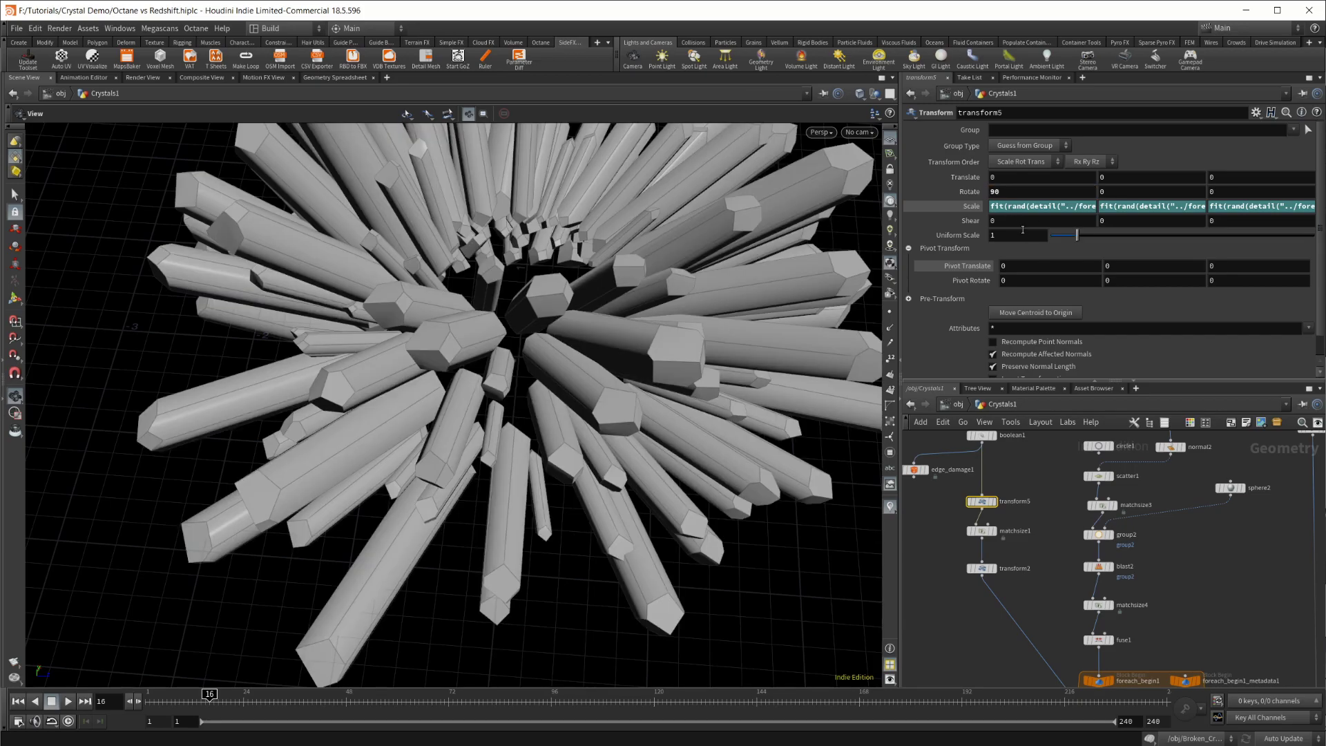
Display fuse1 to examine the normal directions of the scattered points.
middle_click_drag(1186, 585, 1147, 601)
scroll(1181, 605, "up", 1)
middle_click_drag(1067, 652, 1088, 646)
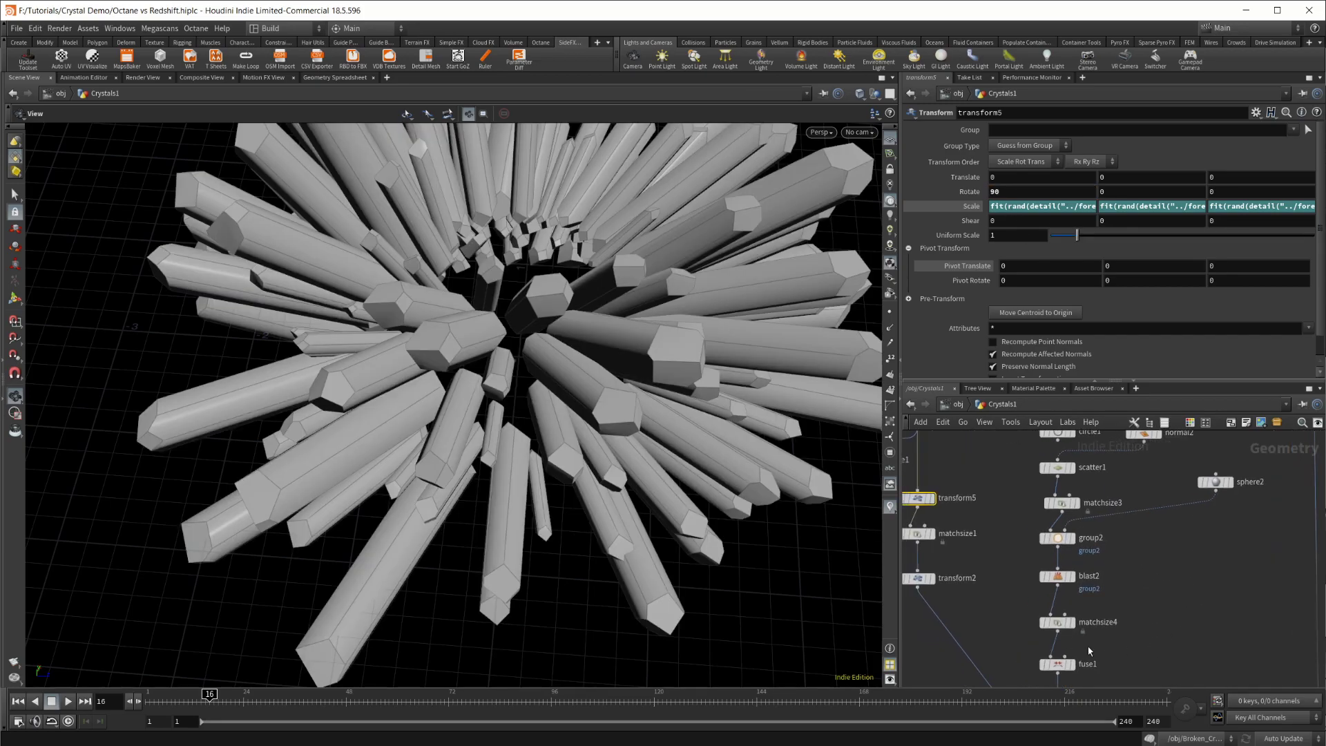
middle_click_drag(1173, 660, 1187, 587)
left_click(1088, 591)
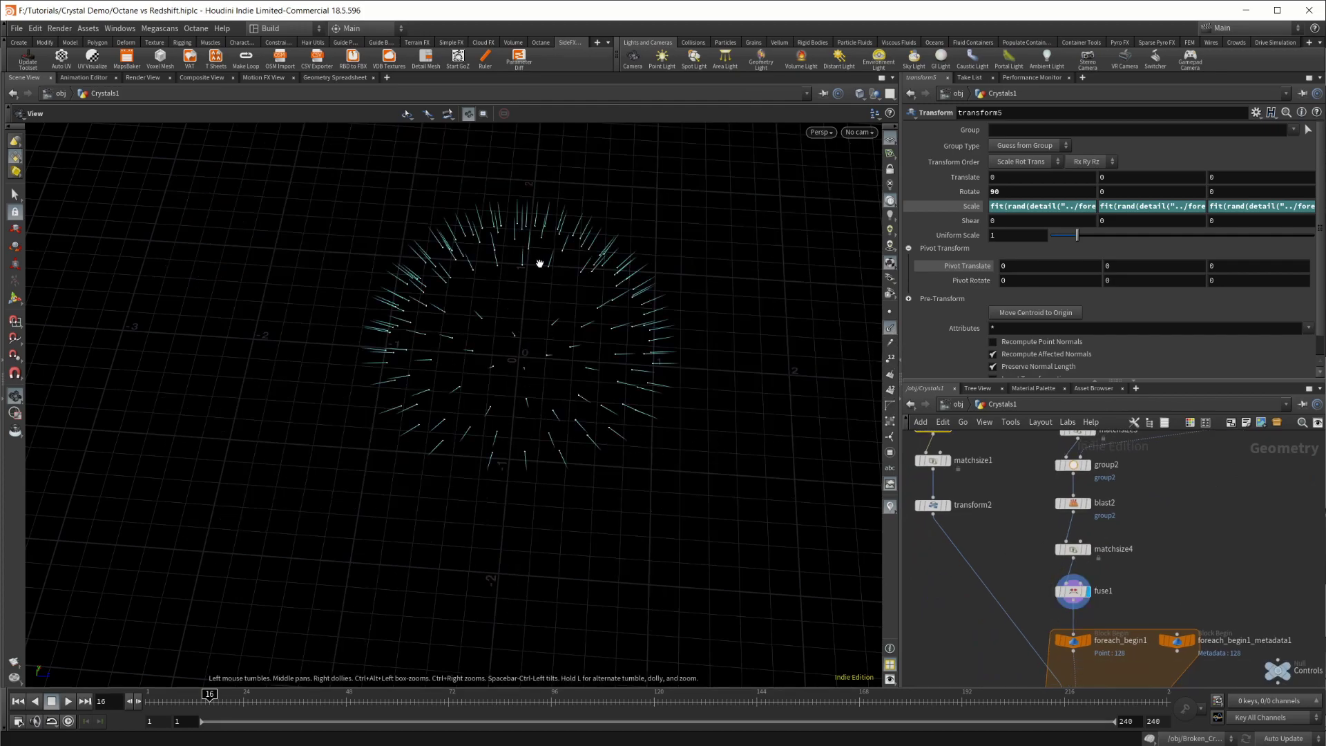
Display transform5, boolean1 and transform5 again to compare the crystal's direction with the point normals shown.
middle_click_drag(1018, 467, 1095, 551)
left_click(1030, 492)
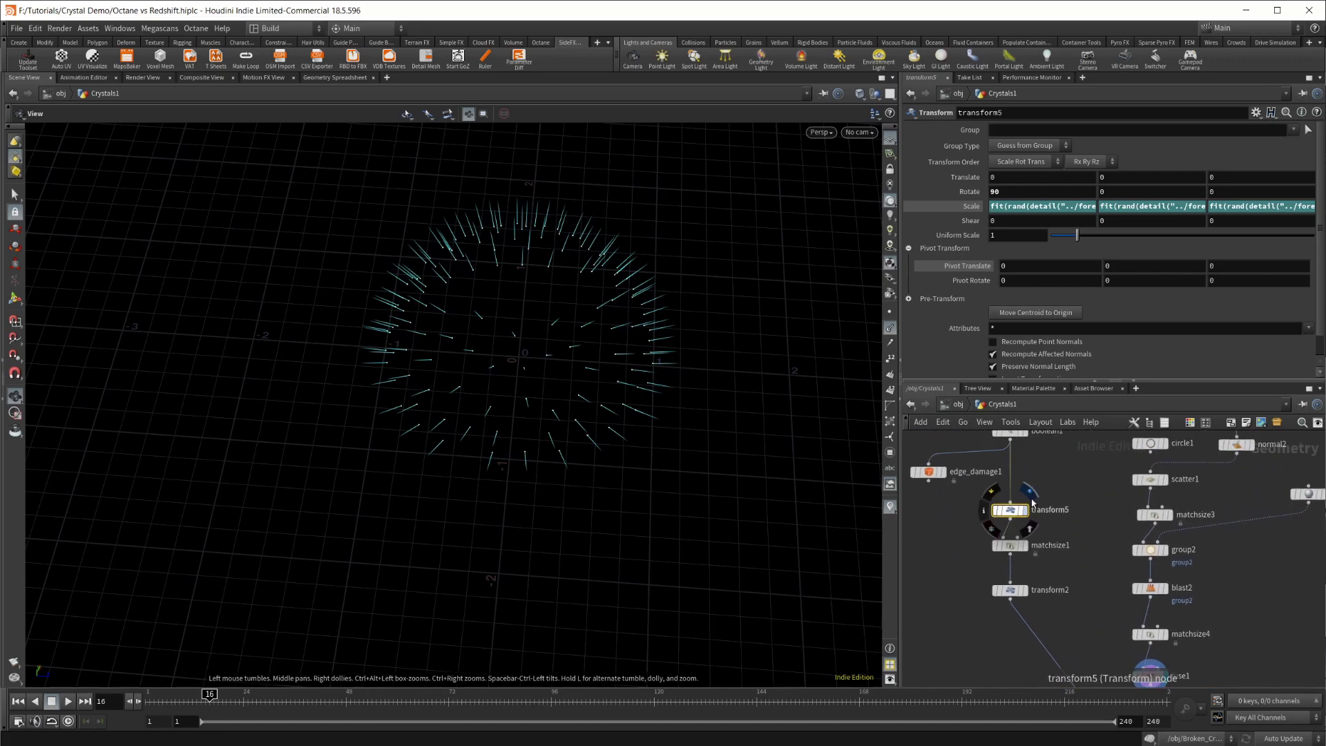
right_click_drag(528, 384, 580, 415)
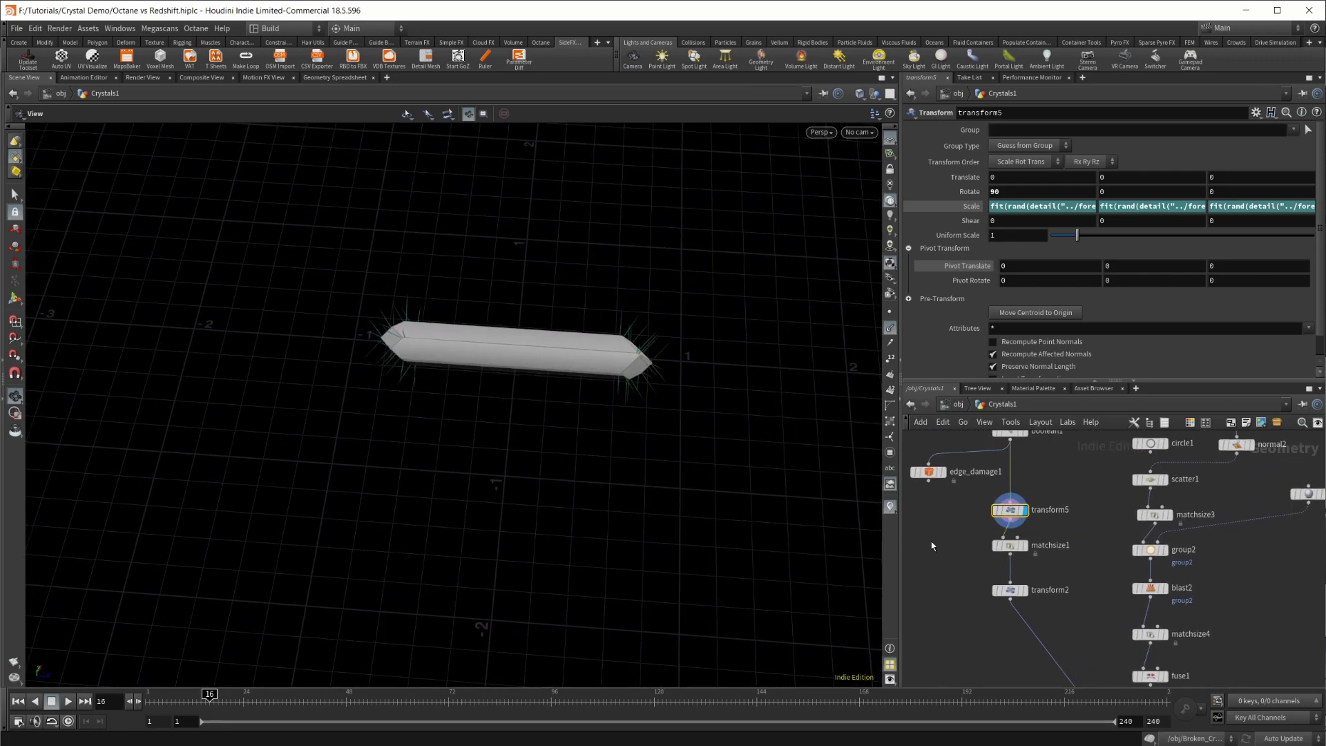
middle_click_drag(1084, 497, 1120, 541)
left_click(1060, 474)
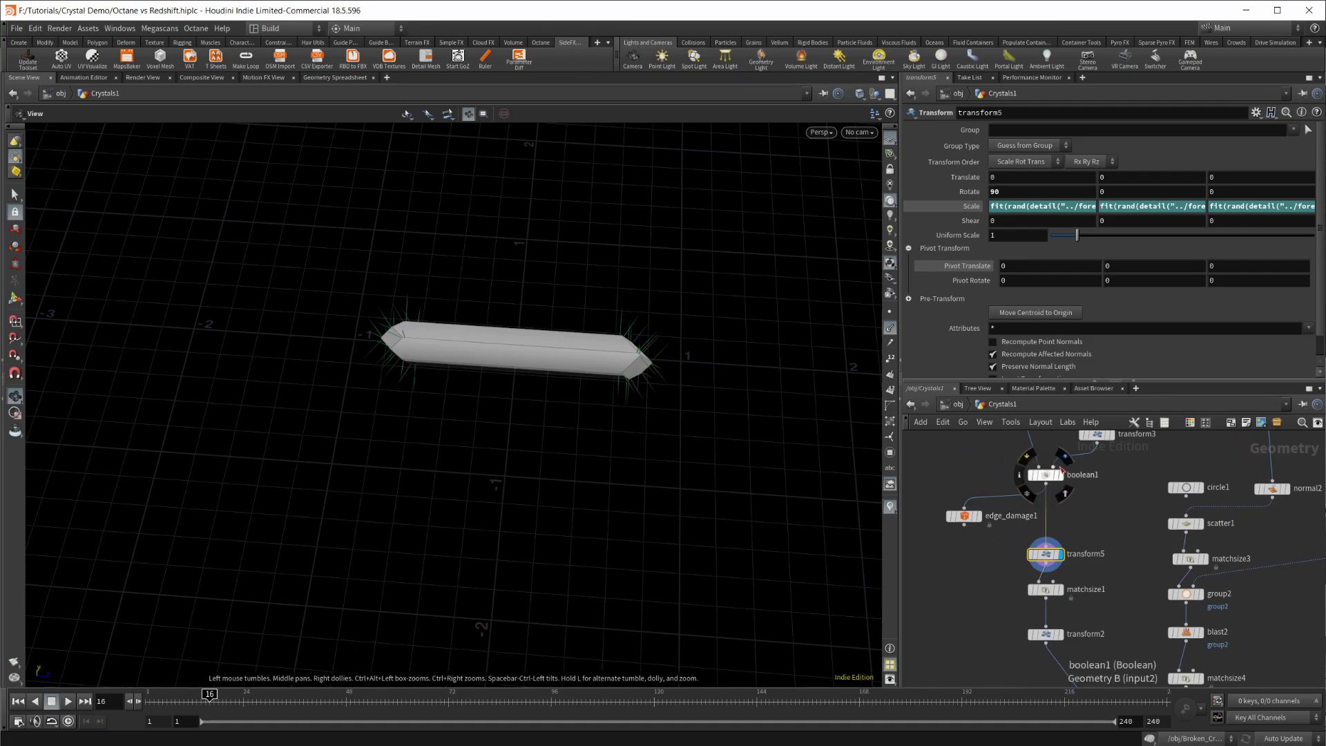
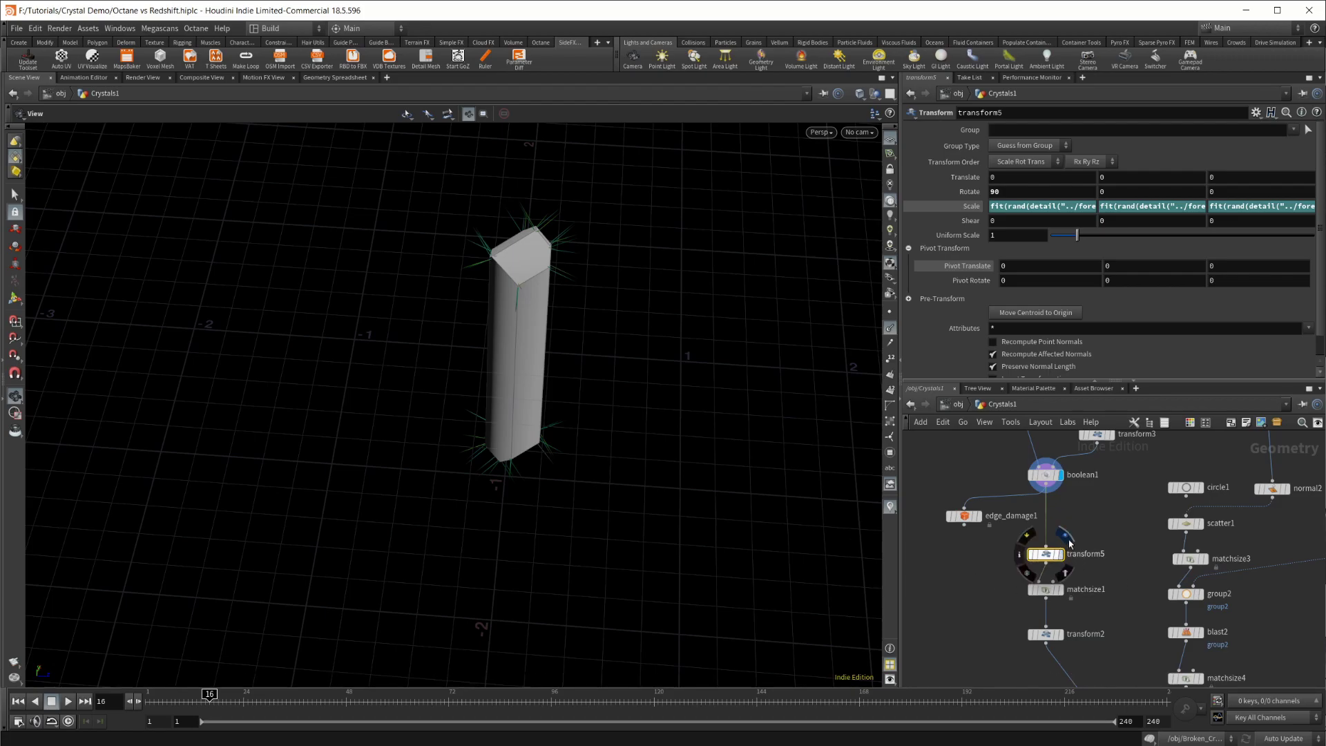
left_click(1047, 555)
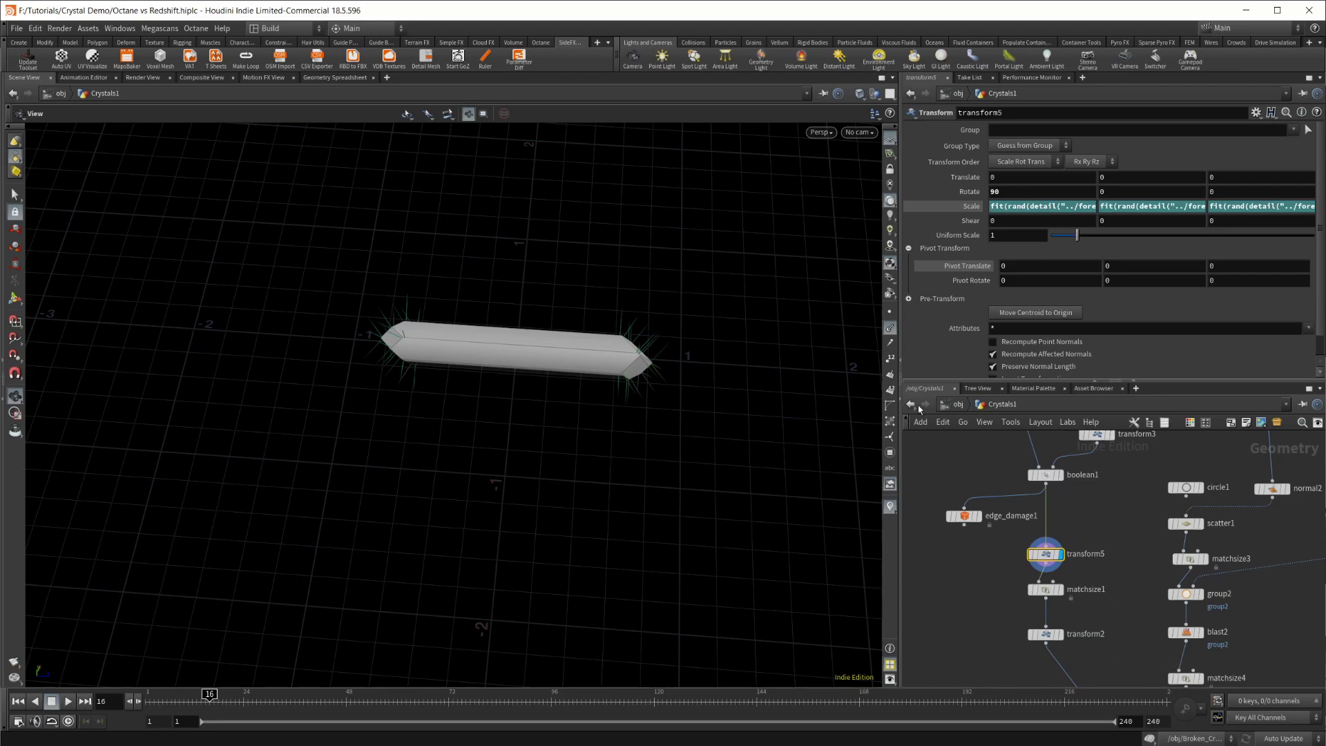
Display the foreach_end1 result and examine the whole crystal cluster from a lower angle.
middle_click_drag(1000, 601, 940, 304)
left_click(1115, 574)
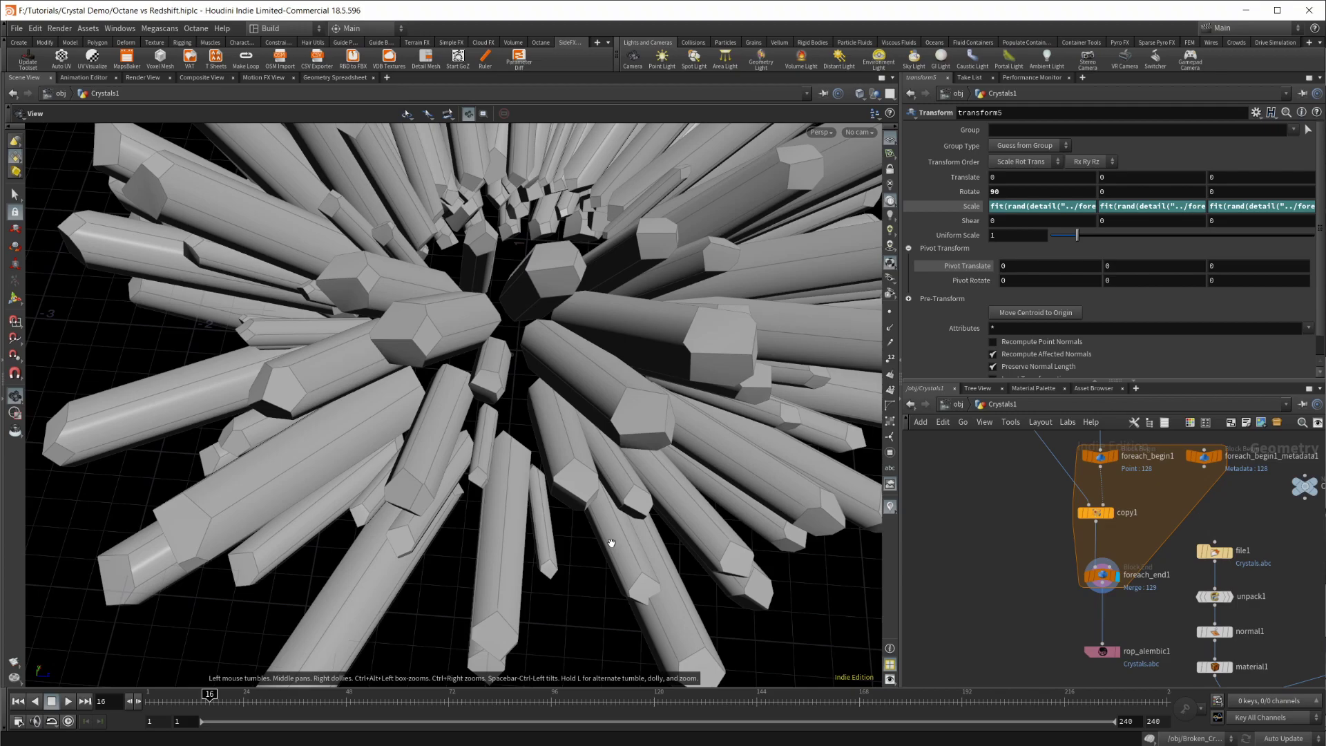
right_click_drag(611, 543, 445, 458)
left_click_drag(446, 457, 593, 367)
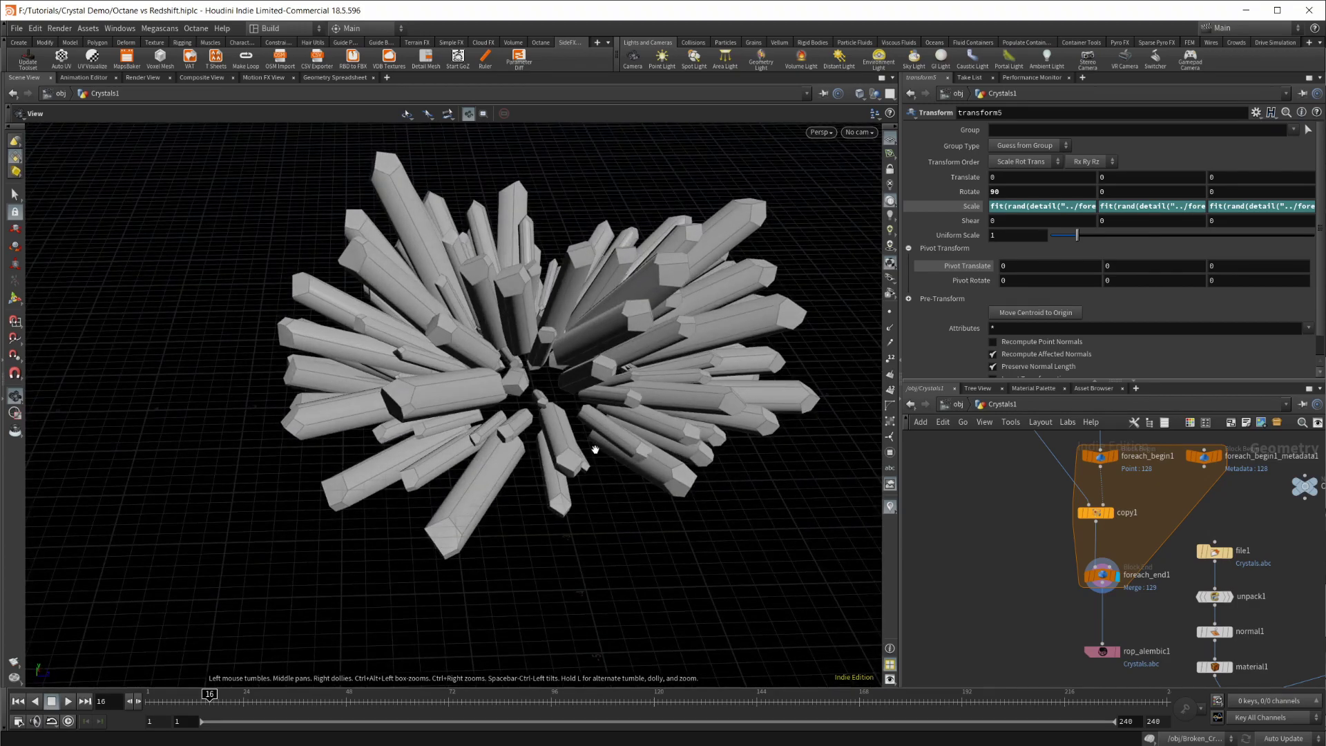
Inspect the matchsize3 and edge_damage1 parameters and review the nodes that build the base crystal shape around boolean1.
scroll(1055, 579, "down", 3)
middle_click_drag(1028, 526, 1096, 626)
middle_click_drag(1054, 572, 975, 582)
left_click(1150, 579)
scroll(951, 533, "up", 3)
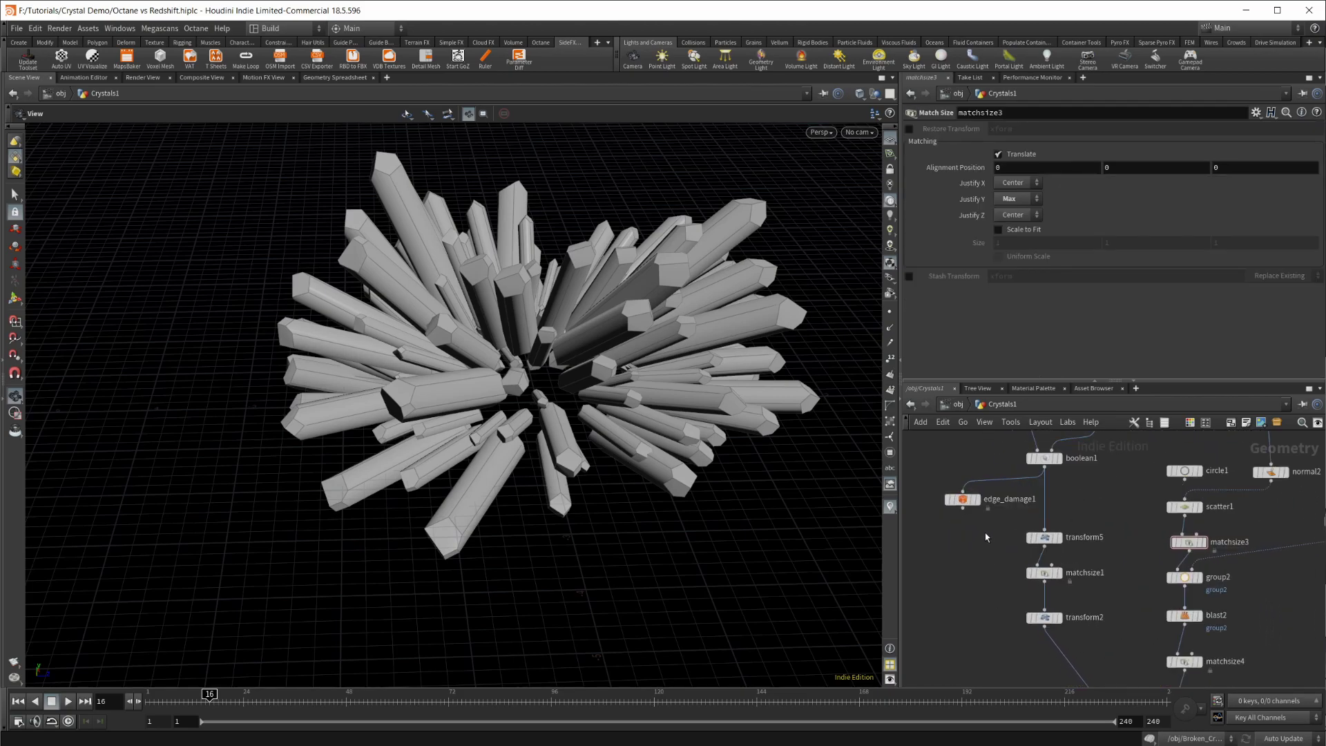
left_click(959, 497)
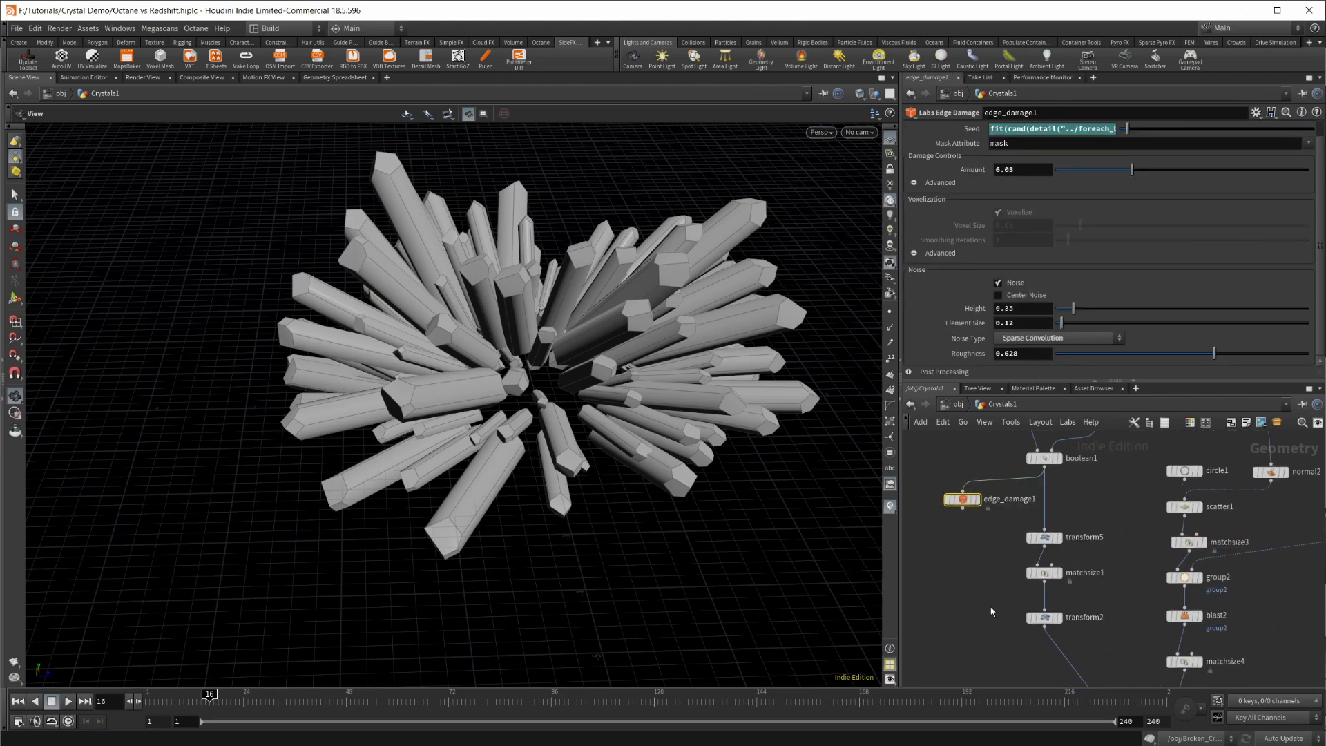
middle_click_drag(1011, 608, 979, 564)
middle_click_drag(1115, 492, 1087, 631)
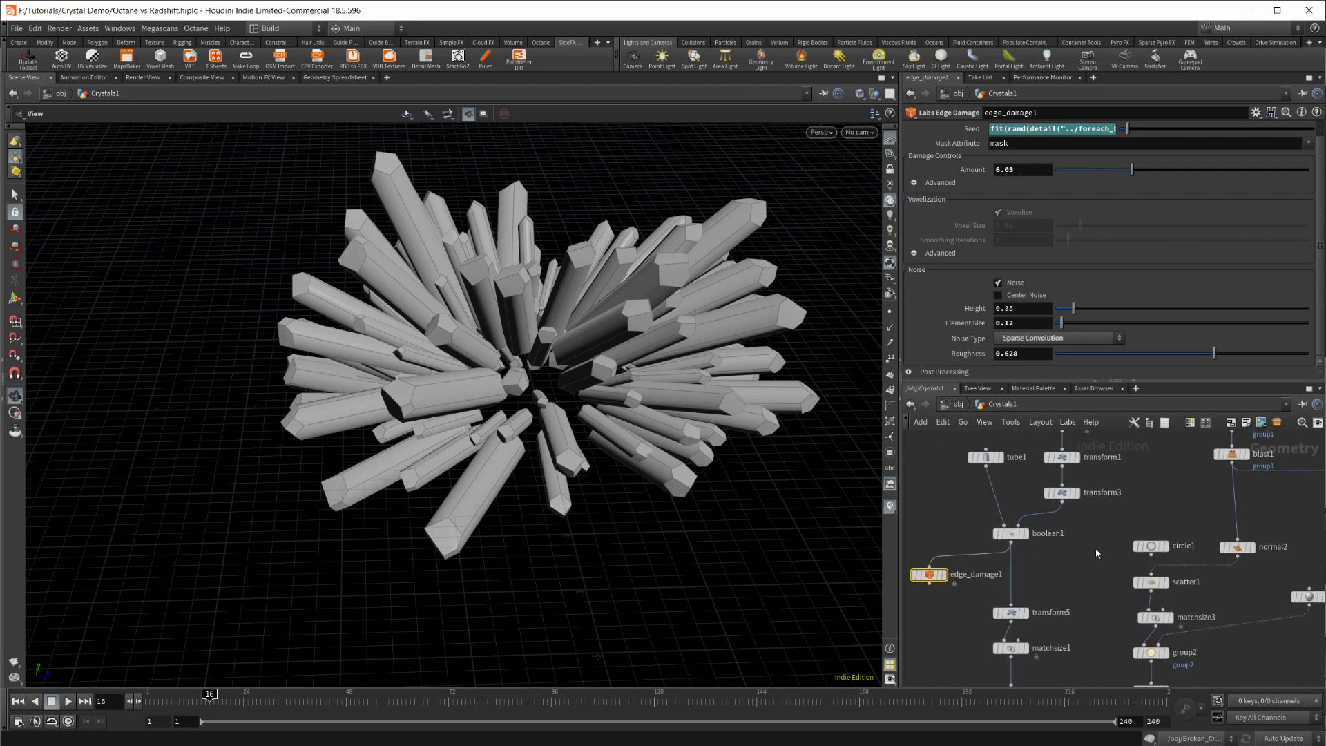
middle_click_drag(1096, 537, 1120, 514)
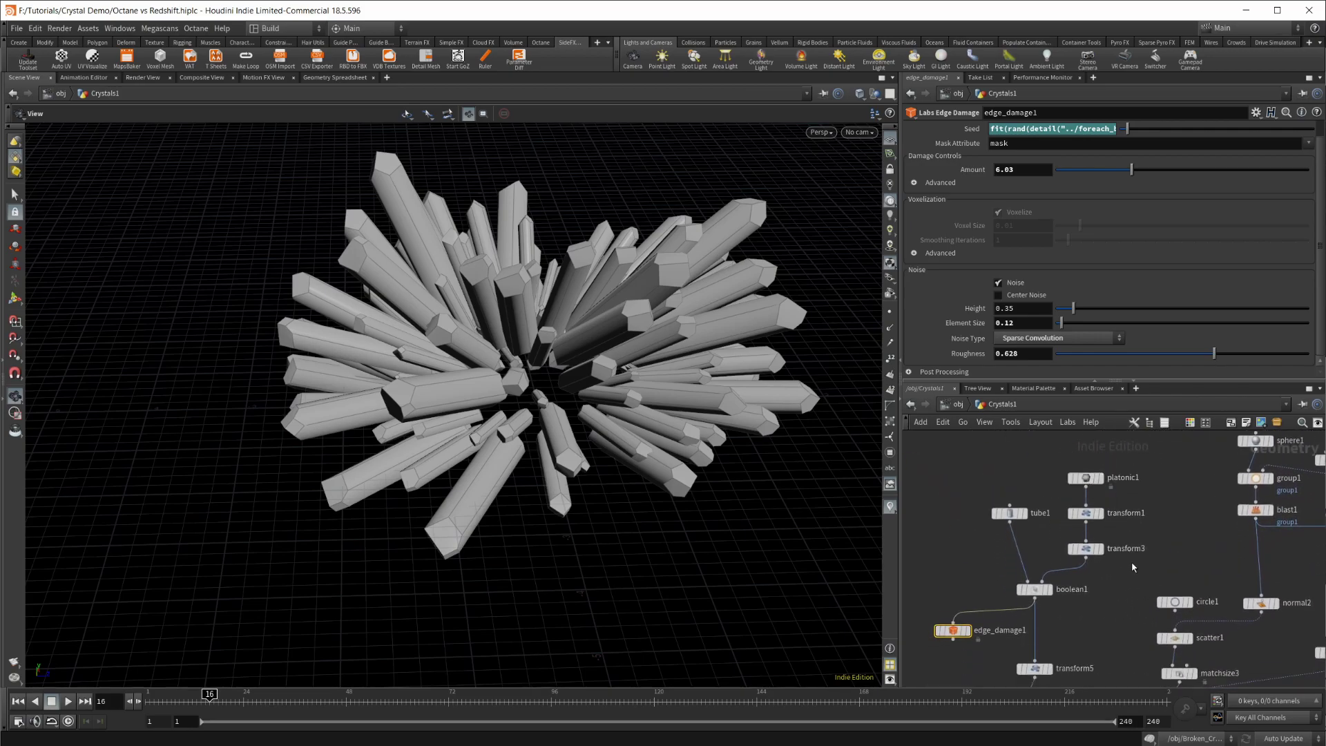
middle_click_drag(1038, 554, 1032, 505)
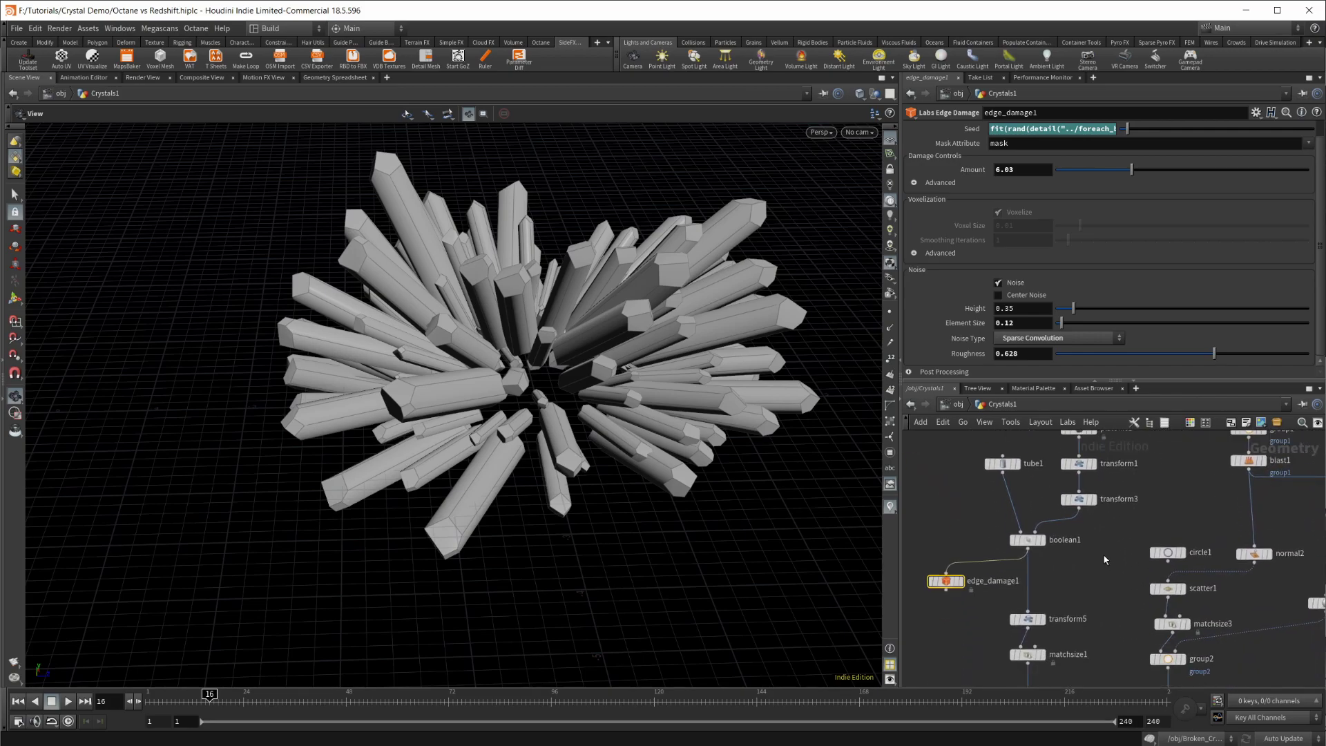
Try 7 and 8 columns on tube1 and examine how the crystal facets change across the cluster.
left_click(1003, 463)
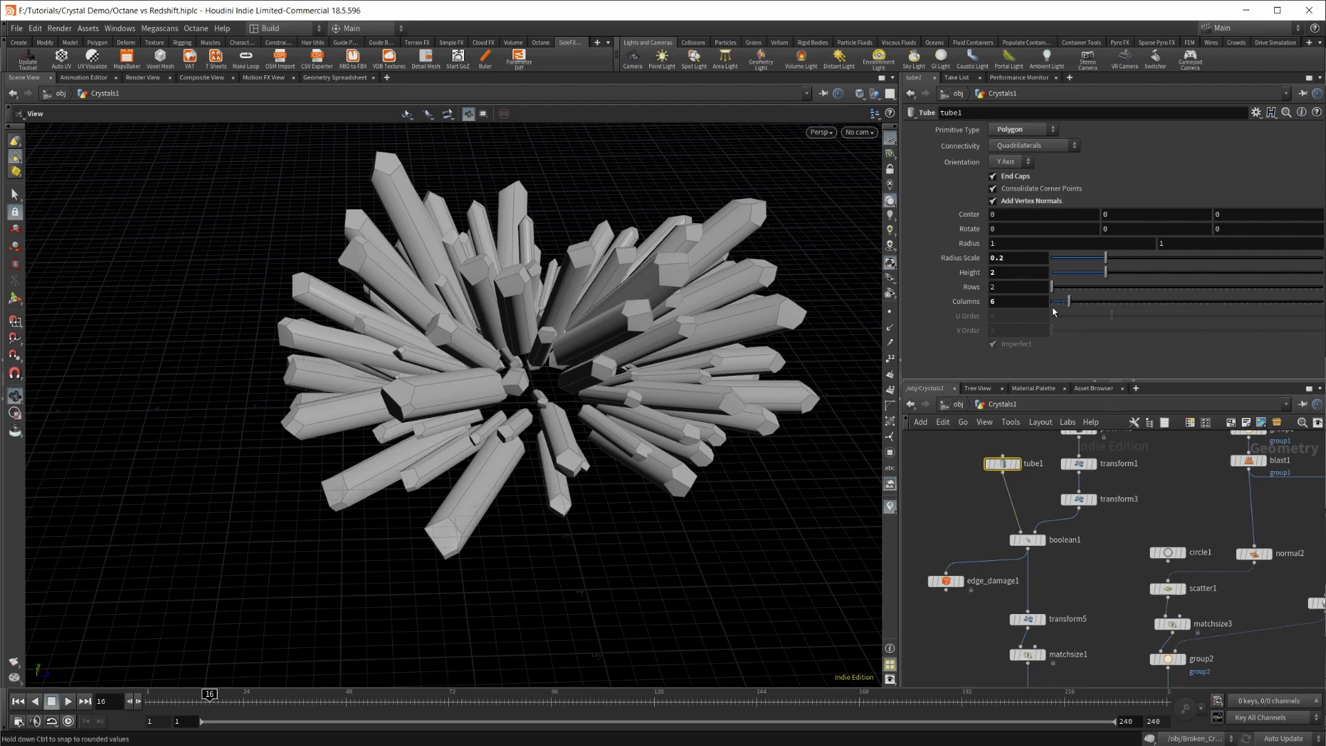
left_click(1075, 302)
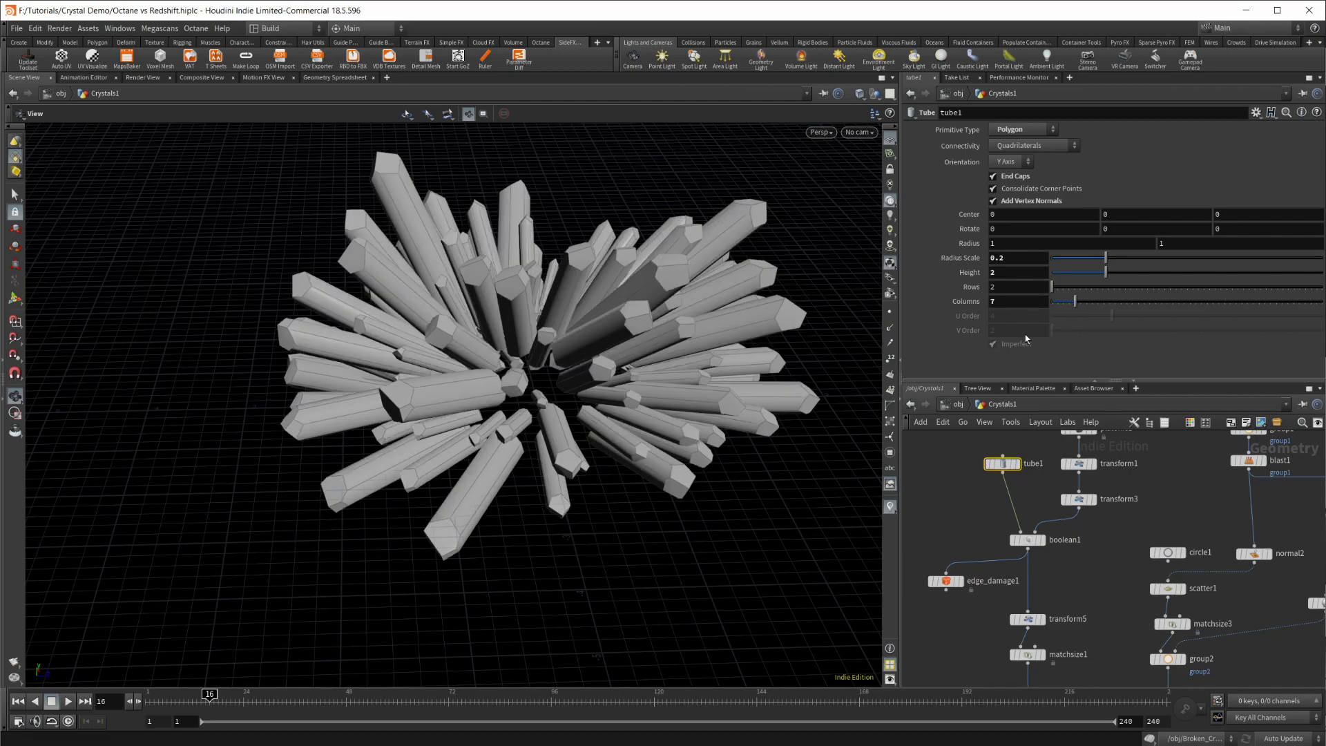
left_click_drag(459, 405, 508, 372)
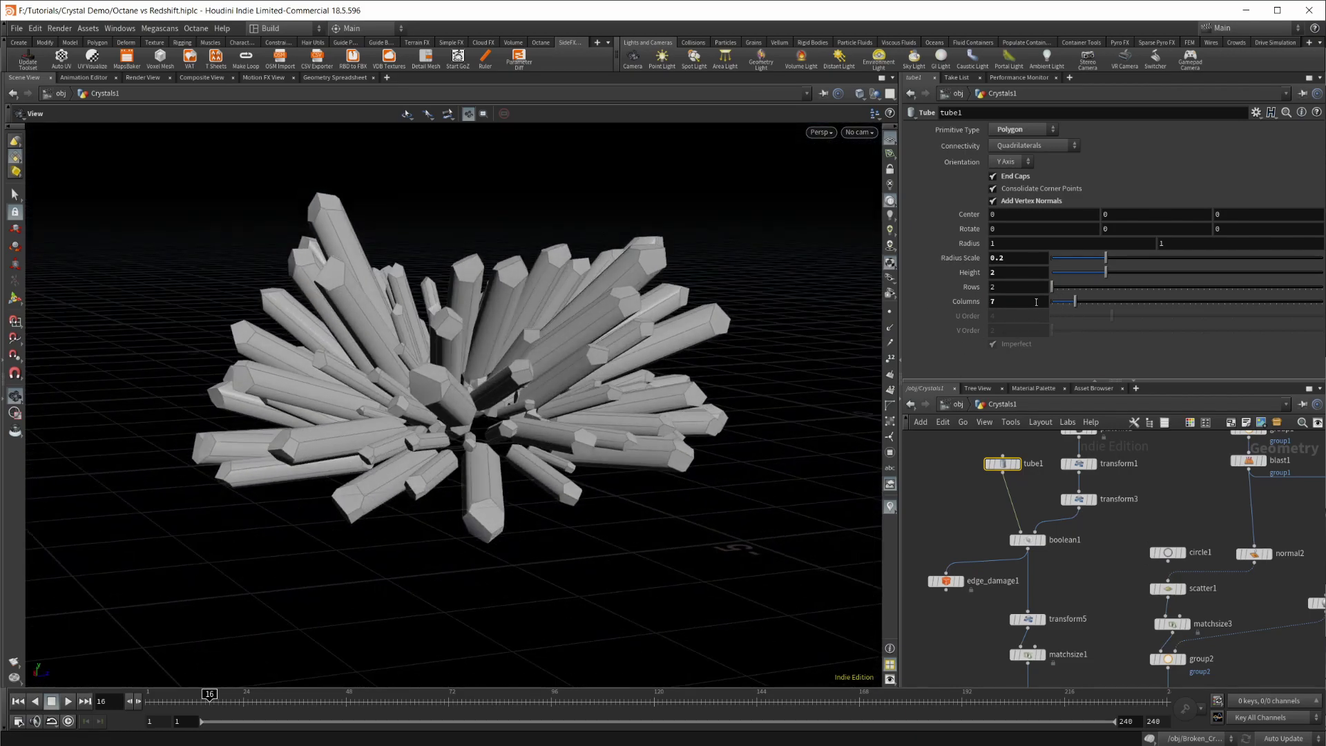
double_click(997, 301)
type("8")
key("Return")
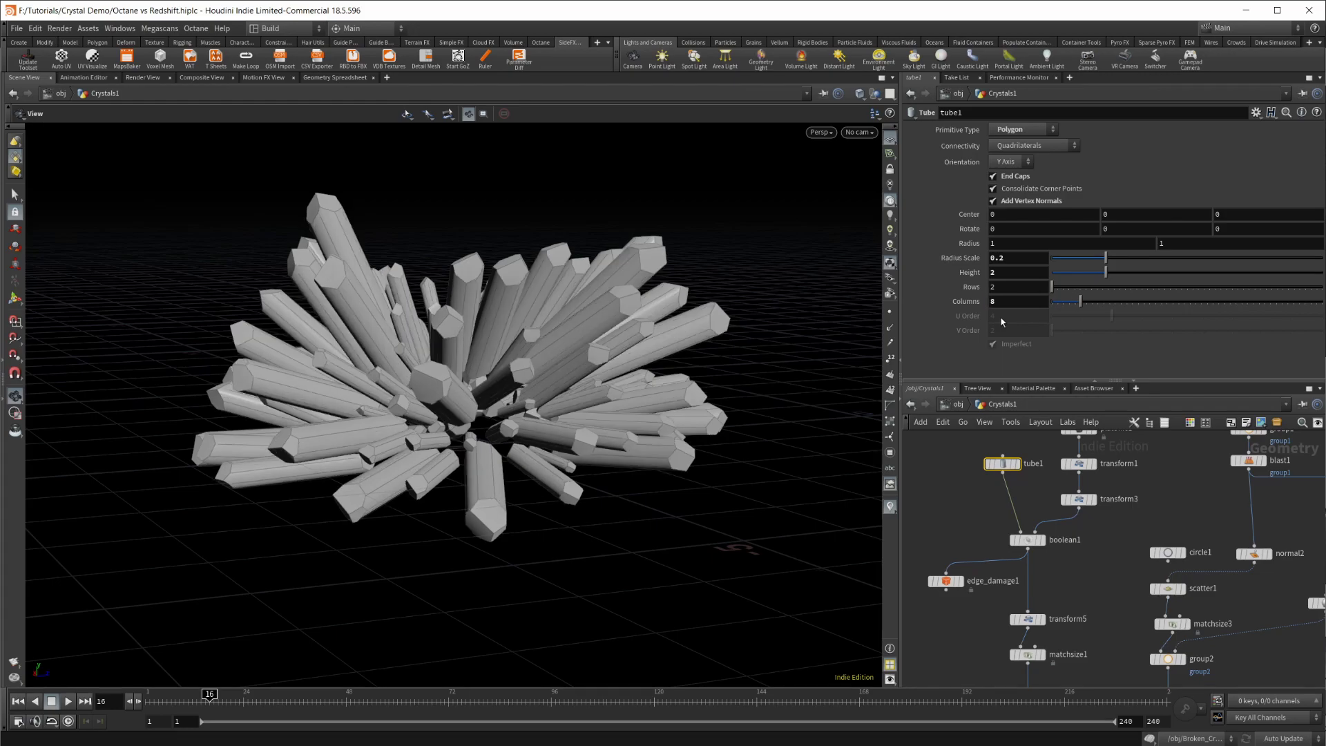
Set tube1's columns to 5 and examine the cluster from above.
left_click(1008, 299)
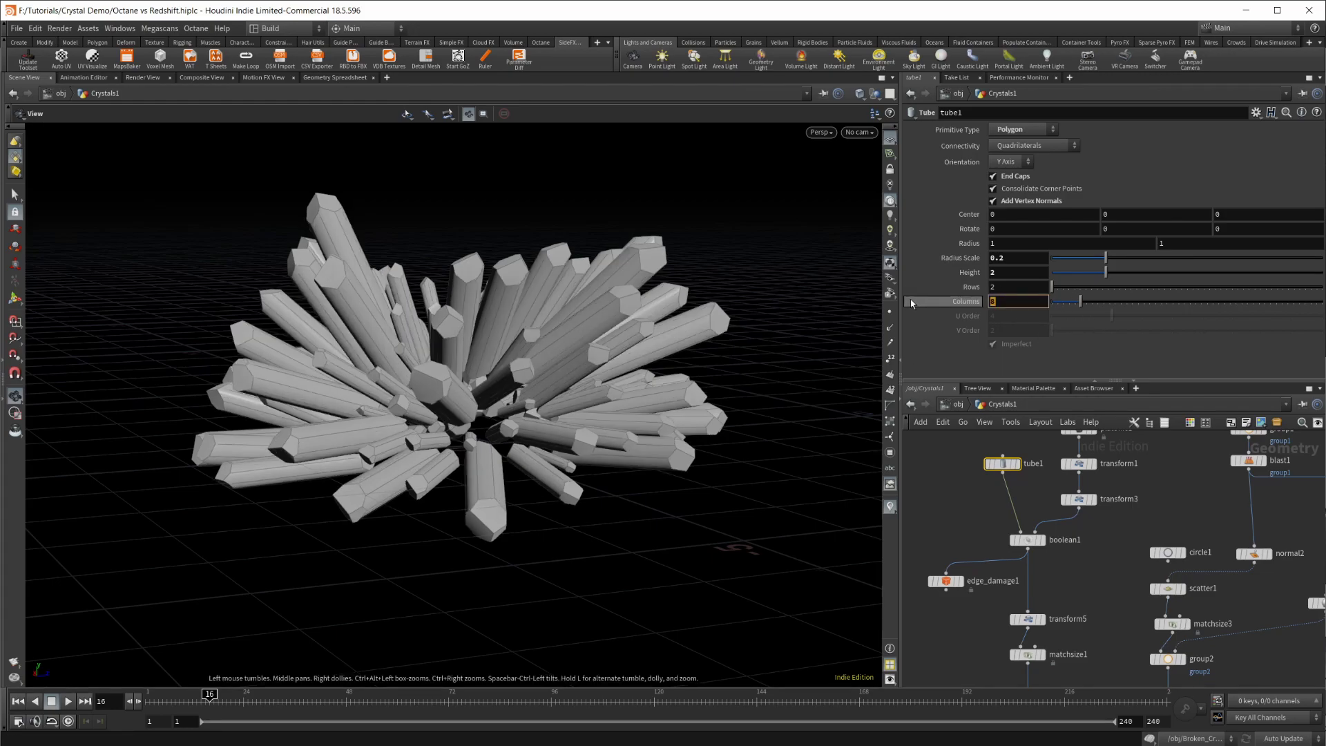
type("5")
key("Return")
left_click_drag(389, 308, 843, 341)
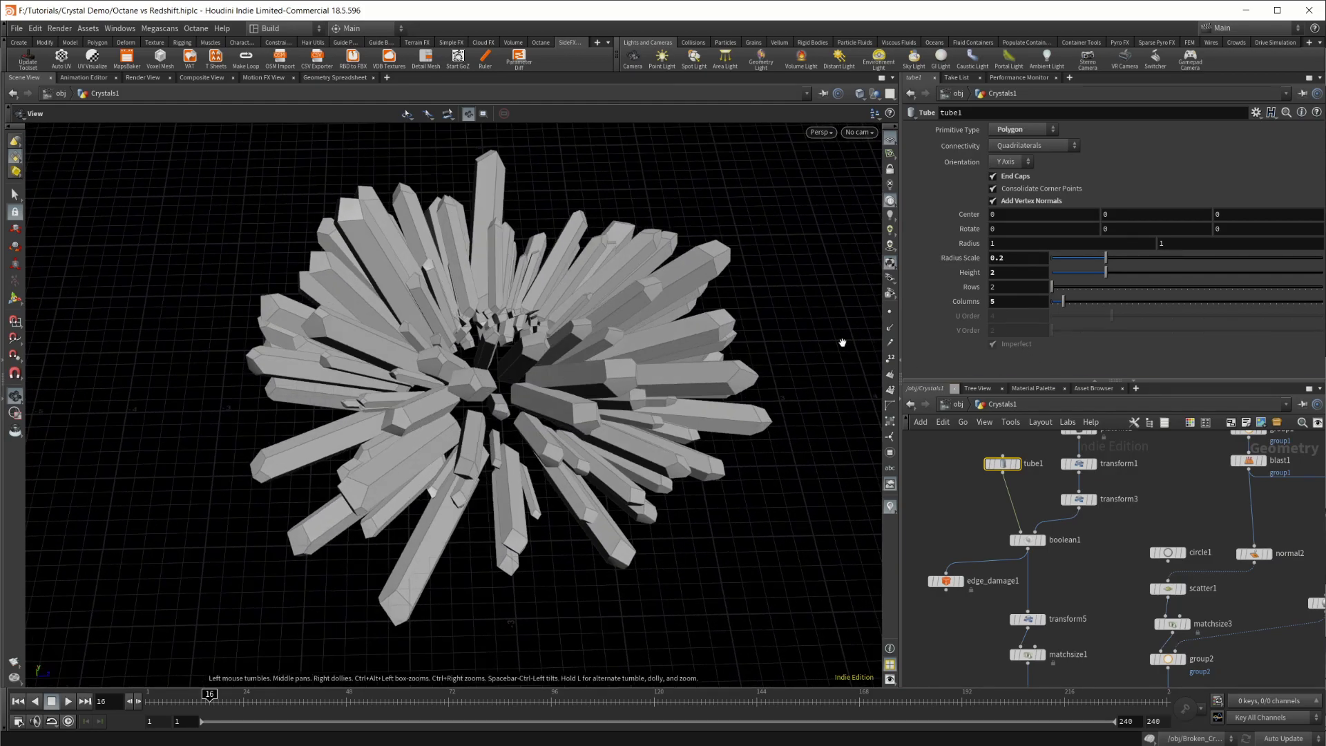
Set tube1's columns to 6 and inspect the edge_damage1 node's parameters in the Crystals1 network.
left_click(1010, 303)
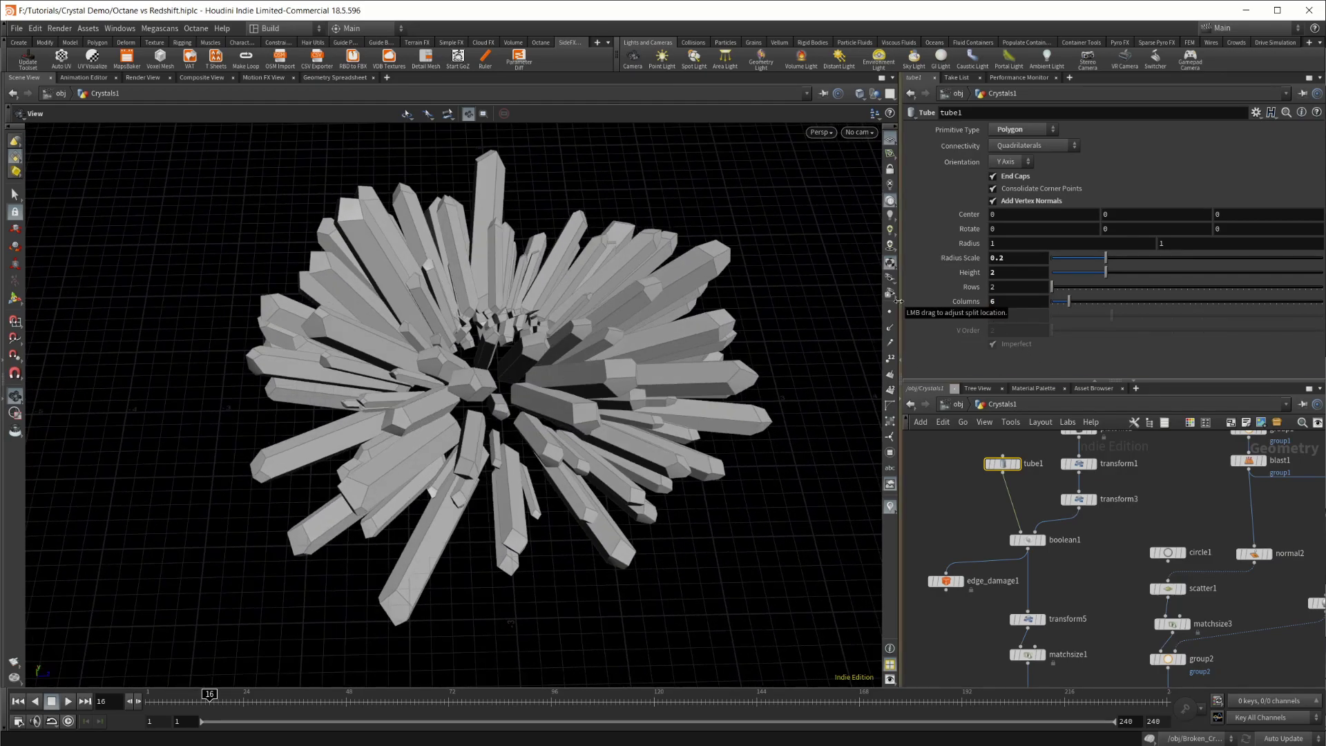
right_click_drag(624, 314, 542, 365)
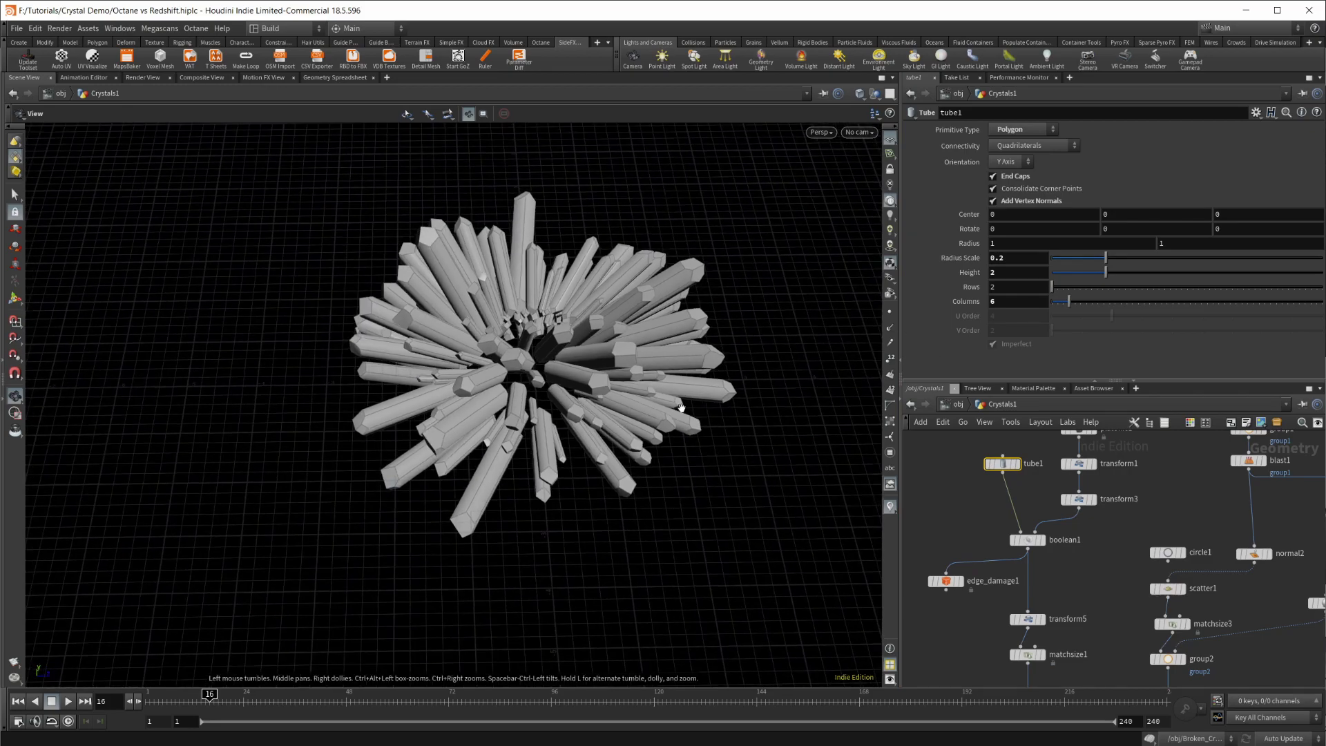
middle_click_drag(1139, 610, 1120, 555)
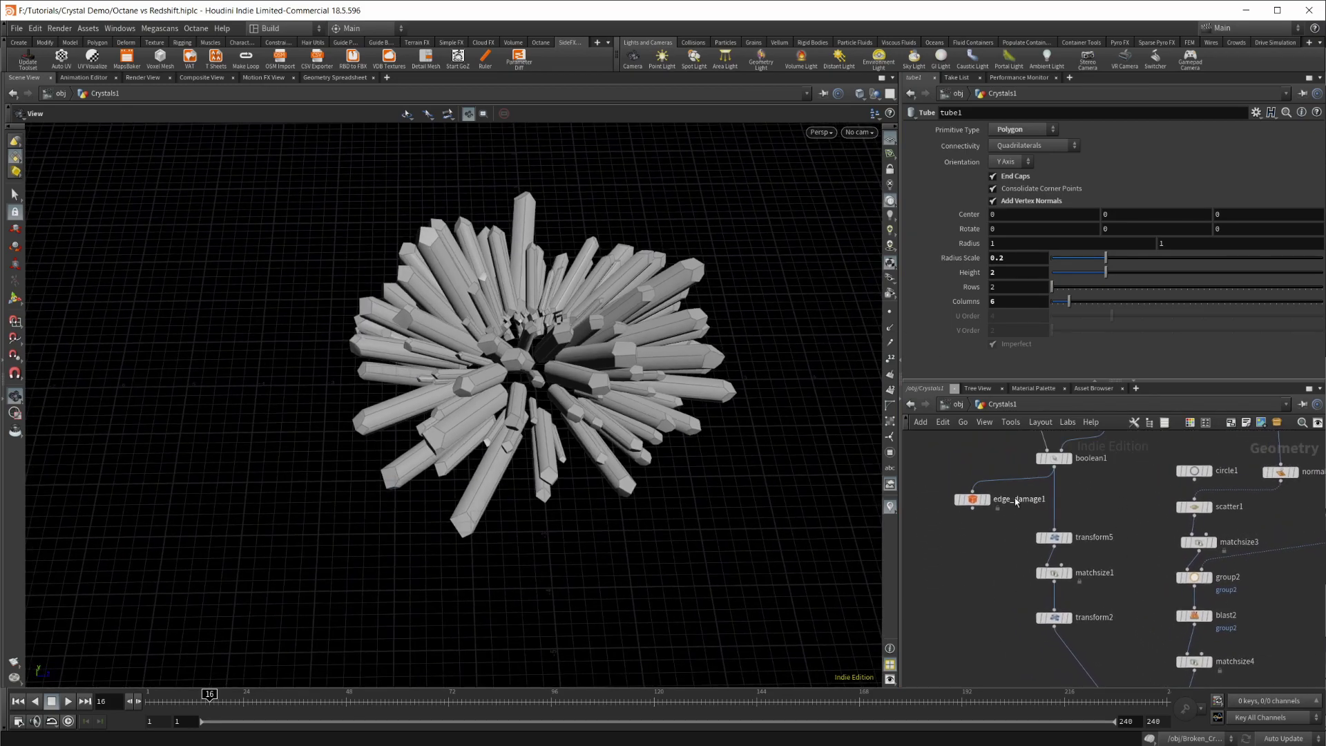
left_click(981, 505)
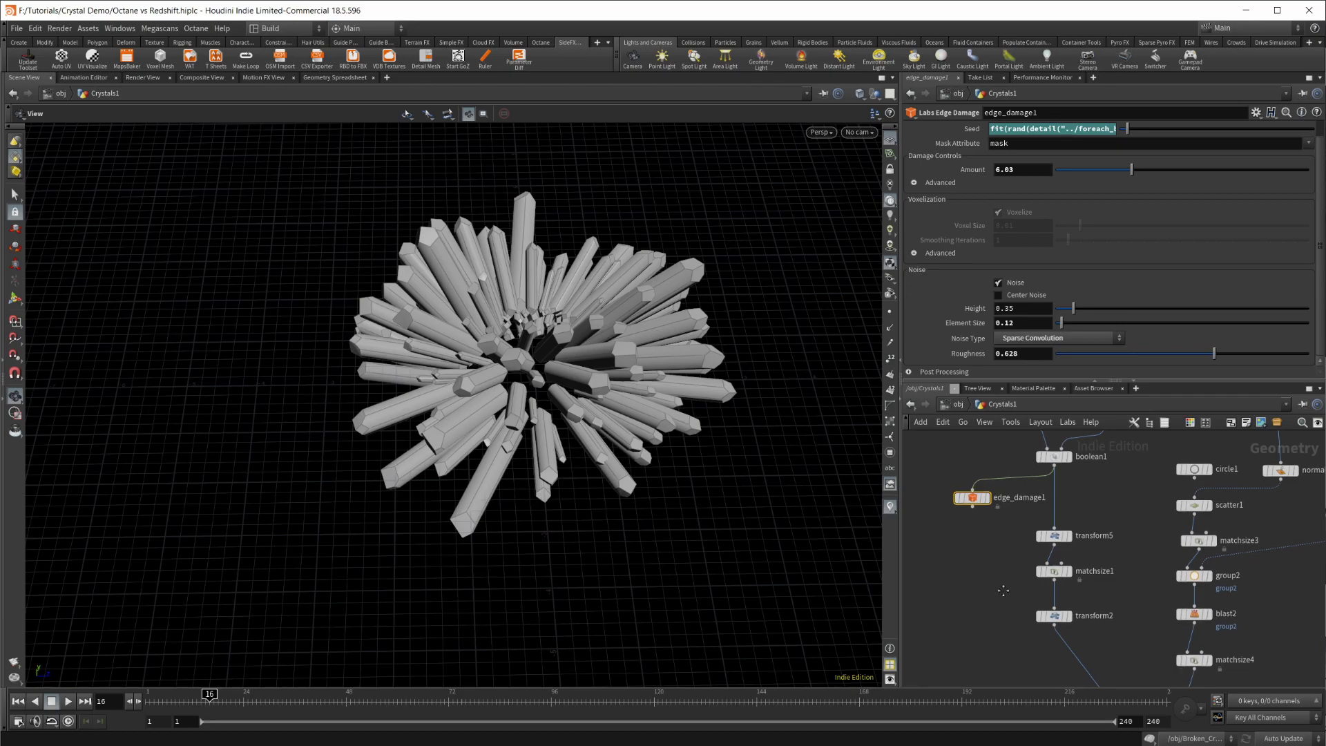
middle_click_drag(1004, 599, 1034, 558)
scroll(1018, 556, "down", 1)
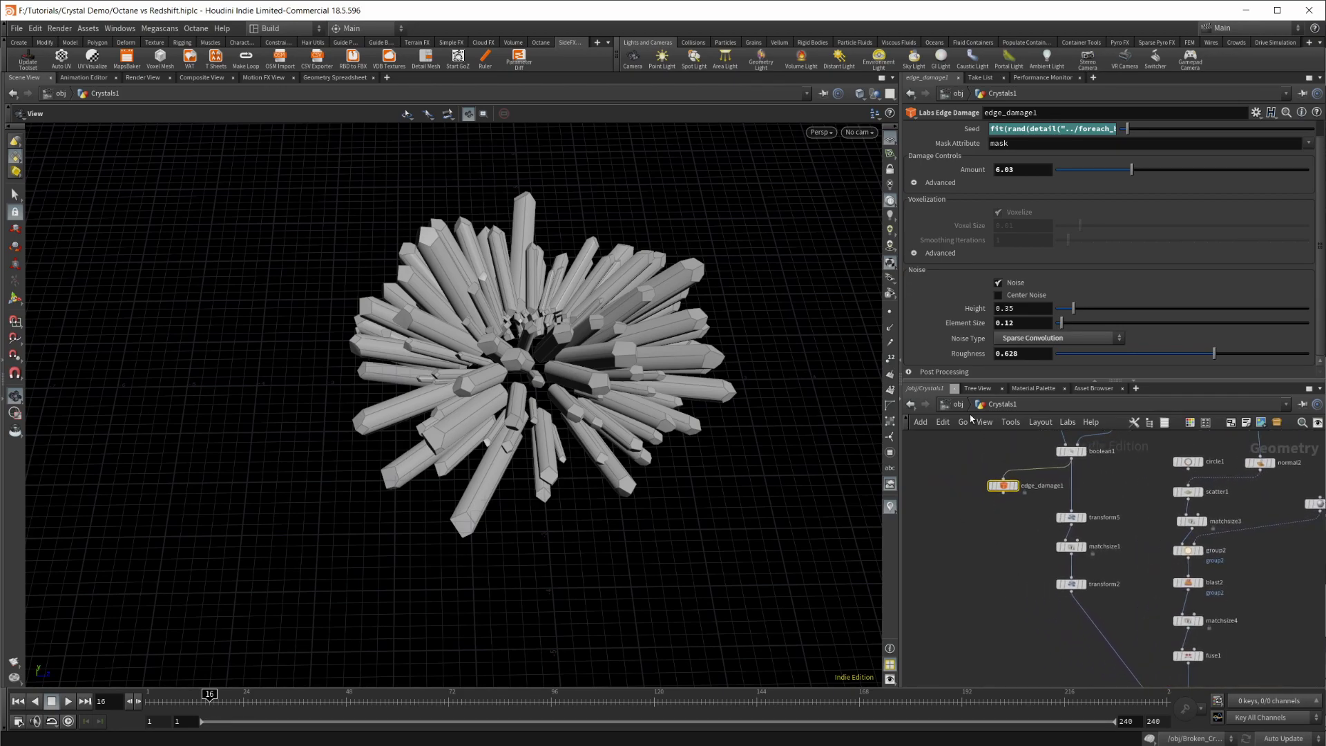
Enter the Crystals geometry network and limit its foreach_end1 node to a single pass.
key("u")
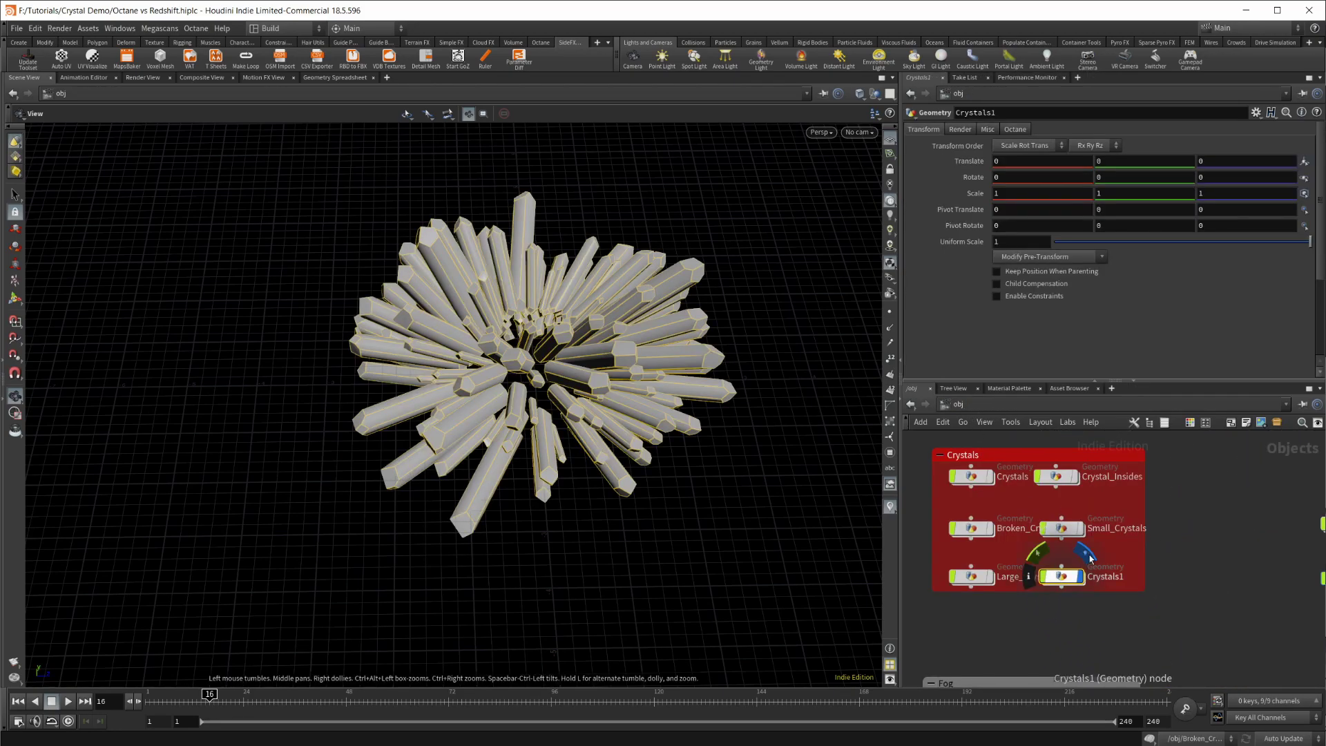
left_click(973, 477)
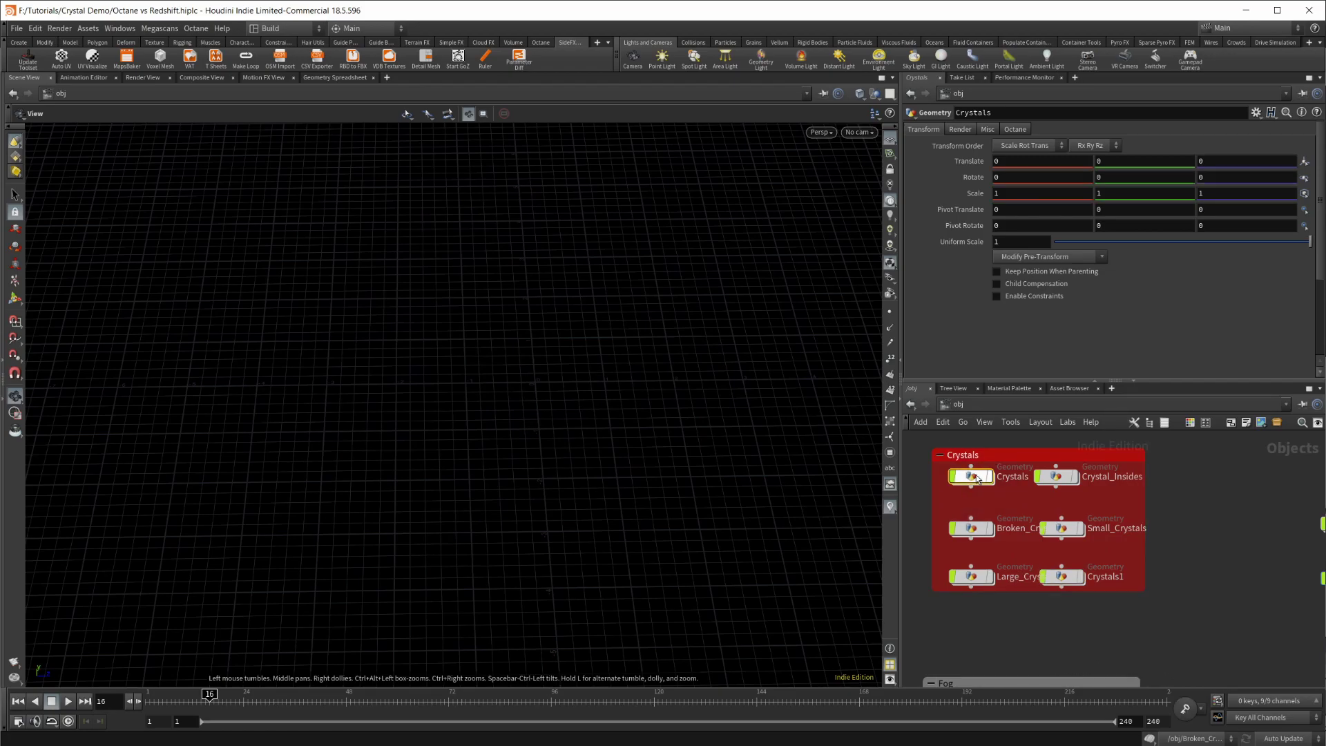
double_click(972, 477)
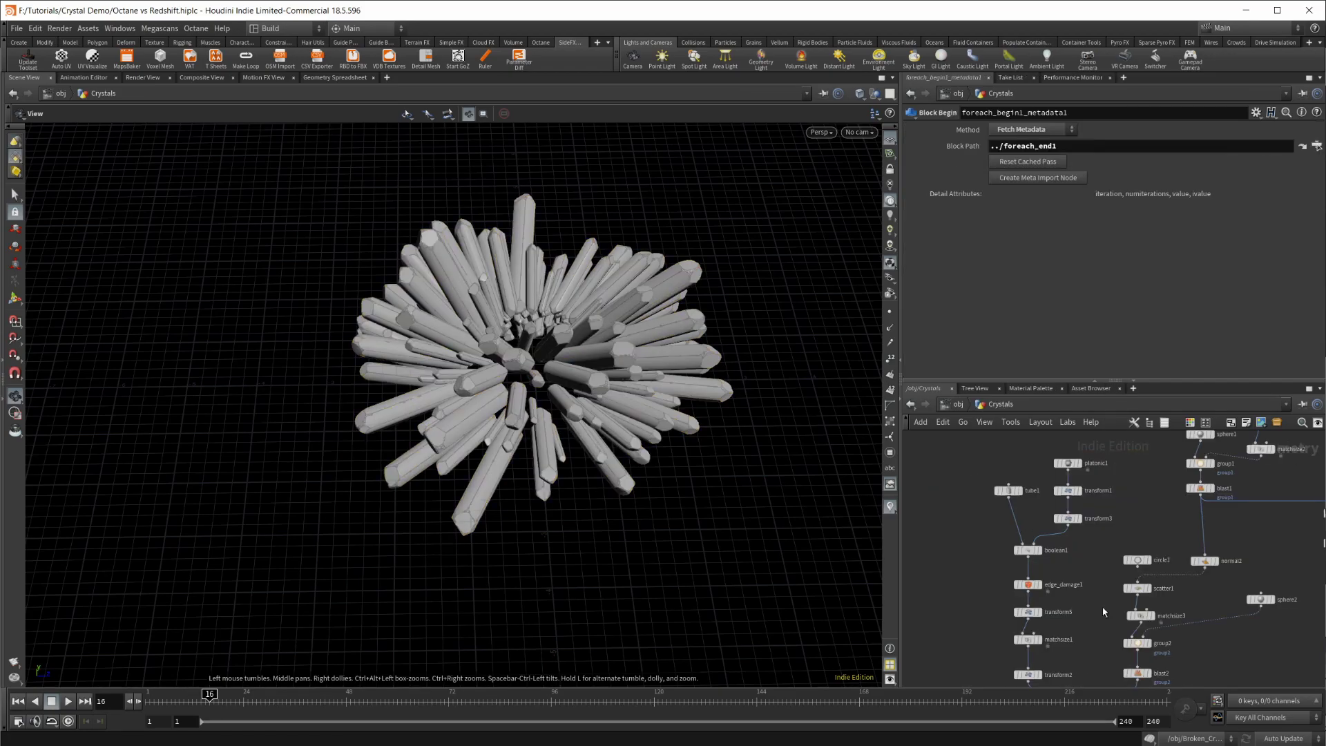
middle_click_drag(1243, 613, 1221, 480)
scroll(1123, 631, "up", 2)
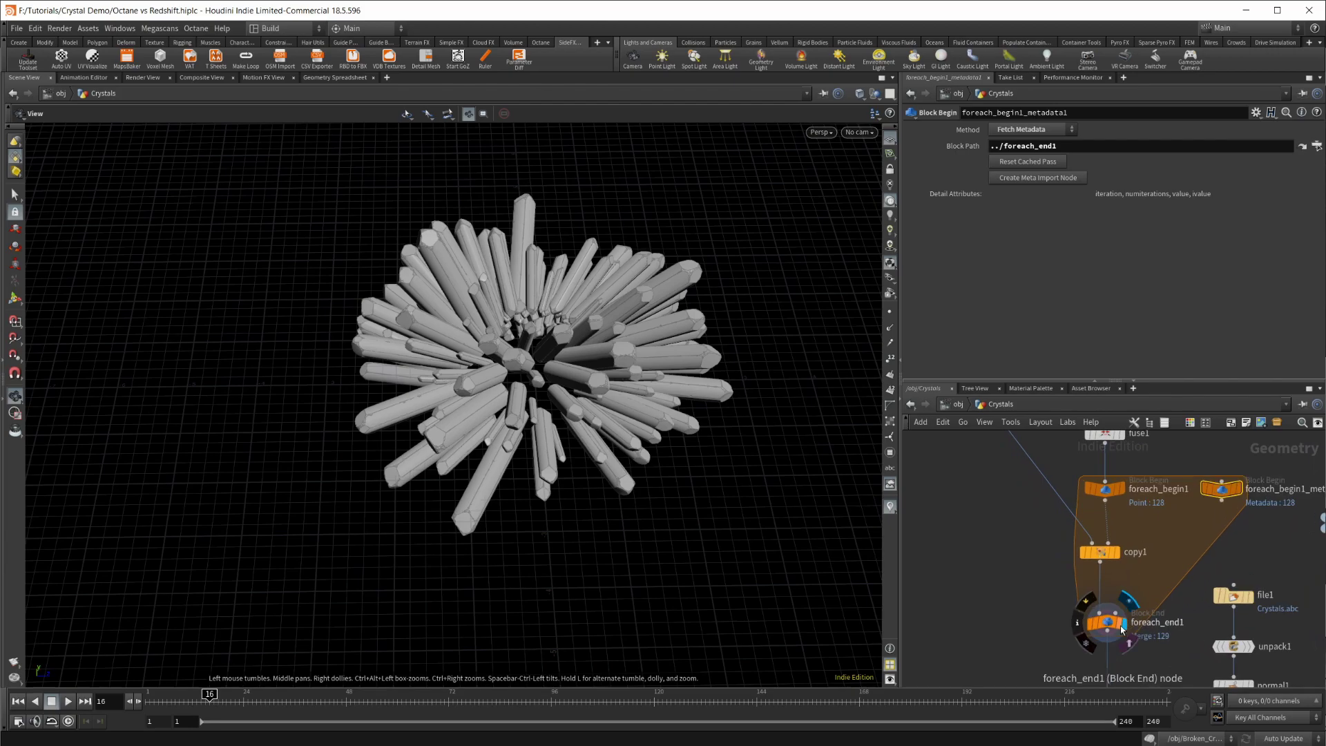
left_click(1110, 624)
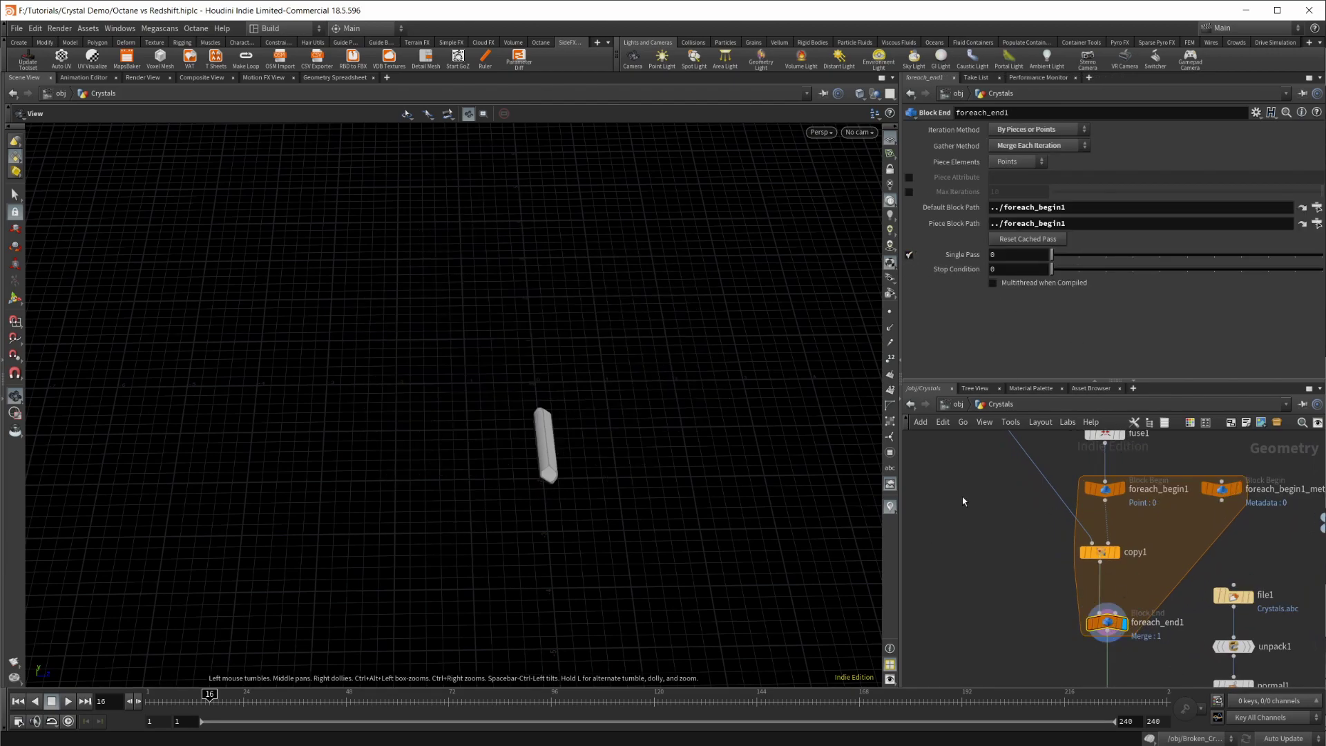
Show the edge_damage1 parameters and examine the damaged edges of the single crystal up close.
right_click_drag(546, 471, 663, 447)
left_click_drag(664, 446, 640, 372)
right_click_drag(640, 372, 681, 361)
middle_click_drag(1013, 494, 1152, 729)
middle_click_drag(1021, 530, 1006, 642)
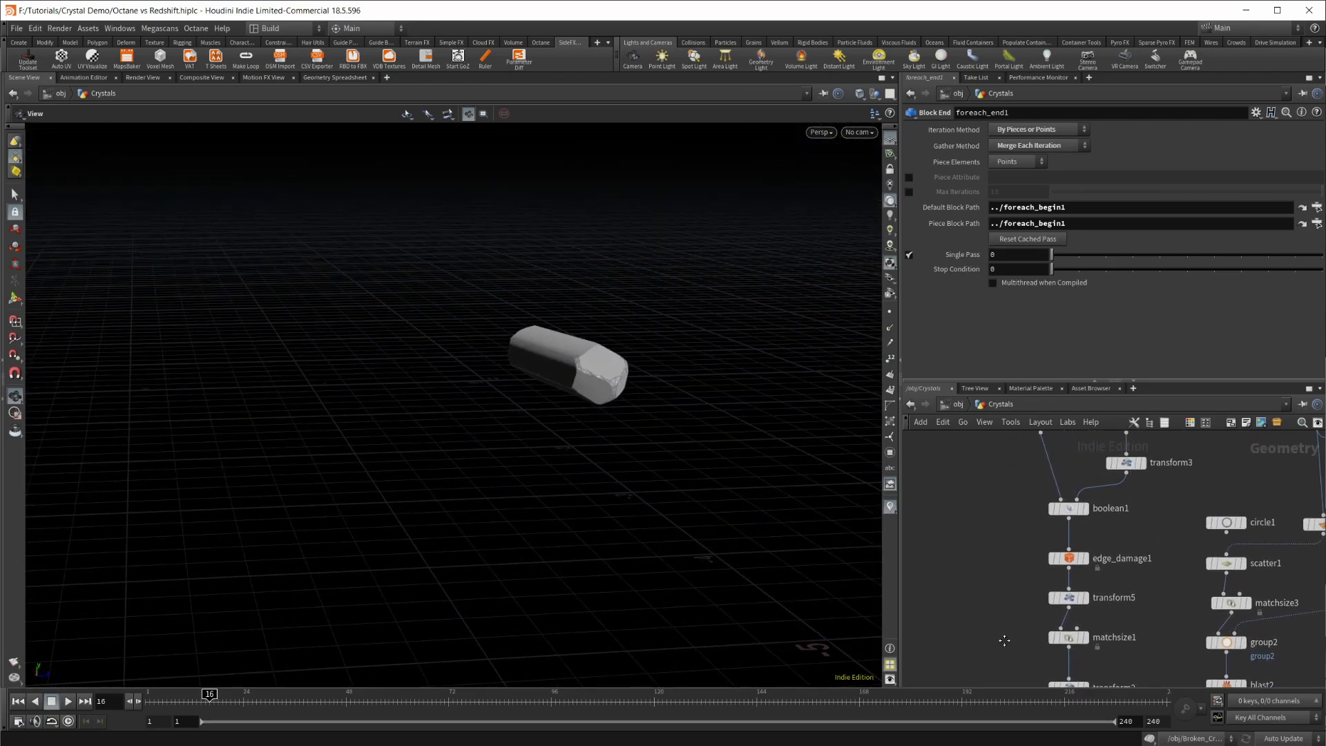
left_click(1068, 559)
left_click_drag(643, 371, 628, 370)
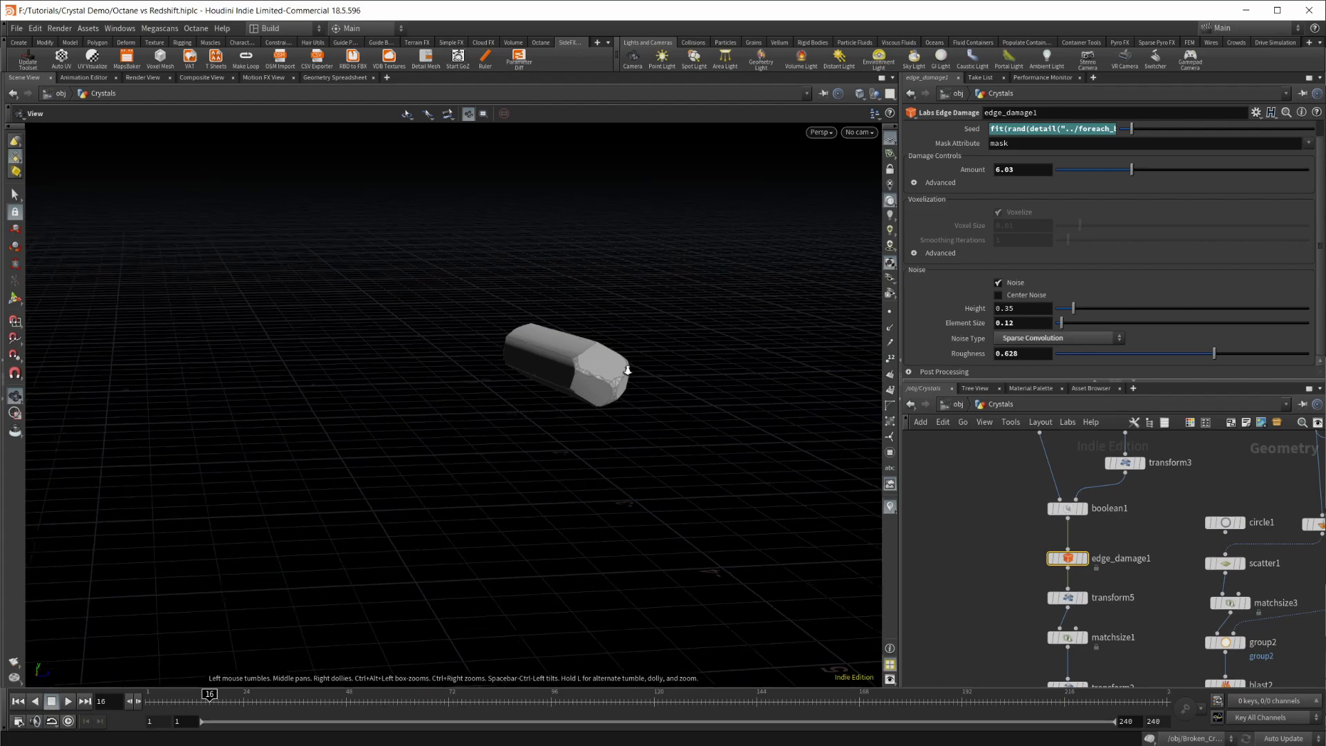
right_click_drag(628, 370, 962, 358)
left_click_drag(681, 429, 443, 415)
middle_click_drag(875, 323, 802, 407)
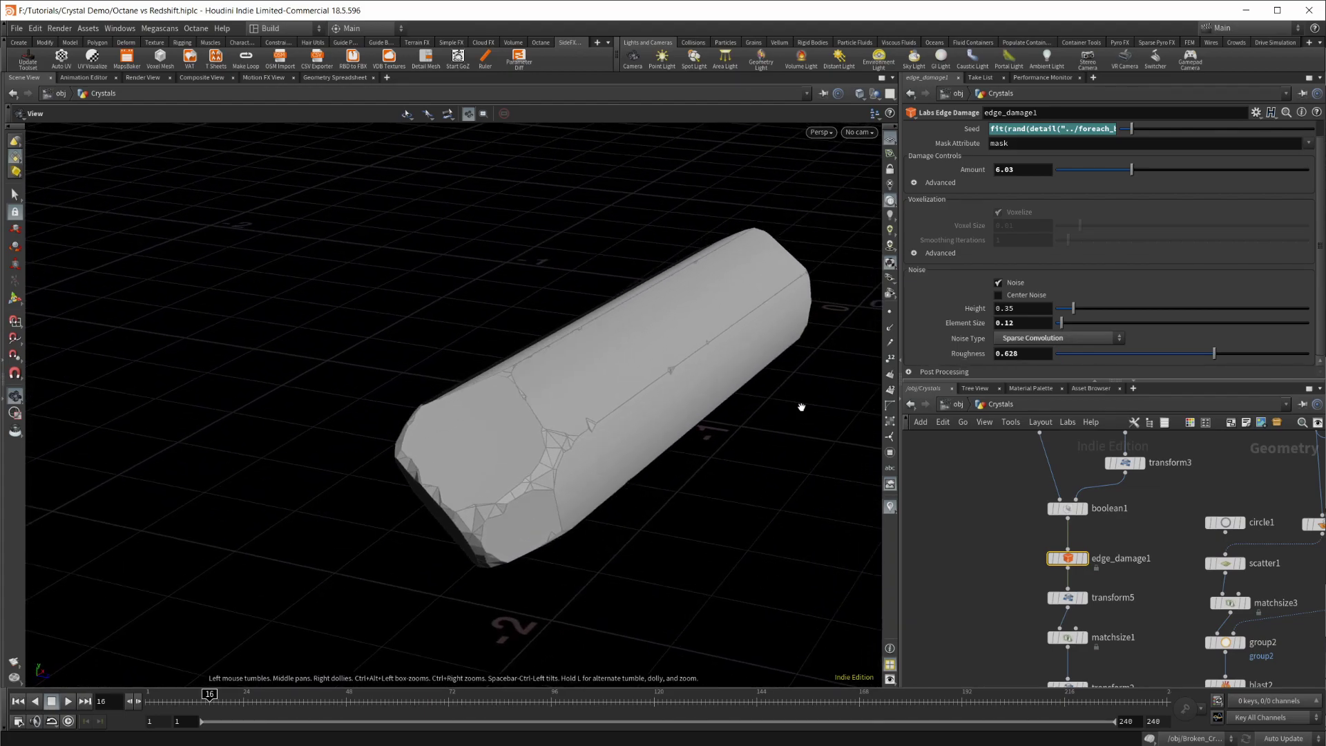
Set edge_damage1's noise element size to 0.15 and its roughness to 0.491.
left_click(1034, 322)
key("BackSpace")
type("5")
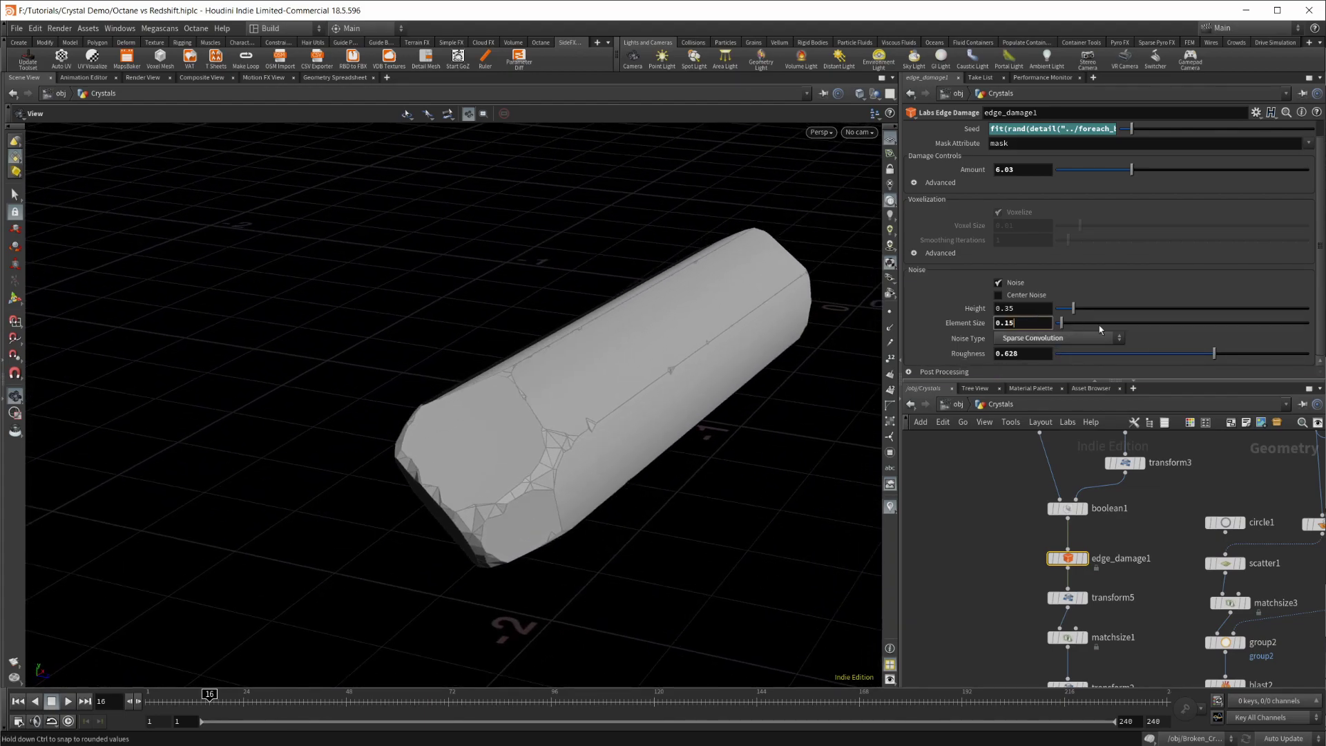
key("Return")
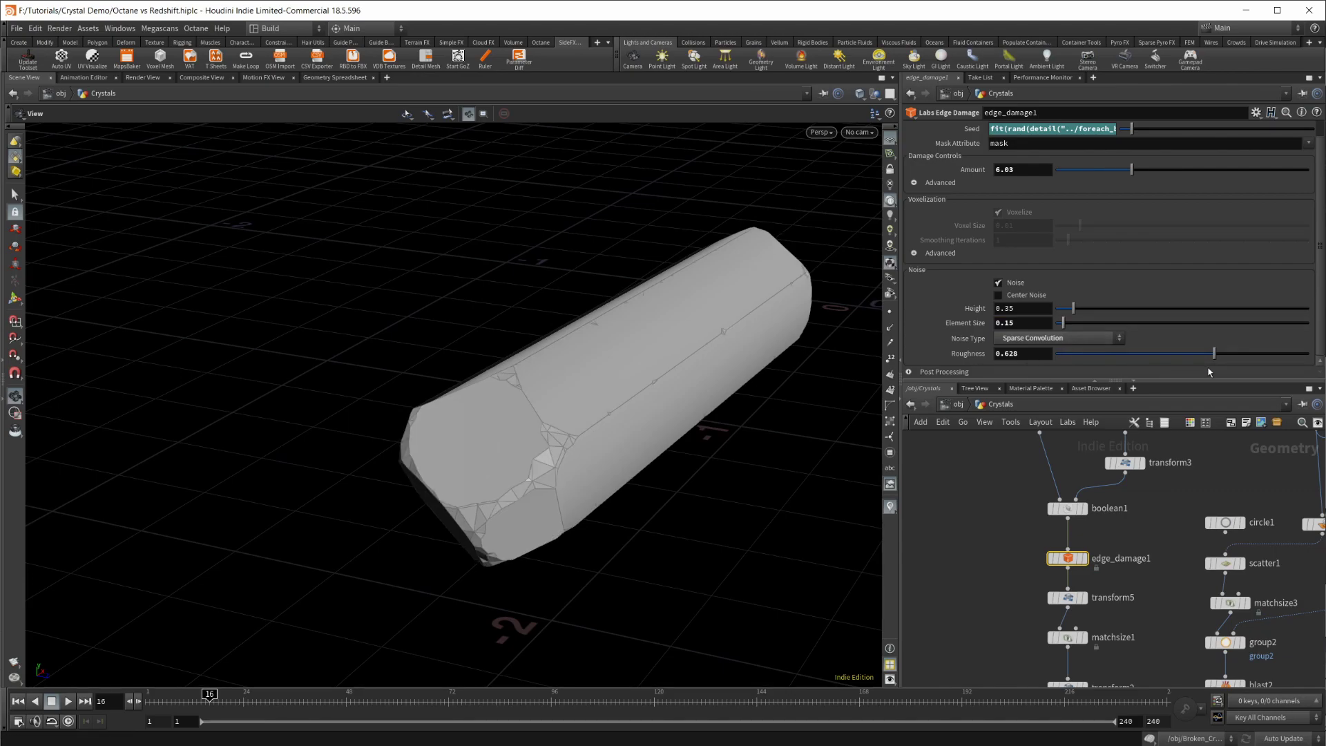
left_click(1177, 358)
Try damage amounts of 3.5 and 11.54 on edge_damage1 and examine the crystal's edges.
left_click(1099, 170)
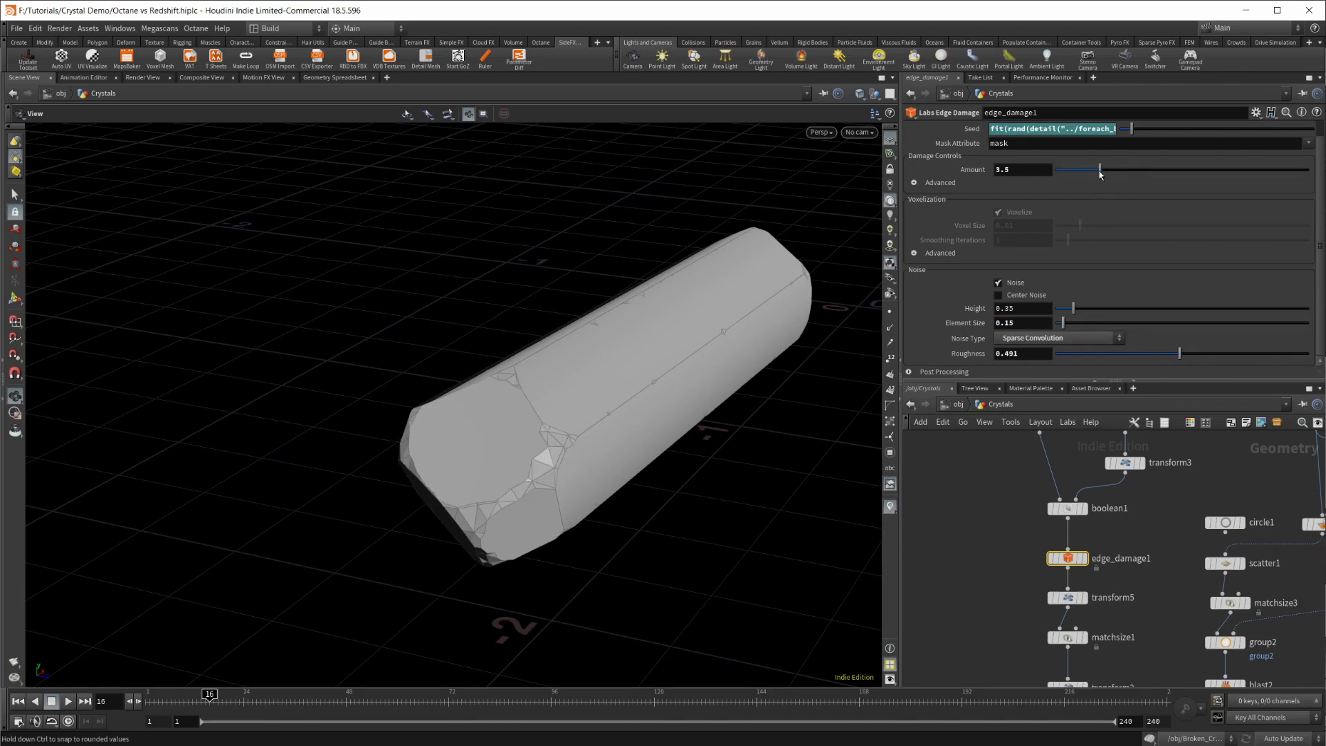
left_click(1206, 173)
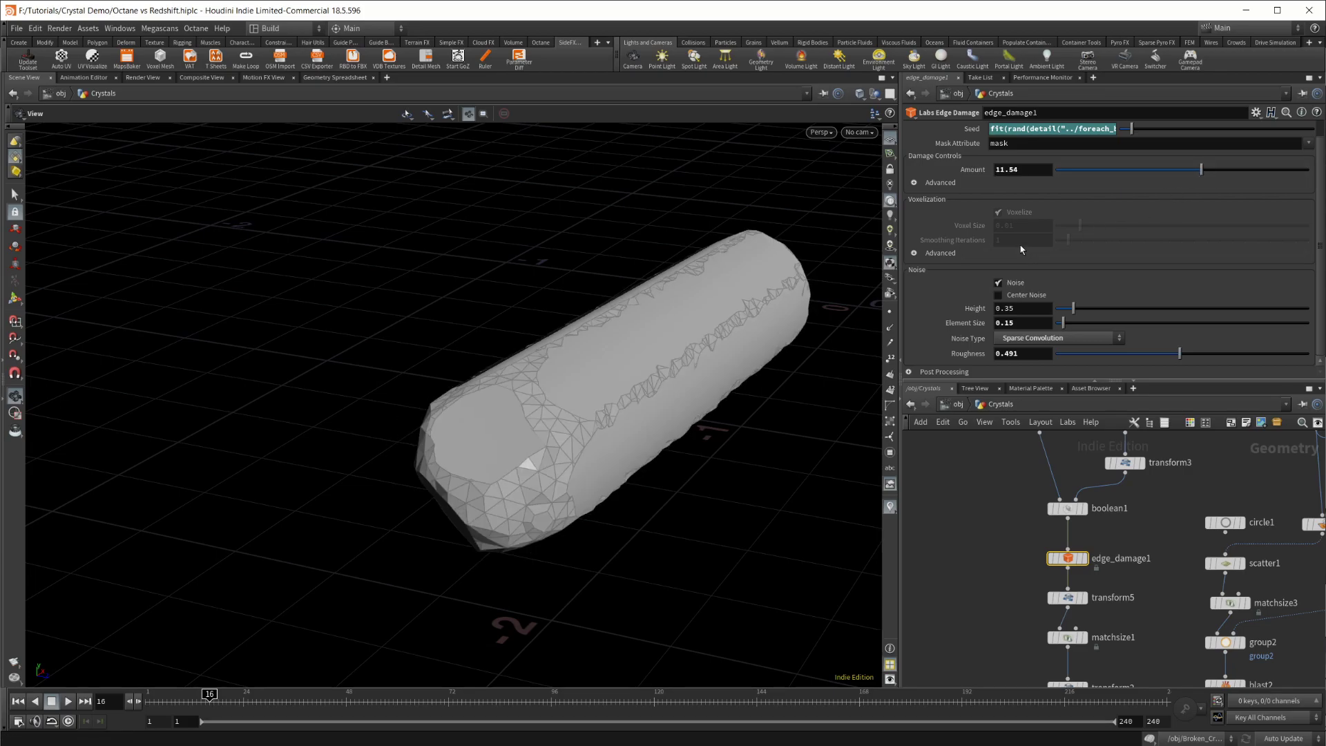
scroll(738, 387, "down", 4)
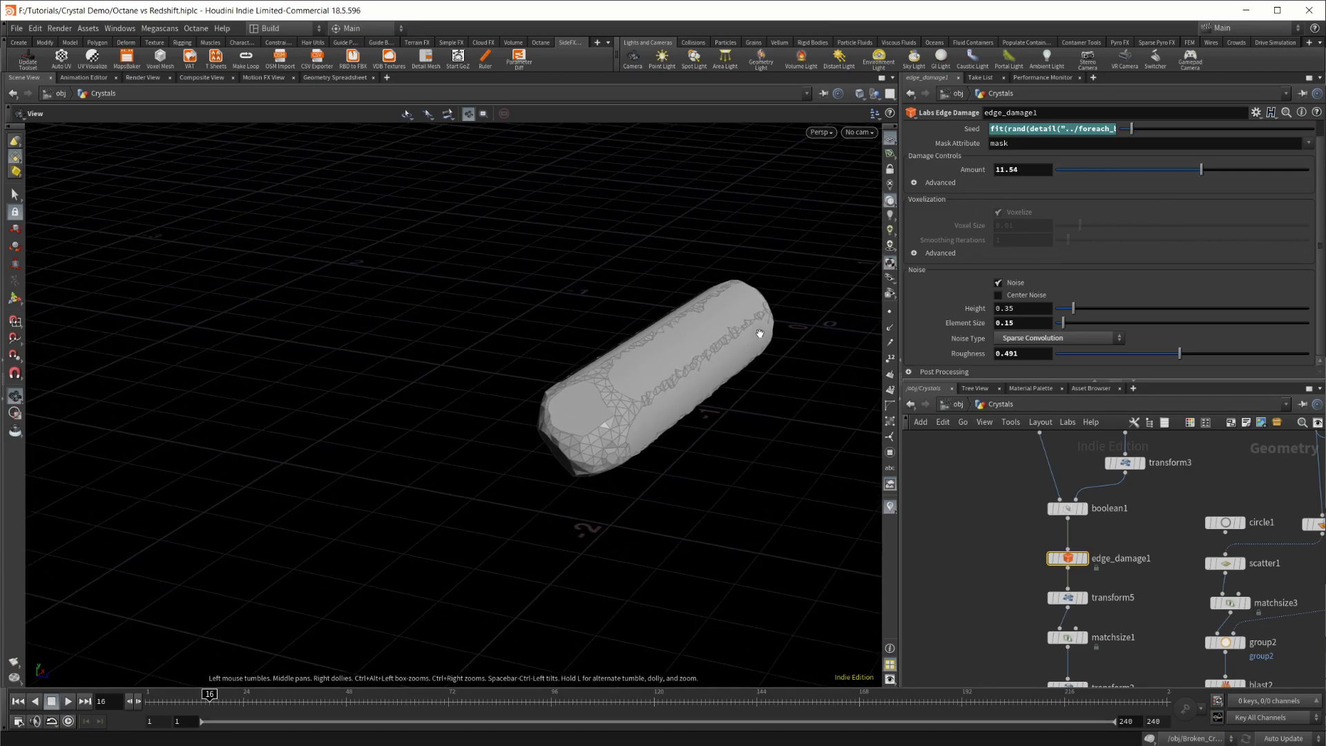
scroll(1074, 204, "up", 1)
middle_click_drag(1206, 610, 1152, 594)
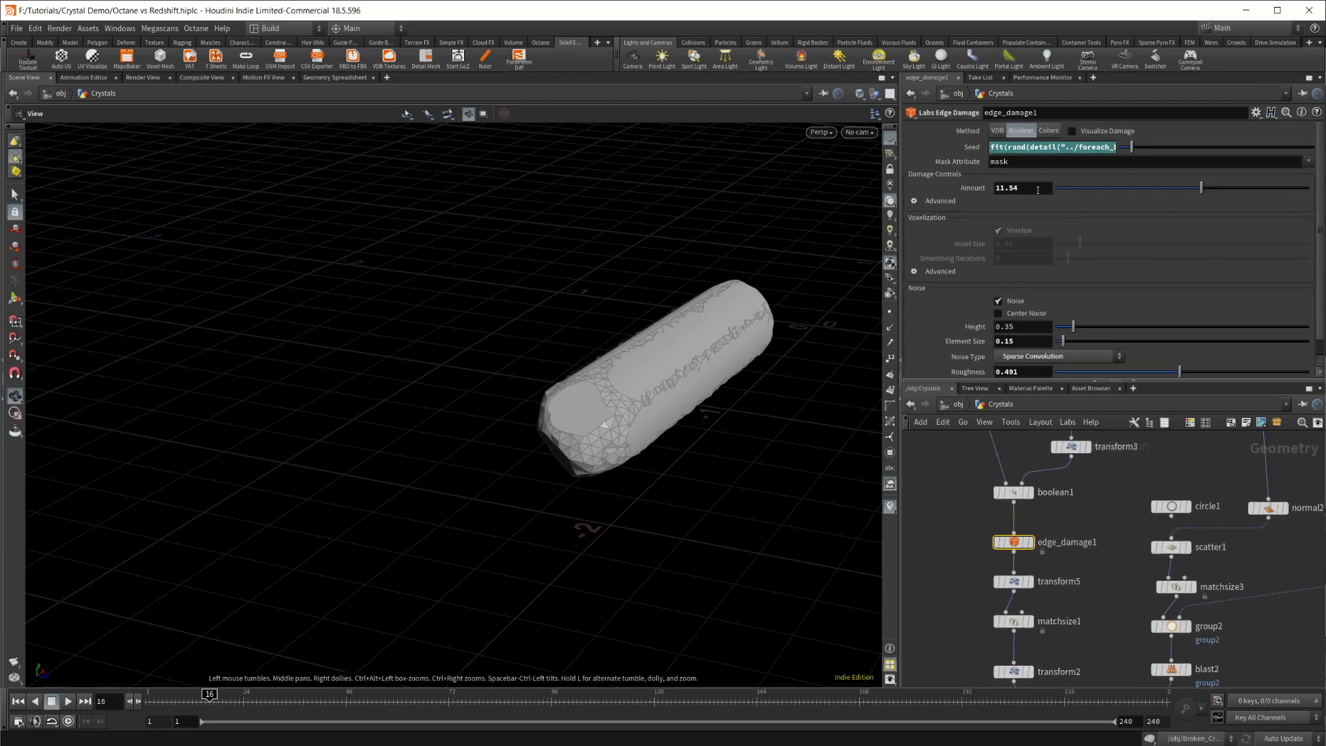
Inspect the full seed expression of edge_damage1 in the expression editor.
left_click(1028, 147)
key("alt+e")
left_click_drag(827, 183, 335, 214)
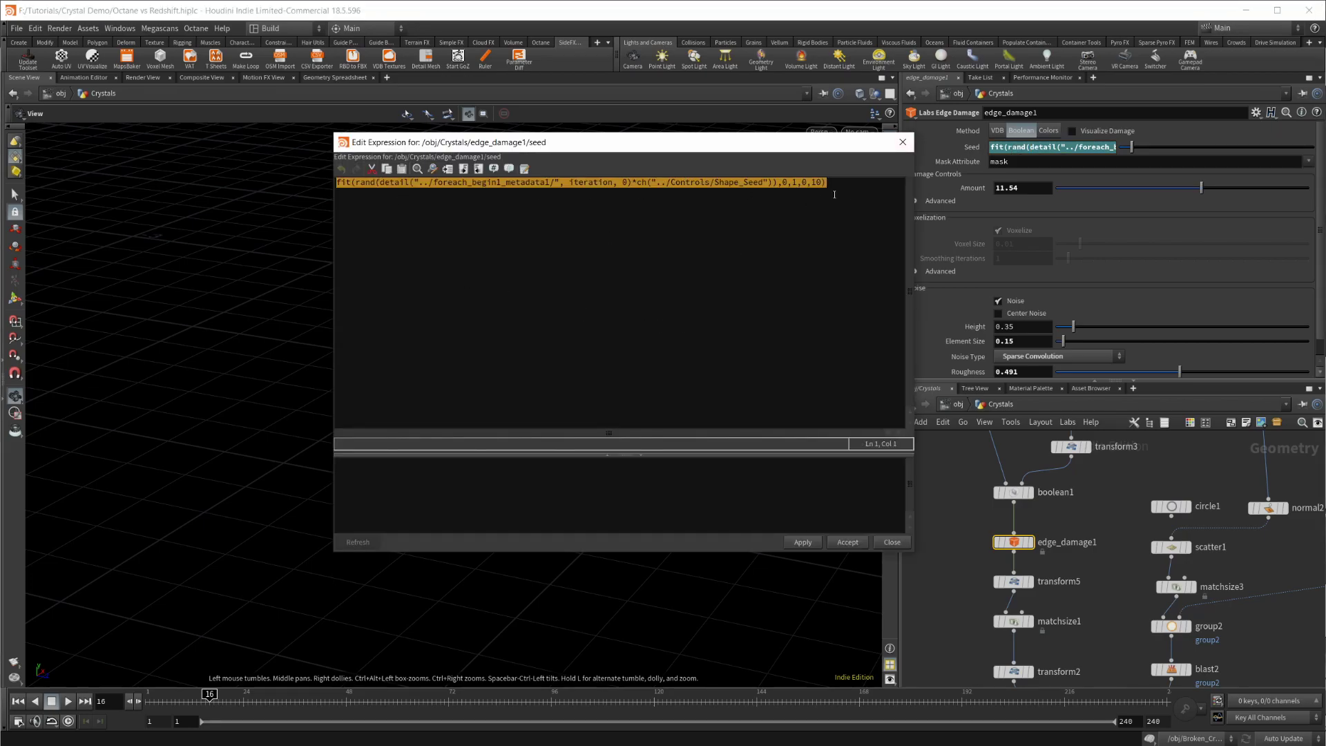
left_click(903, 142)
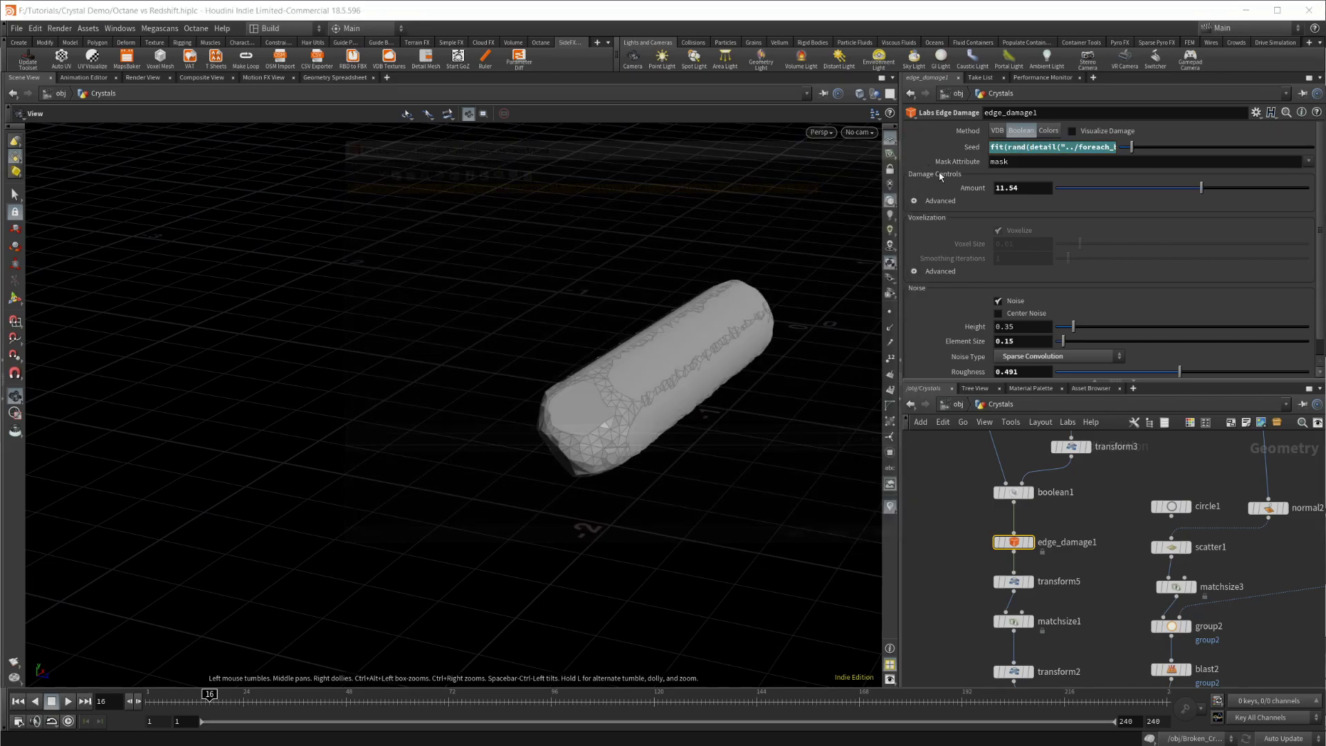
Lower edge_damage1's damage amount to 6.71 and examine the crystal's tip and long edges.
left_click_drag(1201, 188, 1173, 192)
right_click_drag(689, 387, 867, 351)
left_click_drag(737, 386, 681, 359)
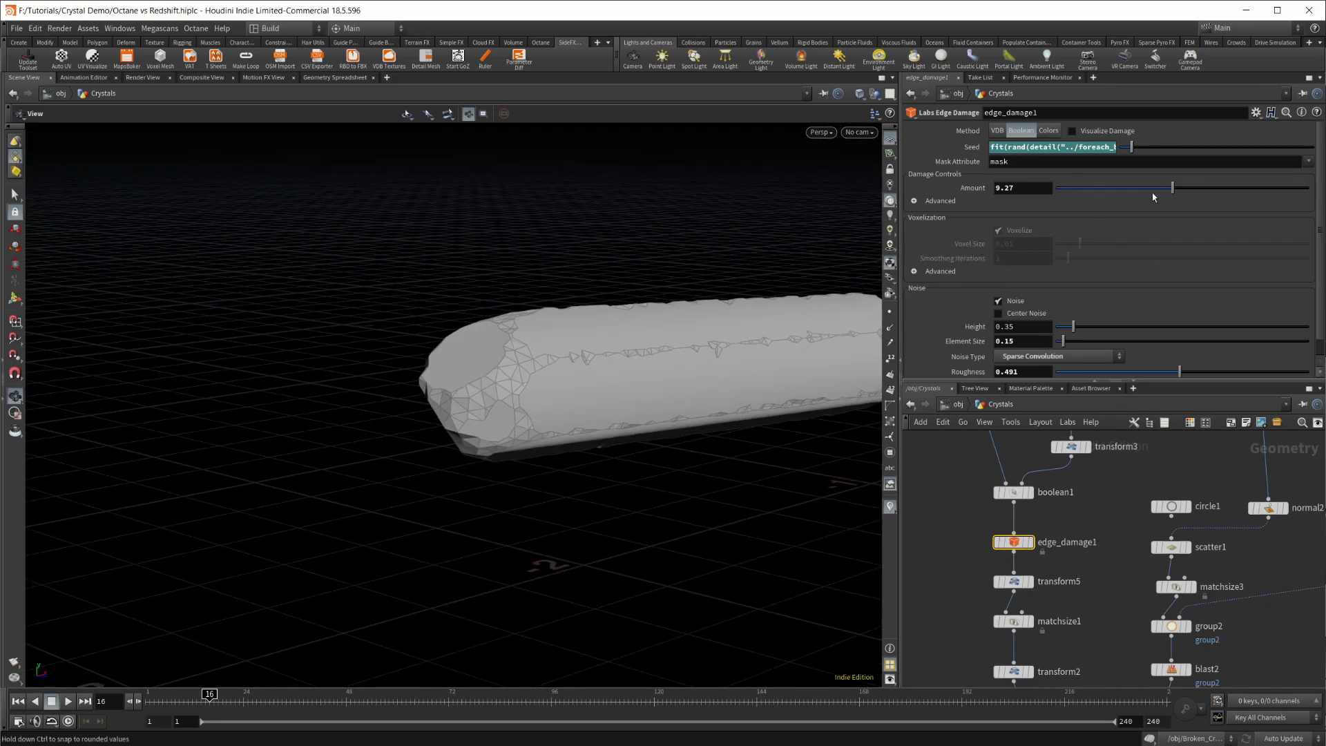
middle_click_drag(625, 401, 465, 453)
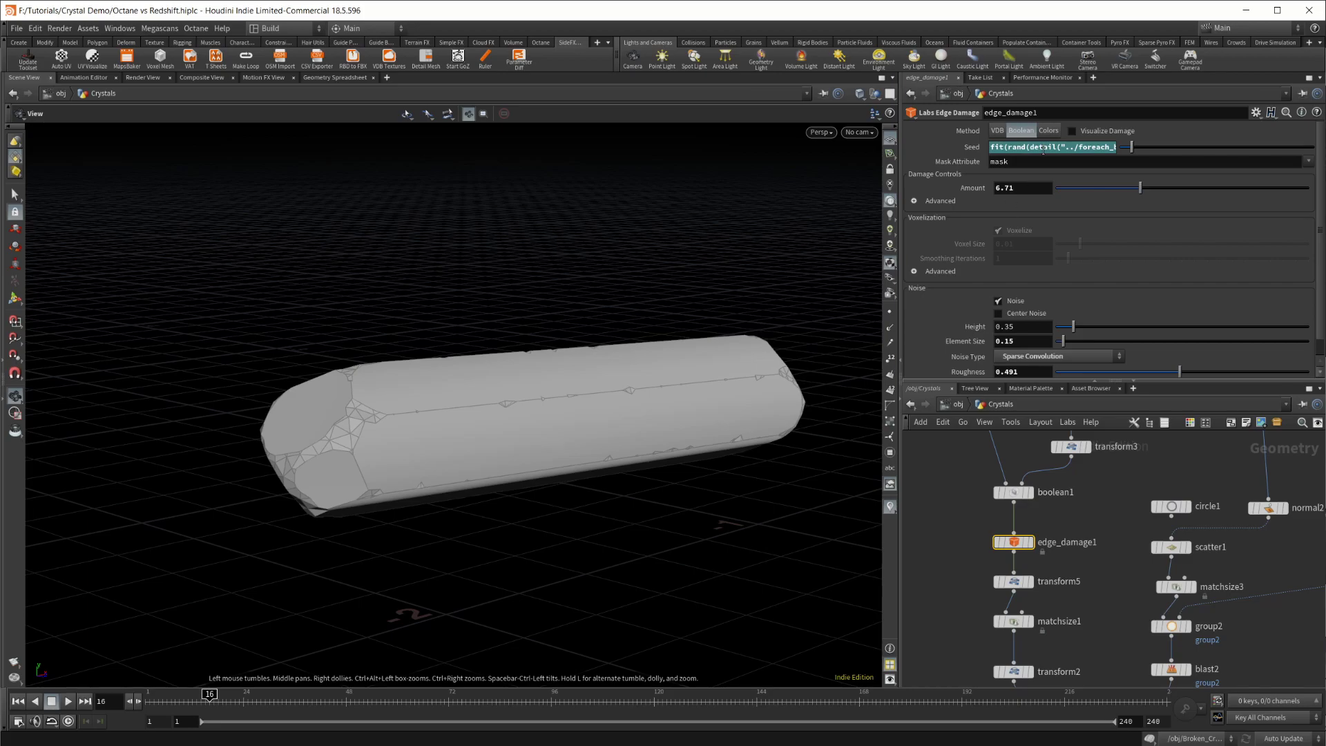
Reopen edge_damage1's seed expression, undo the duplicated text, and review its iteration, Shape_Seed and 0 to 10 range terms.
key("alt+e")
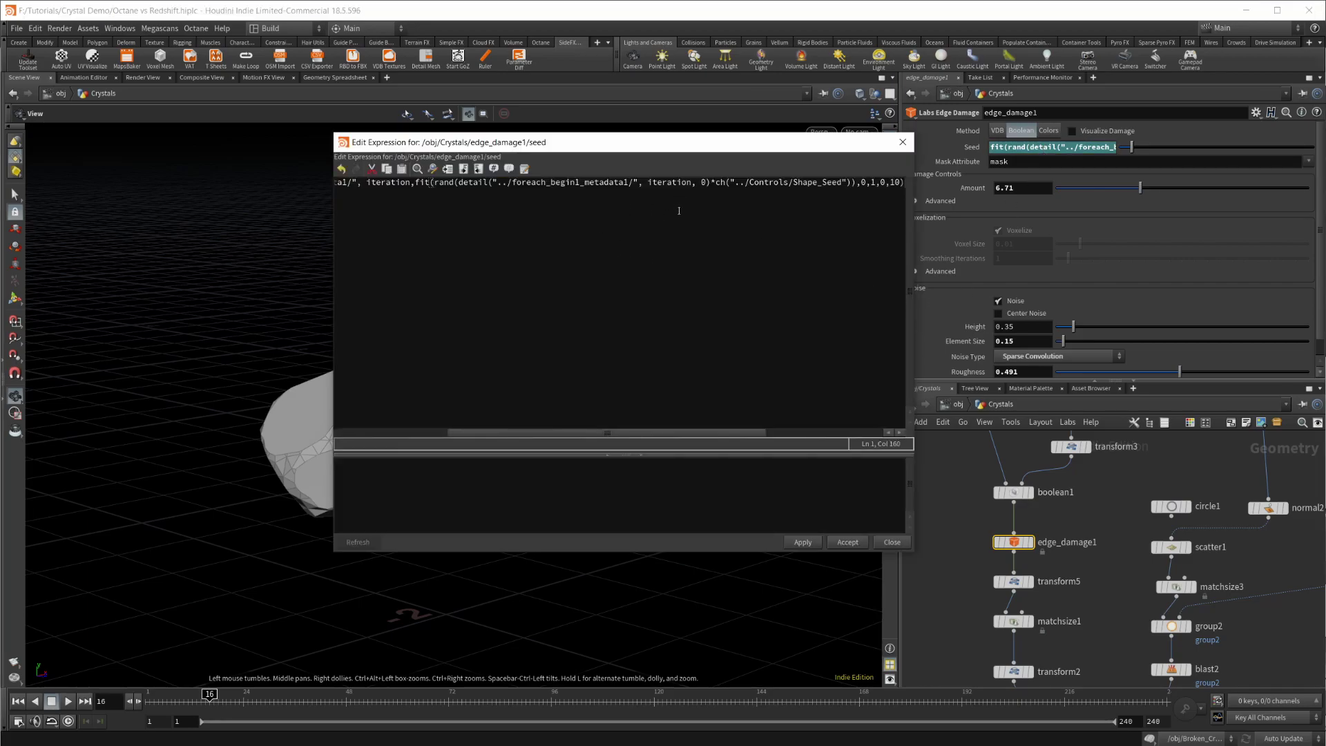
key("ctrl+z")
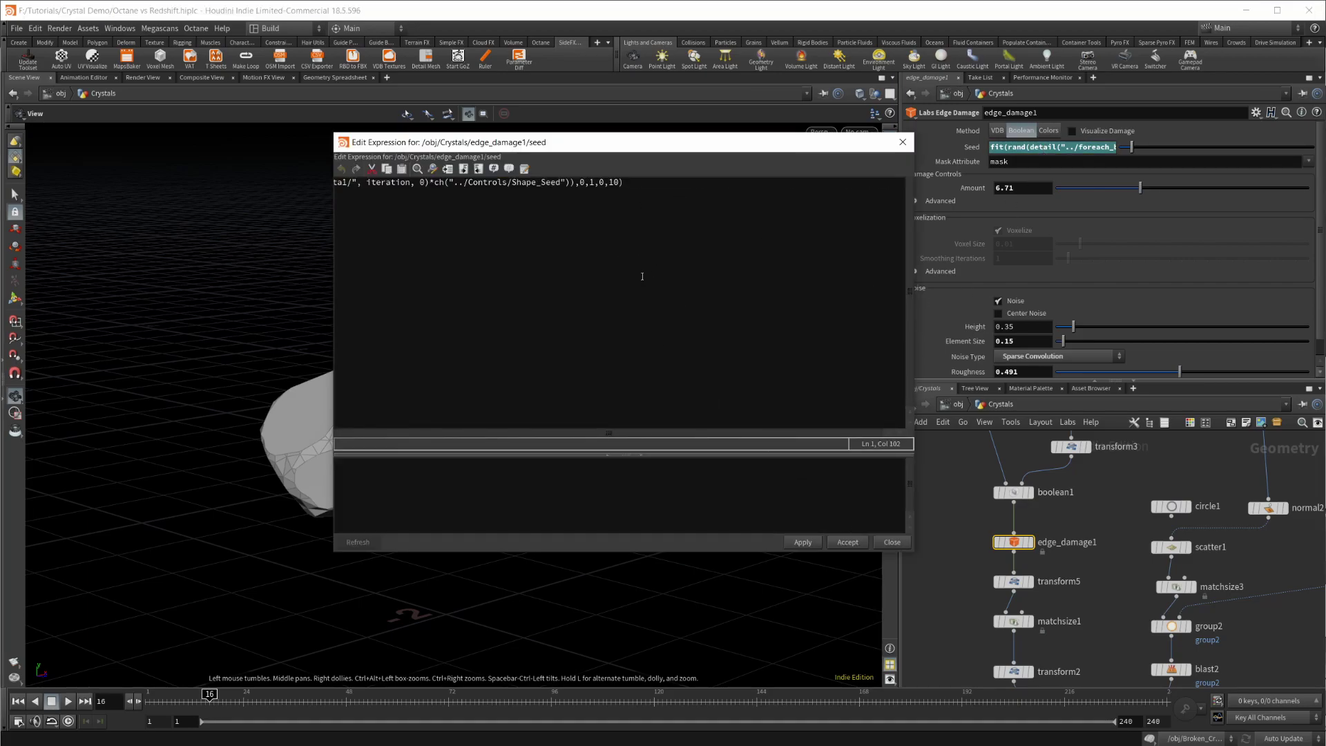
left_click_drag(490, 183, 338, 199)
left_click(822, 201)
left_click(801, 184)
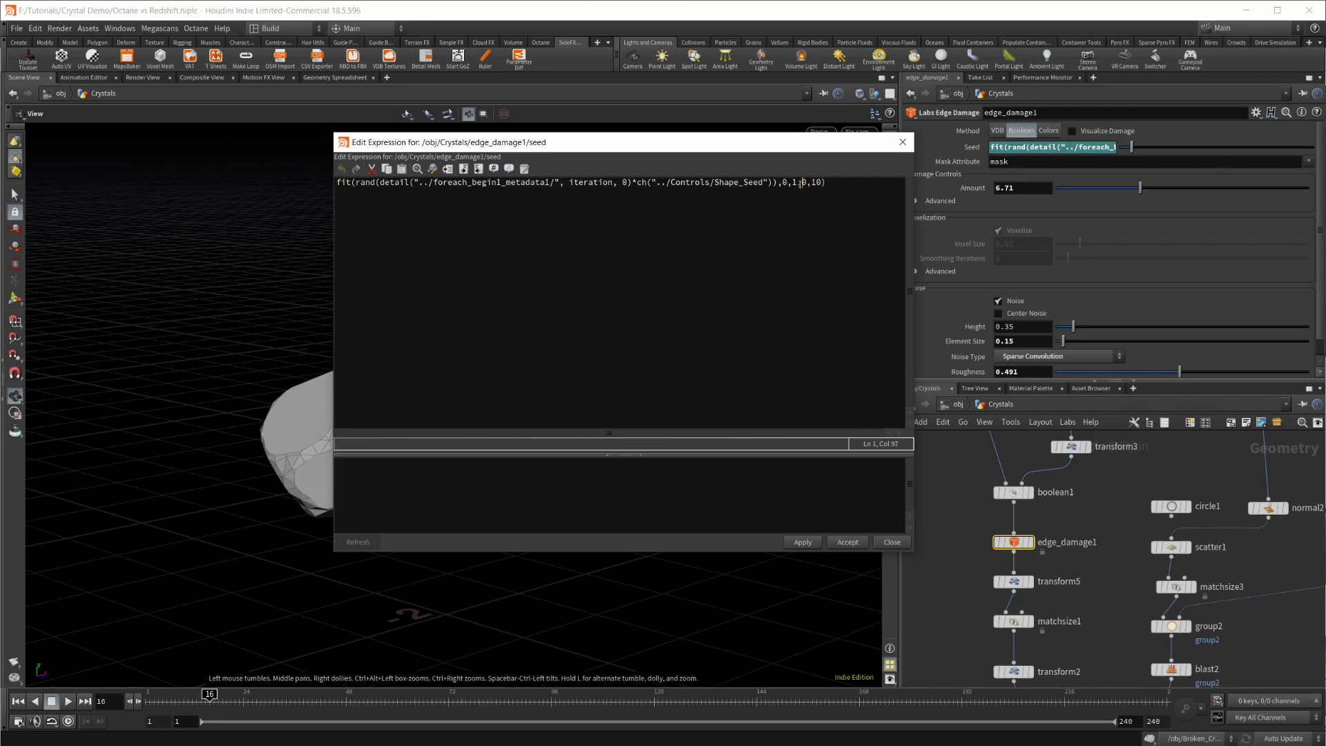
left_click_drag(801, 183, 825, 184)
left_click(806, 183)
left_click_drag(810, 183, 831, 183)
left_click(834, 187)
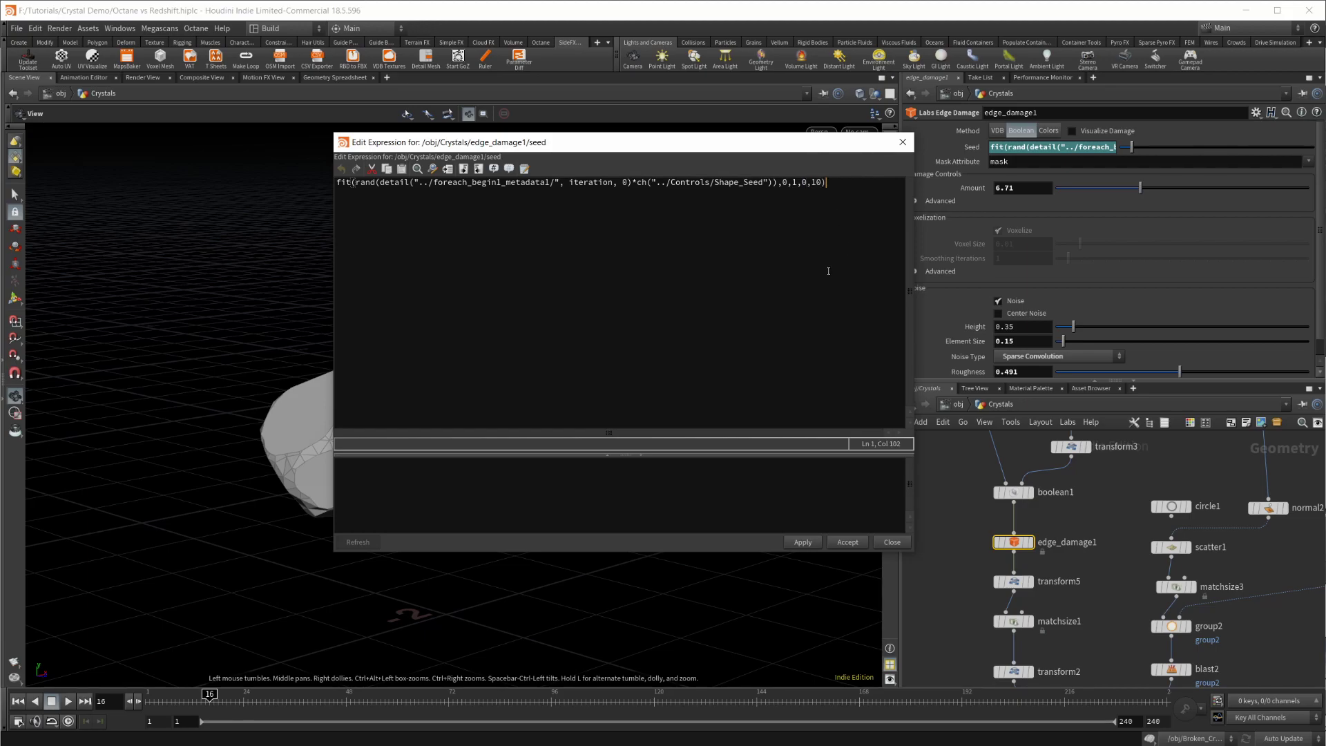
left_click(903, 143)
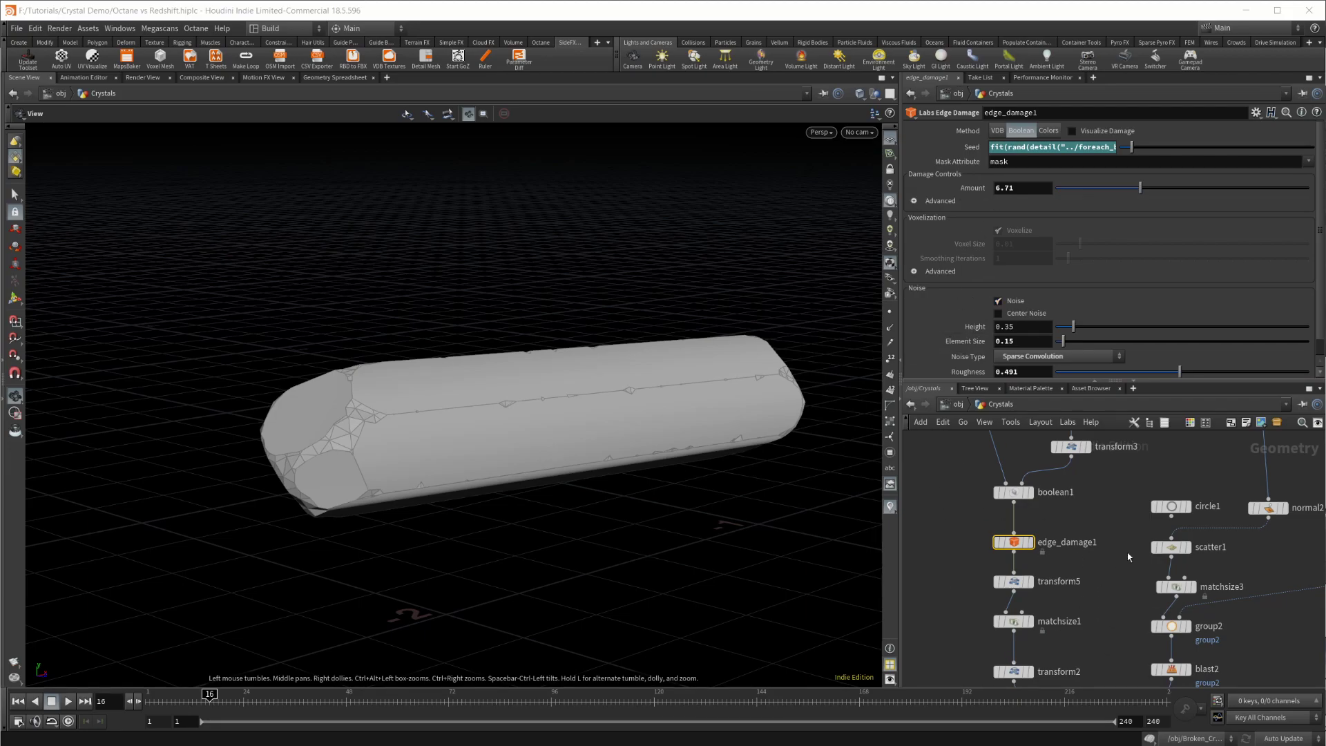
Review the node network from edge_damage1 across to the subdivide1 and mountain1 branch.
scroll(1112, 561, "down", 3)
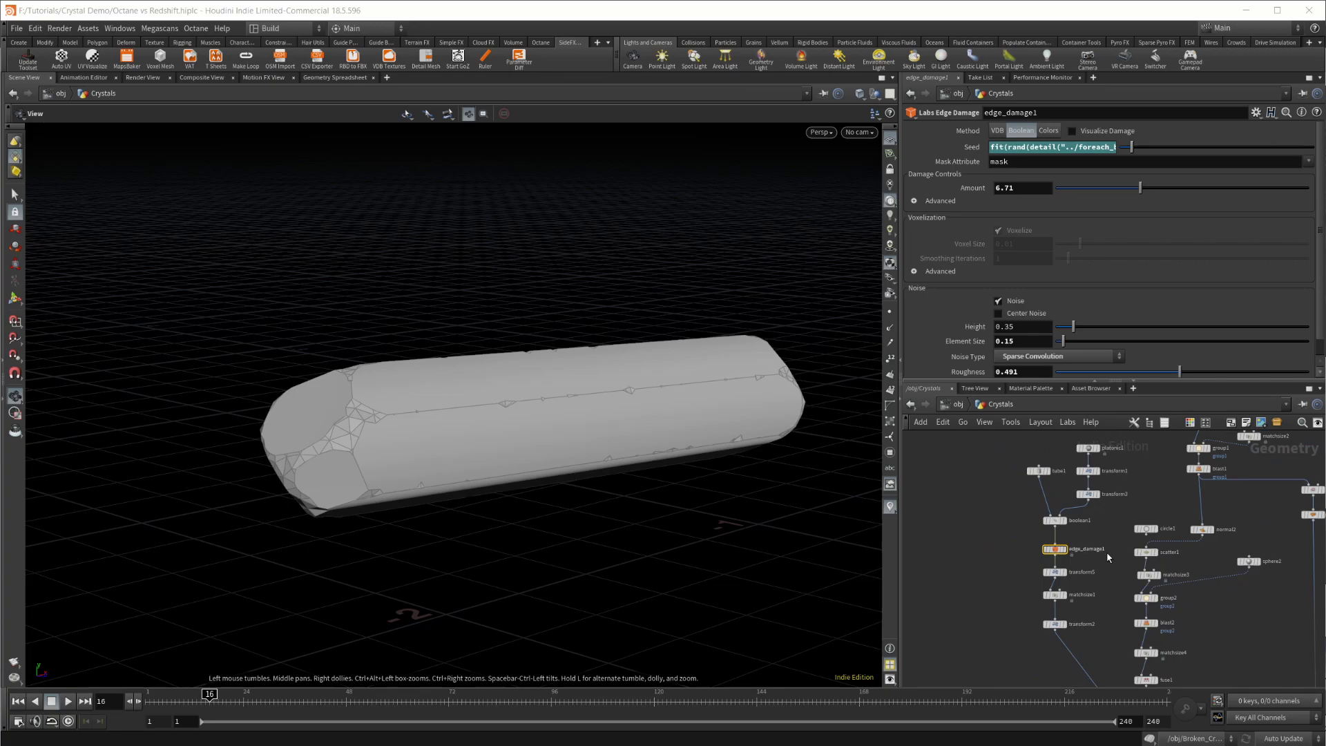
scroll(1107, 555, "up", 3)
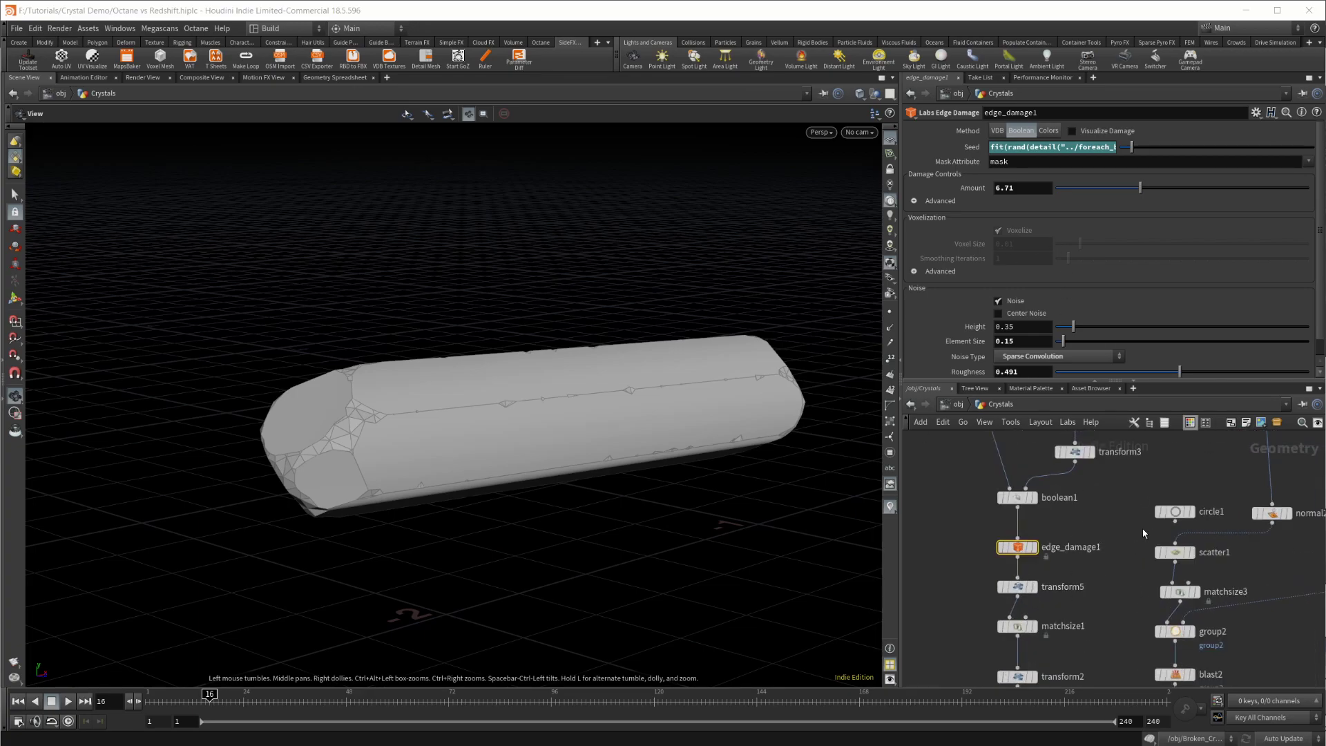
scroll(1143, 533, "down", 2)
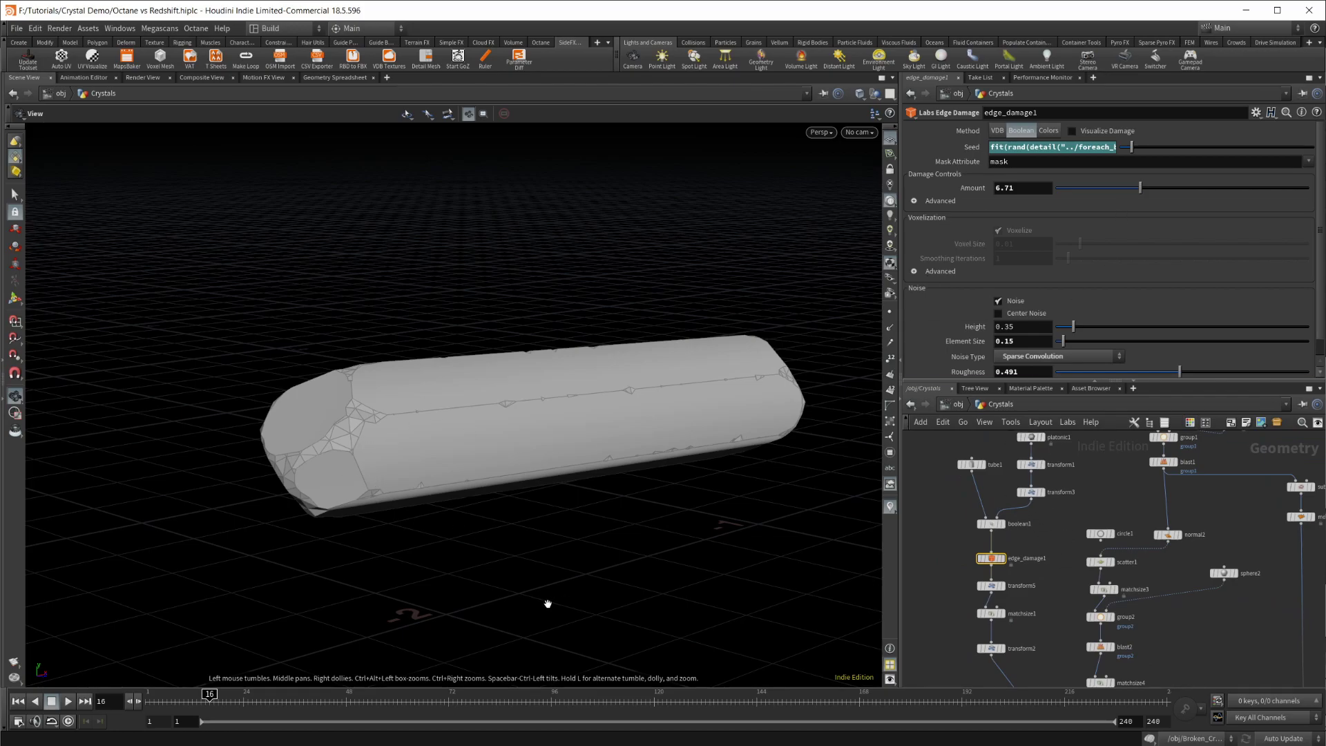
middle_click_drag(1061, 559, 1007, 551)
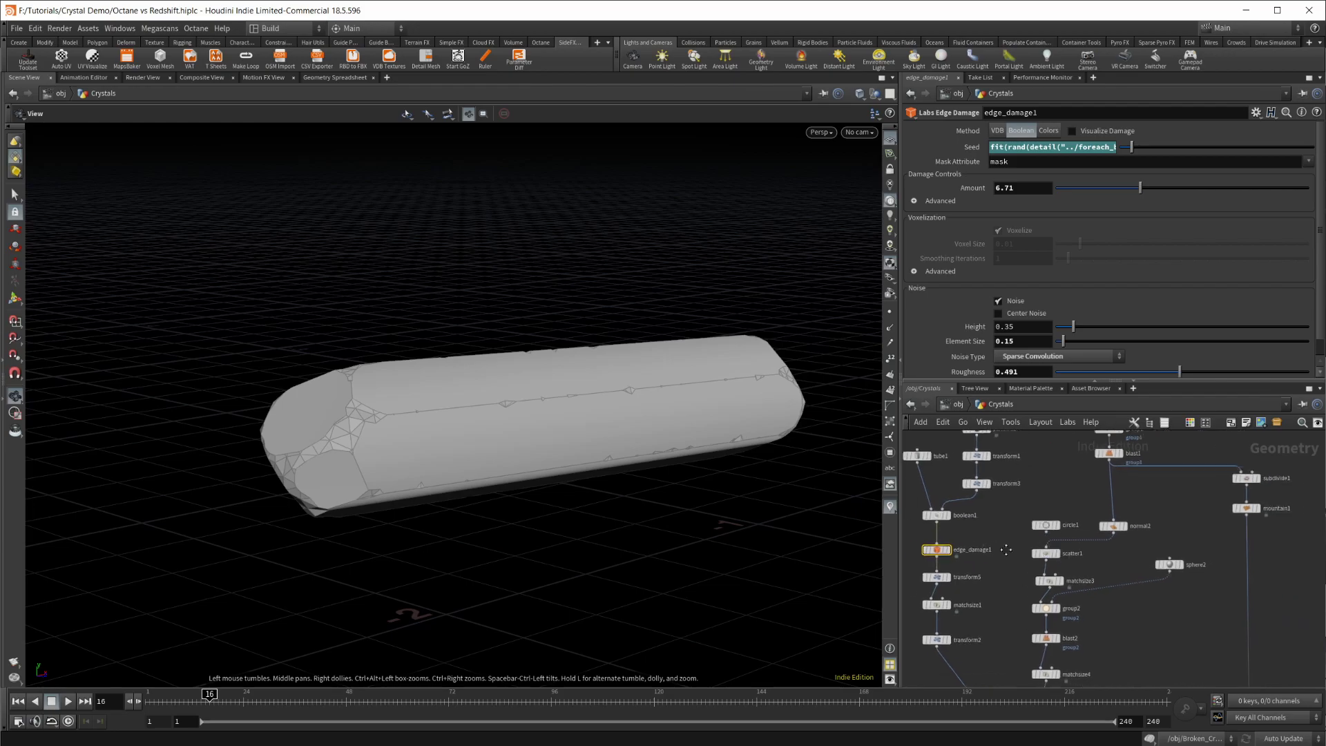
scroll(1007, 551, "down", 2)
scroll(1196, 554, "up", 1)
middle_click_drag(1196, 554, 1129, 546)
scroll(1138, 510, "up", 3)
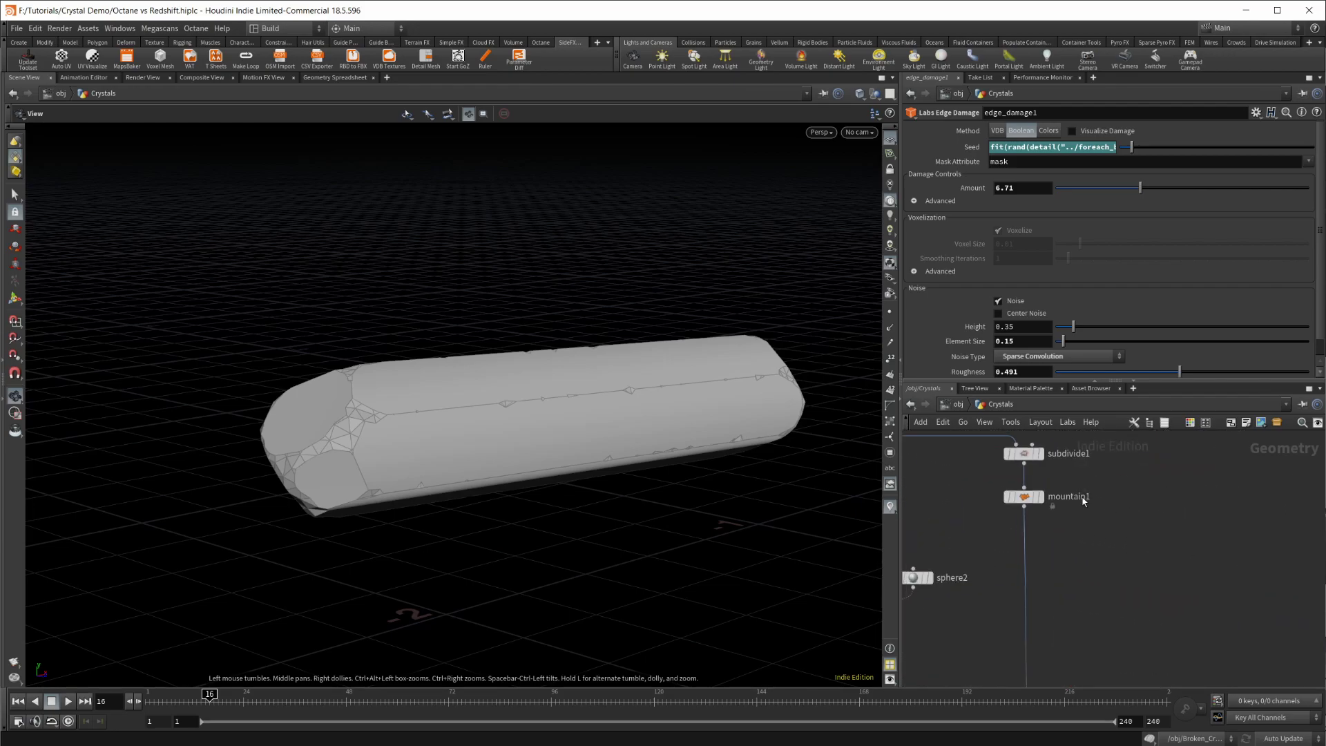
Display the result of subdivide1, below blast1, and frame it in the viewport.
middle_click_drag(1051, 508, 1118, 558)
middle_click_drag(944, 492, 1027, 525)
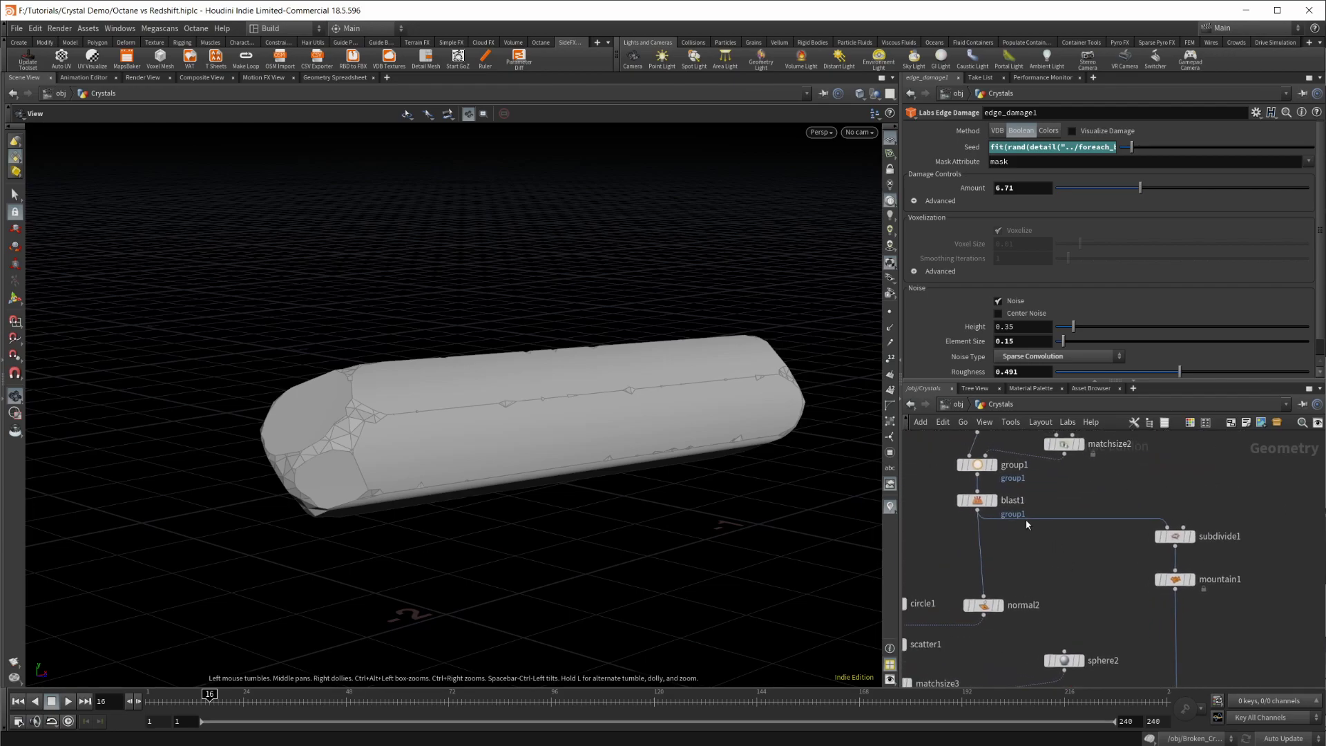
left_click(1191, 536)
key("h")
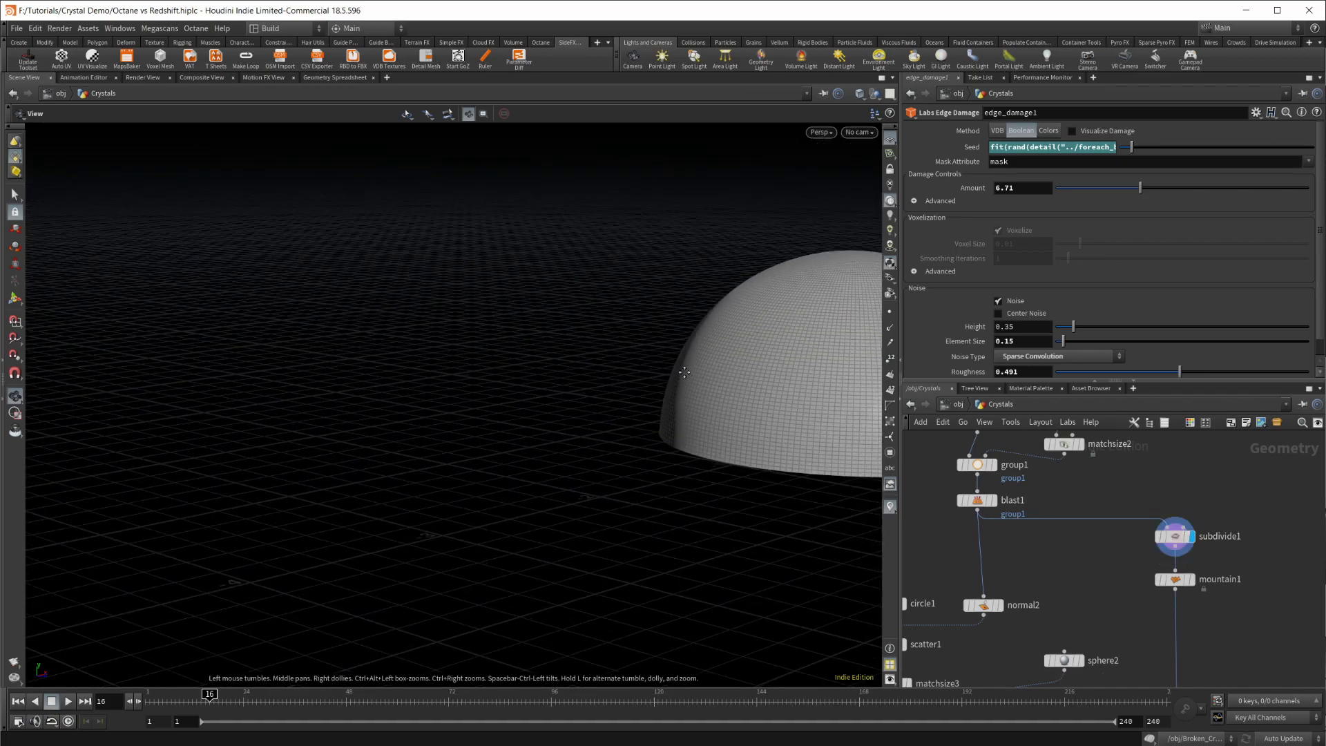
Display the result of mountain1, below subdivide1, and view the displaced base surface from higher up.
left_click(1204, 566)
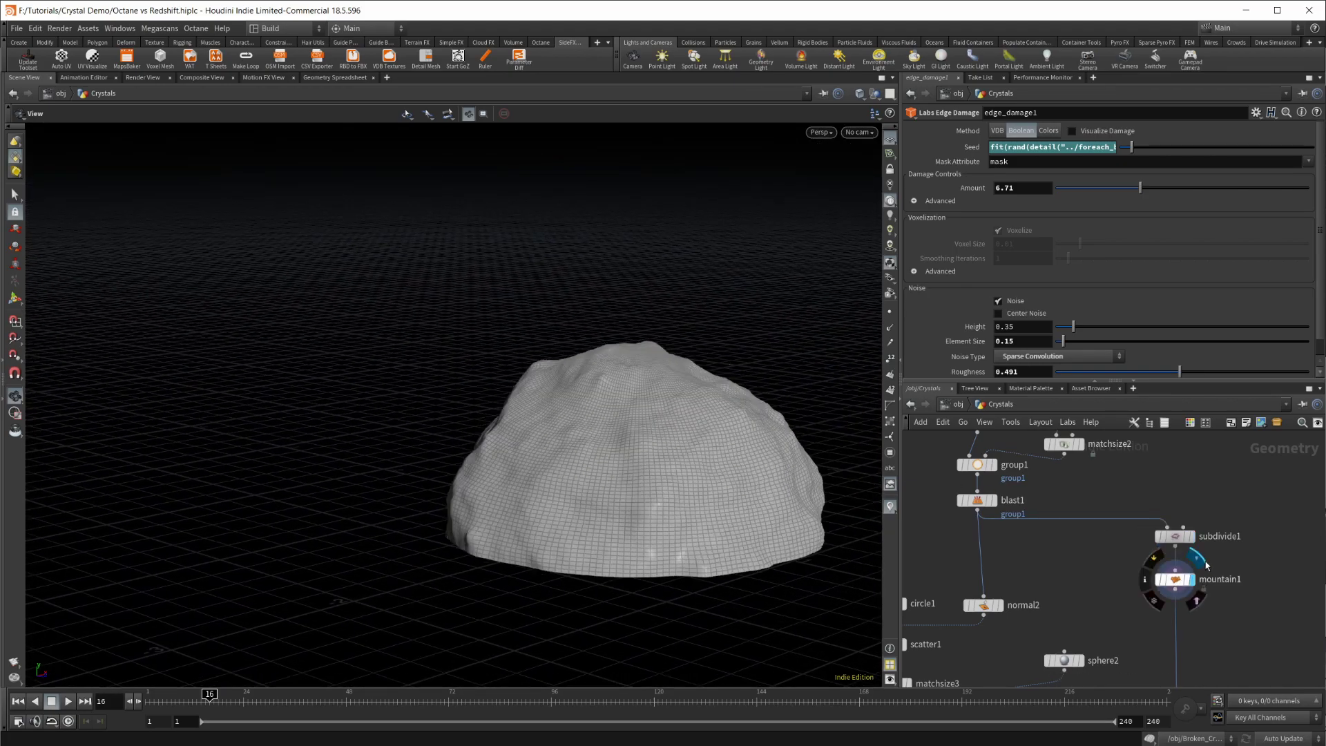
middle_click_drag(1234, 659, 1218, 577)
left_click_drag(622, 563, 624, 353)
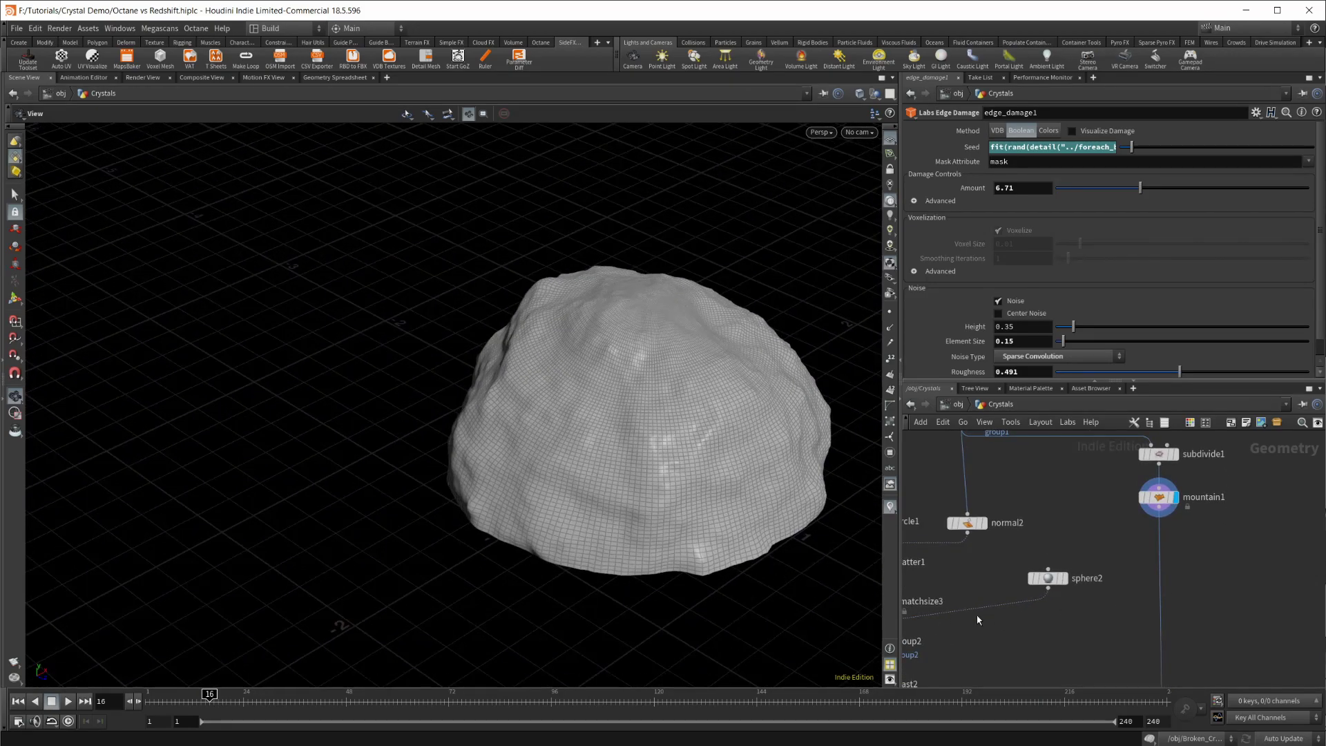
Follow the base surface branch down the network, display the result of transform4, and inspect the rocky base from different angles.
scroll(1217, 566, "down", 3)
middle_click_drag(1217, 581, 1228, 441)
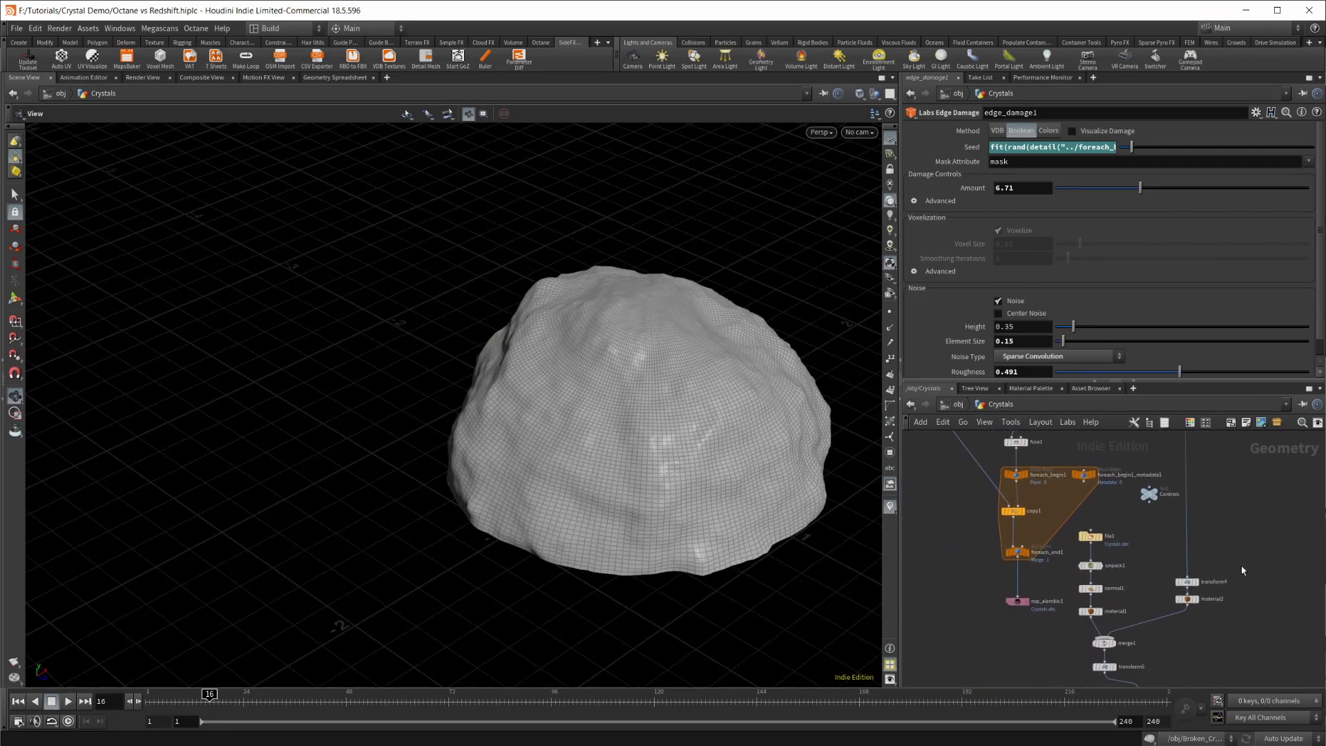
scroll(1244, 570, "up", 2)
middle_click_drag(1217, 570, 1223, 528)
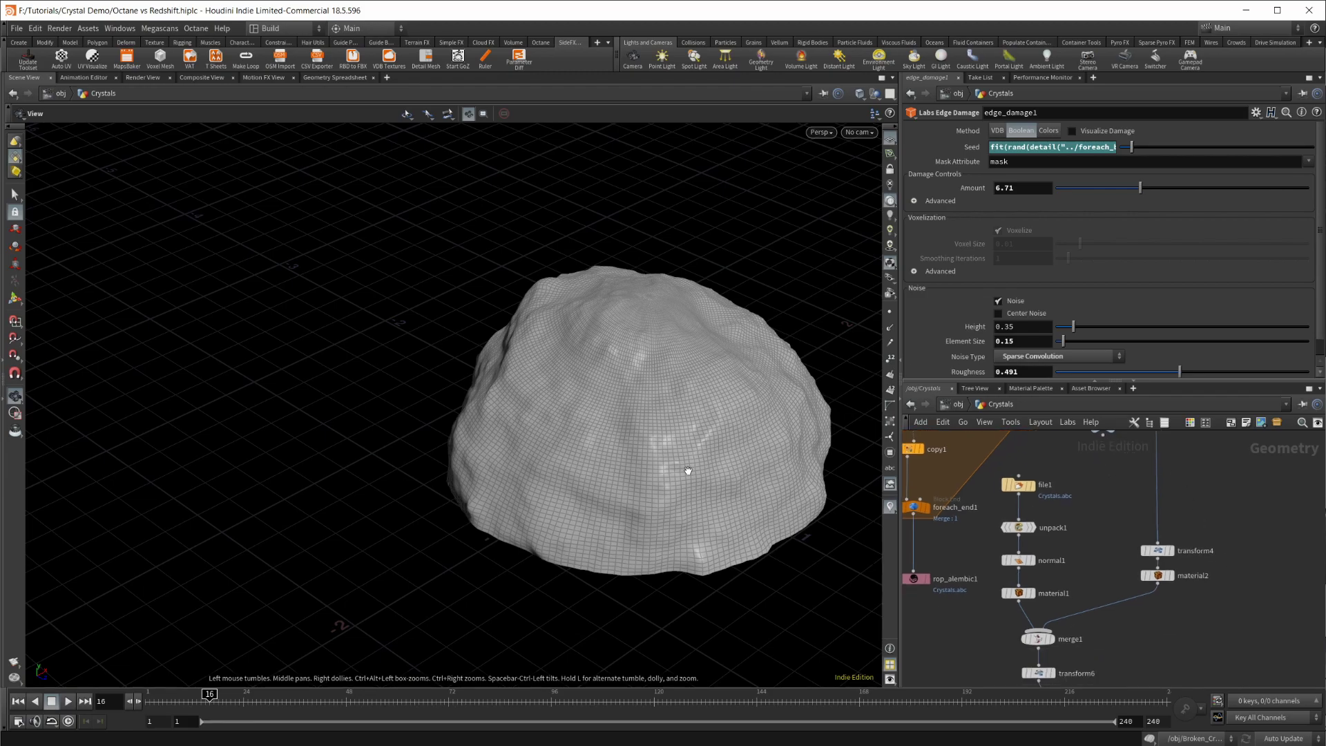
left_click(1172, 551)
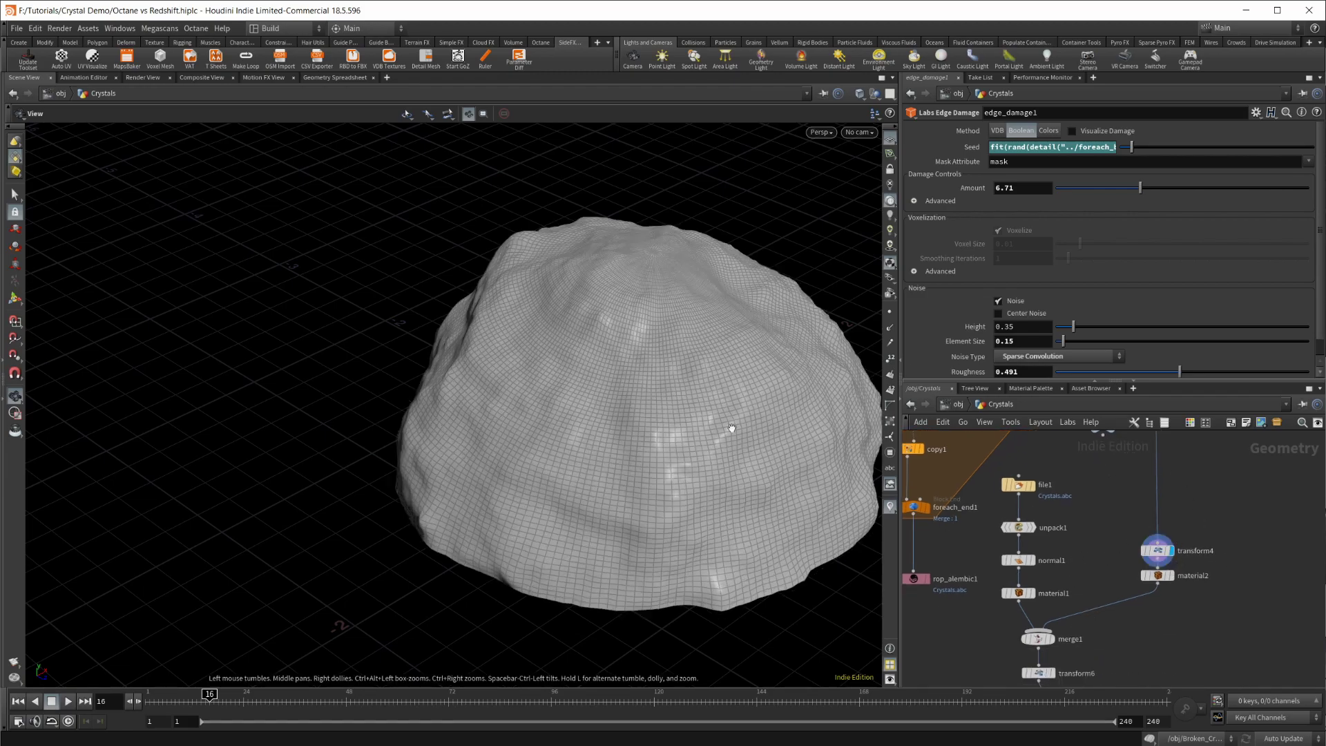
right_click_drag(725, 431, 580, 495)
middle_click_drag(620, 441, 572, 473)
left_click_drag(571, 474, 671, 473)
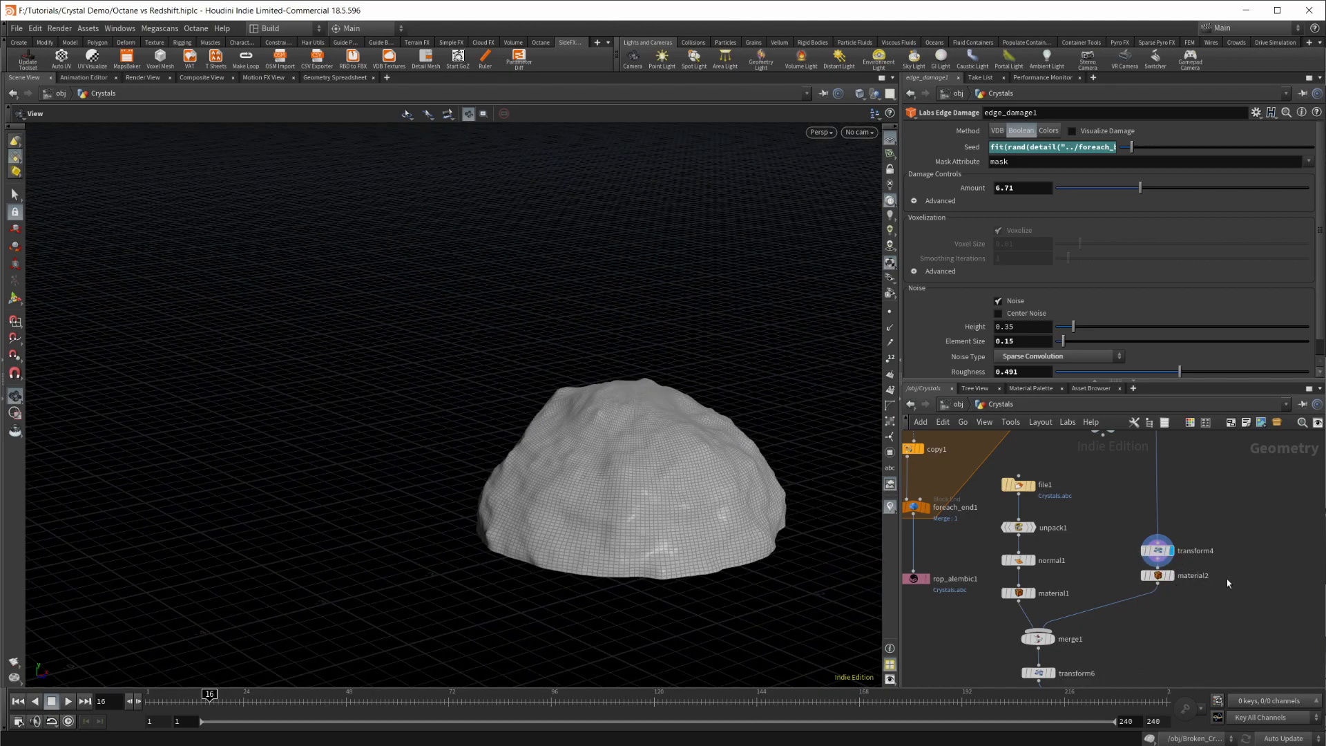
Select the file1, unpack1 and normal1 nodes and display the Crystals.abc geometry loaded by file1.
left_click(1157, 575)
middle_click_drag(1136, 638, 1158, 618)
left_click_drag(1085, 450, 1005, 553)
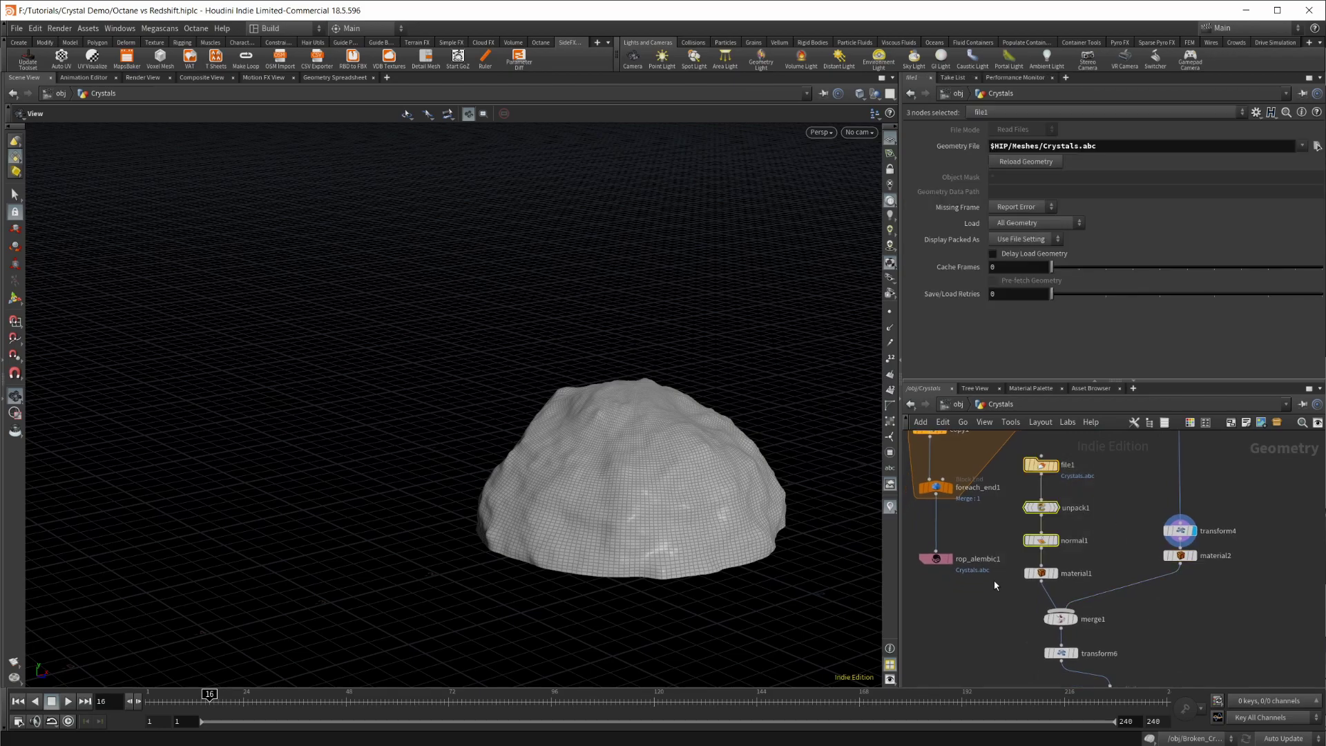
mouse_move(1057, 462)
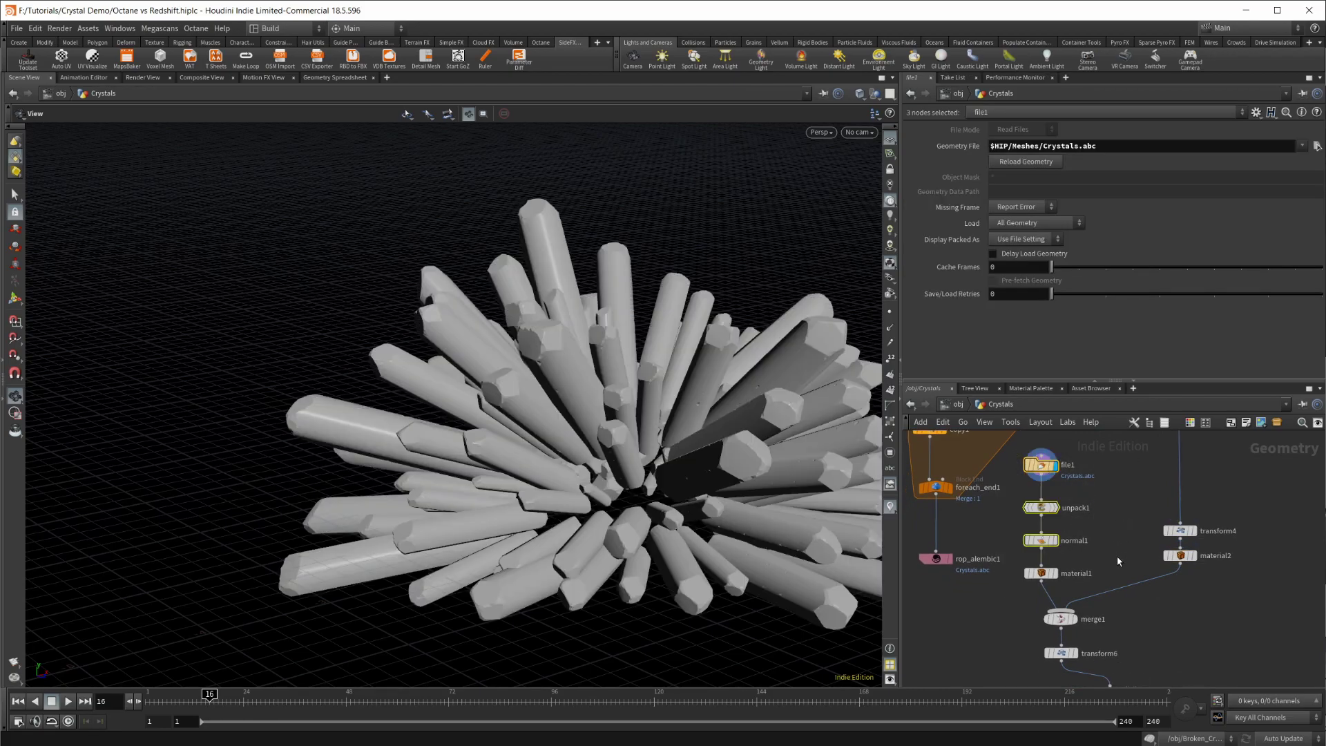
Display the results of merge1 and transform6 in turn, and select transform6 to review its transform values.
middle_click_drag(1079, 621, 1035, 579)
left_click(1043, 557)
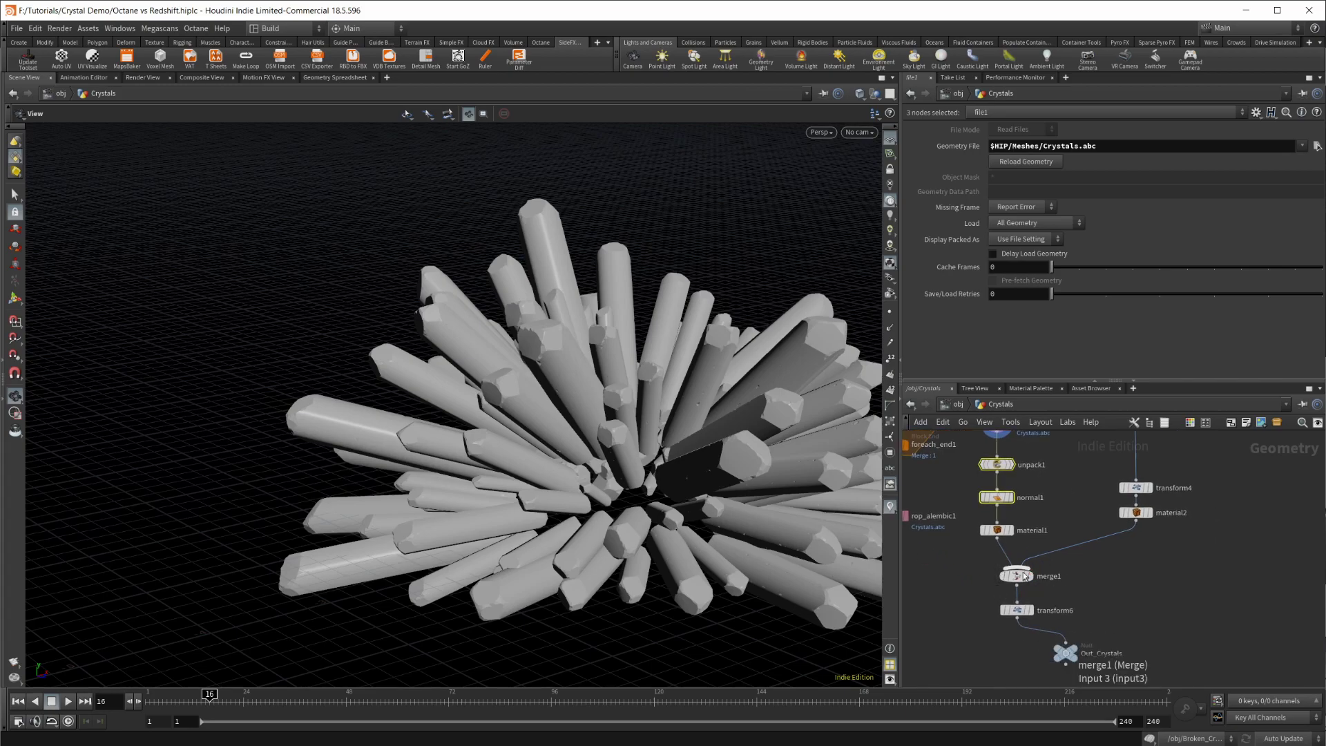
left_click(1030, 610)
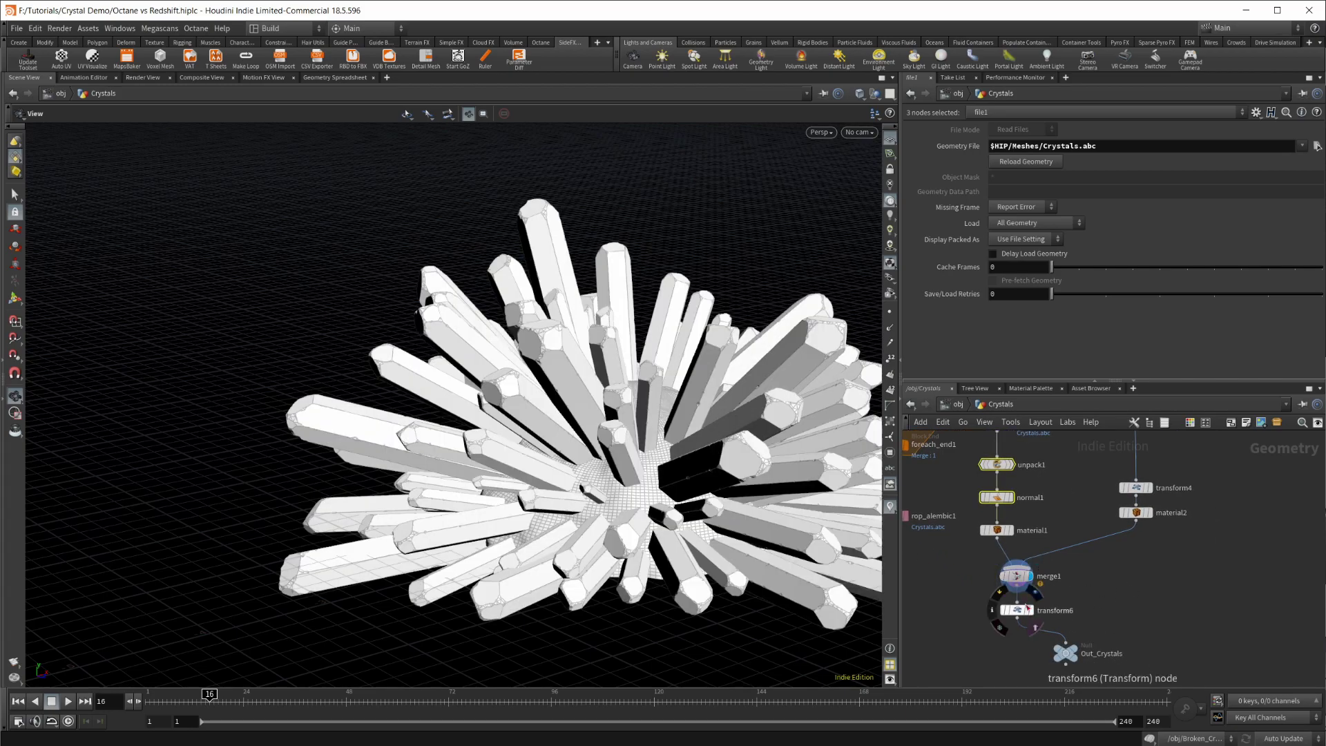
middle_click_drag(469, 597, 633, 416)
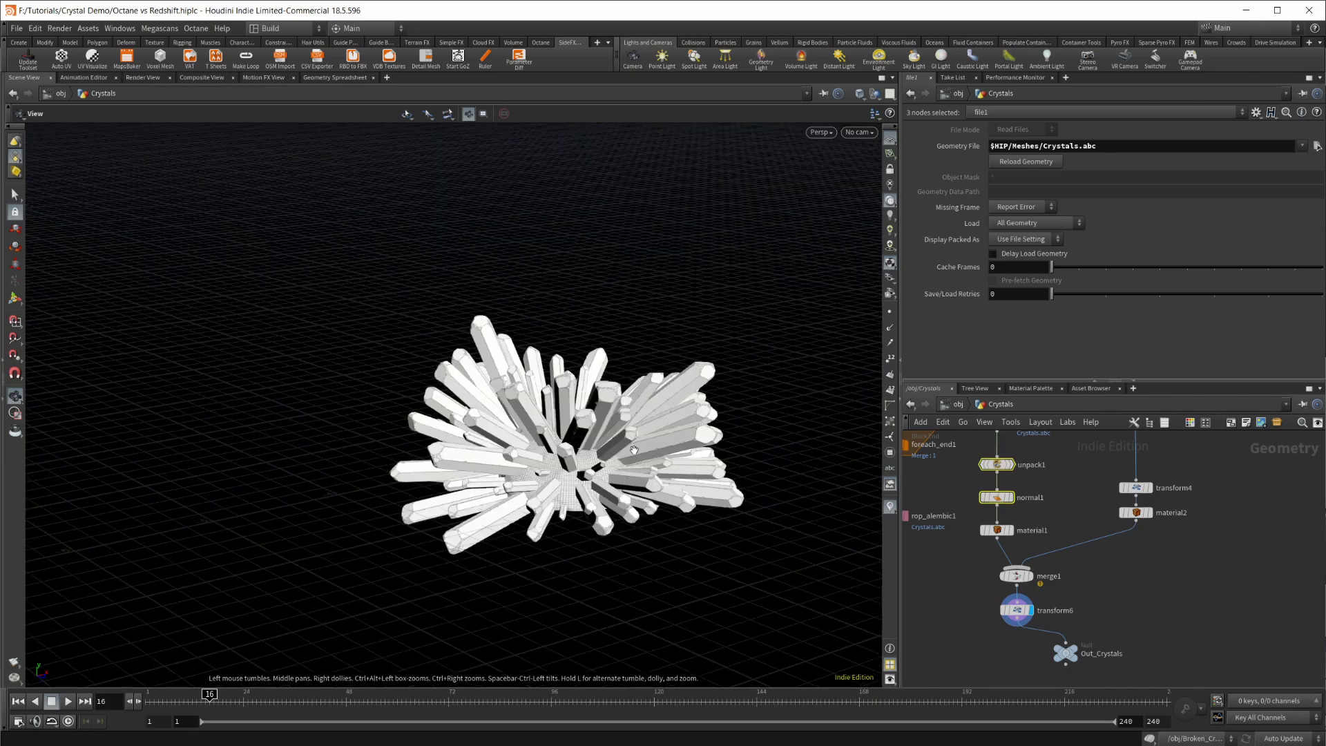
left_click_drag(606, 456, 670, 528)
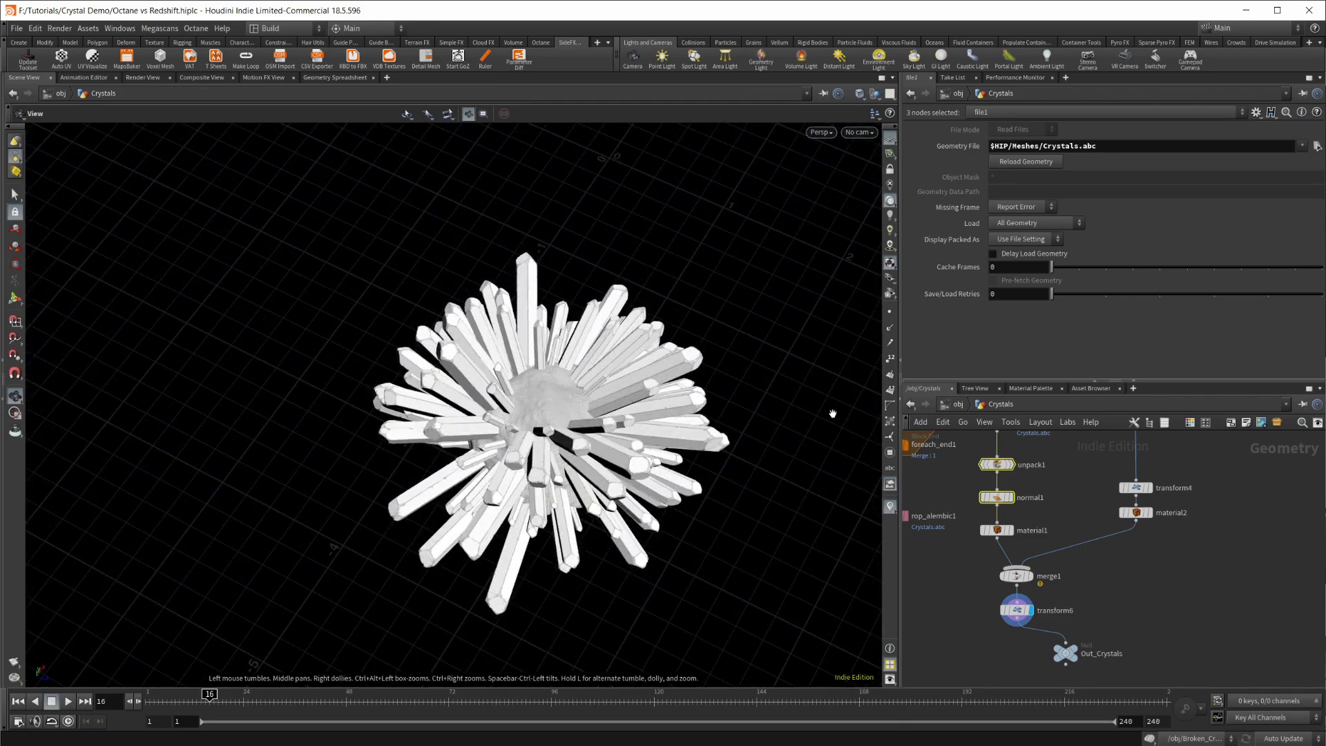
left_click(1017, 610)
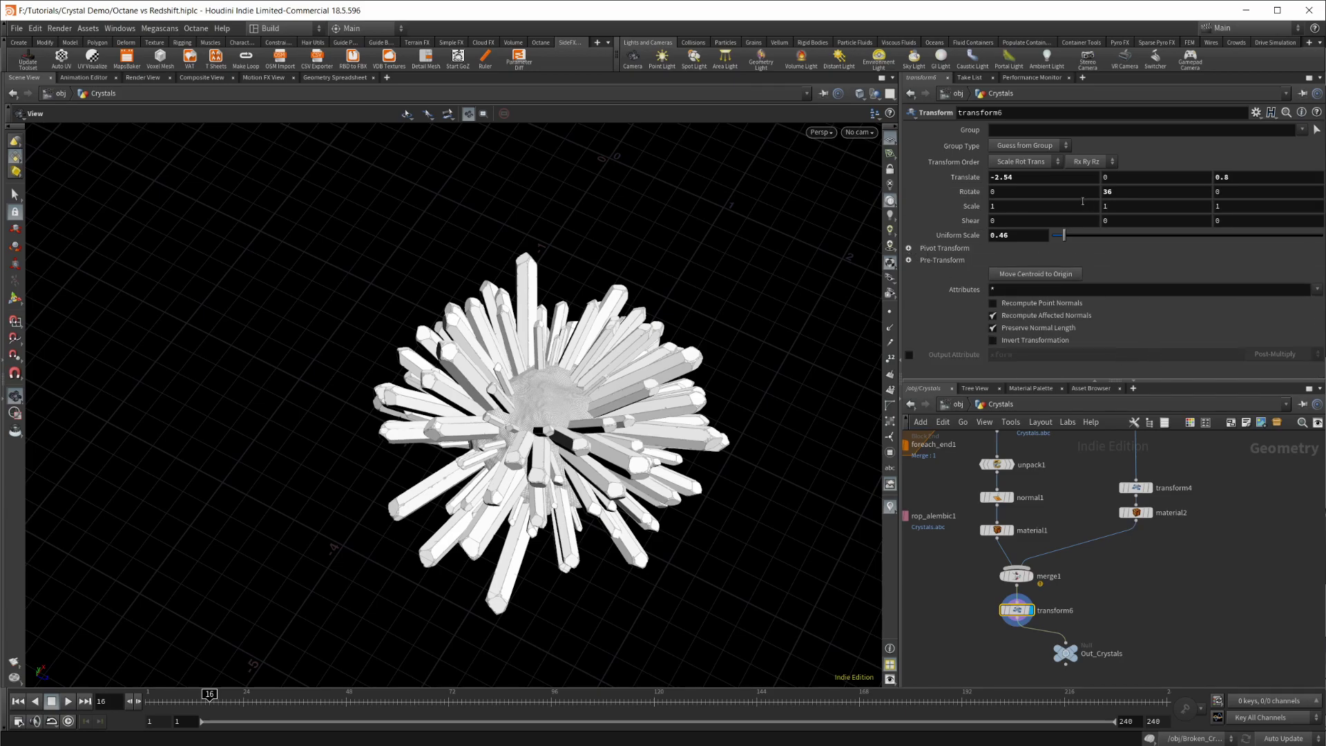
right_click_drag(701, 415, 559, 504)
left_click_drag(559, 504, 623, 482)
Return the display to merge1, examine the combined crystals and base from several angles, and clear the node selection.
middle_click_drag(1141, 639, 1181, 549)
left_click(1070, 467)
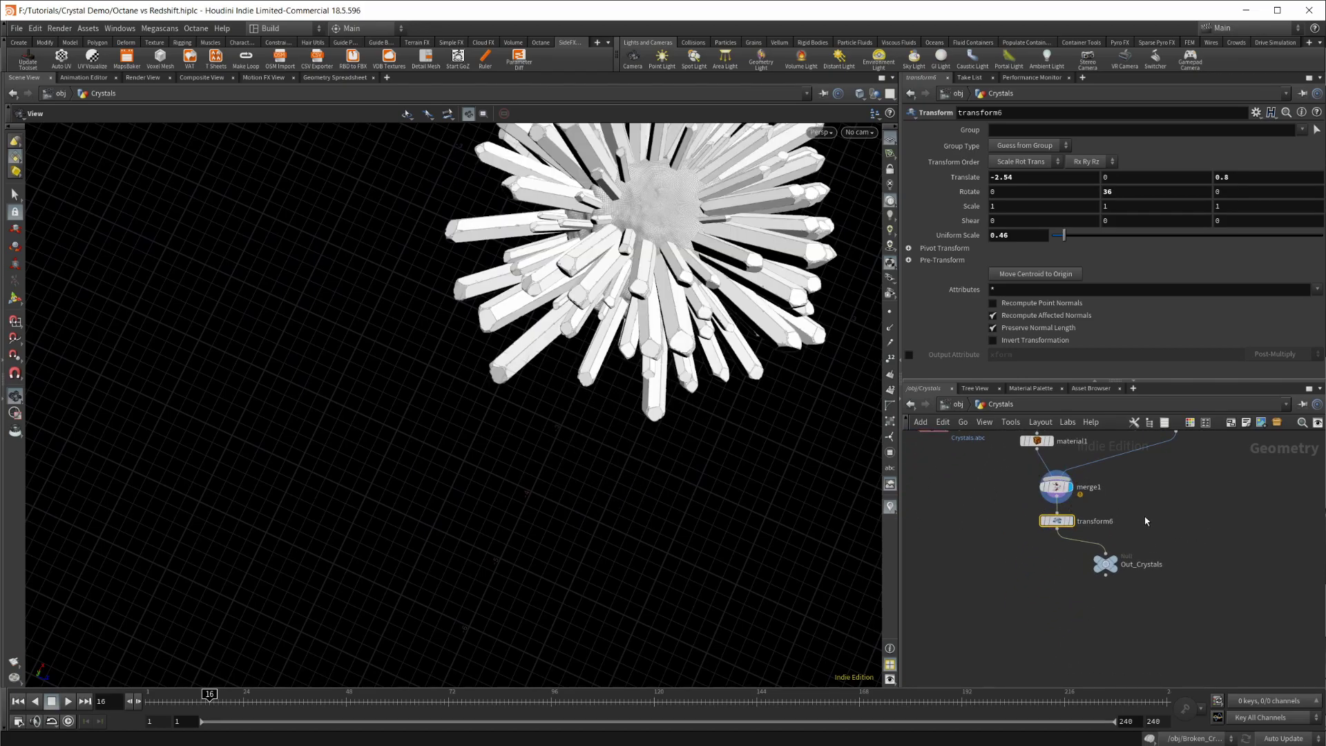
scroll(753, 291, "down", 3)
middle_click_drag(753, 291, 696, 462)
left_click_drag(696, 463, 653, 440)
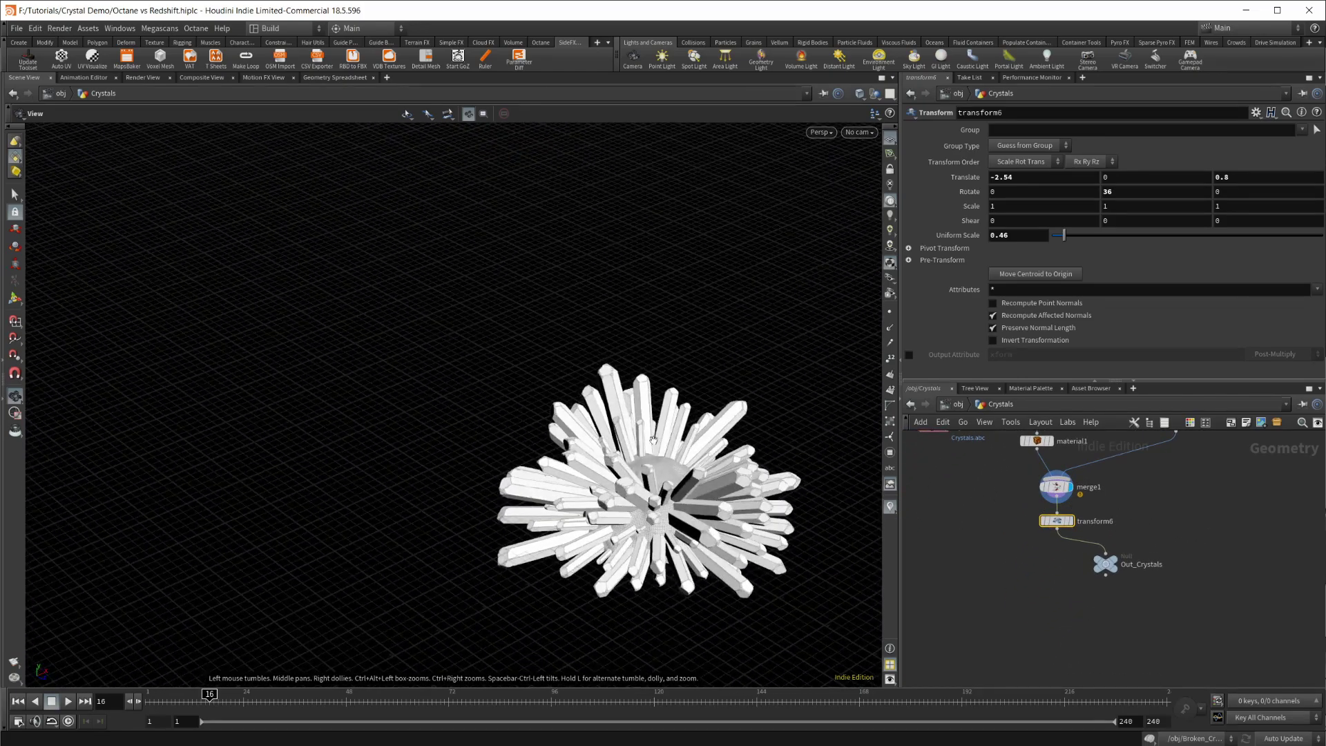
middle_click_drag(653, 439, 559, 351)
left_click_drag(560, 351, 499, 444)
right_click_drag(572, 449, 669, 426)
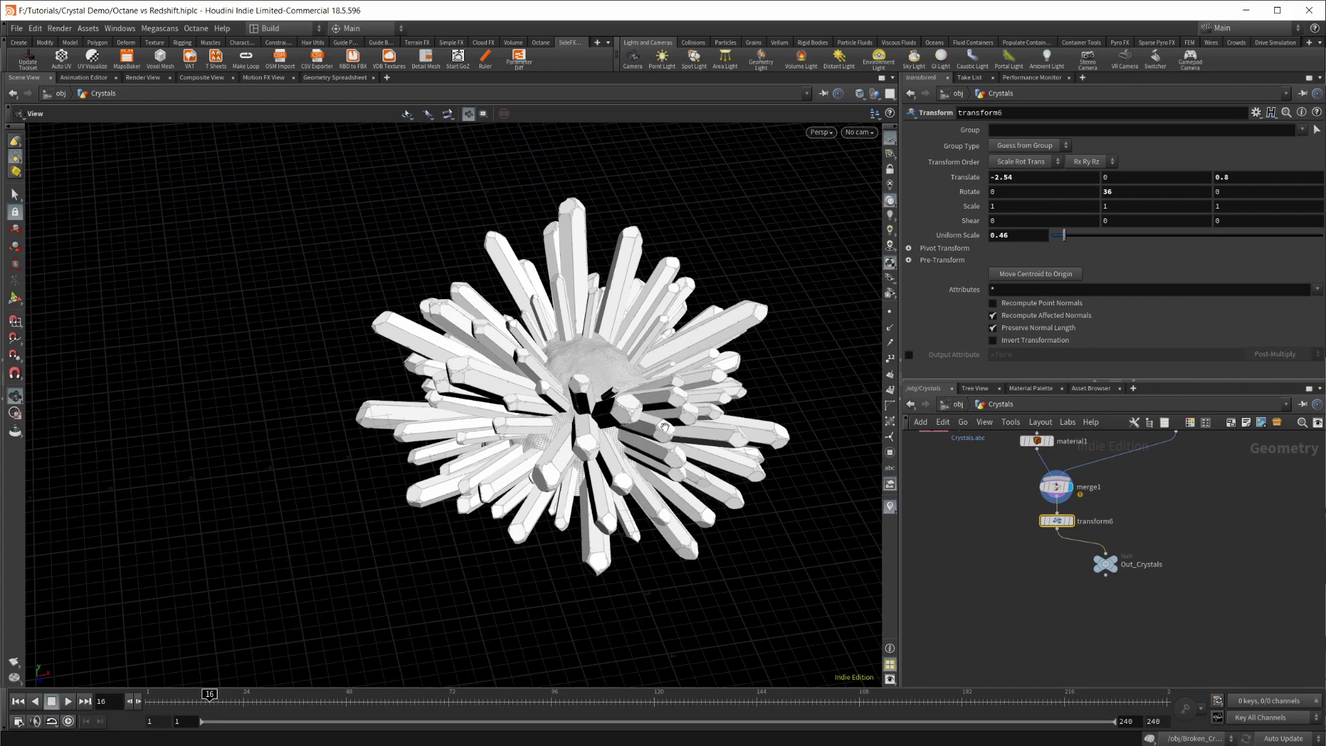
left_click_drag(608, 432, 660, 459)
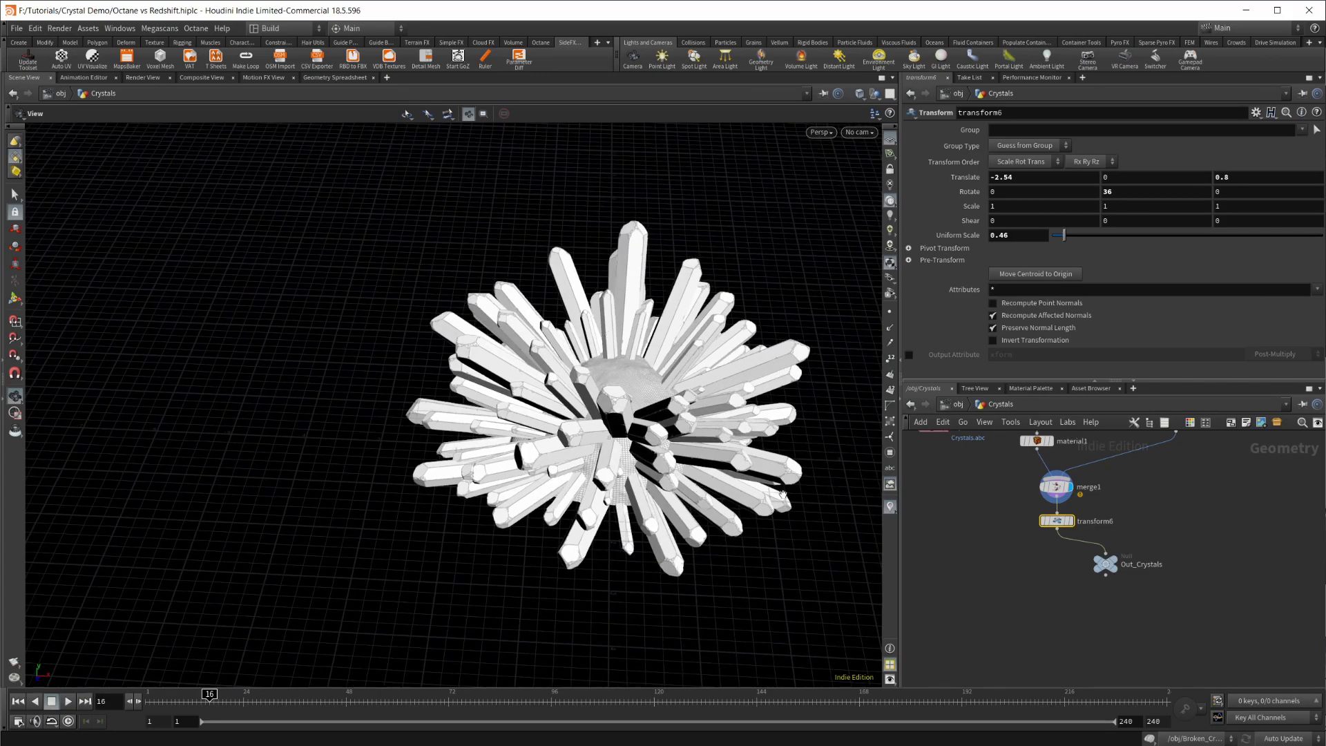
left_click(1021, 551)
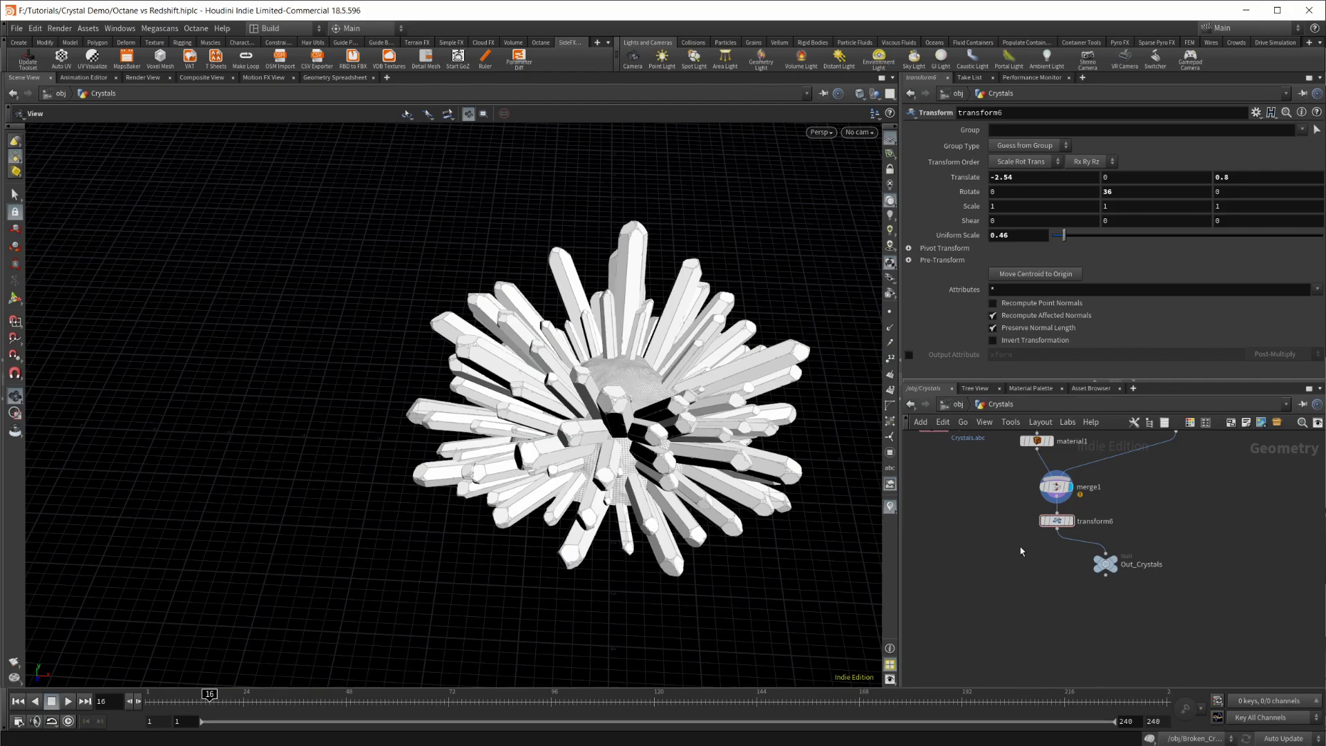